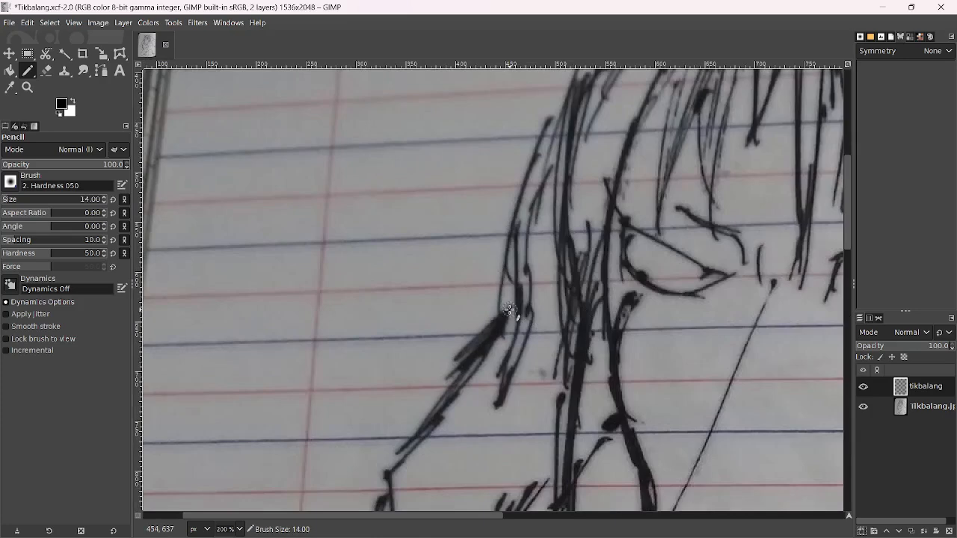
# Enlarge the pencil brush to 17 and paint a short dab where the left arm outline meets the hair
pyautogui.press(']')
pyautogui.press(']')
pyautogui.press(']')
pyautogui.moveTo(512, 316); pyautogui.dragTo(505, 321)
# Switch the pencil to the 1. Pixel brush and set its size to 10
pyautogui.click(10, 182)
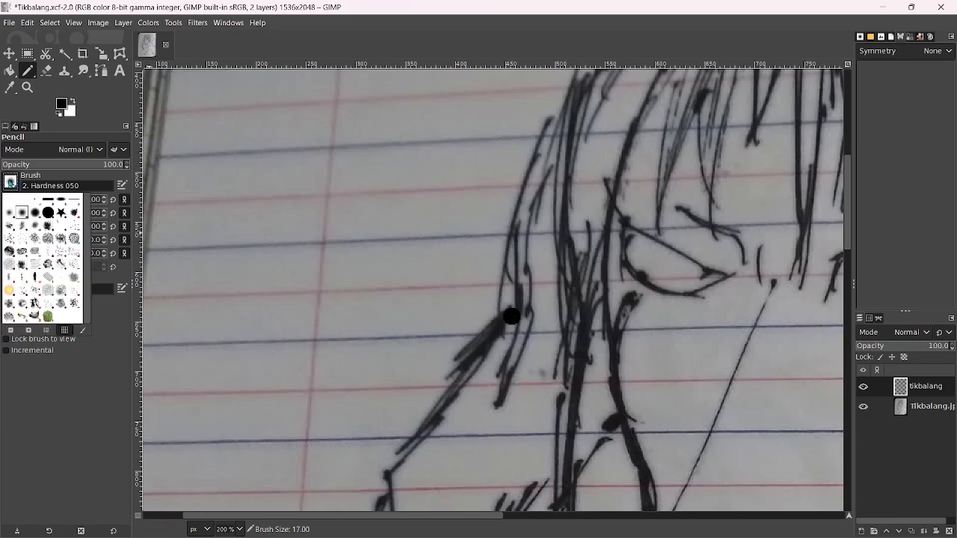
pyautogui.click(33, 204)
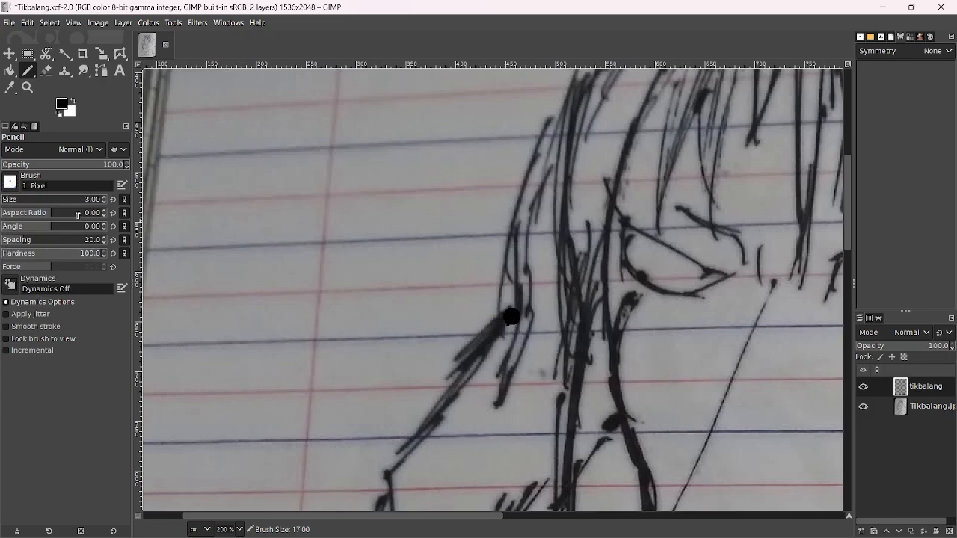
pyautogui.click(55, 203)
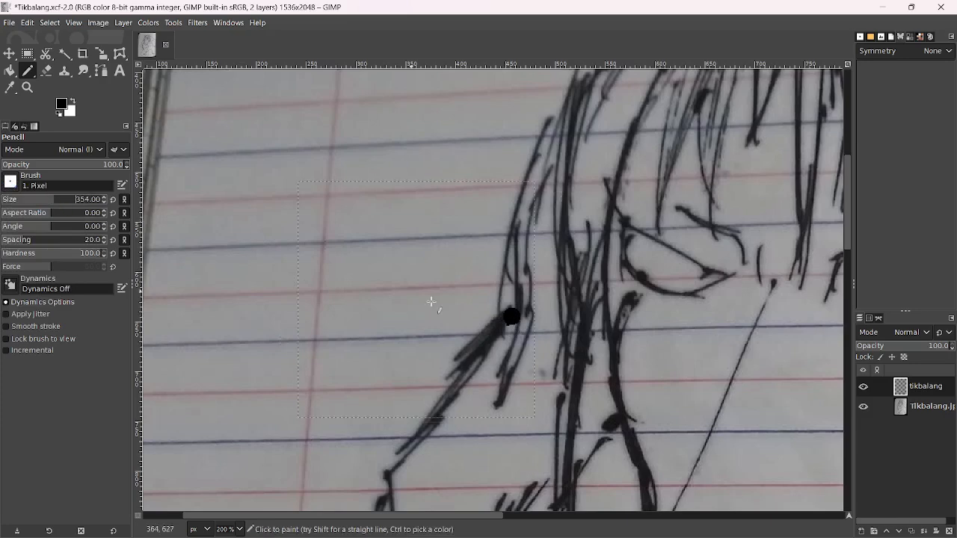
pyautogui.click(509, 316)
pyautogui.hotkey('ctrl', 'z')
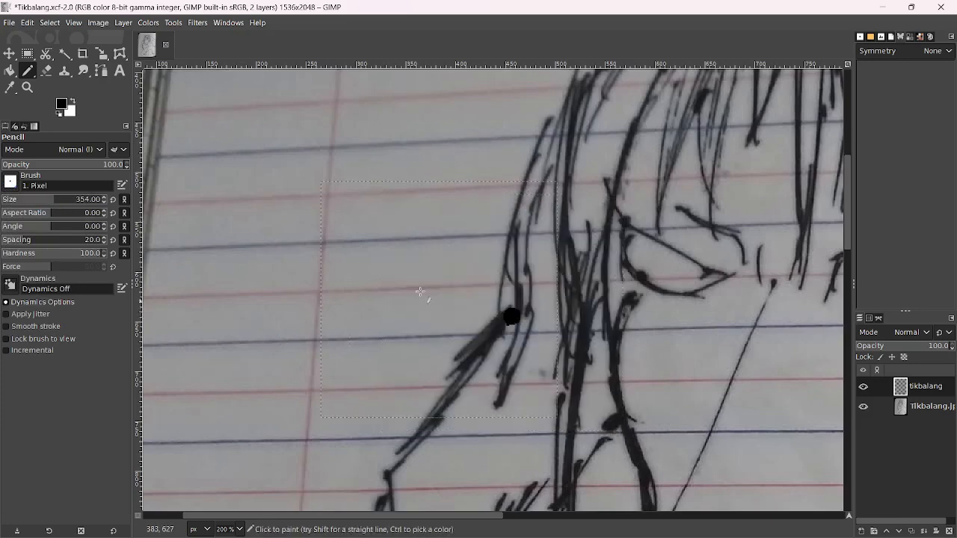
pyautogui.click(6, 201)
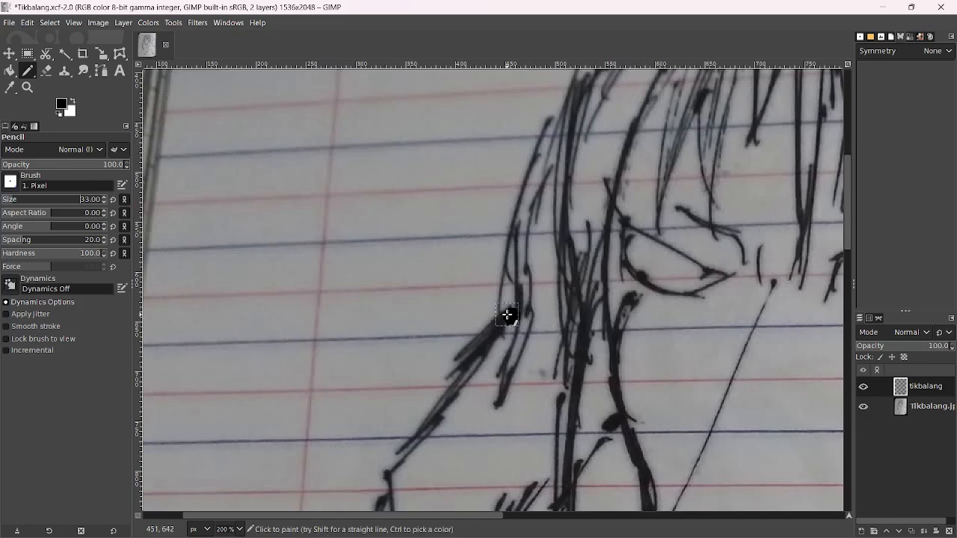
pyautogui.click(508, 315)
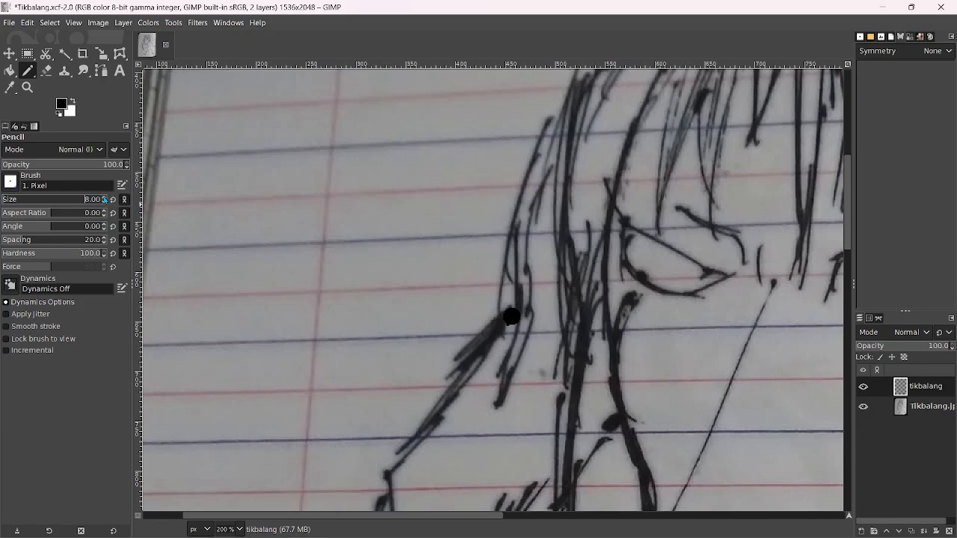
pyautogui.click(104, 196)
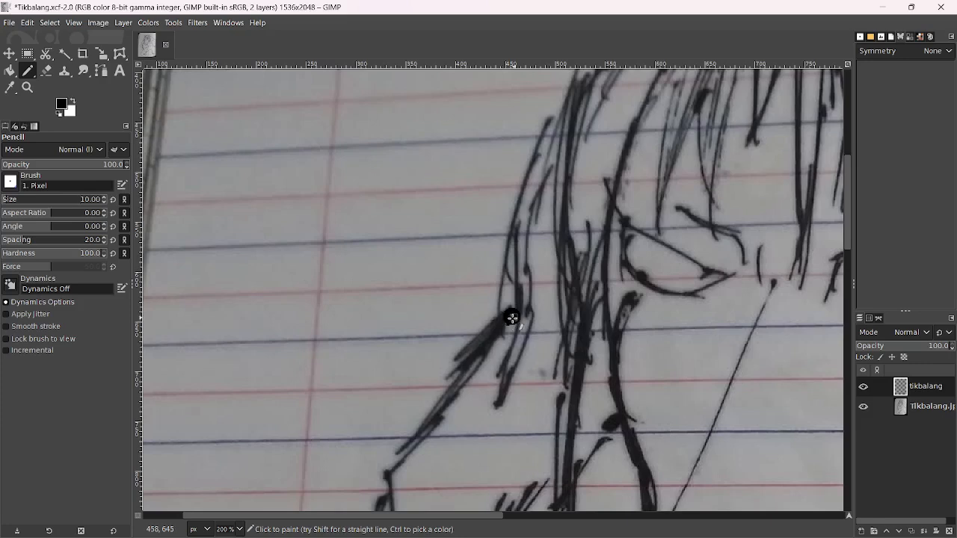
# Trace the outer edge of the left upper arm with connected straight pencil lines from the dab to the first bend
pyautogui.moveTo(512, 319); pyautogui.dragTo(490, 351)
pyautogui.hotkey('ctrl', 'z')
pyautogui.keyDown('shift'); pyautogui.click(470, 379); pyautogui.keyUp('shift')
pyautogui.keyDown('shift'); pyautogui.click(454, 399); pyautogui.keyUp('shift')
pyautogui.keyDown('shift'); pyautogui.click(433, 432); pyautogui.keyUp('shift')
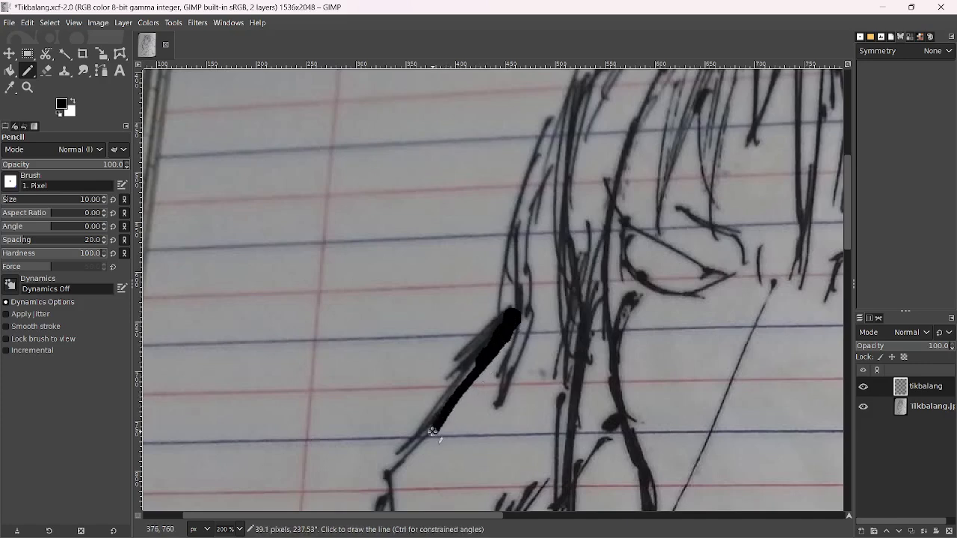
pyautogui.keyDown('shift'); pyautogui.click(404, 463); pyautogui.keyUp('shift')
pyautogui.keyDown('shift'); pyautogui.click(377, 485); pyautogui.keyUp('shift')
# Trace the outer arm outline from the first bend down to the elbow, including the short inner crease lines at both bends
pyautogui.scroll(-3, 398, 363)
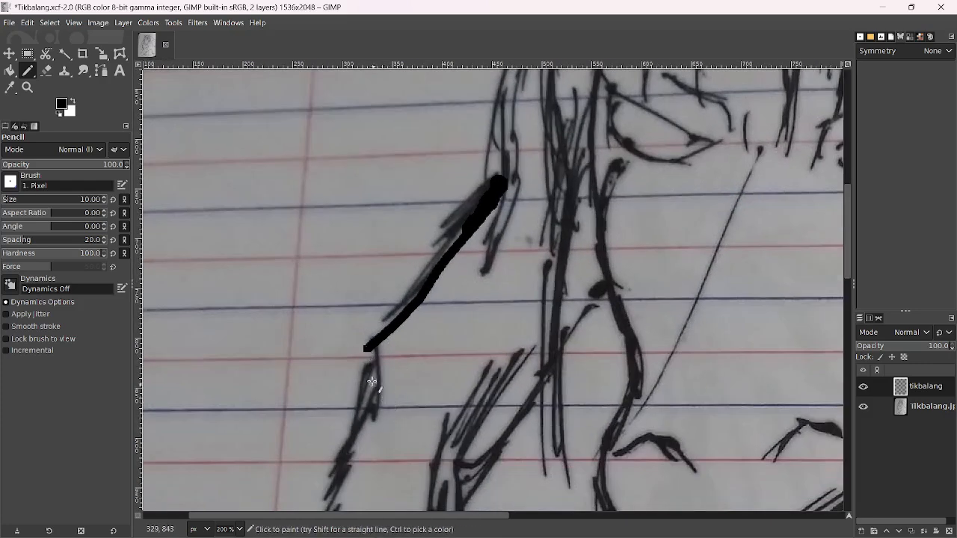
pyautogui.moveTo(368, 347); pyautogui.dragTo(372, 415)
pyautogui.moveTo(368, 374); pyautogui.dragTo(335, 486)
pyautogui.scroll(-2, 416, 292)
pyautogui.hscroll(-1, 417, 291)
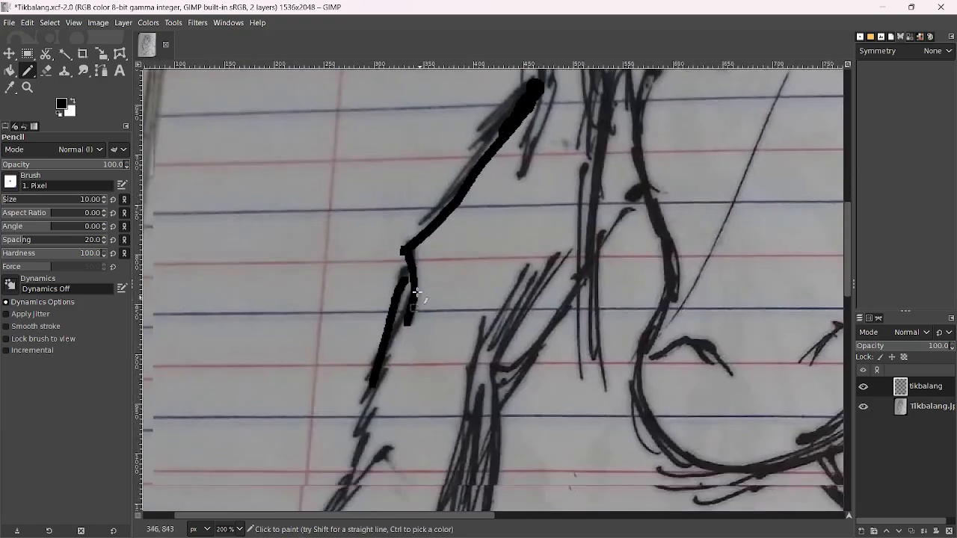
pyautogui.scroll(-2, 404, 311)
pyautogui.hscroll(-1, 401, 264)
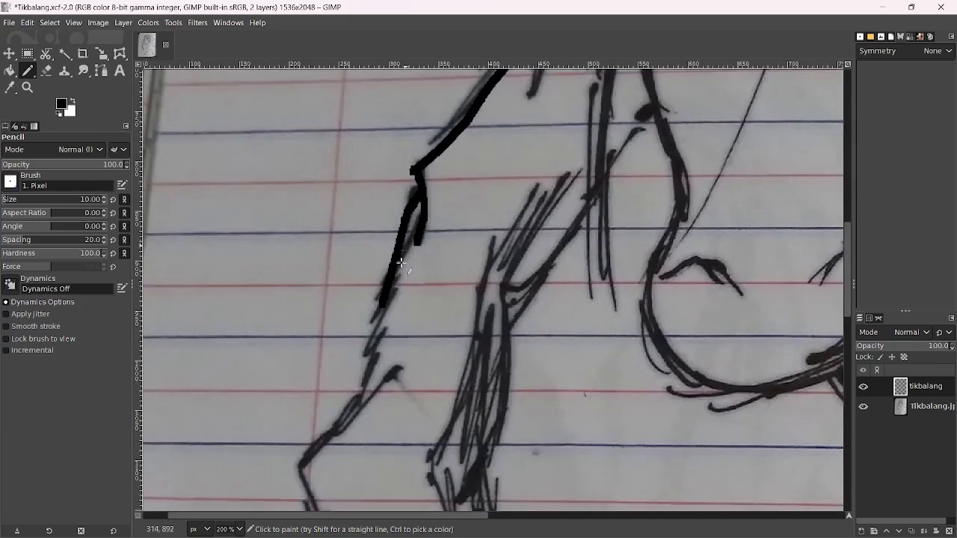
pyautogui.moveTo(389, 280)
pyautogui.mouseDown()
pyautogui.moveTo(353, 412)
pyautogui.moveTo(296, 479)
pyautogui.mouseUp()
pyautogui.moveTo(341, 414); pyautogui.dragTo(399, 369)
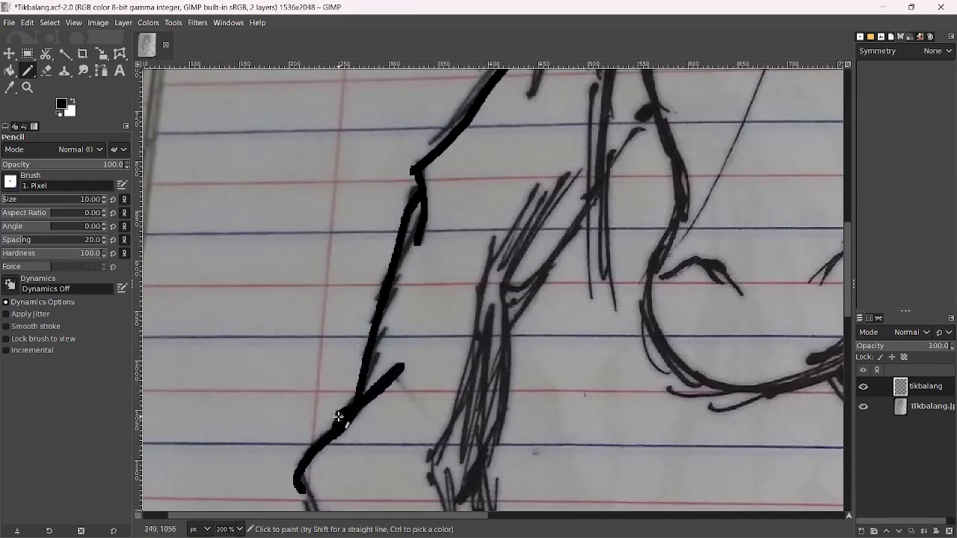
# Trace the outer forearm edge from the elbow to the wrist, plus the inner forearm edge opposite it
pyautogui.scroll(-3, 411, 368)
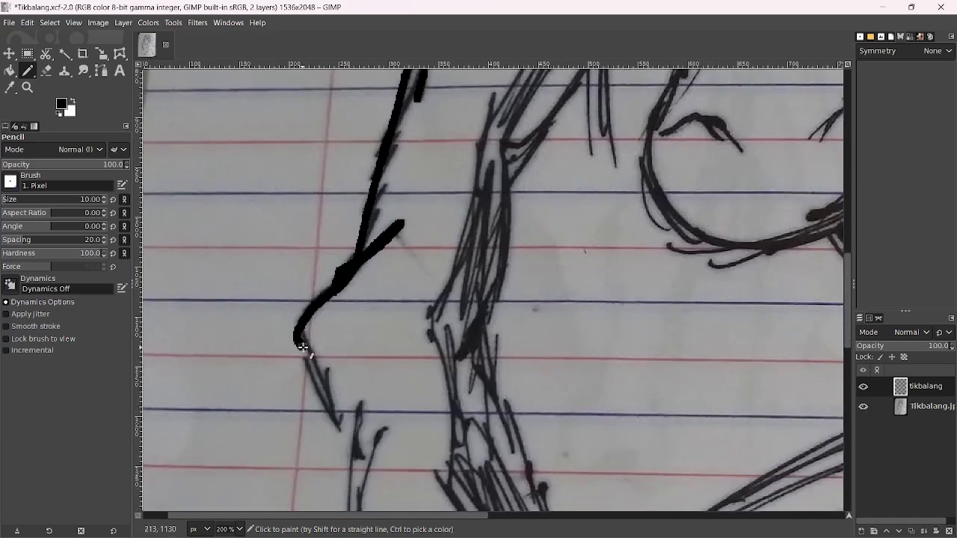
pyautogui.moveTo(303, 357); pyautogui.dragTo(354, 476)
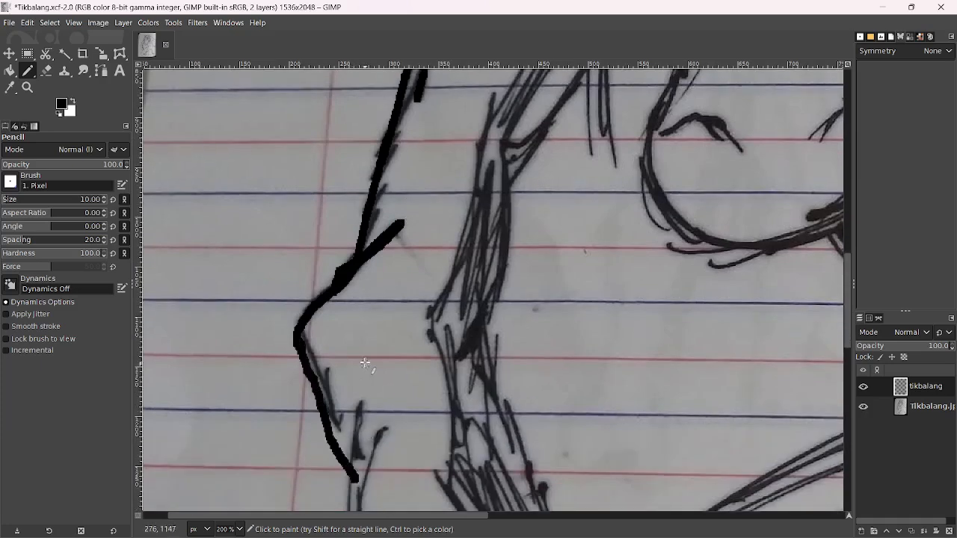
pyautogui.scroll(-5, 364, 363)
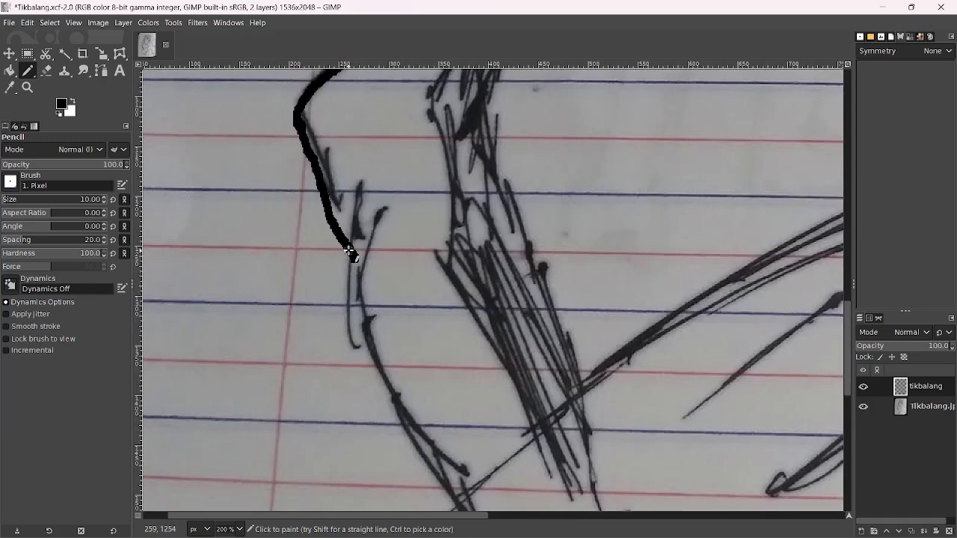
pyautogui.moveTo(349, 252)
pyautogui.mouseDown()
pyautogui.moveTo(366, 365)
pyautogui.moveTo(392, 424)
pyautogui.moveTo(462, 505)
pyautogui.mouseUp()
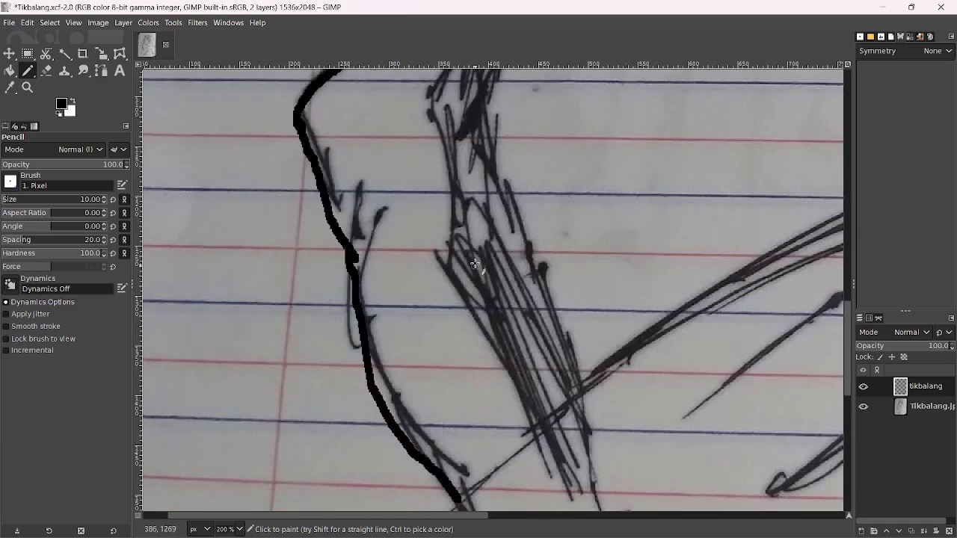
pyautogui.moveTo(472, 147)
pyautogui.mouseDown()
pyautogui.moveTo(505, 177)
pyautogui.moveTo(596, 379)
pyautogui.moveTo(601, 475)
pyautogui.mouseUp()
# Continue the inner forearm line around the thumb and down along the outermost finger of the left hand
pyautogui.scroll(-3, 498, 187)
pyautogui.hscroll(2, 498, 186)
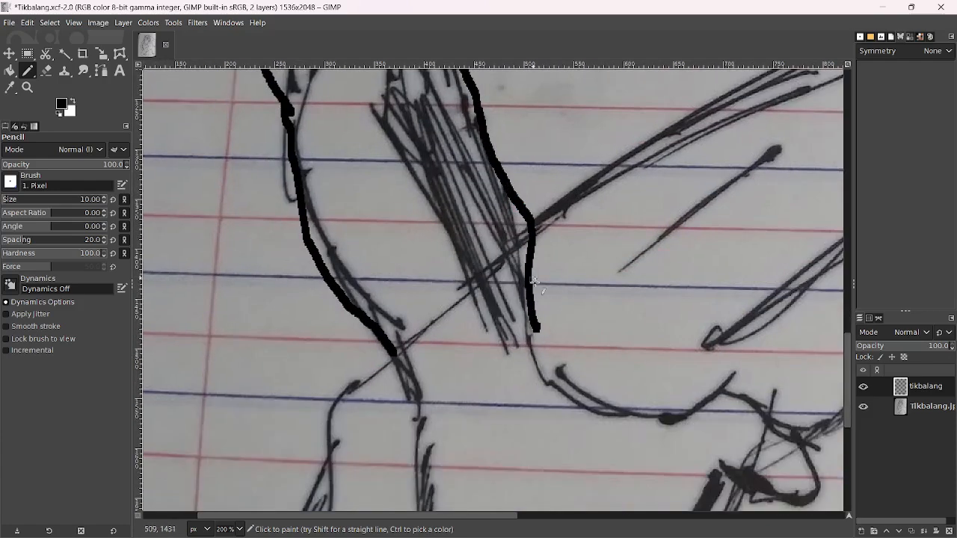
pyautogui.scroll(-3, 534, 282)
pyautogui.hscroll(3, 534, 282)
pyautogui.moveTo(414, 186)
pyautogui.mouseDown()
pyautogui.moveTo(443, 251)
pyautogui.moveTo(479, 272)
pyautogui.moveTo(524, 277)
pyautogui.moveTo(590, 255)
pyautogui.moveTo(614, 260)
pyautogui.moveTo(691, 327)
pyautogui.moveTo(701, 358)
pyautogui.moveTo(675, 376)
pyautogui.moveTo(613, 343)
pyautogui.moveTo(551, 468)
pyautogui.mouseUp()
pyautogui.scroll(-6, 386, 320)
pyautogui.hscroll(3, 386, 320)
pyautogui.moveTo(409, 197)
pyautogui.mouseDown()
pyautogui.moveTo(484, 292)
pyautogui.moveTo(538, 297)
pyautogui.moveTo(540, 320)
pyautogui.moveTo(515, 338)
pyautogui.moveTo(433, 335)
pyautogui.moveTo(393, 319)
pyautogui.mouseUp()
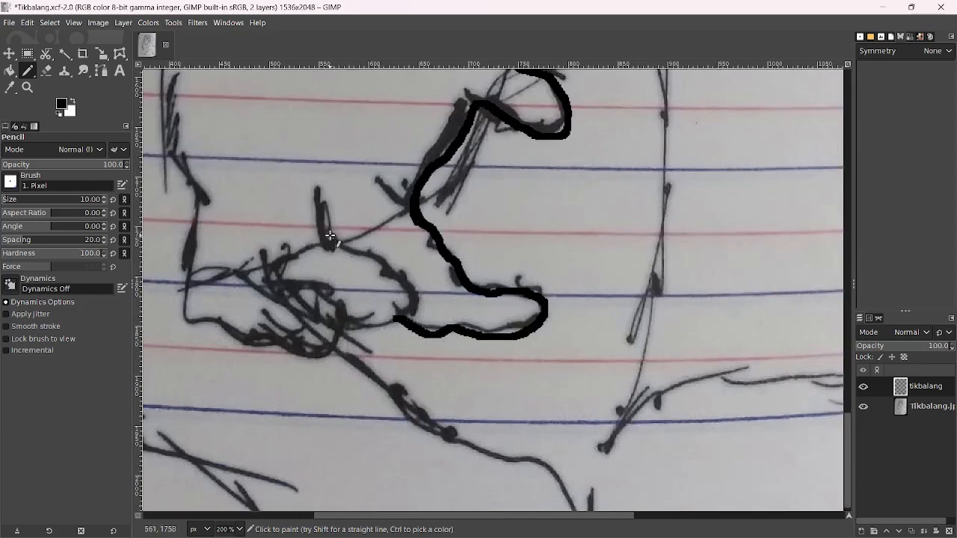
# Outline the remaining fingers and trace the back of the hand up to the outer forearm line
pyautogui.moveTo(323, 186)
pyautogui.mouseDown()
pyautogui.moveTo(326, 220)
pyautogui.moveTo(411, 287)
pyautogui.moveTo(396, 323)
pyautogui.moveTo(363, 329)
pyautogui.moveTo(280, 274)
pyautogui.moveTo(272, 196)
pyautogui.mouseUp()
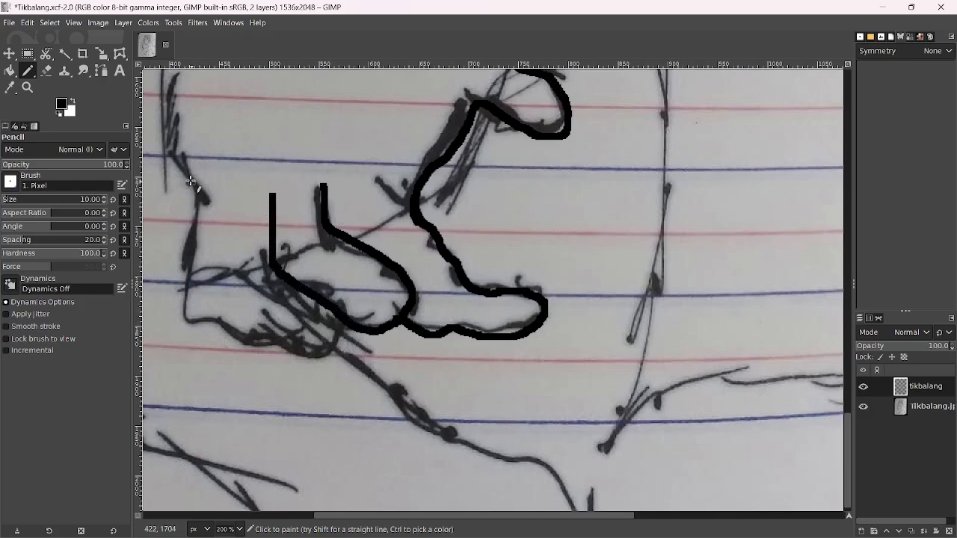
pyautogui.moveTo(191, 181)
pyautogui.mouseDown()
pyautogui.moveTo(189, 304)
pyautogui.moveTo(200, 324)
pyautogui.moveTo(302, 360)
pyautogui.moveTo(335, 322)
pyautogui.mouseUp()
pyautogui.moveTo(283, 267); pyautogui.dragTo(473, 367)
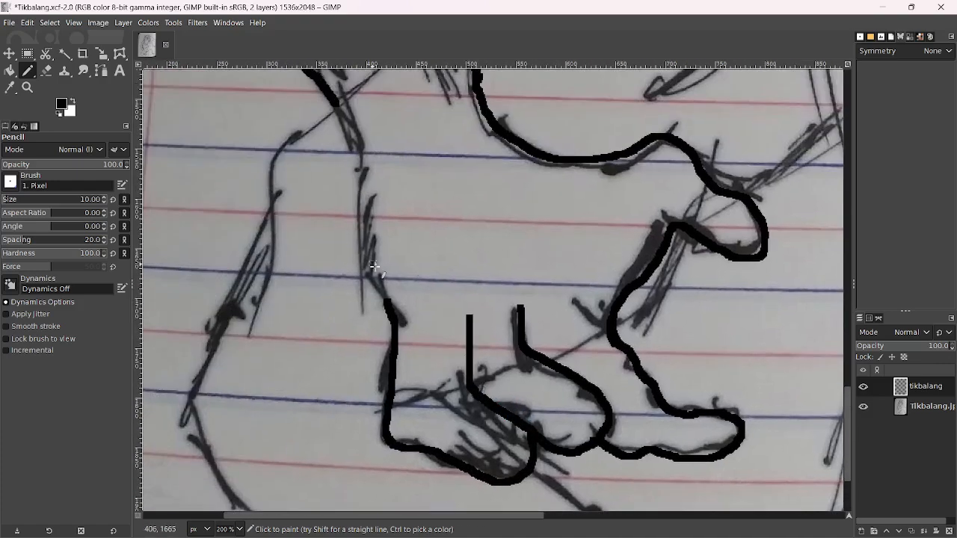
pyautogui.moveTo(386, 301)
pyautogui.mouseDown()
pyautogui.moveTo(367, 264)
pyautogui.moveTo(353, 128)
pyautogui.moveTo(330, 92)
pyautogui.mouseUp()
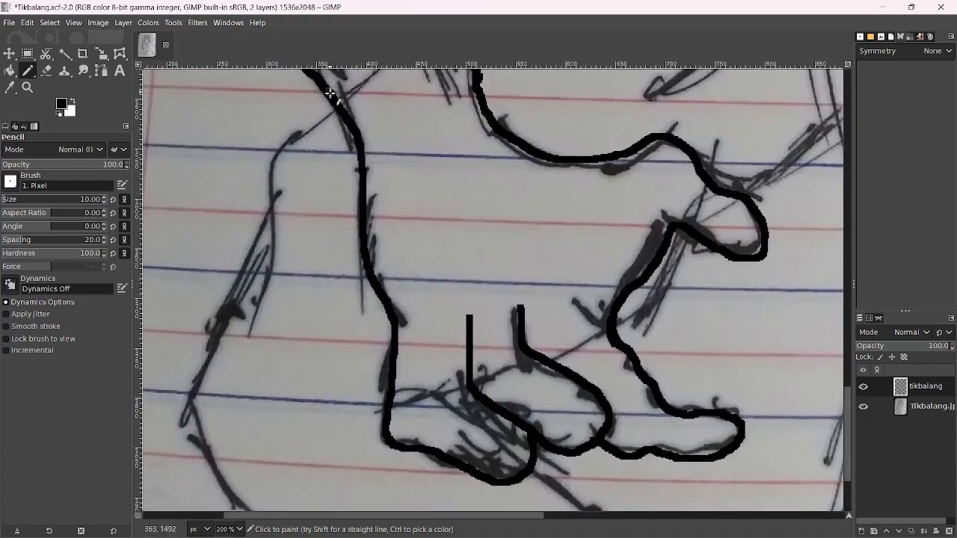
# Isolate the tikbalang layer to check the traced line art, then show the reference sketch again
pyautogui.keyDown('ctrl'); pyautogui.scroll(-5, 387, 128); pyautogui.keyUp('ctrl')
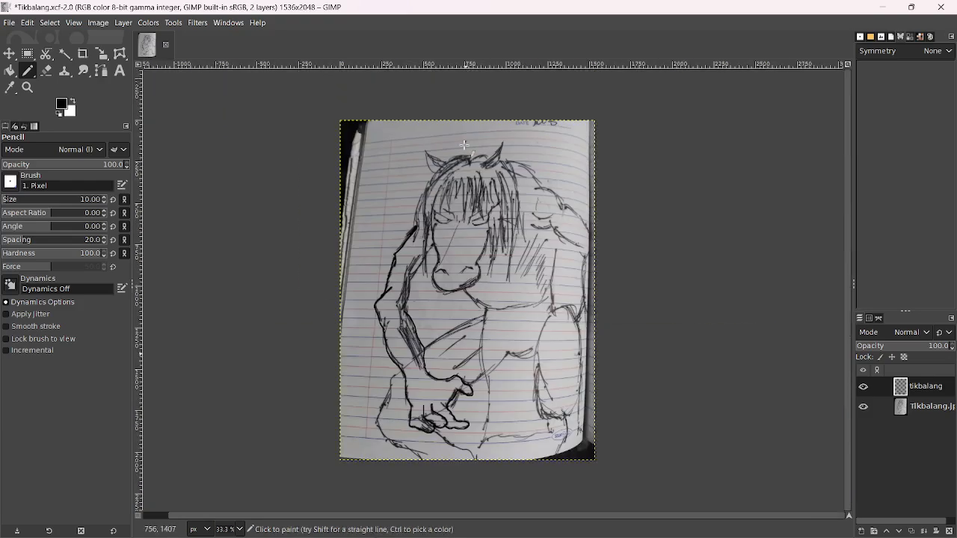
pyautogui.keyDown('shift'); pyautogui.click(863, 386); pyautogui.keyUp('shift')
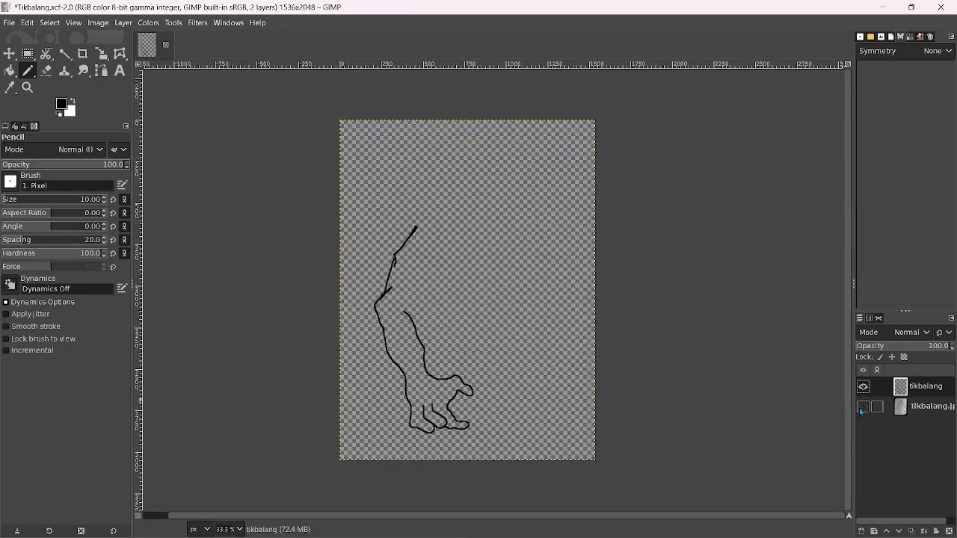
pyautogui.keyDown('shift'); pyautogui.click(864, 386); pyautogui.keyUp('shift')
# Trace the inner edge of the left arm from the existing forearm line up to the side of the face
pyautogui.keyDown('ctrl'); pyautogui.scroll(5, 388, 250); pyautogui.keyUp('ctrl')
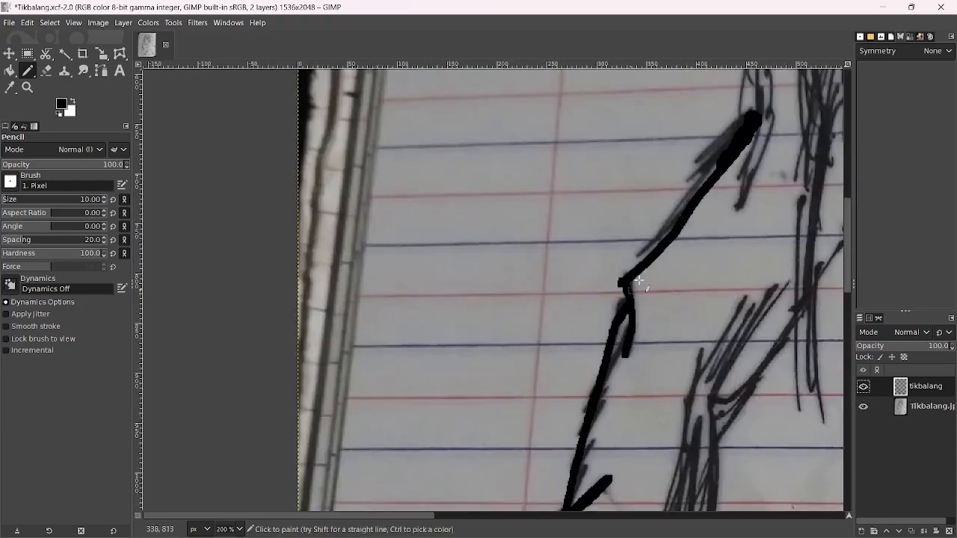
pyautogui.moveTo(503, 236); pyautogui.dragTo(220, 121)
pyautogui.moveTo(490, 291); pyautogui.dragTo(416, 207)
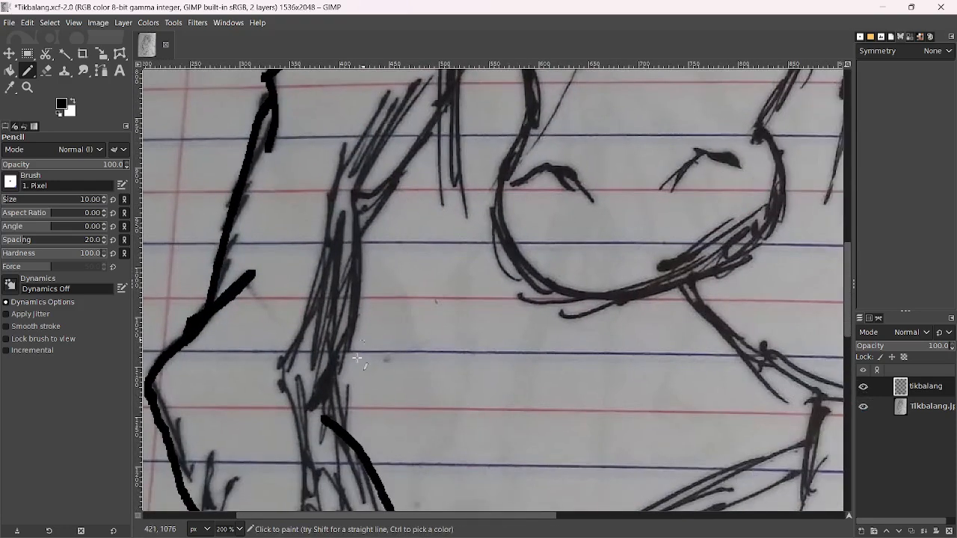
pyautogui.moveTo(339, 417)
pyautogui.mouseDown()
pyautogui.moveTo(352, 409)
pyautogui.moveTo(370, 342)
pyautogui.moveTo(366, 232)
pyautogui.moveTo(353, 193)
pyautogui.moveTo(322, 324)
pyautogui.mouseUp()
pyautogui.moveTo(331, 365)
pyautogui.mouseDown()
pyautogui.moveTo(381, 335)
pyautogui.moveTo(406, 292)
pyautogui.moveTo(470, 146)
pyautogui.mouseUp()
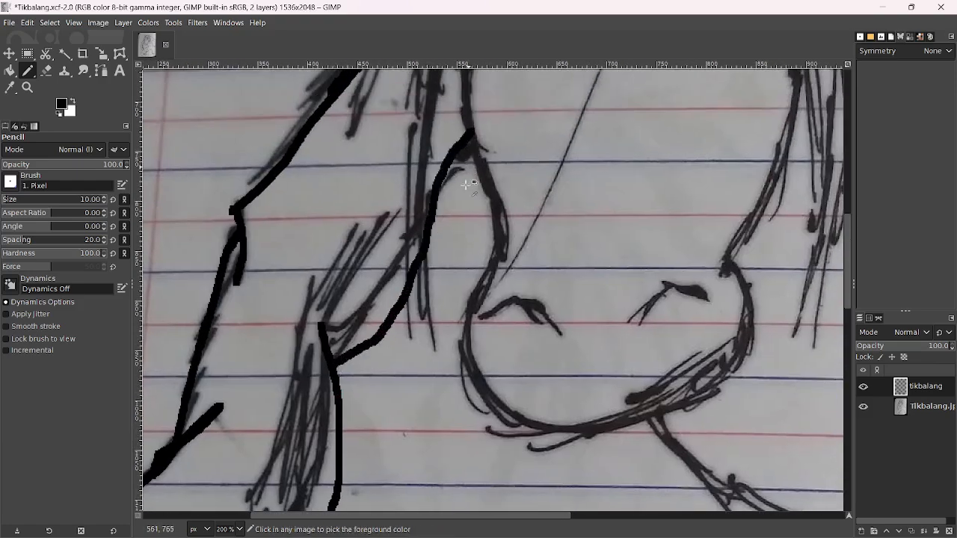
# Trace the left side of the face, the rounded muzzle and both nostrils
pyautogui.scroll(-4, 474, 183)
pyautogui.scroll(3, 474, 183)
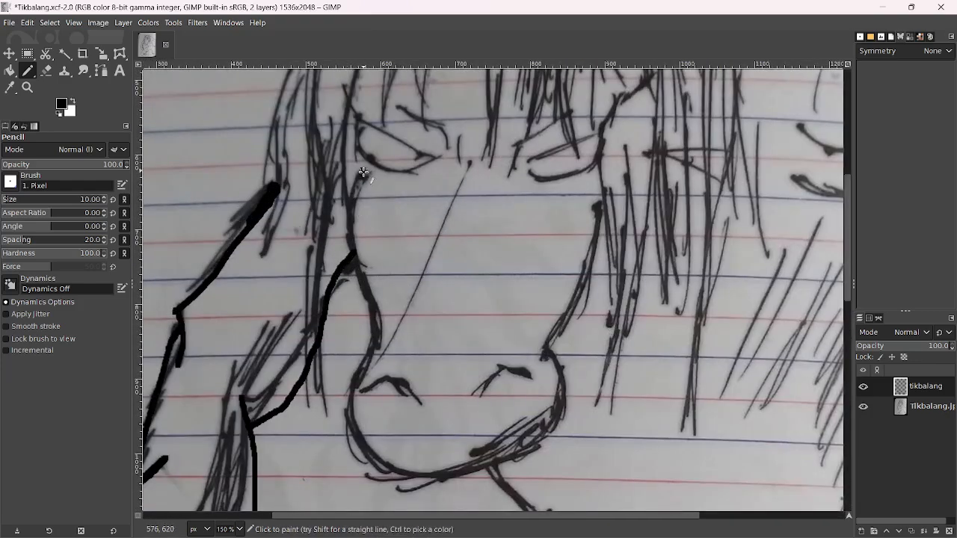
pyautogui.moveTo(363, 172)
pyautogui.mouseDown()
pyautogui.moveTo(350, 239)
pyautogui.moveTo(377, 327)
pyautogui.moveTo(370, 349)
pyautogui.mouseUp()
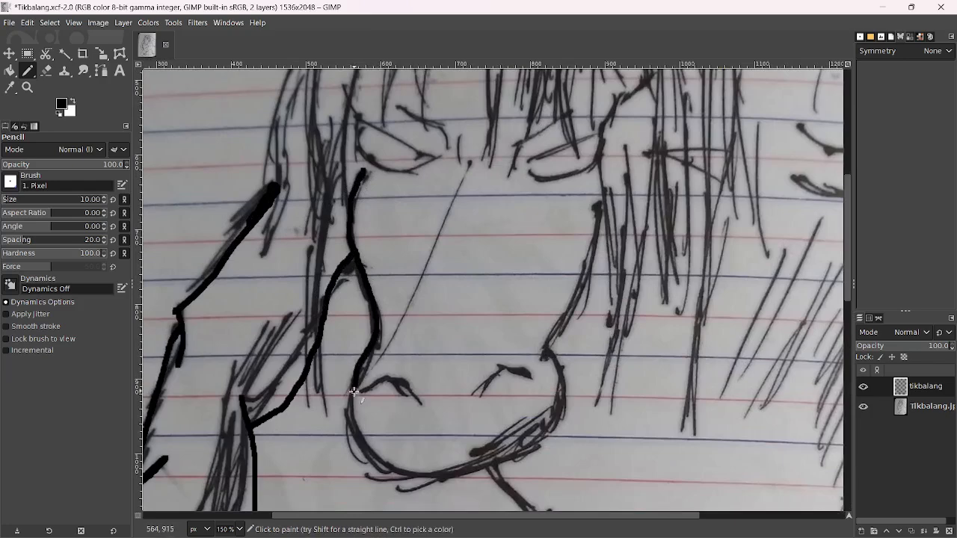
pyautogui.moveTo(354, 391)
pyautogui.mouseDown()
pyautogui.moveTo(361, 437)
pyautogui.moveTo(389, 465)
pyautogui.moveTo(438, 477)
pyautogui.moveTo(490, 471)
pyautogui.moveTo(537, 453)
pyautogui.moveTo(558, 413)
pyautogui.moveTo(556, 369)
pyautogui.moveTo(542, 348)
pyautogui.mouseUp()
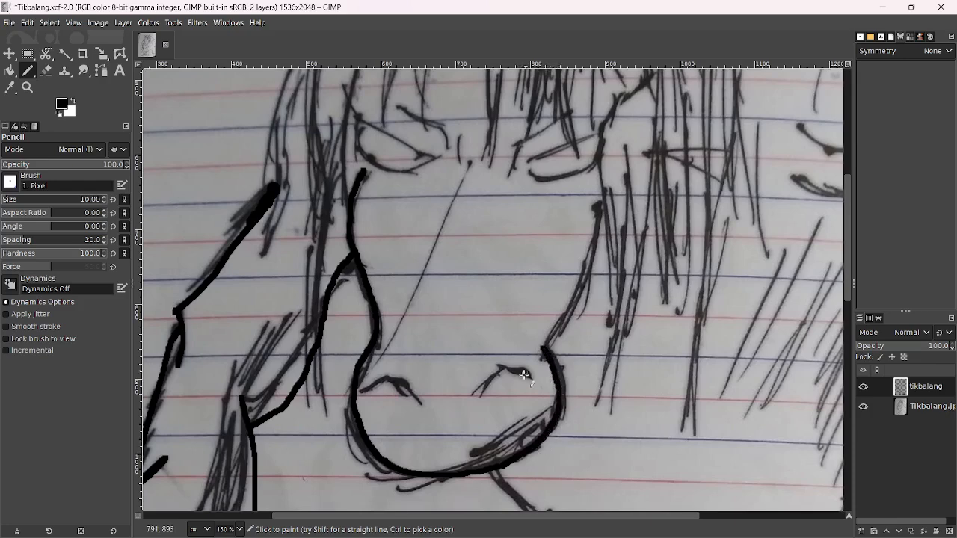
pyautogui.moveTo(492, 374); pyautogui.dragTo(470, 394)
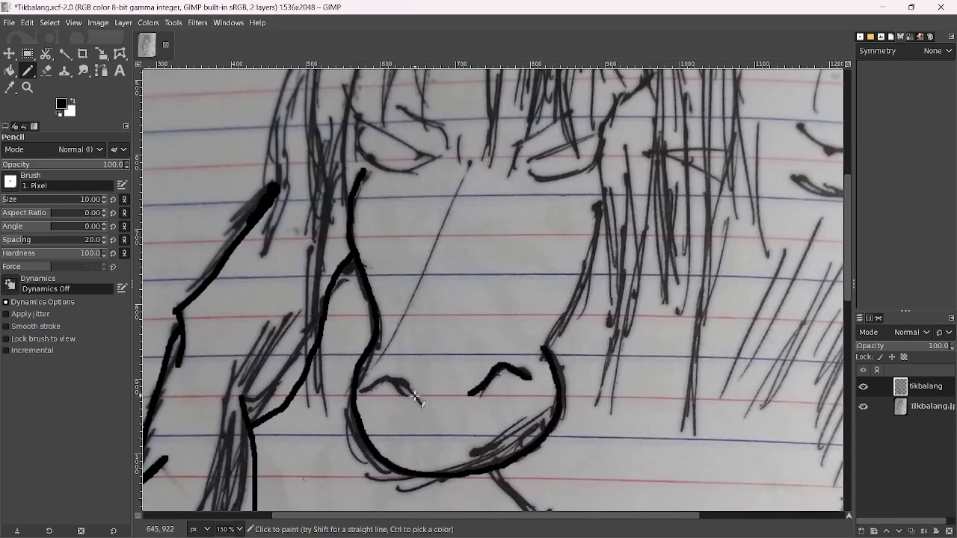
pyautogui.moveTo(407, 393); pyautogui.dragTo(378, 384)
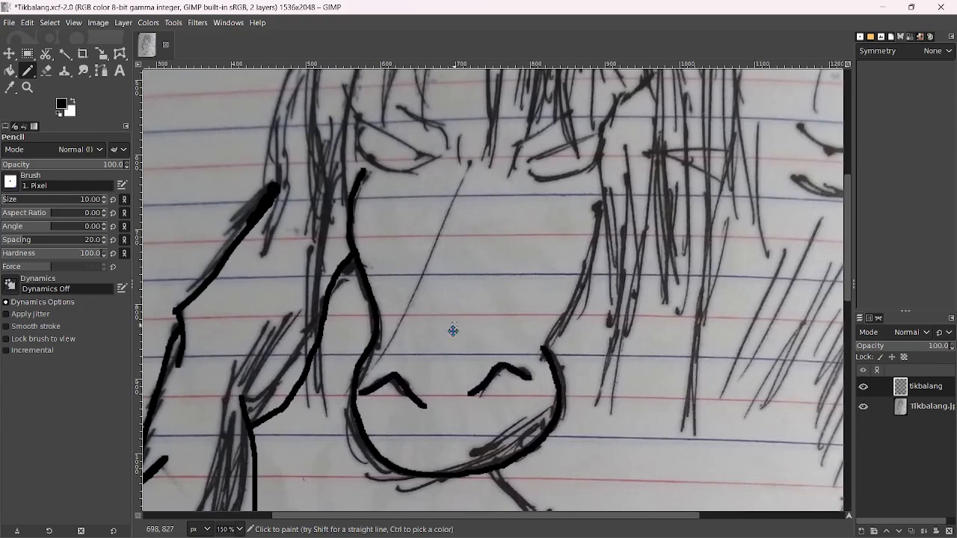
# Trace the left eye and draw a curved hair outline sweeping outward from the left side of the head
pyautogui.scroll(4, 401, 310)
pyautogui.moveTo(359, 221)
pyautogui.mouseDown()
pyautogui.moveTo(360, 262)
pyautogui.moveTo(384, 278)
pyautogui.moveTo(446, 257)
pyautogui.moveTo(430, 262)
pyautogui.moveTo(378, 232)
pyautogui.moveTo(354, 235)
pyautogui.moveTo(371, 233)
pyautogui.moveTo(342, 186)
pyautogui.moveTo(399, 314)
pyautogui.moveTo(365, 237)
pyautogui.moveTo(323, 311)
pyautogui.moveTo(230, 330)
pyautogui.mouseUp()
pyautogui.scroll(3, 347, 204)
pyautogui.hscroll(-2, 347, 204)
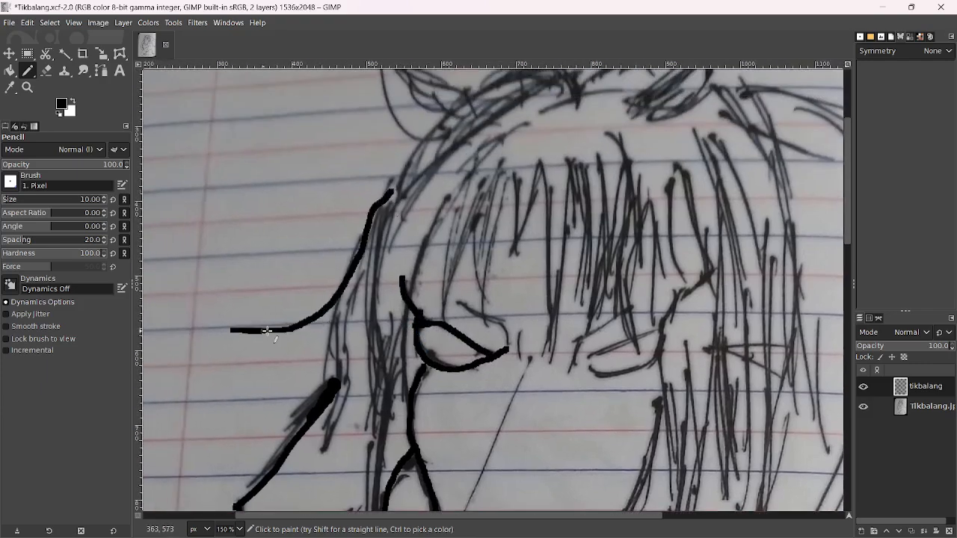
# Trace the long hair strands hanging between the left shoulder and the face
pyautogui.moveTo(368, 278)
pyautogui.mouseDown()
pyautogui.moveTo(328, 349)
pyautogui.moveTo(329, 420)
pyautogui.moveTo(301, 459)
pyautogui.mouseUp()
pyautogui.moveTo(344, 401)
pyautogui.mouseDown()
pyautogui.moveTo(350, 336)
pyautogui.moveTo(375, 284)
pyautogui.moveTo(370, 411)
pyautogui.mouseUp()
pyautogui.scroll(-5, 370, 412)
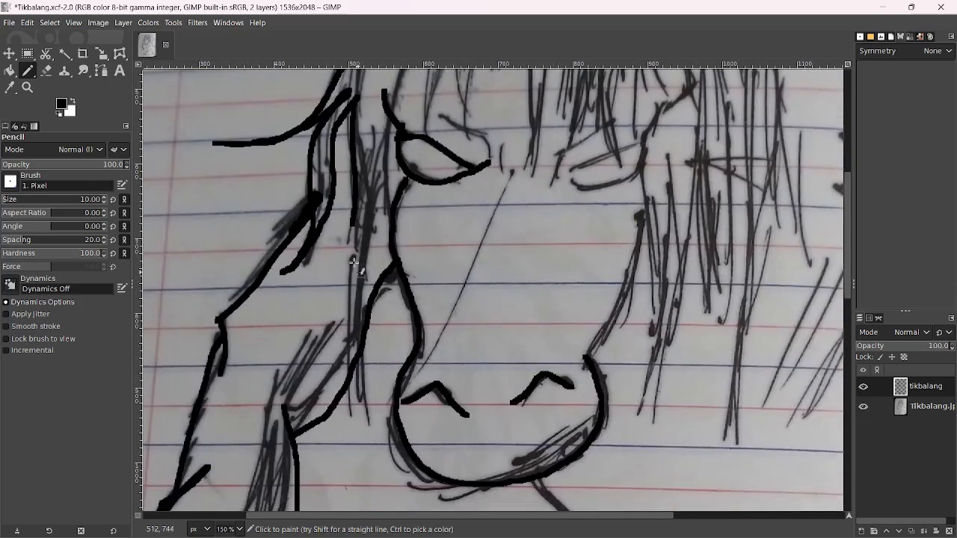
pyautogui.moveTo(352, 215)
pyautogui.mouseDown()
pyautogui.moveTo(351, 343)
pyautogui.moveTo(374, 430)
pyautogui.moveTo(364, 368)
pyautogui.mouseUp()
pyautogui.moveTo(363, 335); pyautogui.dragTo(386, 96)
# Trace the left forehead hairline, the fringe strands above the left eye, its brow and the short crease beside it
pyautogui.scroll(6, 394, 307)
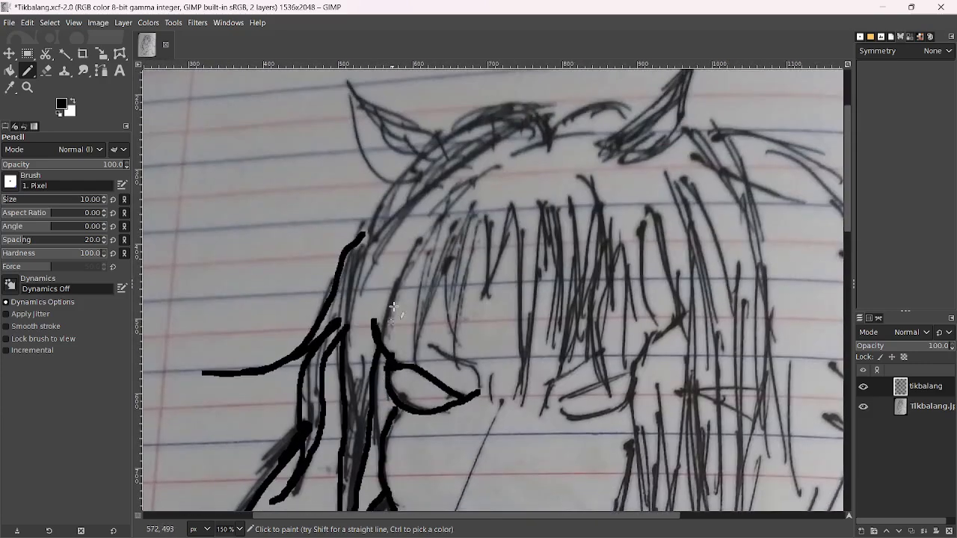
pyautogui.moveTo(386, 344)
pyautogui.mouseDown()
pyautogui.moveTo(389, 305)
pyautogui.moveTo(422, 239)
pyautogui.moveTo(465, 179)
pyautogui.moveTo(493, 173)
pyautogui.mouseUp()
pyautogui.moveTo(436, 217)
pyautogui.mouseDown()
pyautogui.moveTo(414, 356)
pyautogui.moveTo(418, 376)
pyautogui.moveTo(452, 285)
pyautogui.moveTo(456, 379)
pyautogui.moveTo(471, 195)
pyautogui.mouseUp()
pyautogui.moveTo(429, 344); pyautogui.dragTo(459, 364)
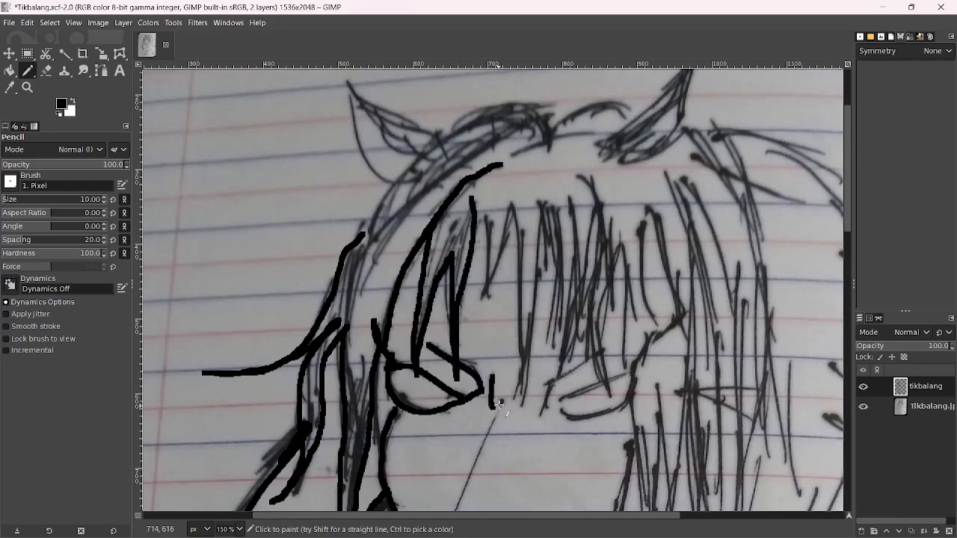
# Trace the right eye's outline with its upper lid, brow line and the short crease beside the nose bridge
pyautogui.moveTo(499, 406)
pyautogui.mouseDown()
pyautogui.moveTo(438, 338)
pyautogui.moveTo(443, 317)
pyautogui.moveTo(495, 286)
pyautogui.mouseUp()
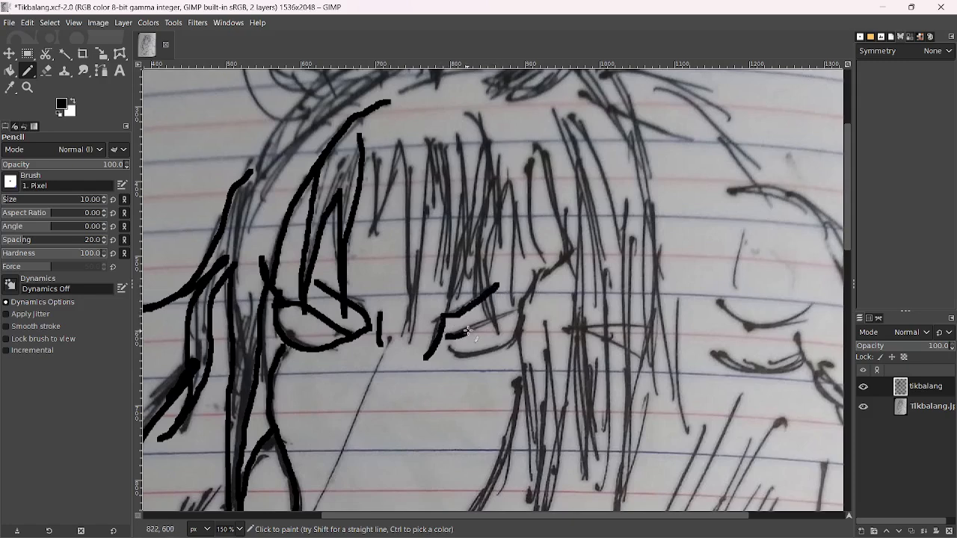
pyautogui.moveTo(467, 331)
pyautogui.mouseDown()
pyautogui.moveTo(514, 312)
pyautogui.moveTo(560, 259)
pyautogui.mouseUp()
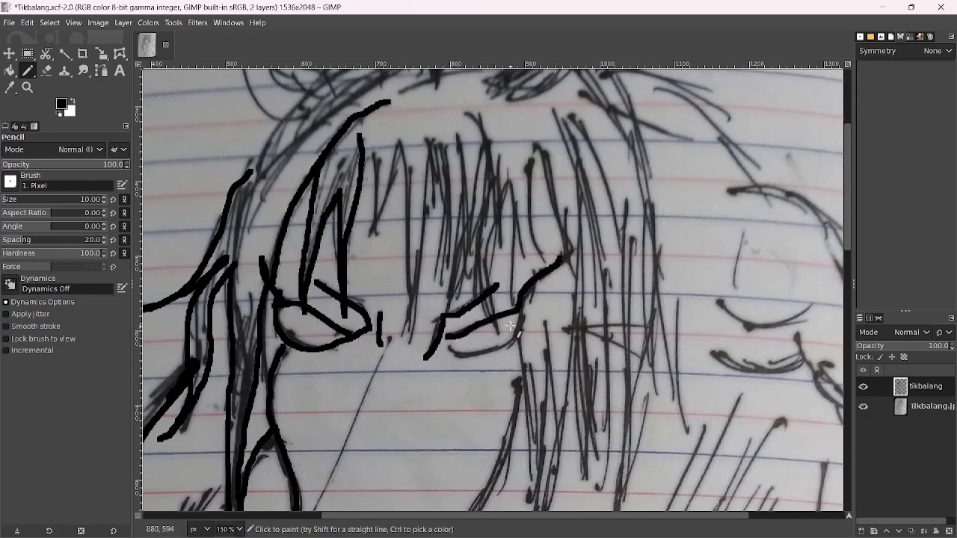
pyautogui.moveTo(519, 317)
pyautogui.mouseDown()
pyautogui.moveTo(501, 348)
pyautogui.moveTo(461, 354)
pyautogui.mouseUp()
# Trace the fringe strands hanging over the middle and right side of the forehead, down to the right eye
pyautogui.moveTo(374, 169)
pyautogui.mouseDown()
pyautogui.moveTo(372, 247)
pyautogui.moveTo(404, 177)
pyautogui.moveTo(400, 151)
pyautogui.moveTo(409, 291)
pyautogui.moveTo(400, 362)
pyautogui.moveTo(414, 294)
pyautogui.moveTo(418, 133)
pyautogui.moveTo(445, 254)
pyautogui.moveTo(437, 291)
pyautogui.moveTo(452, 279)
pyautogui.moveTo(441, 320)
pyautogui.moveTo(467, 273)
pyautogui.moveTo(452, 165)
pyautogui.moveTo(474, 193)
pyautogui.mouseUp()
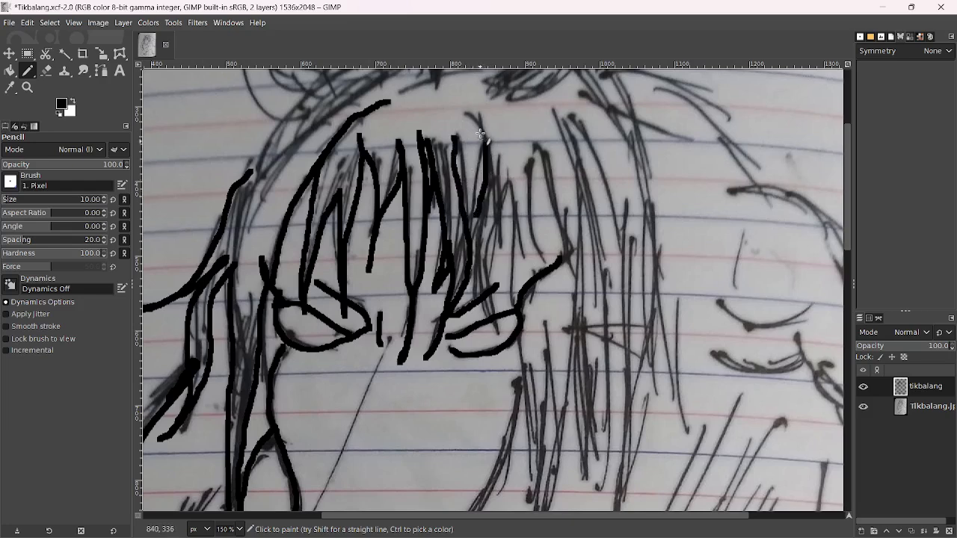
pyautogui.moveTo(465, 108)
pyautogui.mouseDown()
pyautogui.moveTo(496, 183)
pyautogui.moveTo(503, 251)
pyautogui.mouseUp()
pyautogui.moveTo(480, 216); pyautogui.dragTo(494, 330)
pyautogui.moveTo(484, 259)
pyautogui.mouseDown()
pyautogui.moveTo(497, 206)
pyautogui.moveTo(515, 230)
pyautogui.moveTo(511, 291)
pyautogui.mouseUp()
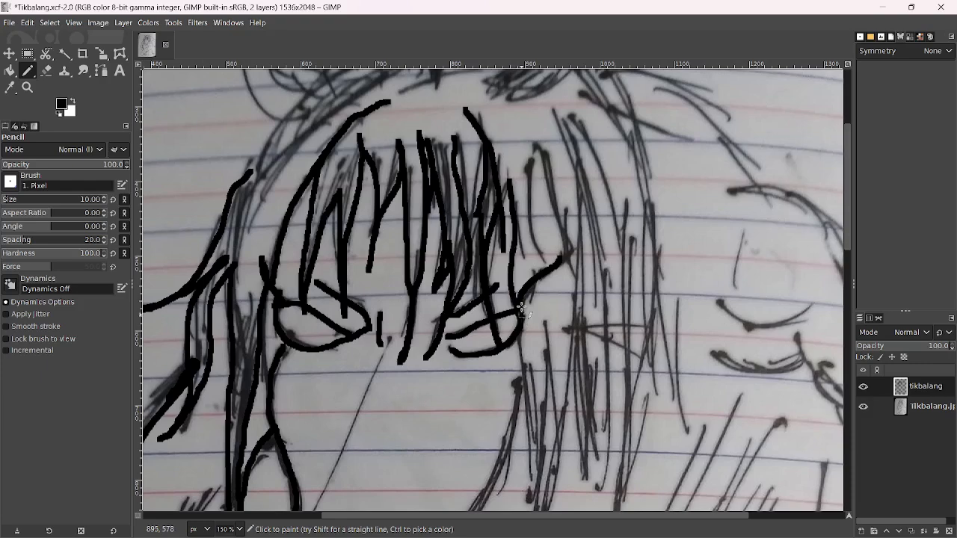
pyautogui.moveTo(518, 244)
pyautogui.mouseDown()
pyautogui.moveTo(525, 273)
pyautogui.moveTo(535, 147)
pyautogui.mouseUp()
# Trace the long hair strands along the right side of the face, from beside the eye down to nostril level
pyautogui.scroll(-3, 511, 283)
pyautogui.hscroll(2, 512, 283)
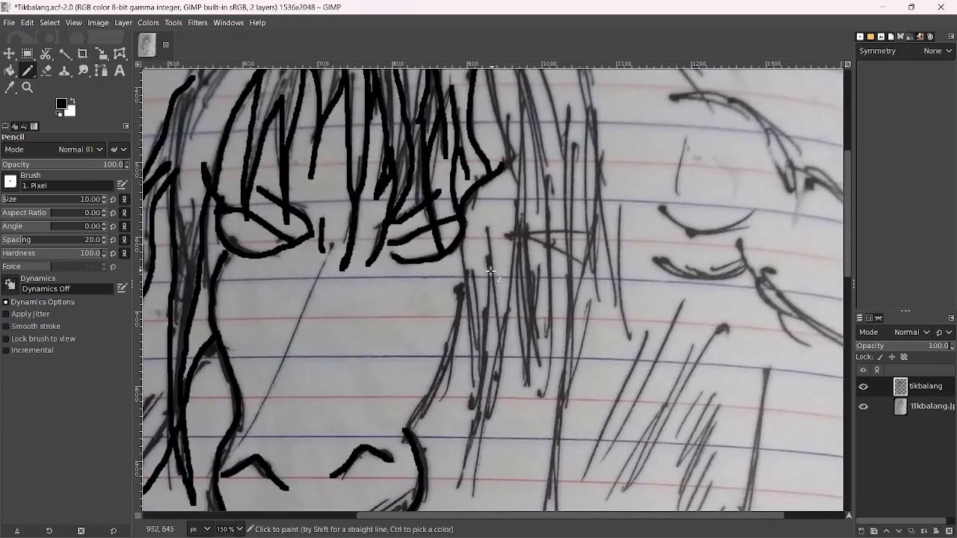
pyautogui.moveTo(463, 248)
pyautogui.mouseDown()
pyautogui.moveTo(474, 374)
pyautogui.moveTo(451, 478)
pyautogui.moveTo(493, 378)
pyautogui.moveTo(475, 496)
pyautogui.mouseUp()
pyautogui.moveTo(488, 426); pyautogui.dragTo(512, 341)
pyautogui.hotkey('ctrl', 'z')
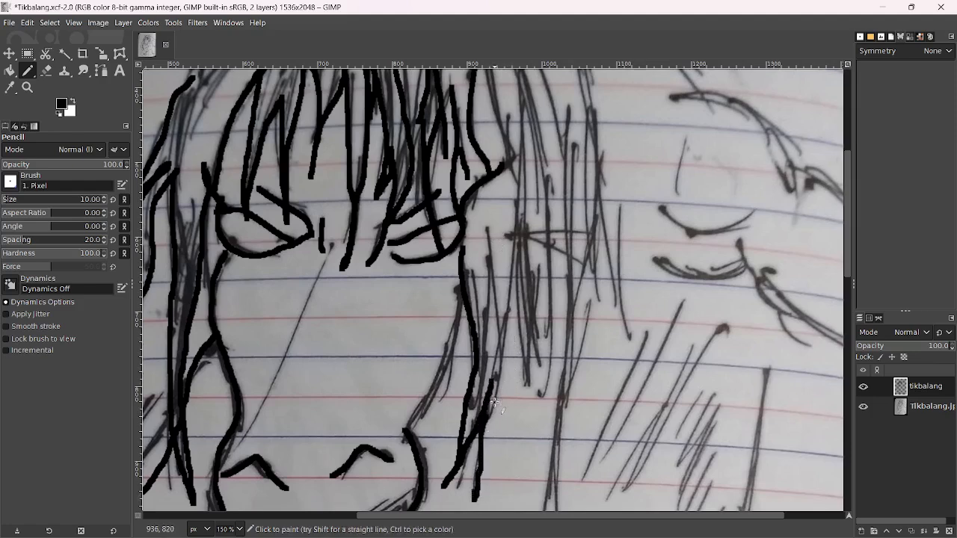
pyautogui.moveTo(491, 416)
pyautogui.mouseDown()
pyautogui.moveTo(523, 235)
pyautogui.moveTo(507, 150)
pyautogui.mouseUp()
# Hide the scanned sketch layer to check the line art on its own, and show it again
pyautogui.scroll(-3, 519, 214)
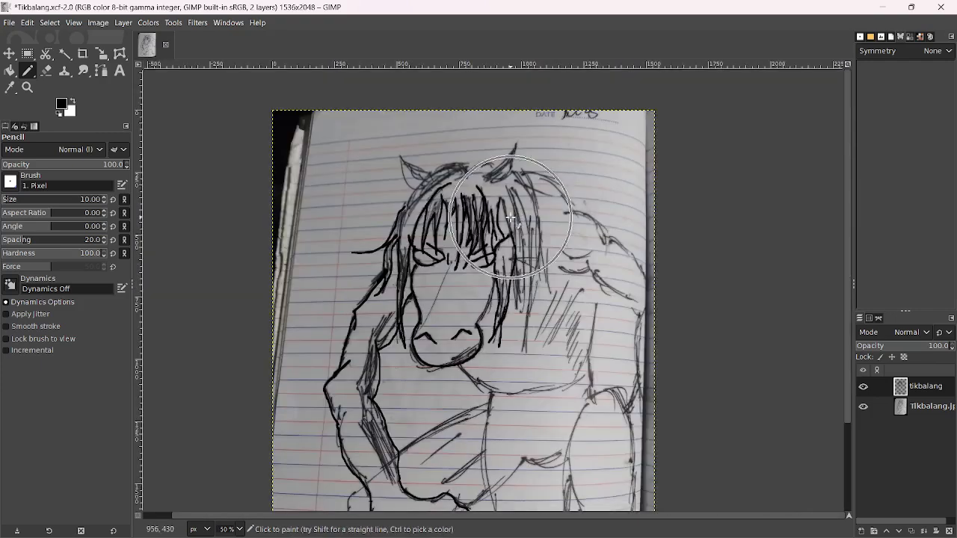
pyautogui.click(864, 408)
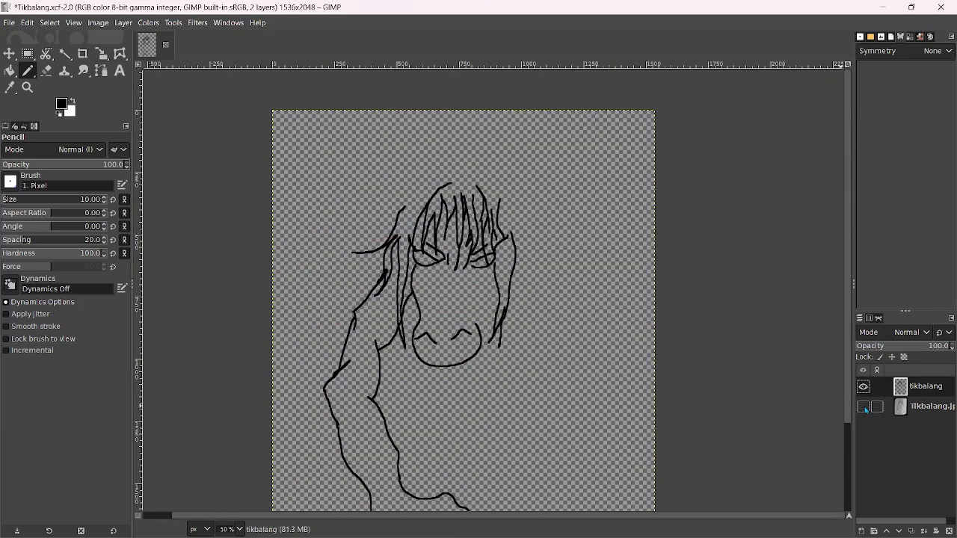
pyautogui.click(864, 407)
# Trace the left part of the crown hair and draw the left ear with its inner contour and pointed tip
pyautogui.scroll(4, 590, 258)
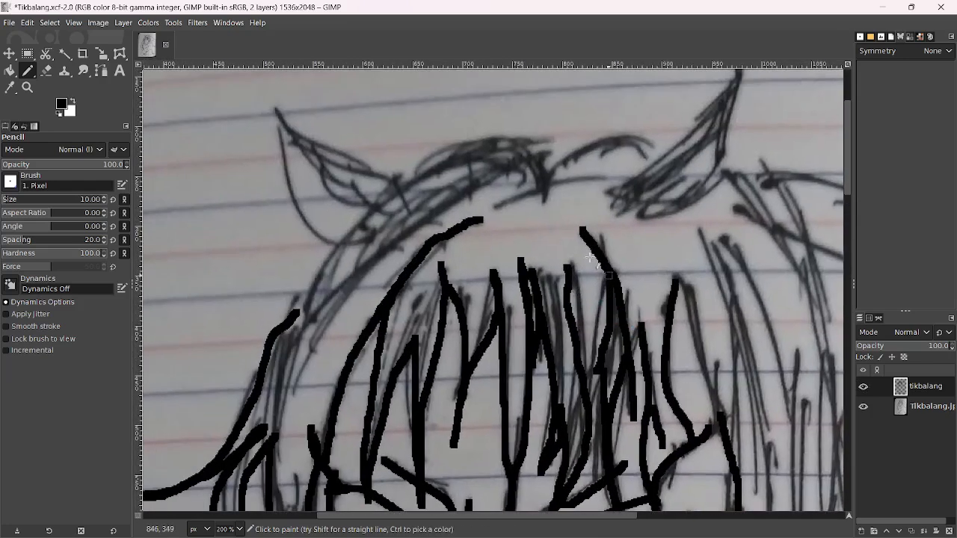
pyautogui.moveTo(496, 143)
pyautogui.mouseDown()
pyautogui.moveTo(399, 184)
pyautogui.moveTo(336, 254)
pyautogui.moveTo(305, 268)
pyautogui.moveTo(289, 319)
pyautogui.moveTo(482, 166)
pyautogui.mouseUp()
pyautogui.moveTo(389, 173)
pyautogui.mouseDown()
pyautogui.moveTo(286, 112)
pyautogui.moveTo(221, 116)
pyautogui.moveTo(178, 104)
pyautogui.moveTo(235, 133)
pyautogui.moveTo(256, 157)
pyautogui.moveTo(266, 221)
pyautogui.moveTo(296, 277)
pyautogui.mouseUp()
pyautogui.moveTo(241, 124)
pyautogui.mouseDown()
pyautogui.moveTo(290, 150)
pyautogui.moveTo(342, 199)
pyautogui.moveTo(385, 204)
pyautogui.mouseUp()
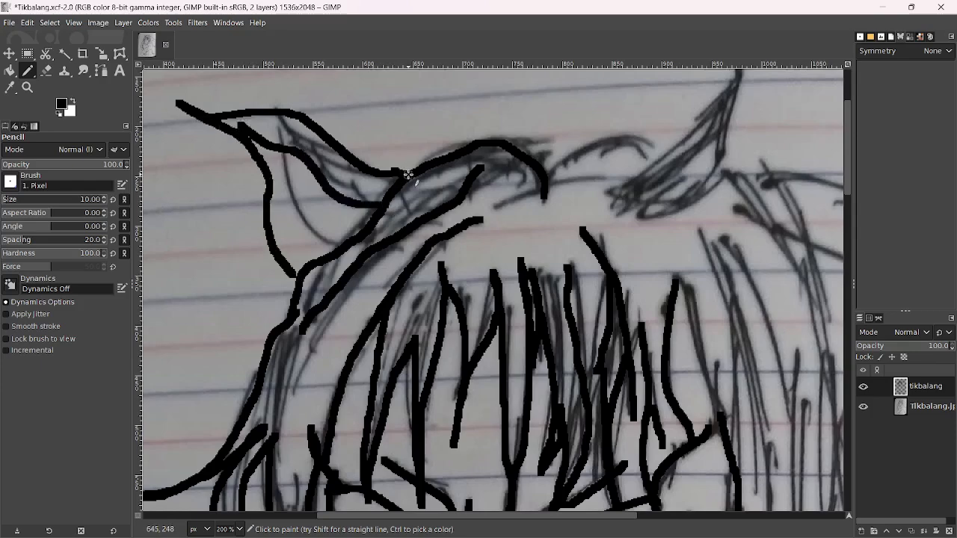
# Trace the right part of the crown hair and draw the right ear curving outward to a pointed tip
pyautogui.scroll(-2, 460, 191)
pyautogui.moveTo(523, 196); pyautogui.dragTo(402, 242)
pyautogui.scroll(2, 399, 230)
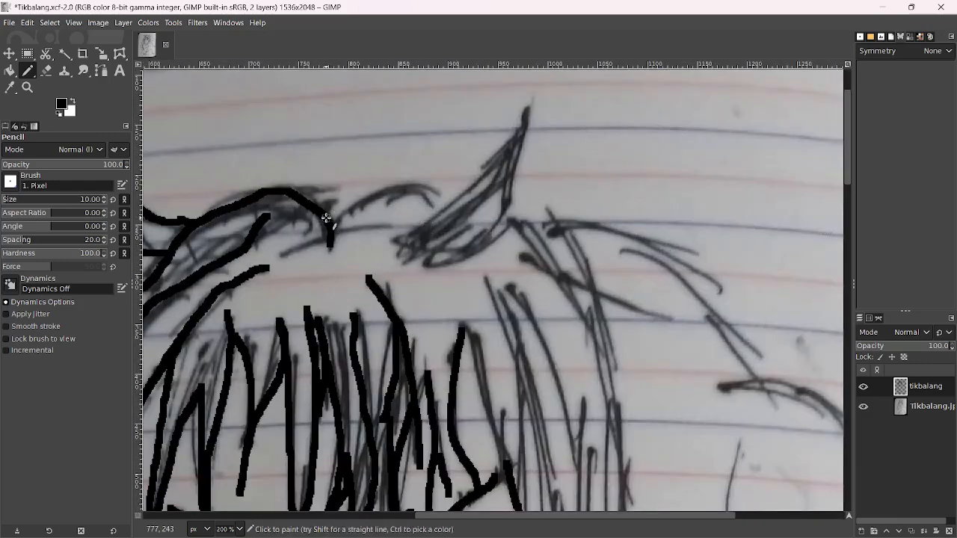
pyautogui.moveTo(326, 217)
pyautogui.mouseDown()
pyautogui.moveTo(388, 186)
pyautogui.moveTo(463, 199)
pyautogui.mouseUp()
pyautogui.moveTo(407, 239)
pyautogui.mouseDown()
pyautogui.moveTo(446, 214)
pyautogui.moveTo(507, 142)
pyautogui.moveTo(557, 115)
pyautogui.moveTo(634, 107)
pyautogui.moveTo(534, 155)
pyautogui.moveTo(513, 211)
pyautogui.mouseUp()
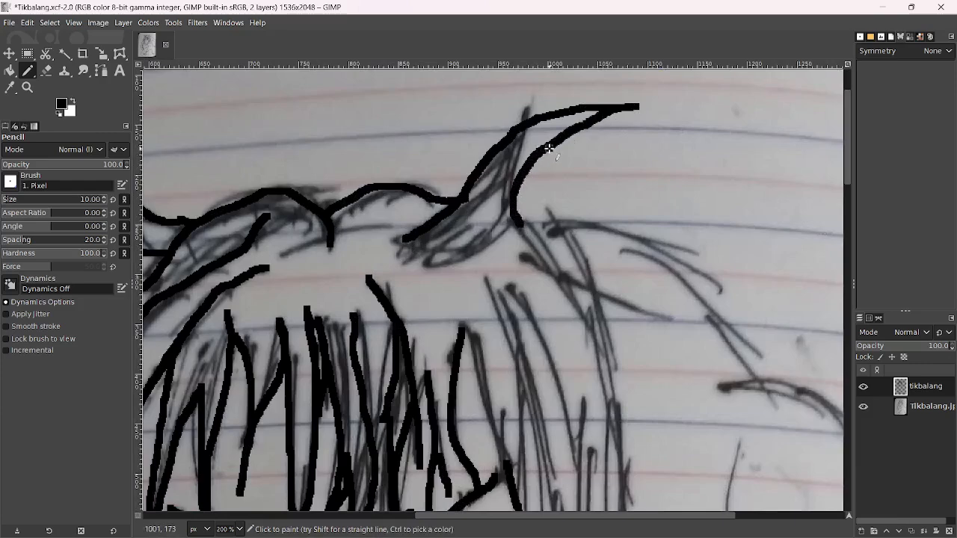
pyautogui.moveTo(549, 148)
pyautogui.mouseDown()
pyautogui.moveTo(554, 227)
pyautogui.moveTo(517, 224)
pyautogui.moveTo(561, 326)
pyautogui.mouseUp()
pyautogui.press('ctrl')
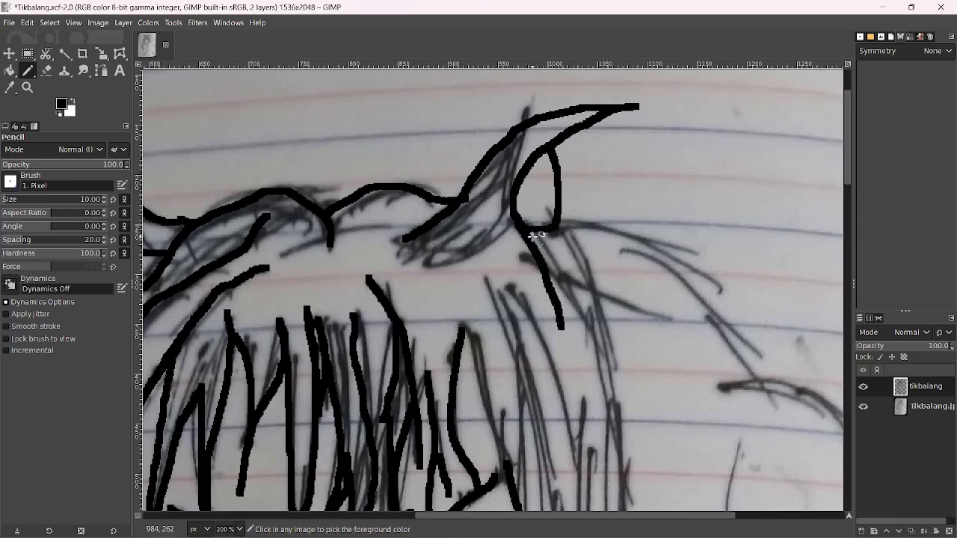
pyautogui.hotkey('ctrl', 'z')
pyautogui.hotkey('ctrl', 'z')
# Draw the back edge of the right ear and trace three hair strands falling from its base
pyautogui.moveTo(542, 159)
pyautogui.mouseDown()
pyautogui.moveTo(558, 226)
pyautogui.moveTo(521, 228)
pyautogui.moveTo(578, 322)
pyautogui.mouseUp()
pyautogui.moveTo(570, 234)
pyautogui.mouseDown()
pyautogui.moveTo(596, 296)
pyautogui.moveTo(614, 438)
pyautogui.mouseUp()
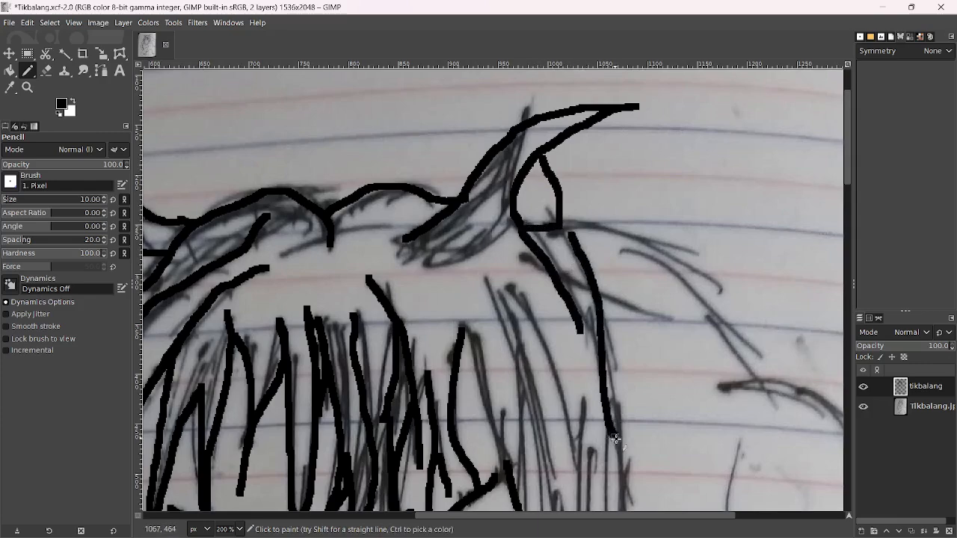
pyautogui.moveTo(513, 249)
pyautogui.mouseDown()
pyautogui.moveTo(635, 310)
pyautogui.moveTo(682, 353)
pyautogui.mouseUp()
# Trace the mane's outer edge with its flicked strands behind the right ear, and the top curve of the right shoulder
pyautogui.press('1')
pyautogui.keyDown('ctrl'); pyautogui.scroll(3, 653, 298); pyautogui.keyUp('ctrl')
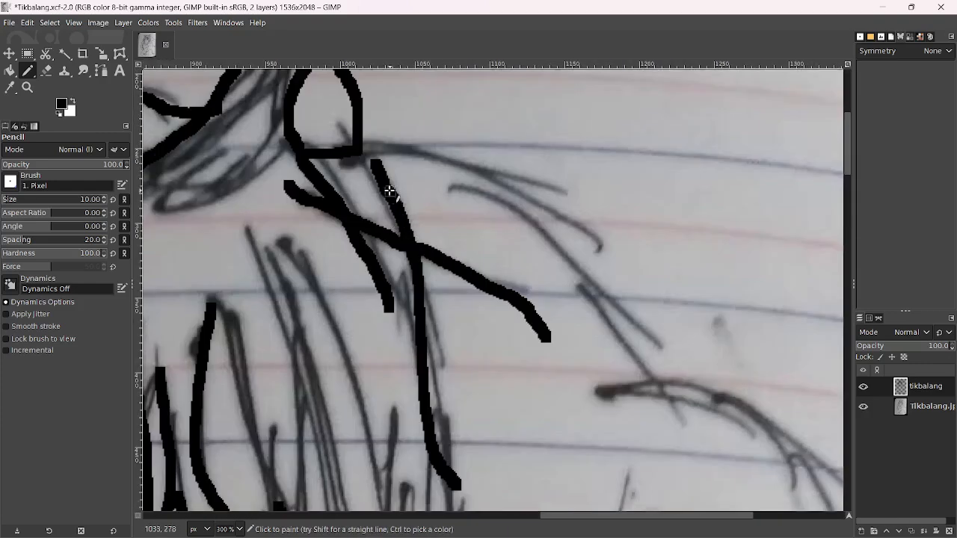
pyautogui.moveTo(362, 153)
pyautogui.mouseDown()
pyautogui.moveTo(444, 158)
pyautogui.moveTo(619, 258)
pyautogui.moveTo(706, 282)
pyautogui.mouseUp()
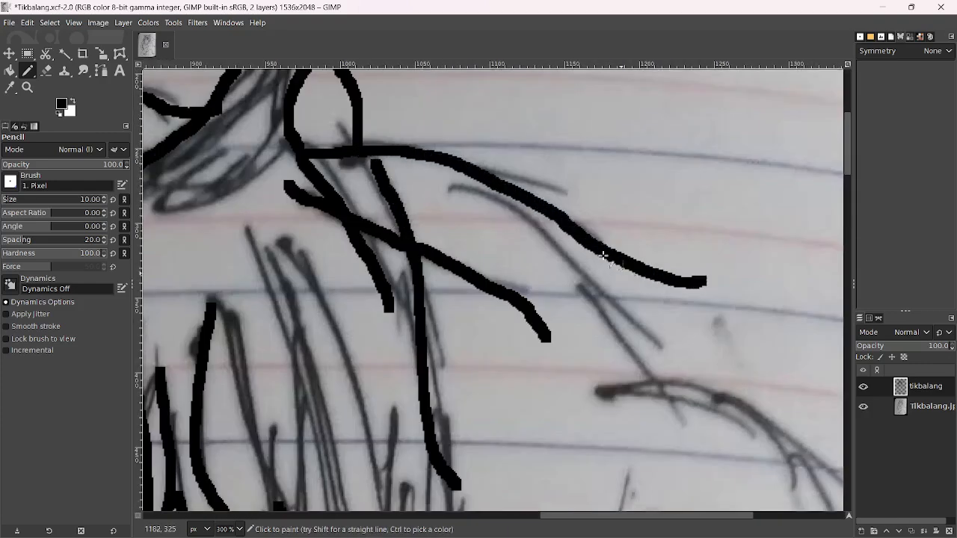
pyautogui.click(559, 224)
pyautogui.moveTo(576, 237)
pyautogui.mouseDown()
pyautogui.moveTo(609, 300)
pyautogui.moveTo(688, 347)
pyautogui.moveTo(738, 360)
pyautogui.mouseUp()
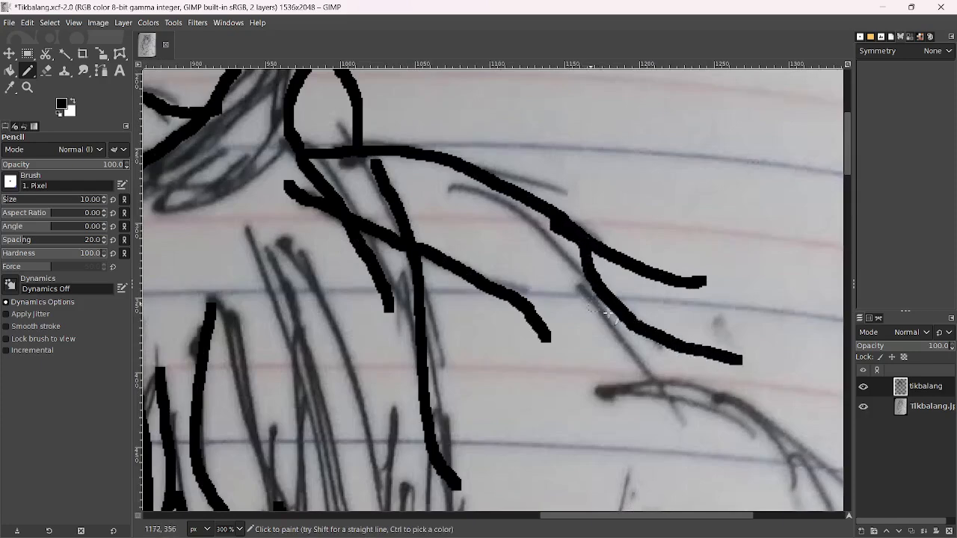
pyautogui.moveTo(614, 321)
pyautogui.mouseDown()
pyautogui.moveTo(630, 349)
pyautogui.moveTo(731, 404)
pyautogui.mouseUp()
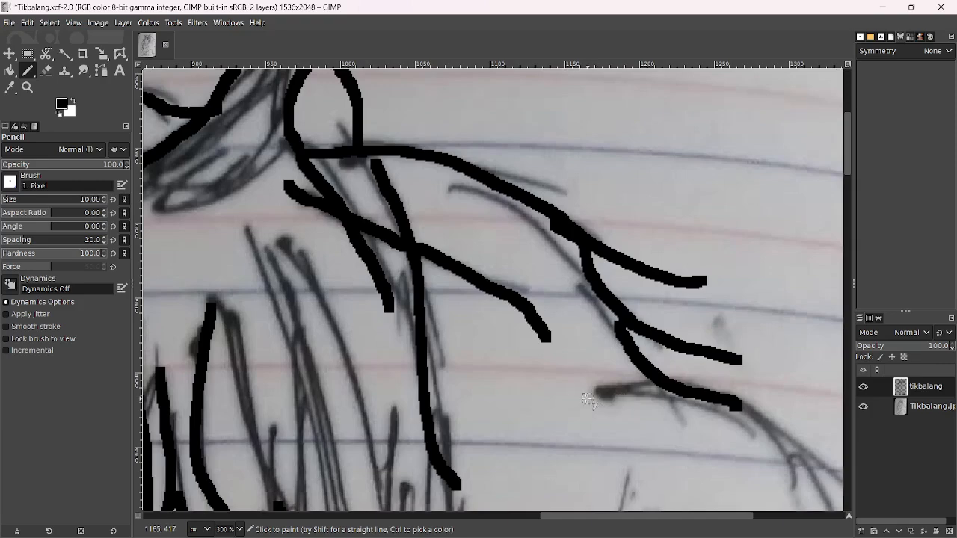
pyautogui.moveTo(589, 400)
pyautogui.mouseDown()
pyautogui.moveTo(616, 390)
pyautogui.moveTo(765, 420)
pyautogui.moveTo(845, 499)
pyautogui.mouseUp()
pyautogui.scroll(-7, 771, 436)
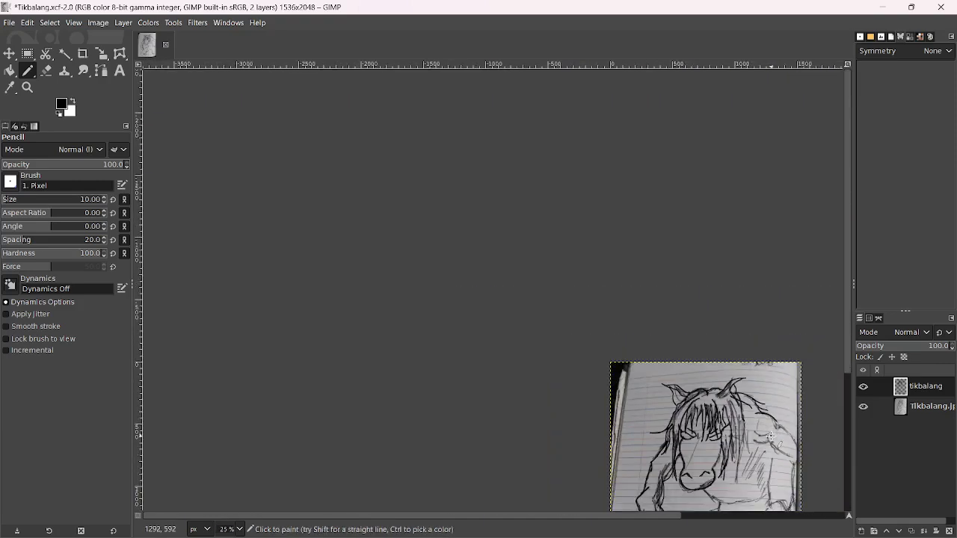
pyautogui.scroll(-2, 772, 436)
pyautogui.scroll(6, 499, 271)
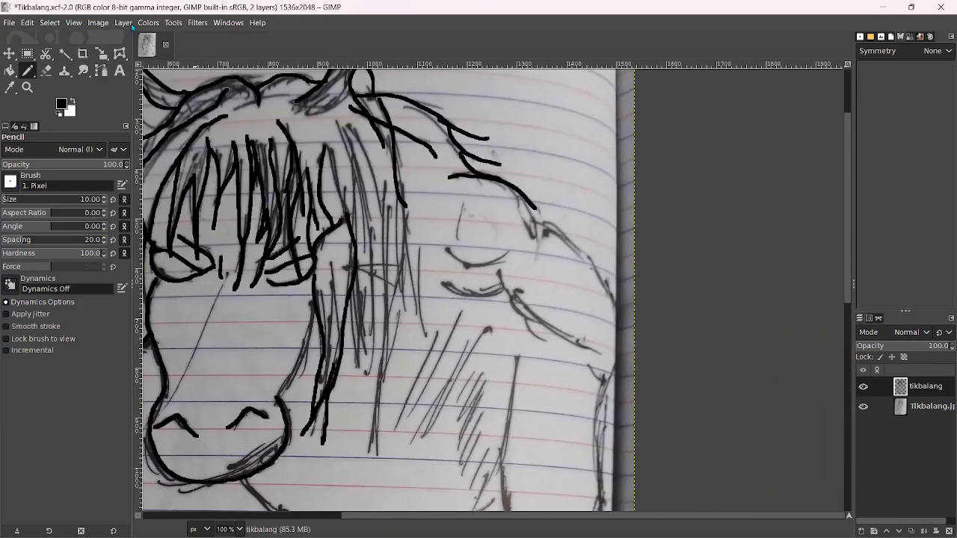
pyautogui.click(125, 23)
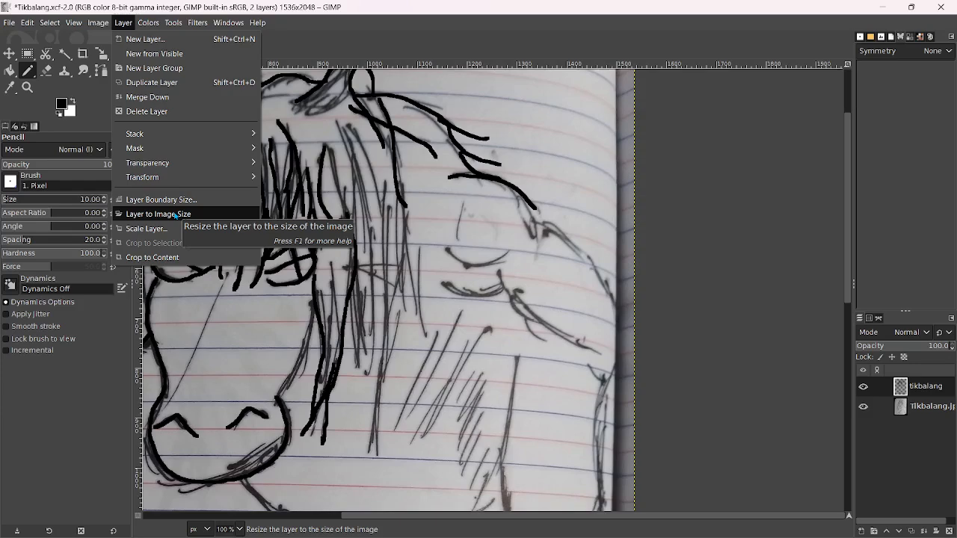
pyautogui.press('Escape')
# Continue the right shoulder outline with a short muscle crease and the upper arm curve toward the page edge
pyautogui.keyDown('ctrl'); pyautogui.scroll(-2, 469, 249); pyautogui.keyUp('ctrl')
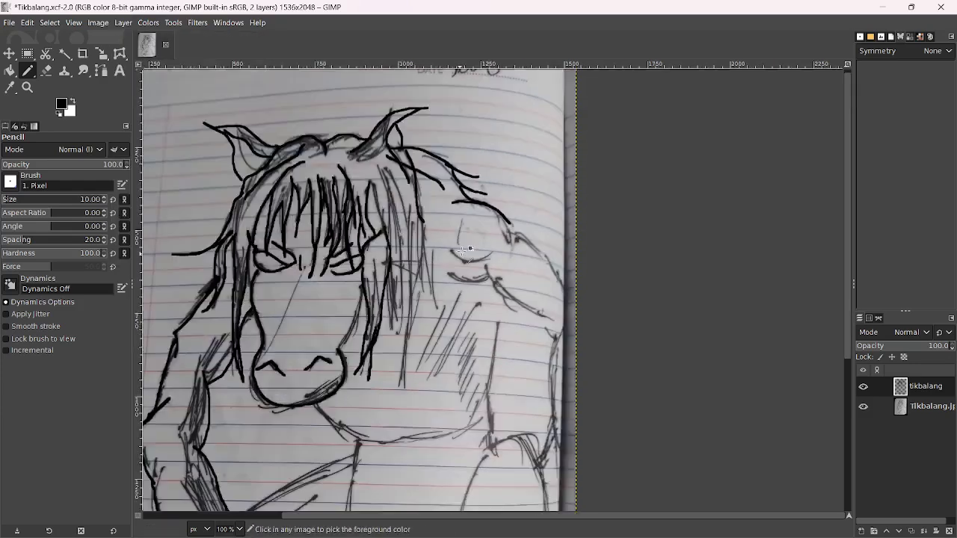
pyautogui.keyDown('ctrl'); pyautogui.scroll(2, 469, 249); pyautogui.keyUp('ctrl')
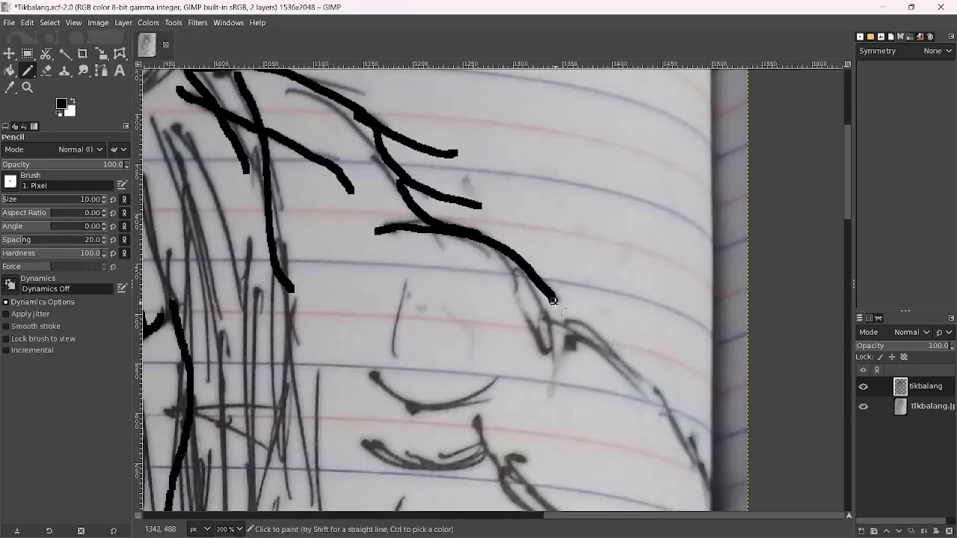
pyautogui.moveTo(553, 300); pyautogui.dragTo(576, 389)
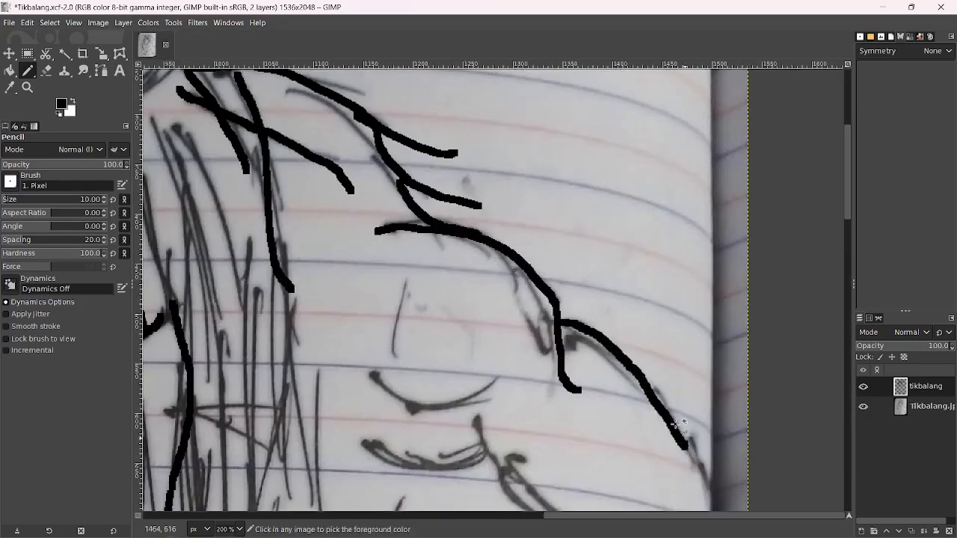
# Trace the inner edge of the right arm with its armpit crease, the side of the chest and the forked elbow lines
pyautogui.keyDown('ctrl'); pyautogui.scroll(-4, 673, 433); pyautogui.keyUp('ctrl')
pyautogui.keyDown('ctrl'); pyautogui.scroll(1, 497, 275); pyautogui.keyUp('ctrl')
pyautogui.keyDown('ctrl'); pyautogui.scroll(2, 497, 276); pyautogui.keyUp('ctrl')
pyautogui.keyDown('ctrl'); pyautogui.scroll(-2, 479, 297); pyautogui.keyUp('ctrl')
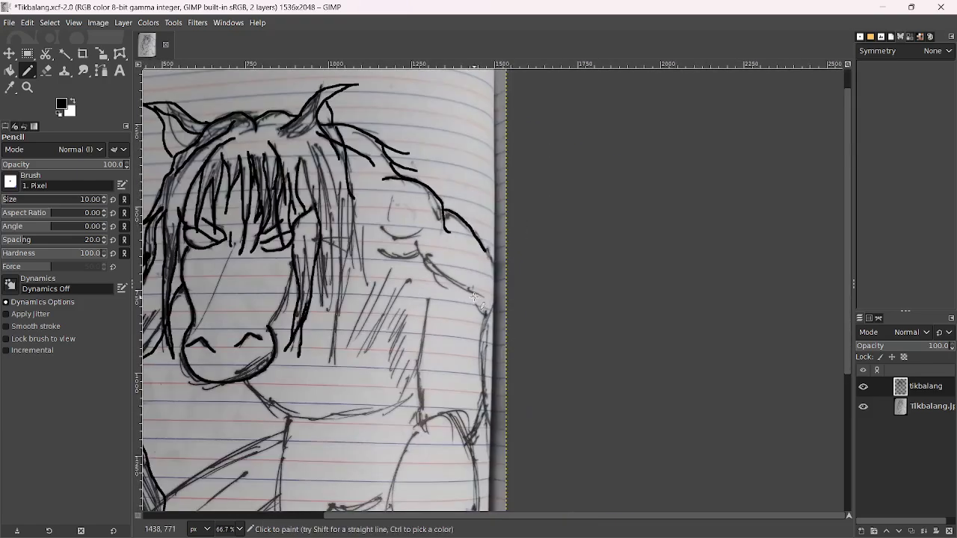
pyautogui.scroll(-3, 464, 299)
pyautogui.keyDown('ctrl'); pyautogui.scroll(2, 468, 251); pyautogui.keyUp('ctrl')
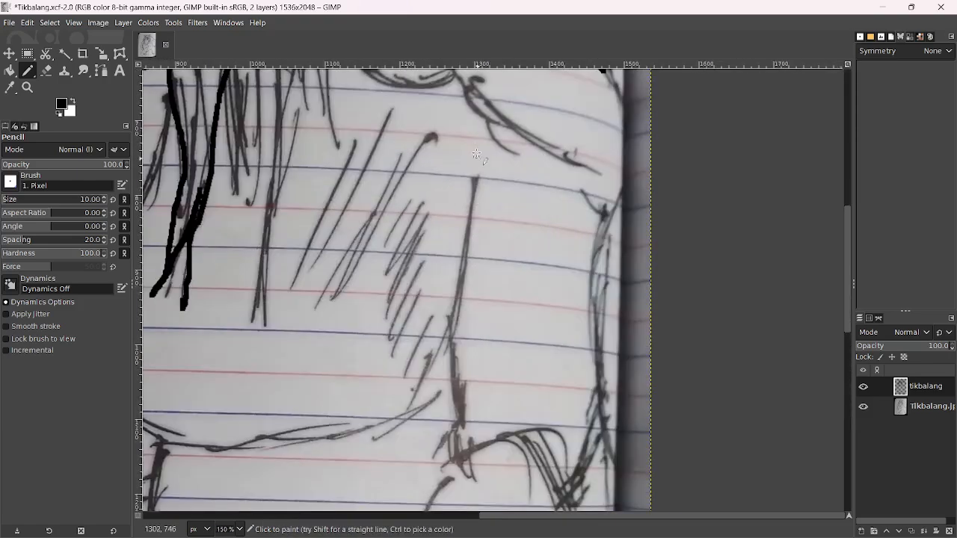
pyautogui.moveTo(452, 95)
pyautogui.mouseDown()
pyautogui.moveTo(459, 158)
pyautogui.moveTo(422, 233)
pyautogui.mouseUp()
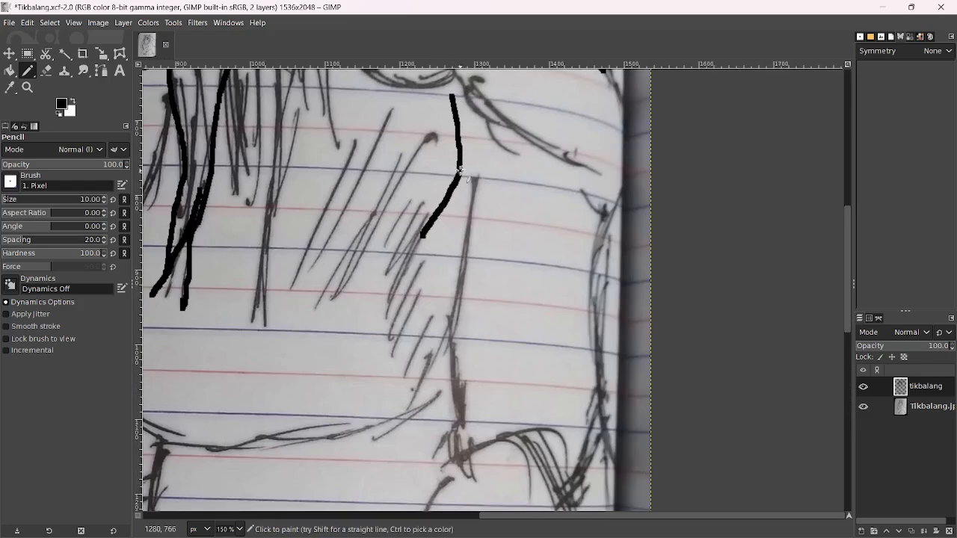
pyautogui.moveTo(459, 171)
pyautogui.mouseDown()
pyautogui.moveTo(475, 196)
pyautogui.moveTo(454, 307)
pyautogui.mouseUp()
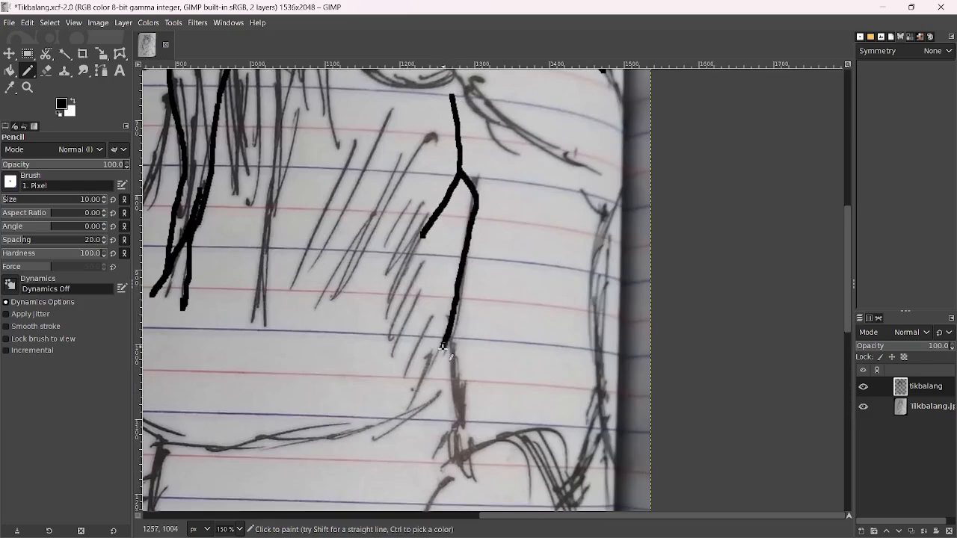
pyautogui.moveTo(444, 346)
pyautogui.mouseDown()
pyautogui.moveTo(419, 410)
pyautogui.moveTo(394, 419)
pyautogui.mouseUp()
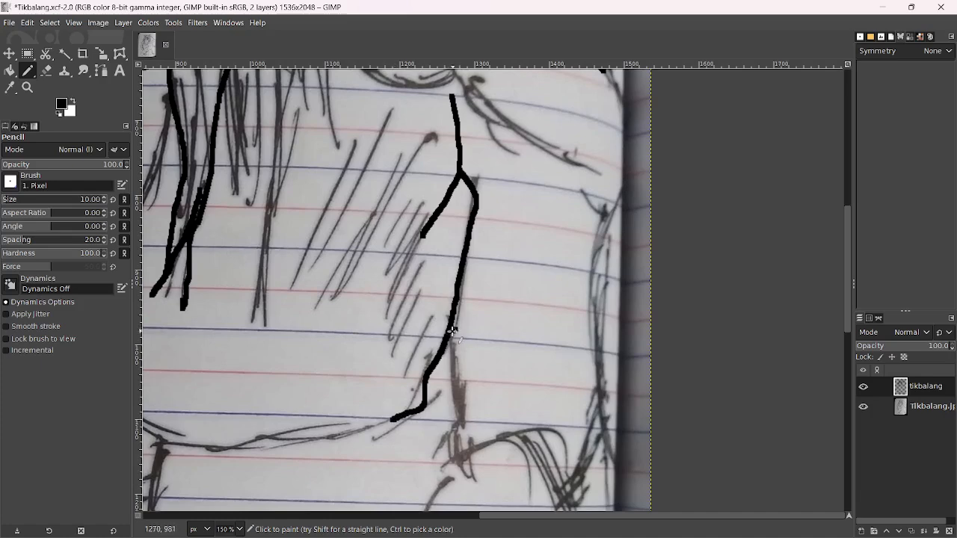
pyautogui.moveTo(452, 329); pyautogui.dragTo(455, 395)
pyautogui.scroll(-3, 458, 362)
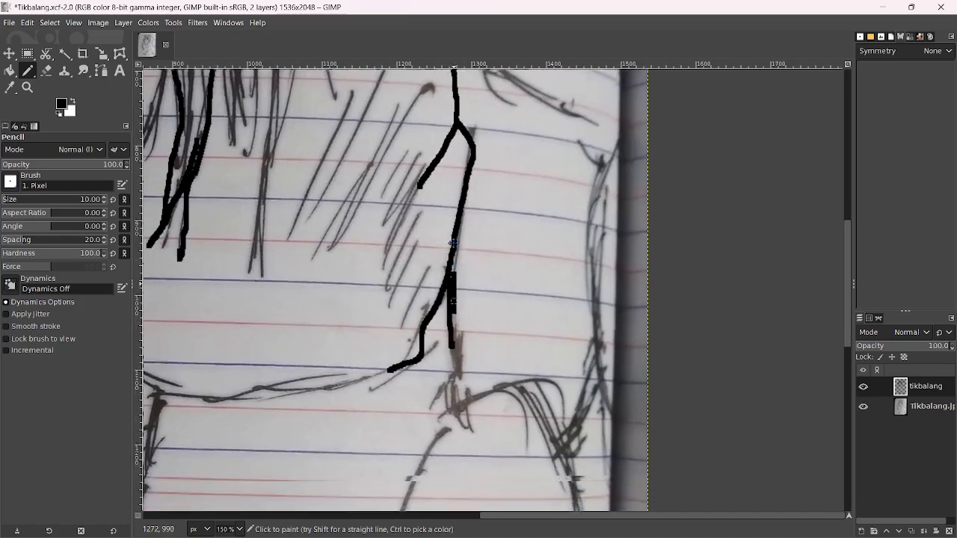
pyautogui.moveTo(452, 254)
pyautogui.mouseDown()
pyautogui.moveTo(463, 326)
pyautogui.moveTo(431, 340)
pyautogui.moveTo(425, 362)
pyautogui.mouseUp()
# Trace the lower chest curve from beneath the muzzle across to the right arm, with a short branching line under it
pyautogui.hscroll(-5, 544, 295)
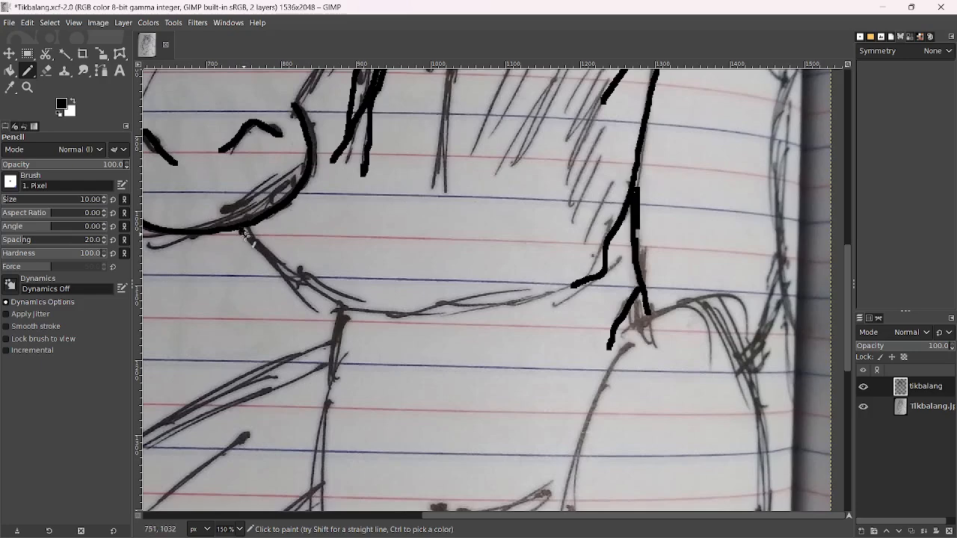
pyautogui.moveTo(246, 234)
pyautogui.mouseDown()
pyautogui.moveTo(278, 269)
pyautogui.moveTo(351, 314)
pyautogui.moveTo(434, 300)
pyautogui.moveTo(548, 304)
pyautogui.mouseUp()
pyautogui.moveTo(456, 298); pyautogui.dragTo(566, 274)
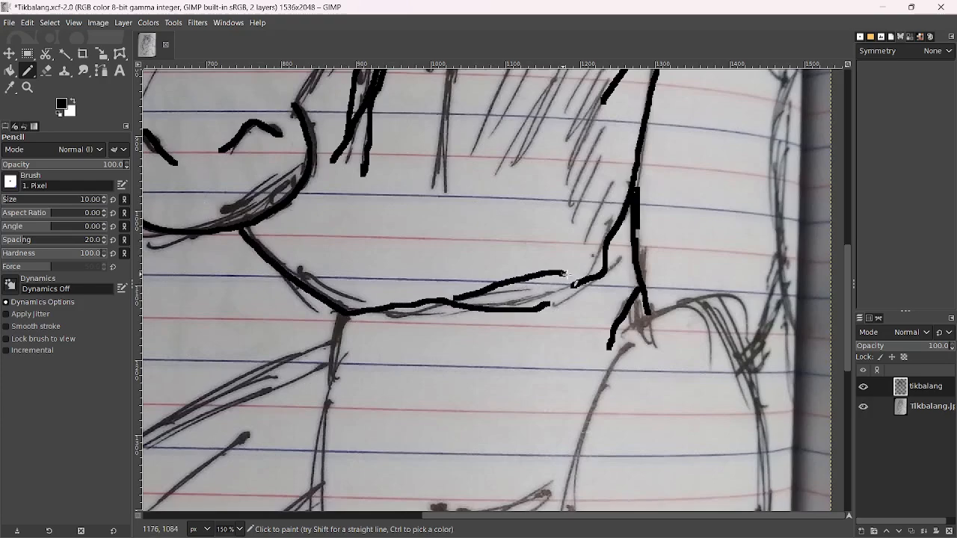
# Trace the side edge of the cloth from beneath the chest down to its pointed bottom corner, and its wavy hem
pyautogui.scroll(-8, 443, 302)
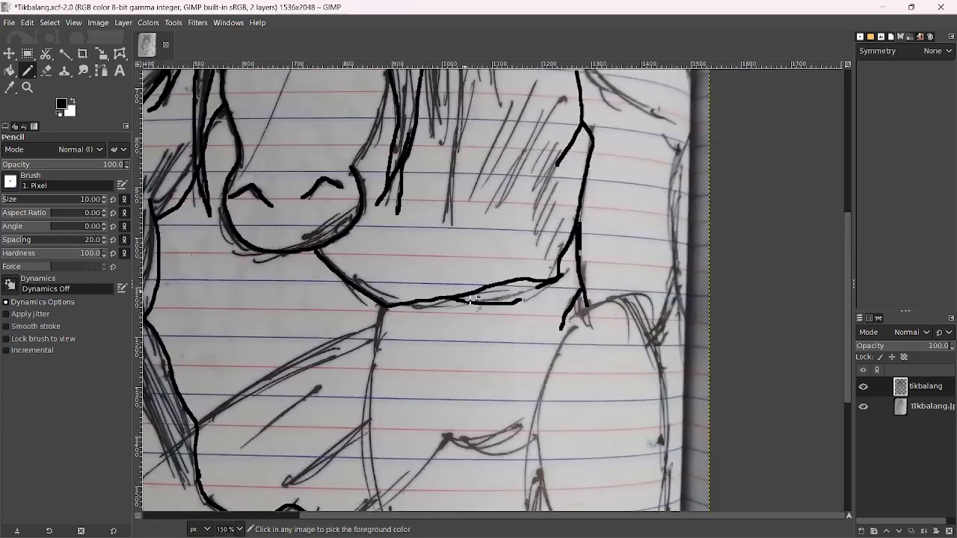
pyautogui.scroll(6, 393, 315)
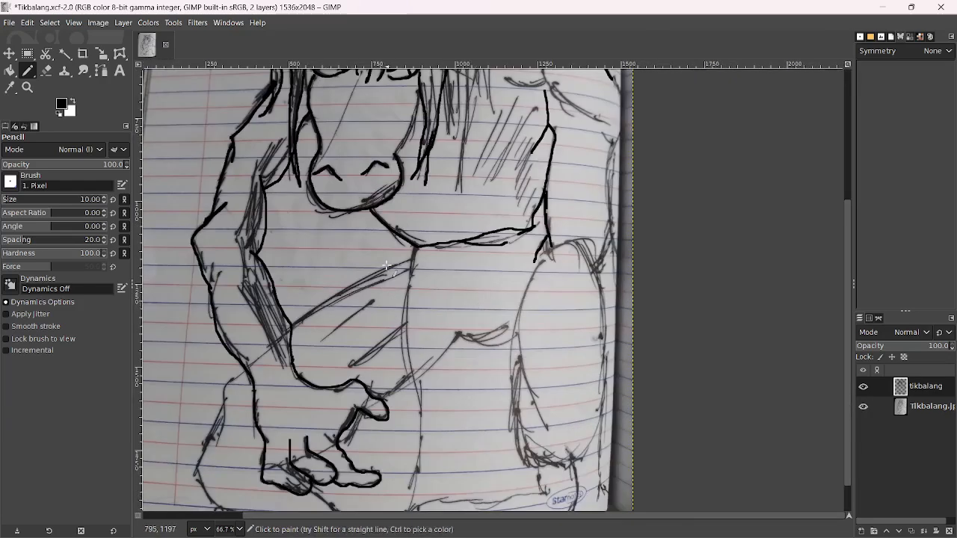
pyautogui.moveTo(408, 266); pyautogui.dragTo(401, 317)
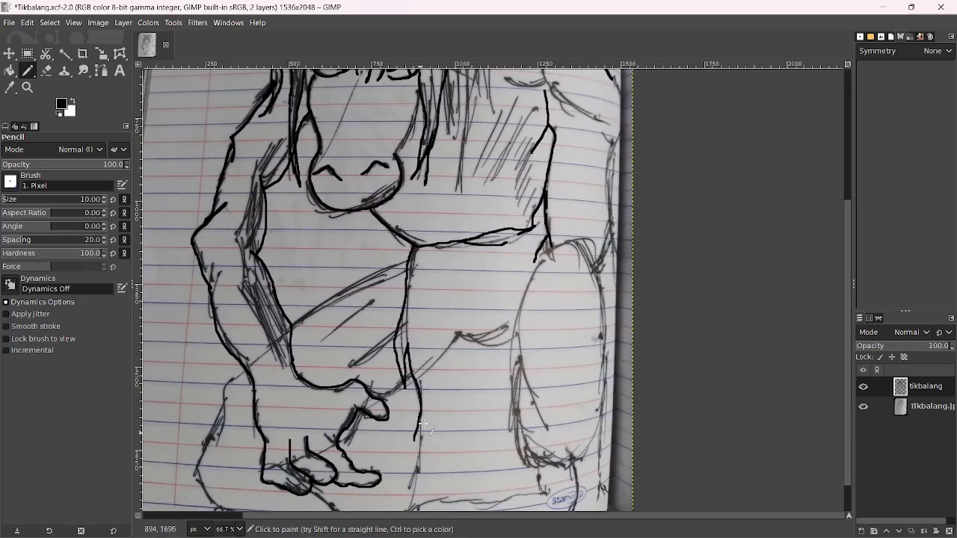
pyautogui.scroll(-5, 422, 425)
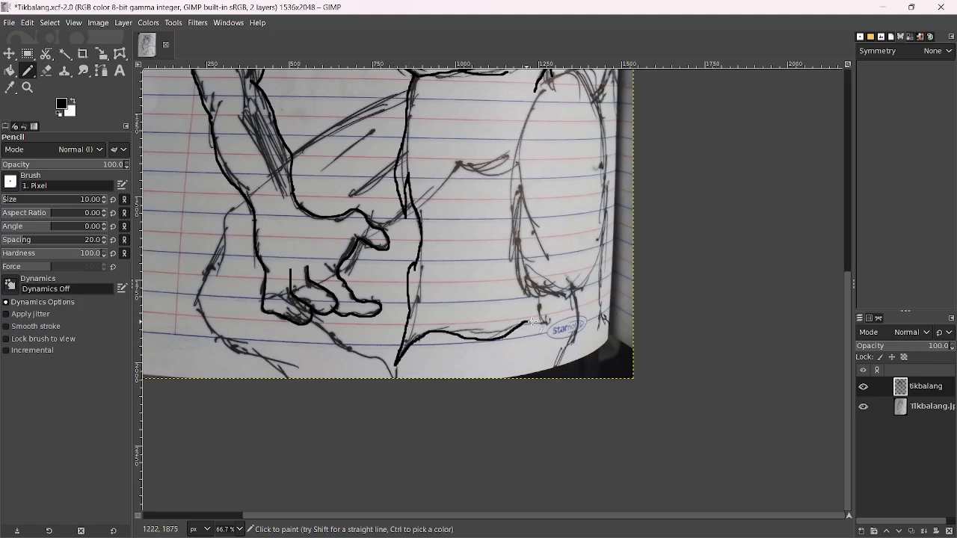
# Trace the cloth's far edge, the long oval knee on the right, and the shin line down to the page's bottom edge
pyautogui.moveTo(540, 305); pyautogui.dragTo(523, 242)
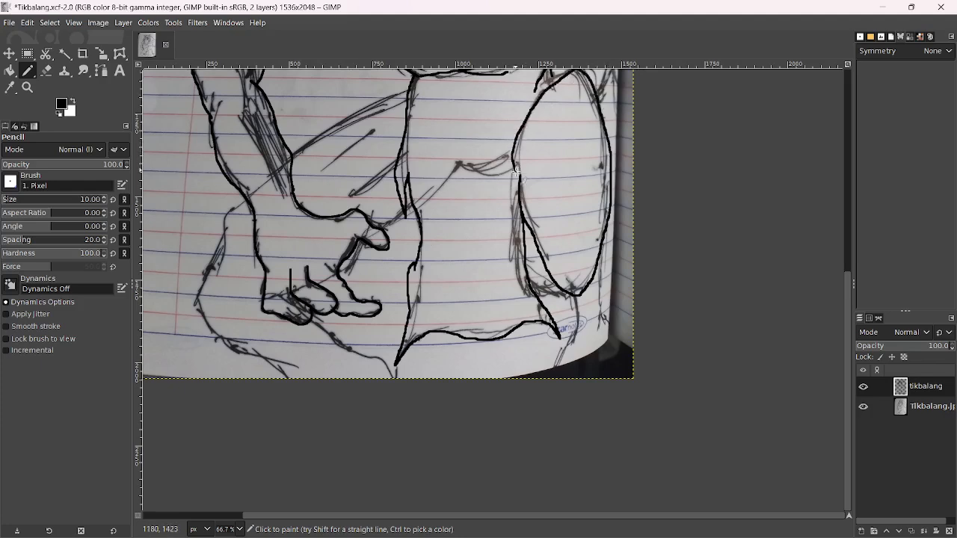
pyautogui.scroll(-4, 516, 171)
pyautogui.scroll(4, 437, 337)
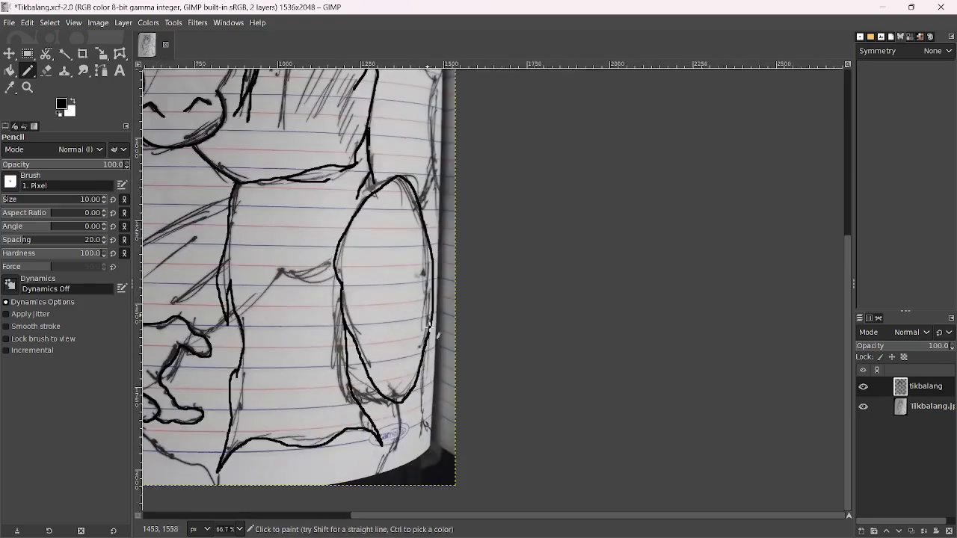
pyautogui.scroll(2, 438, 337)
pyautogui.moveTo(402, 166)
pyautogui.mouseDown()
pyautogui.moveTo(399, 232)
pyautogui.moveTo(359, 345)
pyautogui.mouseUp()
pyautogui.scroll(-4, 394, 263)
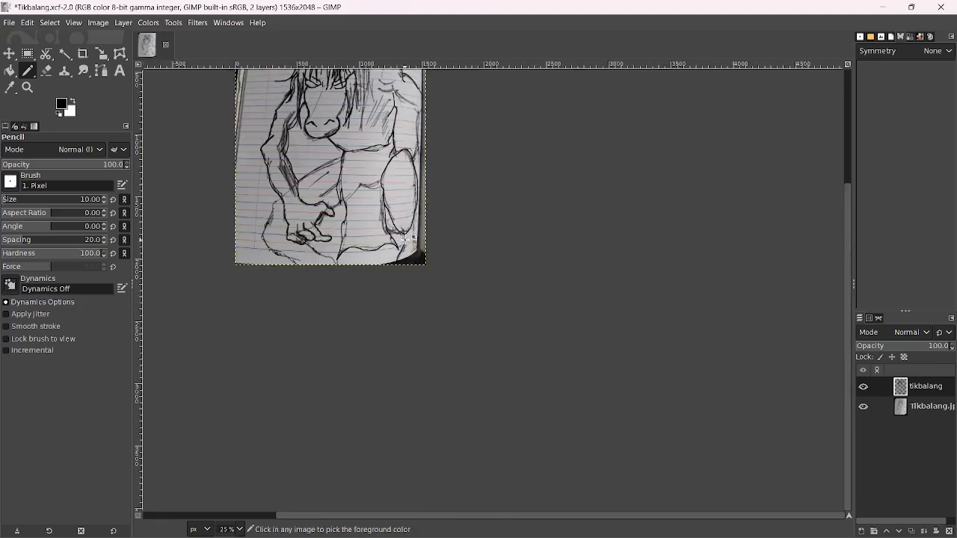
pyautogui.scroll(3, 394, 285)
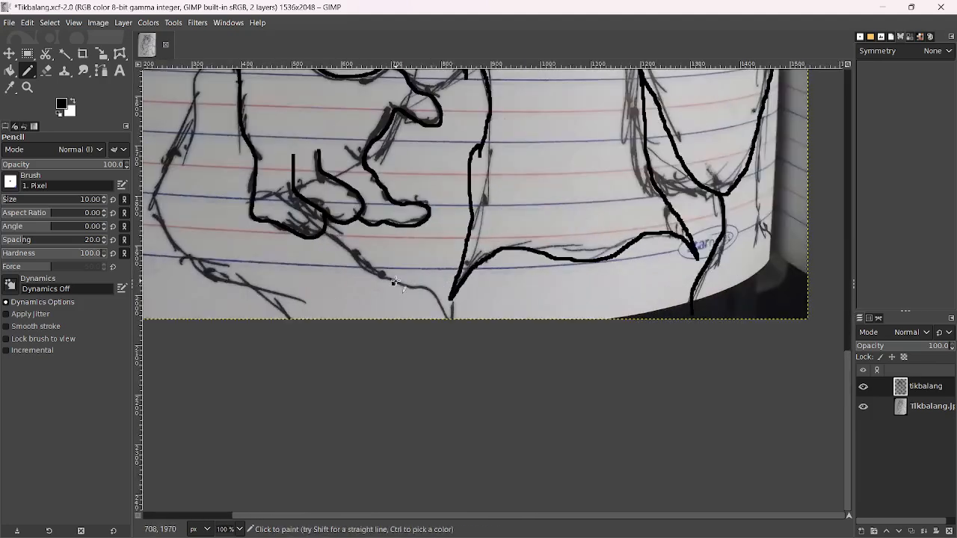
# Extend the canvas height to 2211 px, keeping the width at 1536 px
pyautogui.click(98, 23)
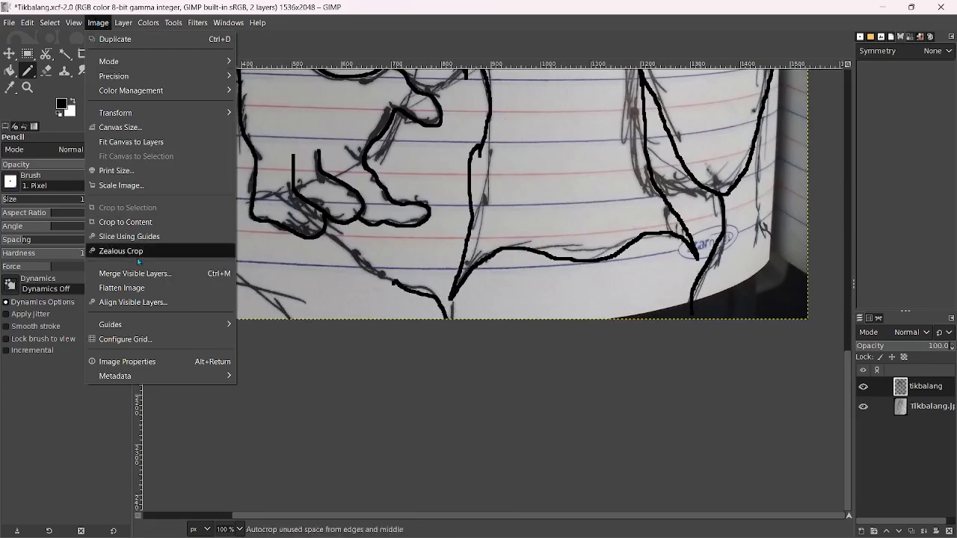
pyautogui.click(132, 127)
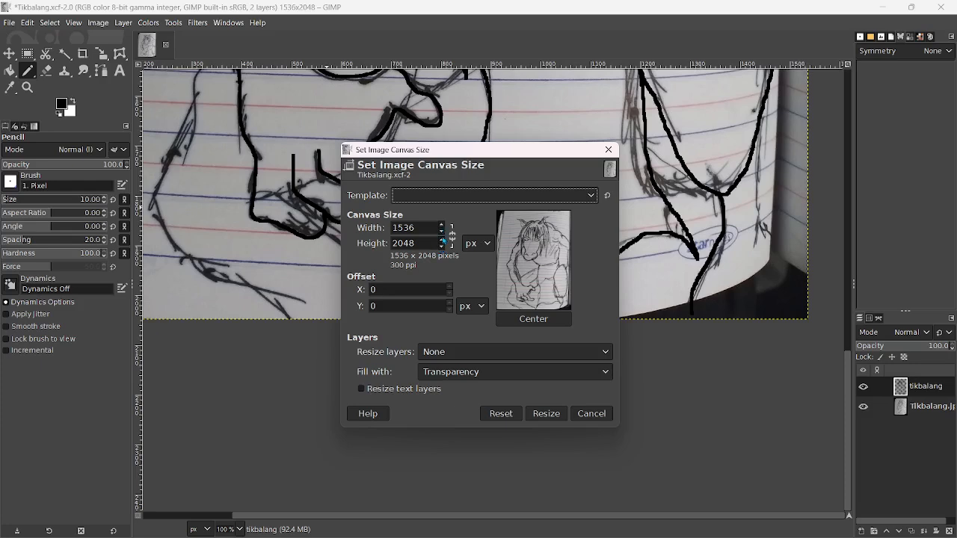
pyautogui.moveTo(443, 243); pyautogui.dragTo(443, 243)
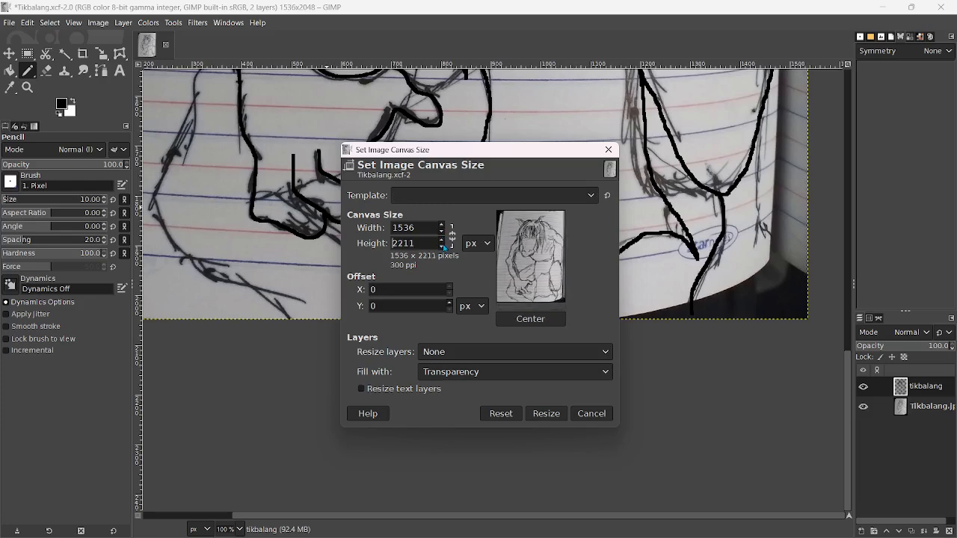
pyautogui.click(556, 418)
pyautogui.scroll(-3, 551, 370)
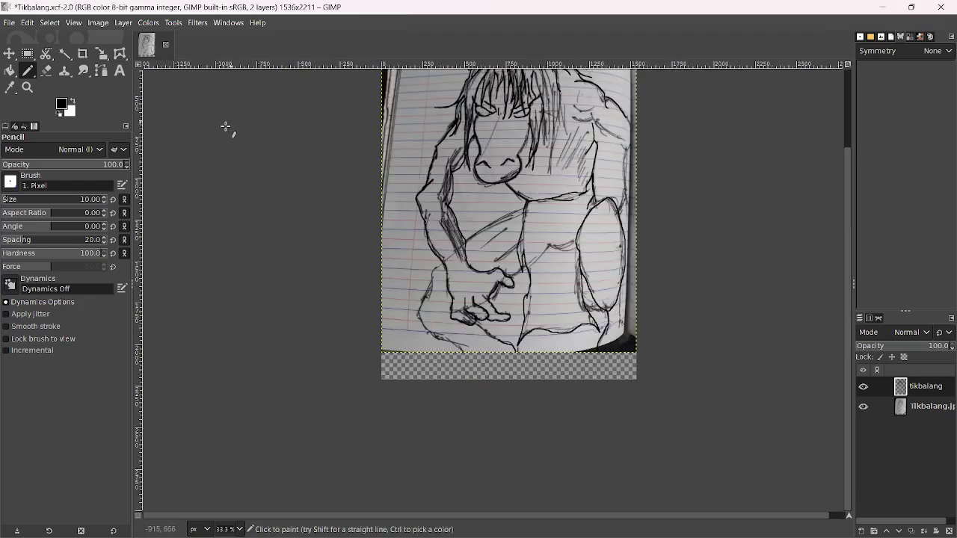
pyautogui.click(104, 23)
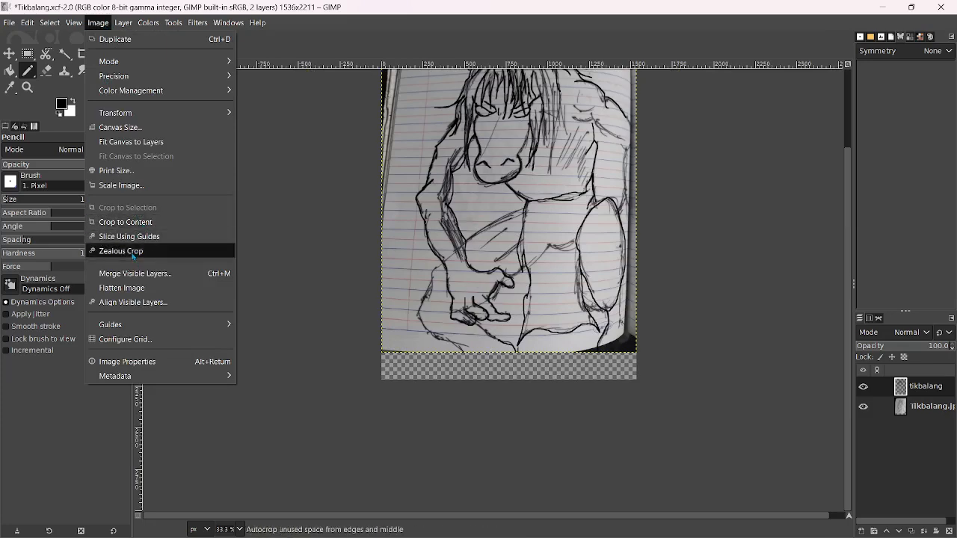
pyautogui.click(119, 127)
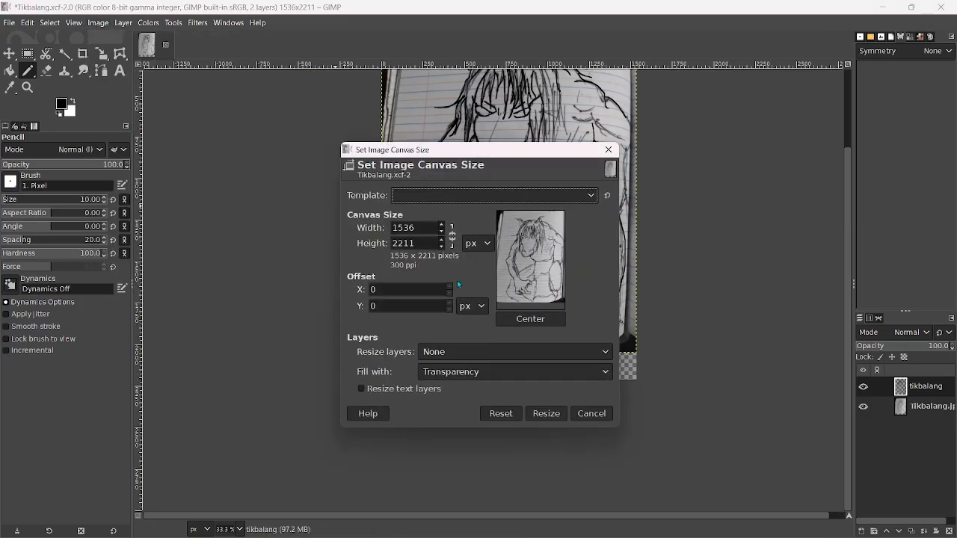
pyautogui.click(594, 413)
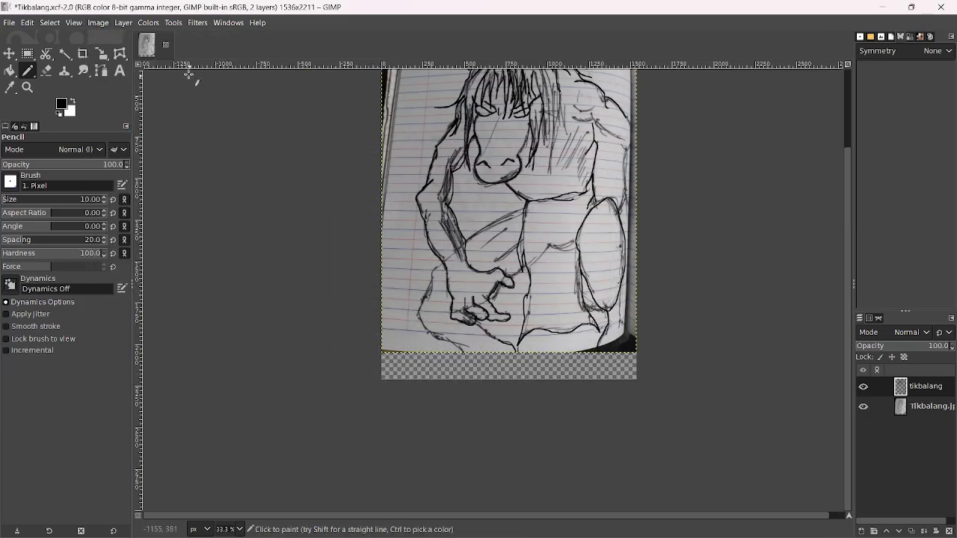
# Resize the tikbalang layer to the image size
pyautogui.click(129, 23)
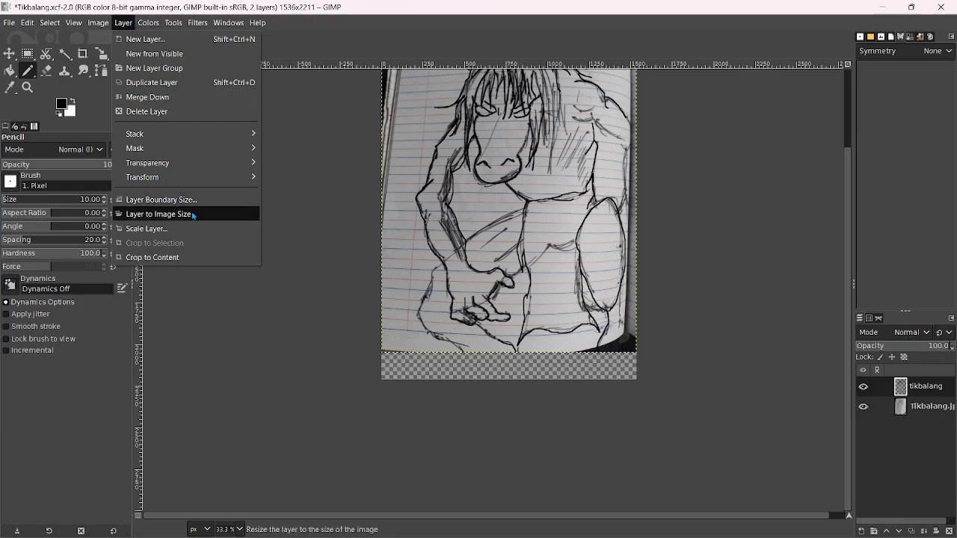
pyautogui.click(158, 214)
pyautogui.scroll(2, 497, 330)
pyautogui.scroll(3, 498, 331)
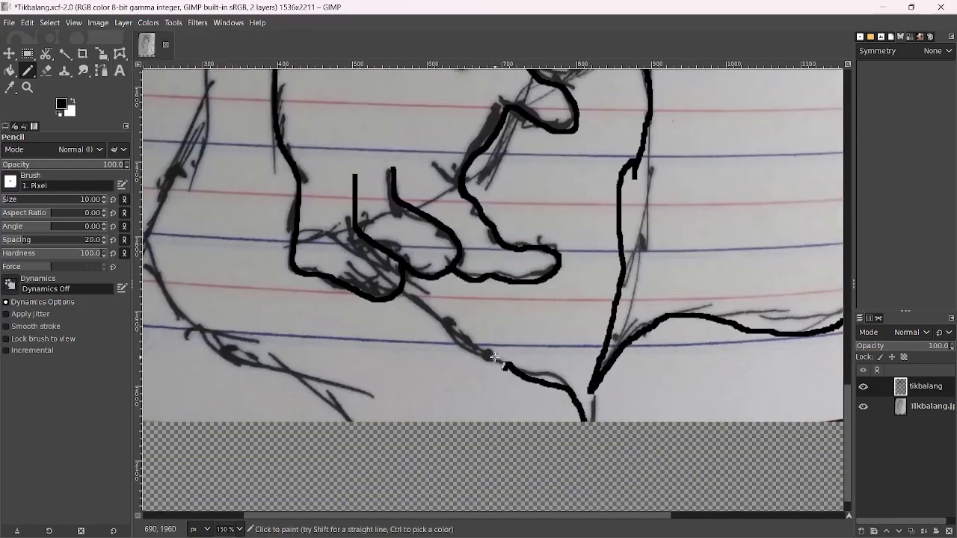
pyautogui.scroll(1, 761, 385)
# Hide the scanned sketch layer to check the traced line art alone, and show the scan again
pyautogui.click(863, 406)
pyautogui.scroll(-3, 669, 344)
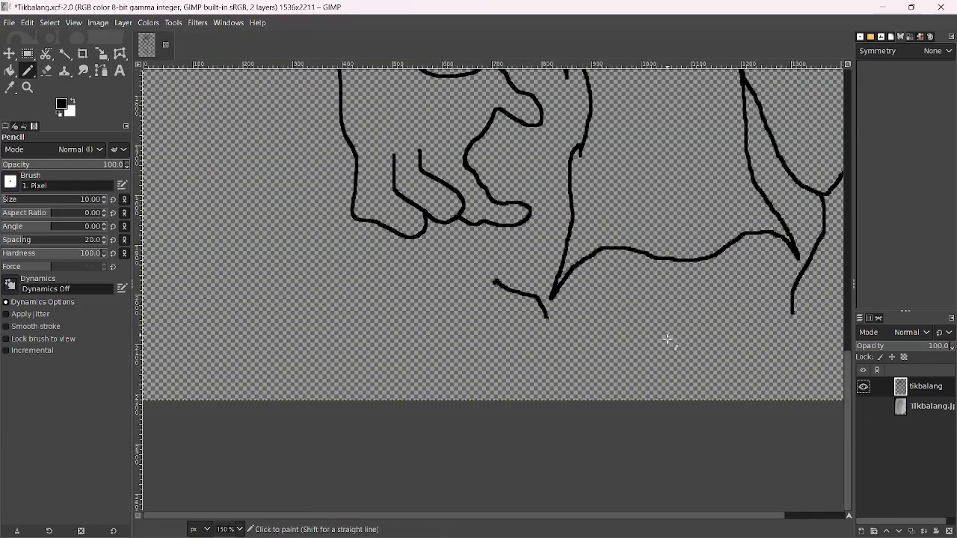
pyautogui.scroll(3, 673, 344)
pyautogui.scroll(-5, 673, 347)
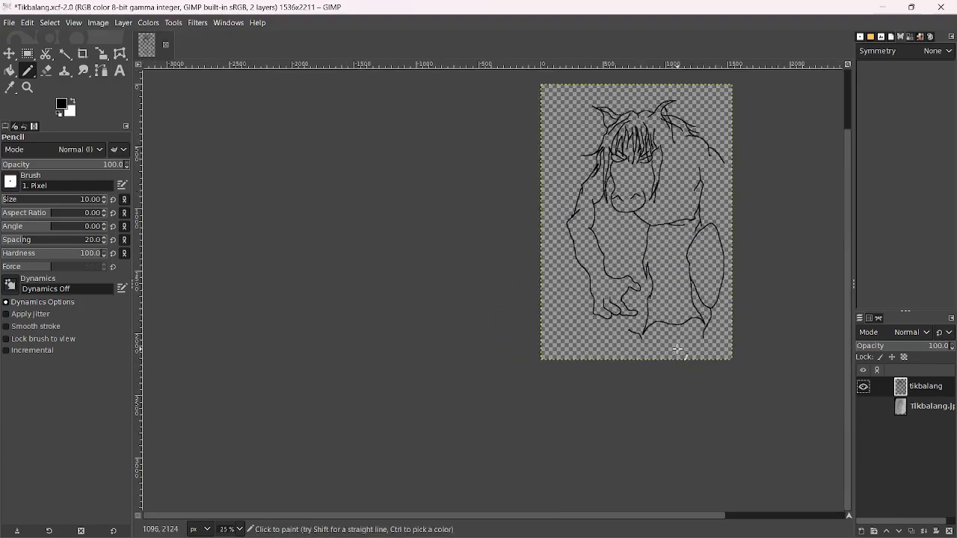
pyautogui.scroll(2, 581, 349)
pyautogui.click(863, 406)
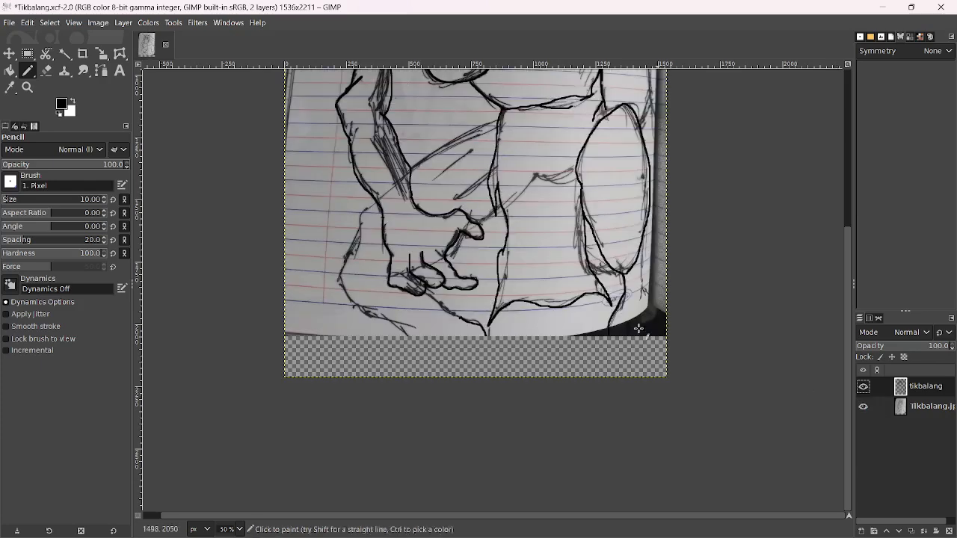
# Enlarge the canvas to 1790 px wide and 2223 px high
pyautogui.scroll(-2, 607, 308)
pyautogui.click(101, 24)
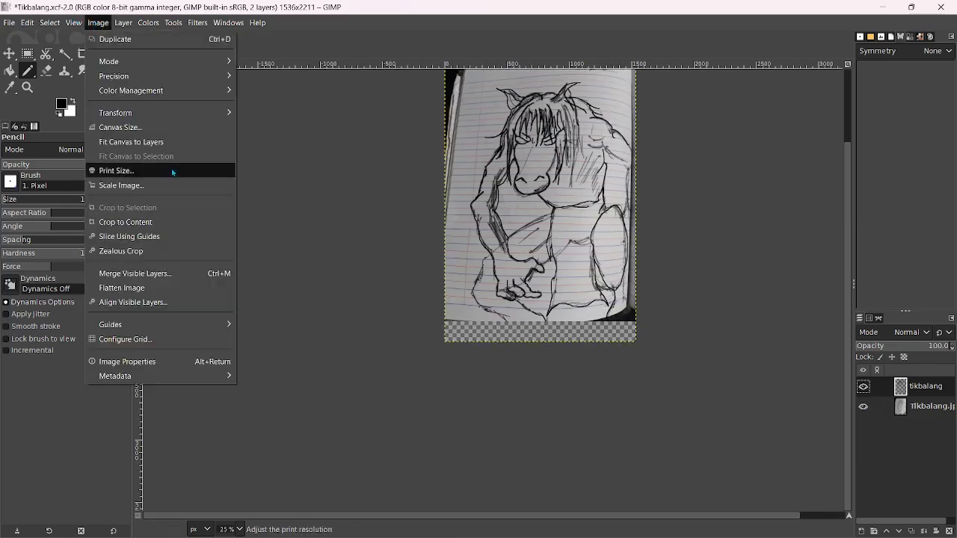
pyautogui.click(144, 127)
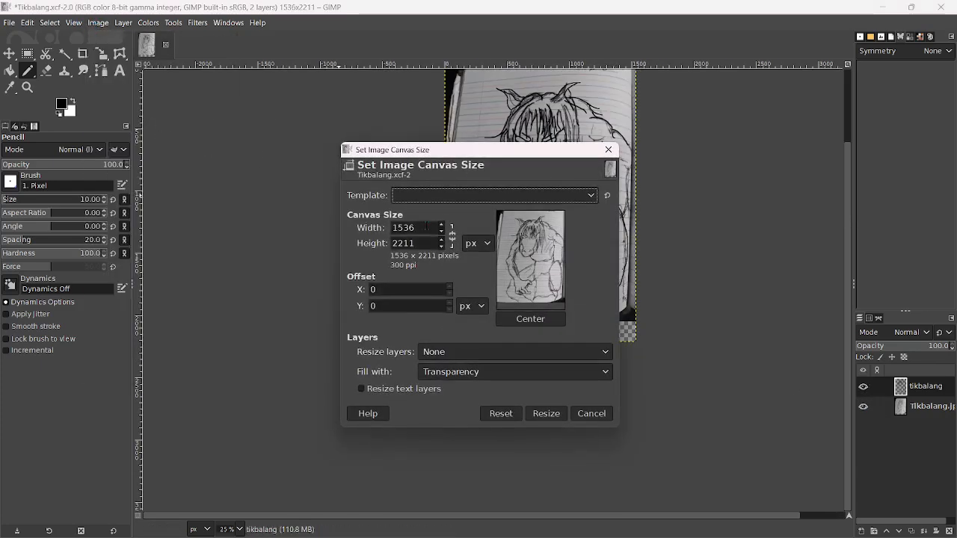
pyautogui.click(441, 240)
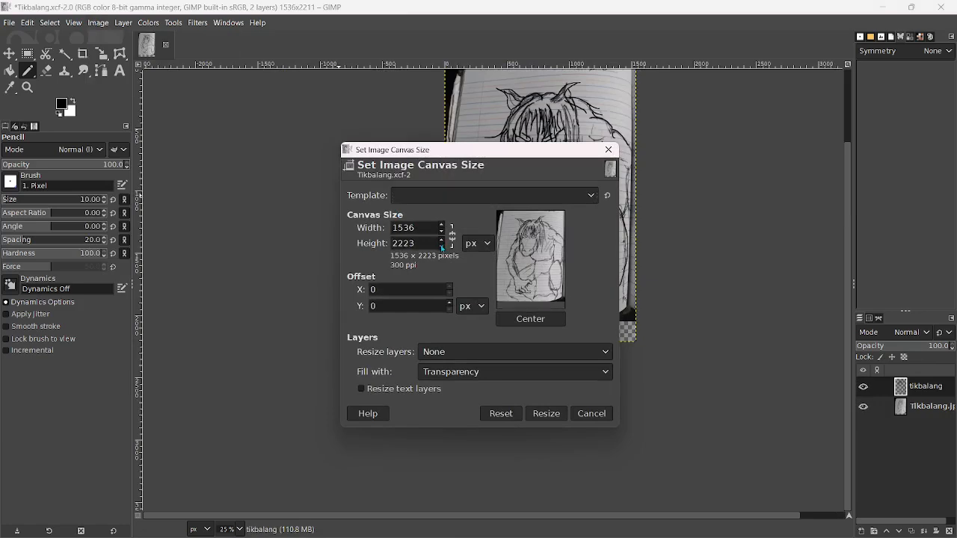
pyautogui.click(441, 225)
pyautogui.moveTo(442, 227); pyautogui.dragTo(441, 227)
pyautogui.click(546, 416)
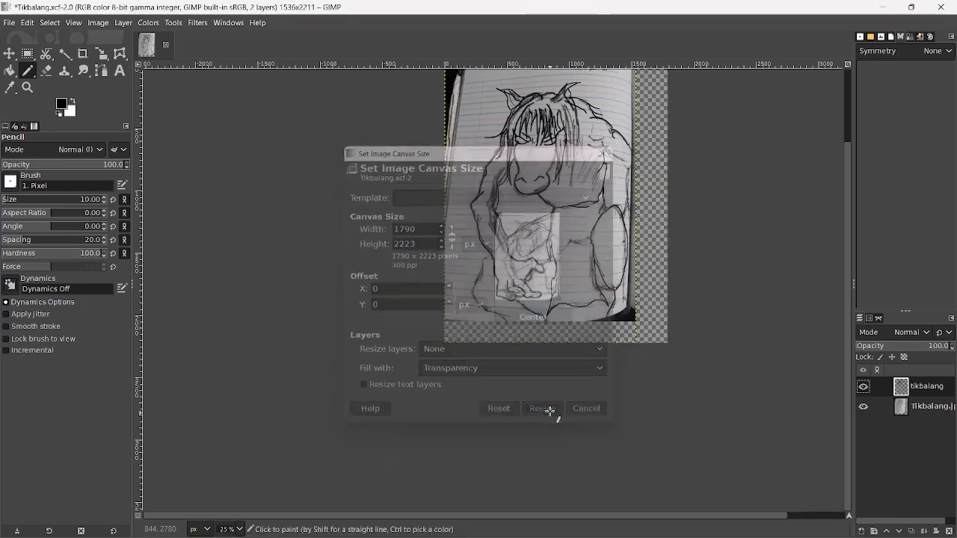
# Expand the tikbalang layer to the new image size and save the file
pyautogui.click(123, 22)
pyautogui.click(175, 214)
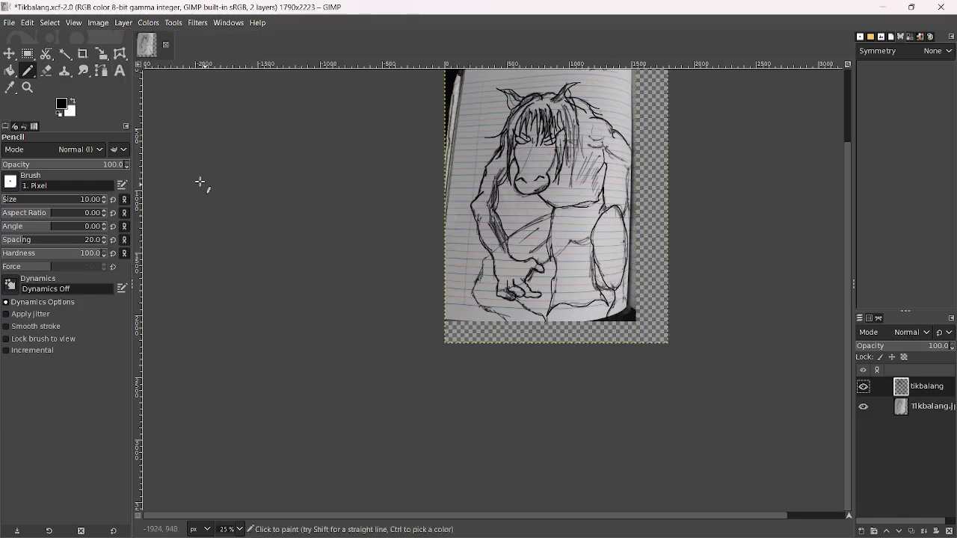
pyautogui.hotkey('ctrl', 's')
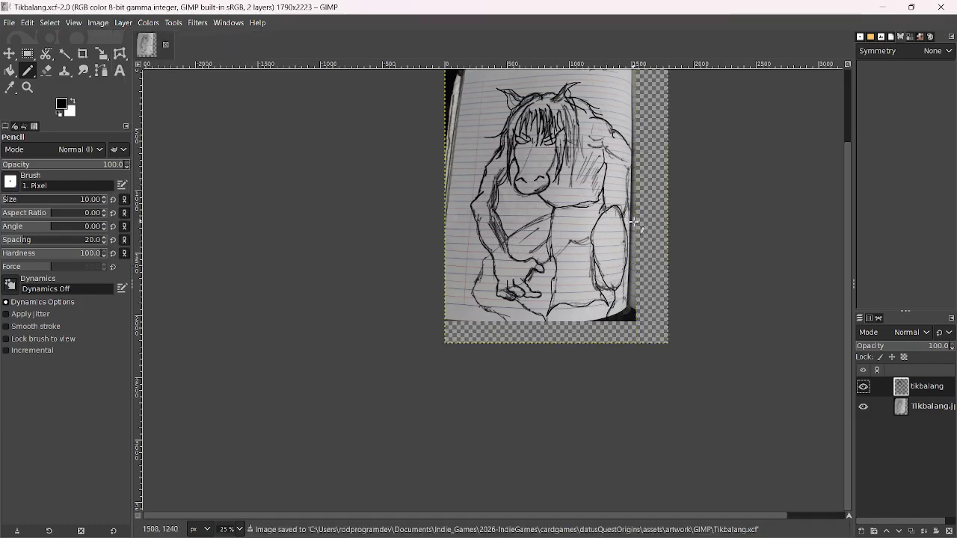
# Trace the curved chest crease just above the right armpit line
pyautogui.scroll(4, 637, 225)
pyautogui.moveTo(628, 239); pyautogui.dragTo(569, 276)
pyautogui.scroll(1, 568, 254)
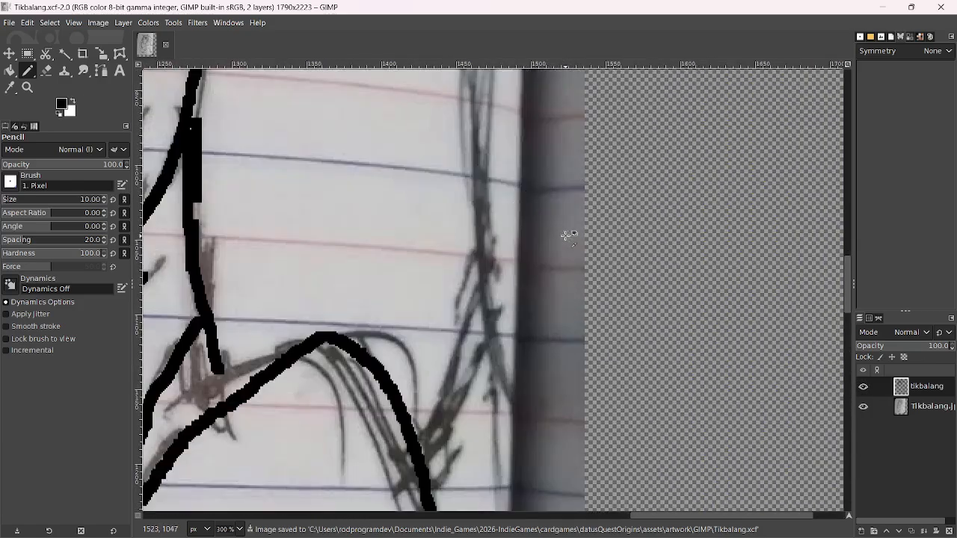
pyautogui.scroll(-3, 566, 235)
pyautogui.scroll(5, 570, 350)
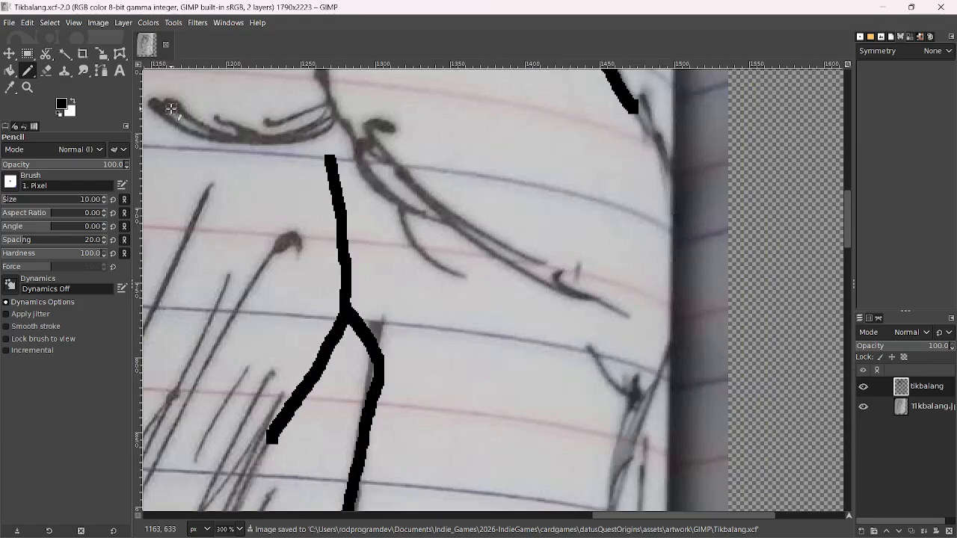
pyautogui.moveTo(172, 108)
pyautogui.mouseDown()
pyautogui.moveTo(213, 133)
pyautogui.moveTo(256, 140)
pyautogui.moveTo(343, 127)
pyautogui.mouseUp()
pyautogui.scroll(3, 347, 131)
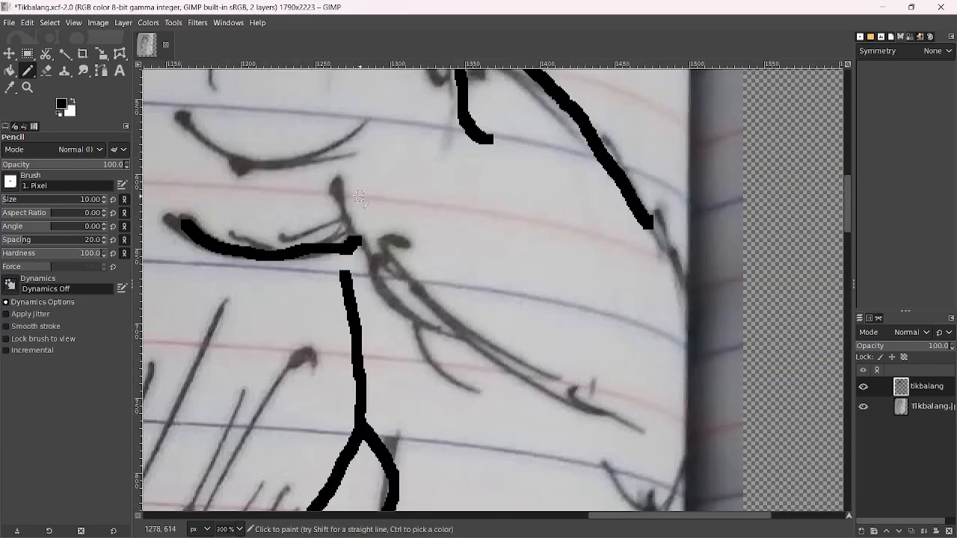
# Trace the diagonal muscle line from the end of the chest crease down across the right upper arm
pyautogui.moveTo(334, 173)
pyautogui.mouseDown()
pyautogui.moveTo(378, 271)
pyautogui.moveTo(431, 327)
pyautogui.moveTo(473, 344)
pyautogui.mouseUp()
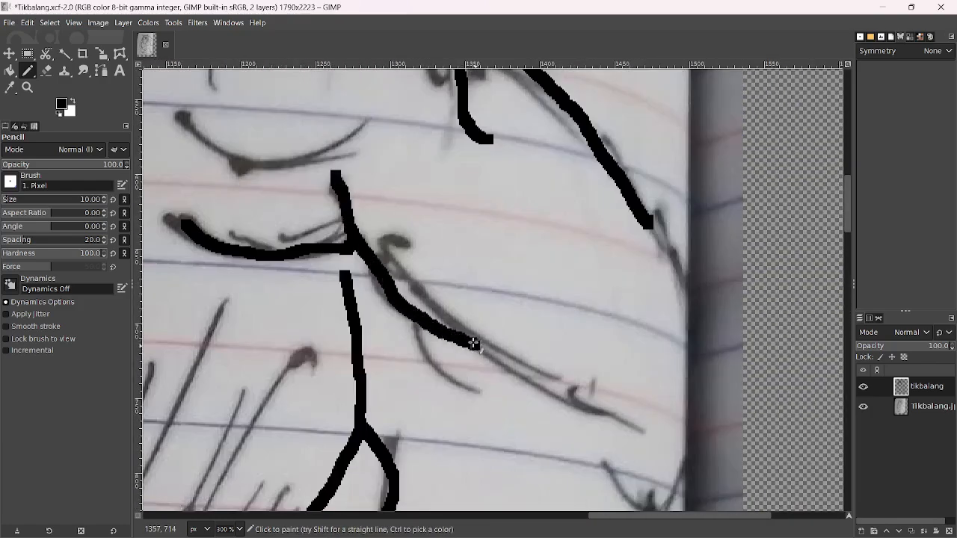
pyautogui.scroll(-4, 473, 344)
pyautogui.hscroll(3, 474, 343)
pyautogui.moveTo(349, 192)
pyautogui.mouseDown()
pyautogui.moveTo(463, 259)
pyautogui.moveTo(537, 289)
pyautogui.mouseUp()
pyautogui.keyDown('ctrl'); pyautogui.scroll(-4, 515, 254); pyautogui.keyUp('ctrl')
pyautogui.keyDown('ctrl'); pyautogui.scroll(3, 508, 213); pyautogui.keyUp('ctrl')
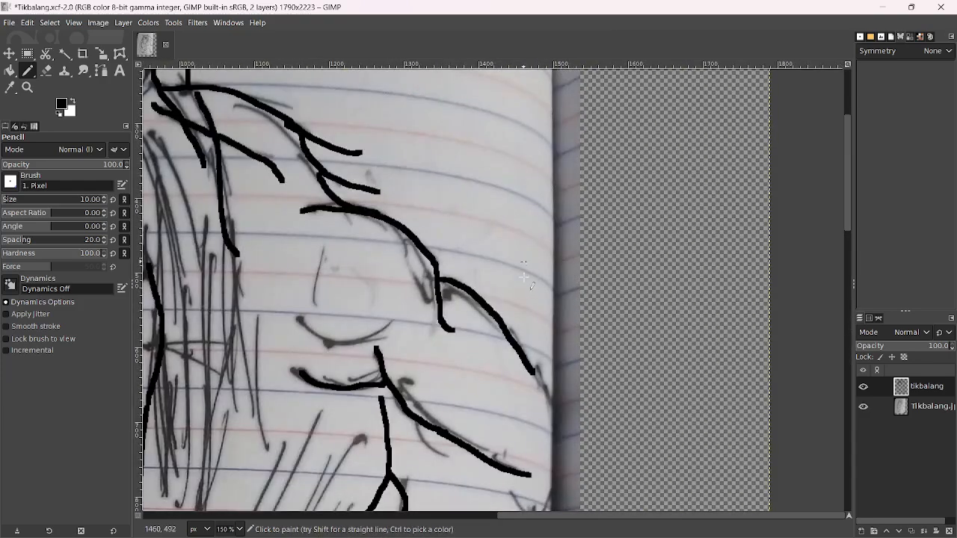
# Extend the right upper arm's outer outline in a rounded curve past the page edge onto the added canvas
pyautogui.keyDown('ctrl'); pyautogui.scroll(-1, 500, 252); pyautogui.keyUp('ctrl')
pyautogui.moveTo(426, 212); pyautogui.dragTo(497, 305)
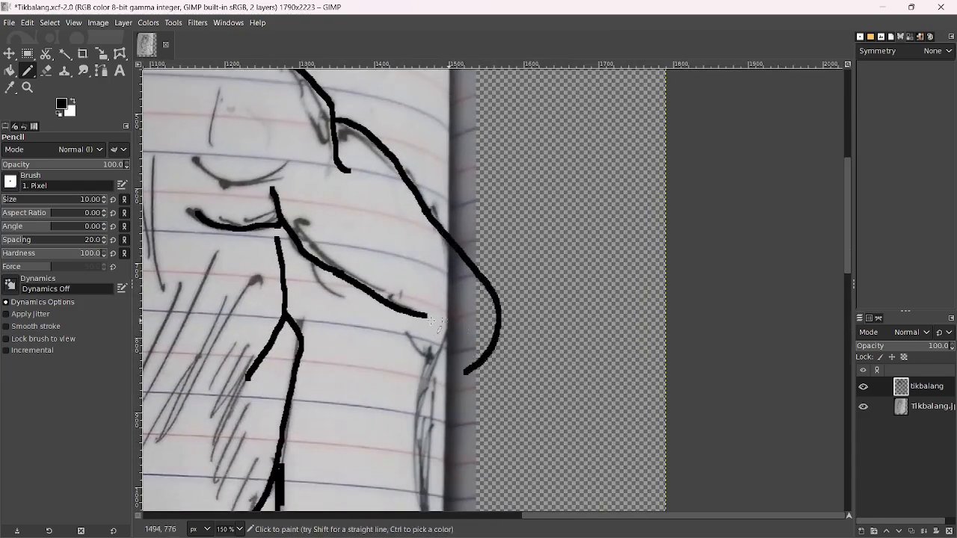
# Draw the right forearm's inner line from the muscle line down beside the knee, and its outer line beyond the page edge
pyautogui.moveTo(410, 320); pyautogui.dragTo(404, 378)
pyautogui.keyDown('ctrl'); pyautogui.scroll(-3, 404, 378); pyautogui.keyUp('ctrl')
pyautogui.keyDown('ctrl'); pyautogui.scroll(3, 402, 195); pyautogui.keyUp('ctrl')
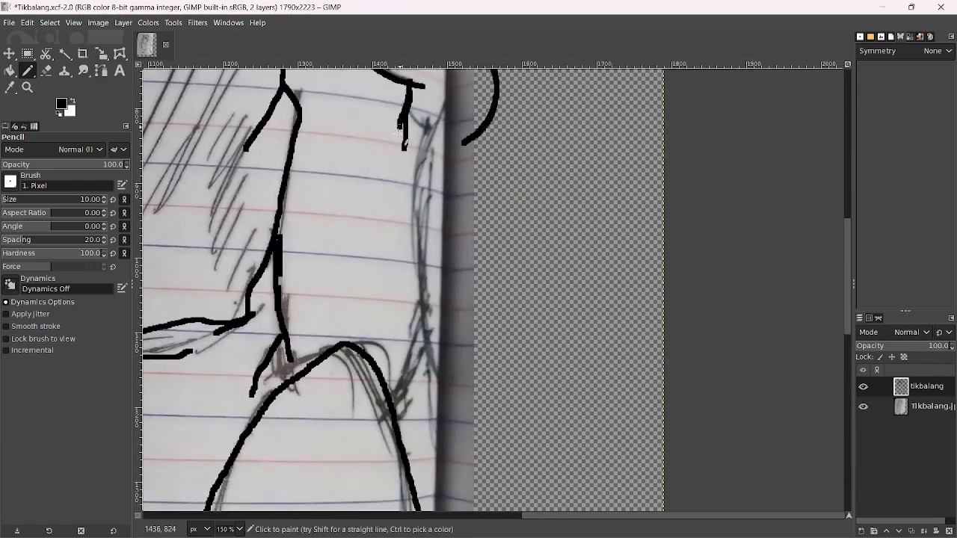
pyautogui.moveTo(399, 133)
pyautogui.mouseDown()
pyautogui.moveTo(396, 213)
pyautogui.moveTo(428, 290)
pyautogui.moveTo(436, 343)
pyautogui.mouseUp()
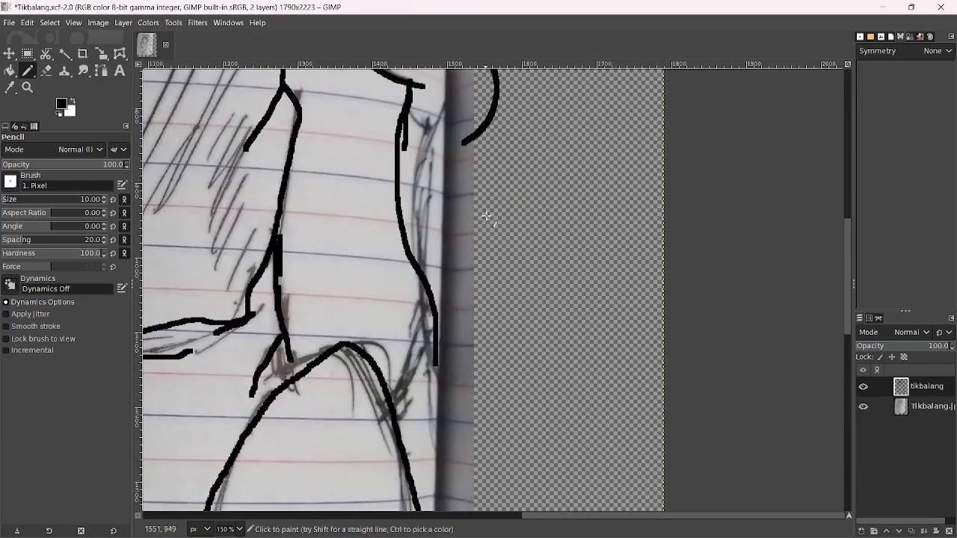
pyautogui.moveTo(491, 144)
pyautogui.mouseDown()
pyautogui.moveTo(499, 183)
pyautogui.moveTo(485, 284)
pyautogui.moveTo(499, 350)
pyautogui.mouseUp()
pyautogui.keyDown('ctrl'); pyautogui.scroll(-3, 498, 239); pyautogui.keyUp('ctrl')
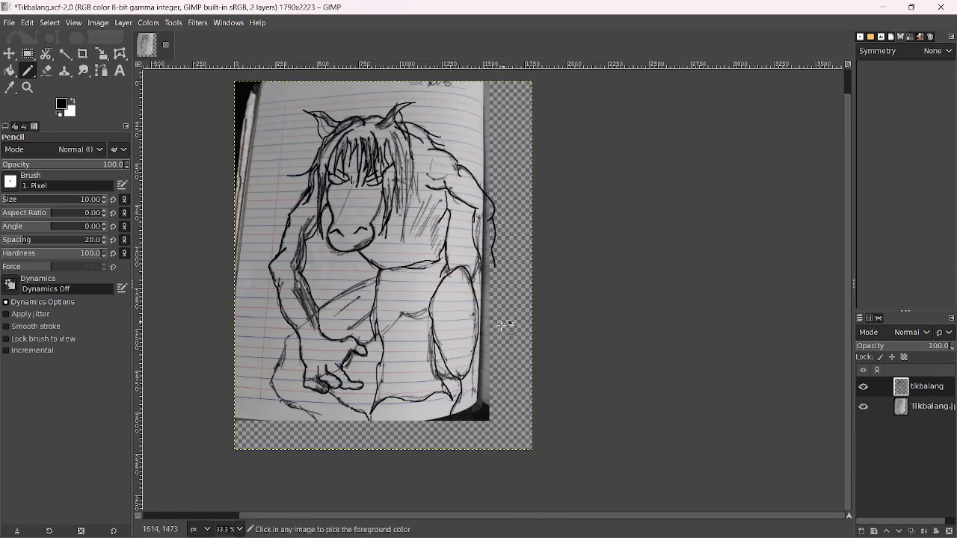
# Draw the right lower leg's outer line from the knee's lower edge down, flaring outward to the page's bottom corner
pyautogui.keyDown('ctrl'); pyautogui.scroll(4, 508, 325); pyautogui.keyUp('ctrl')
pyautogui.keyDown('ctrl'); pyautogui.scroll(1, 410, 193); pyautogui.keyUp('ctrl')
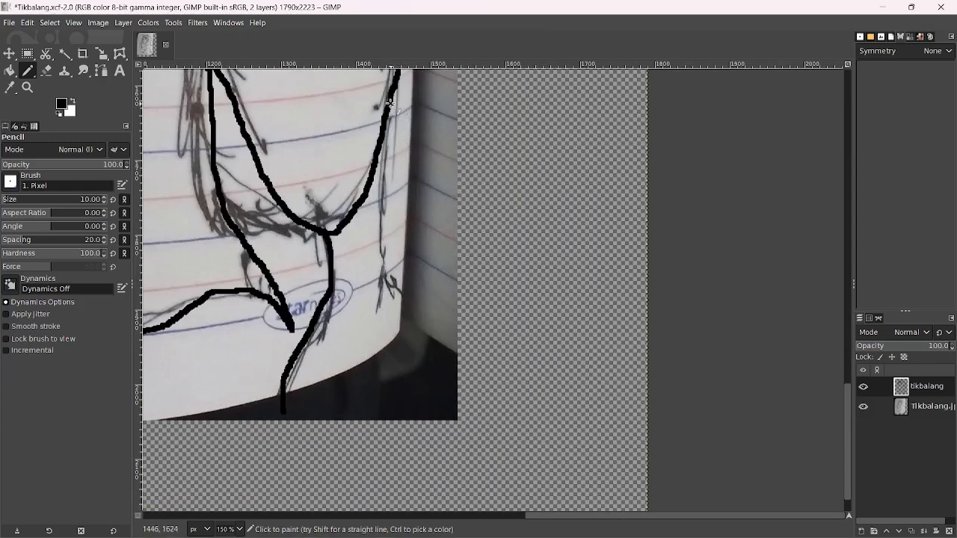
pyautogui.moveTo(390, 103)
pyautogui.mouseDown()
pyautogui.moveTo(390, 191)
pyautogui.moveTo(408, 236)
pyautogui.mouseUp()
pyautogui.hotkey('ctrl', 'z')
pyautogui.moveTo(391, 113)
pyautogui.mouseDown()
pyautogui.moveTo(386, 242)
pyautogui.moveTo(398, 287)
pyautogui.moveTo(446, 330)
pyautogui.moveTo(455, 376)
pyautogui.mouseUp()
# Lower the opacity of the scanned Tikbalang.jpg layer to 46.3 so the traced lines stand out
pyautogui.keyDown('ctrl'); pyautogui.scroll(-6, 454, 267); pyautogui.keyUp('ctrl')
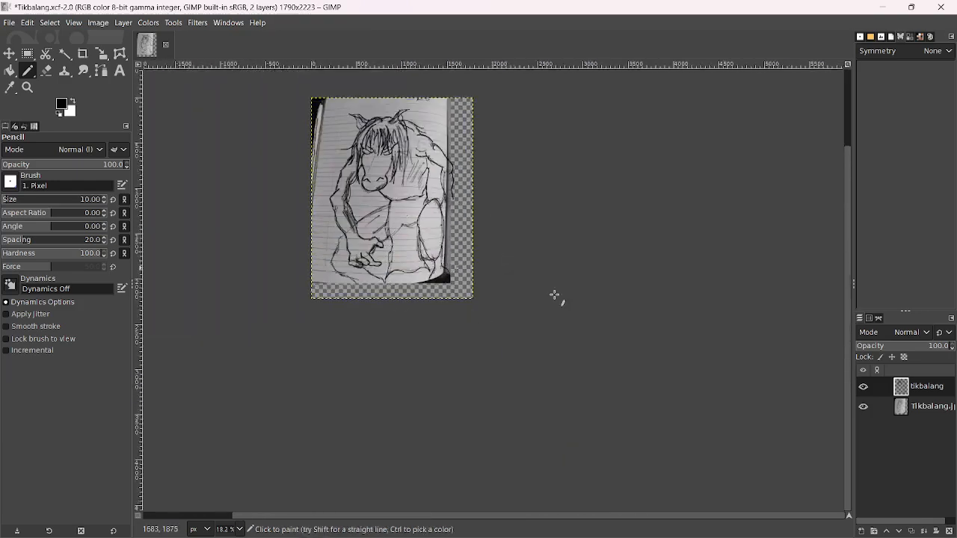
pyautogui.click(928, 409)
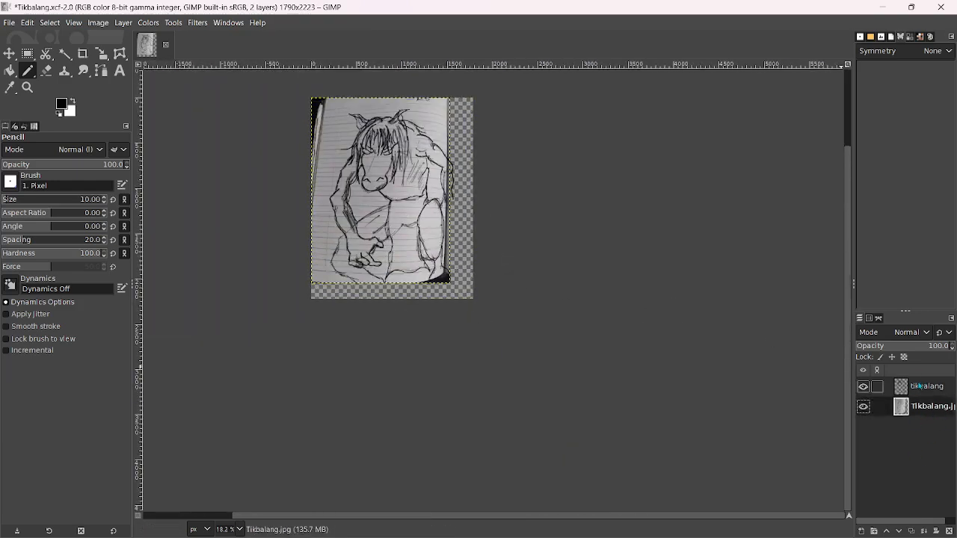
pyautogui.moveTo(908, 347); pyautogui.dragTo(899, 347)
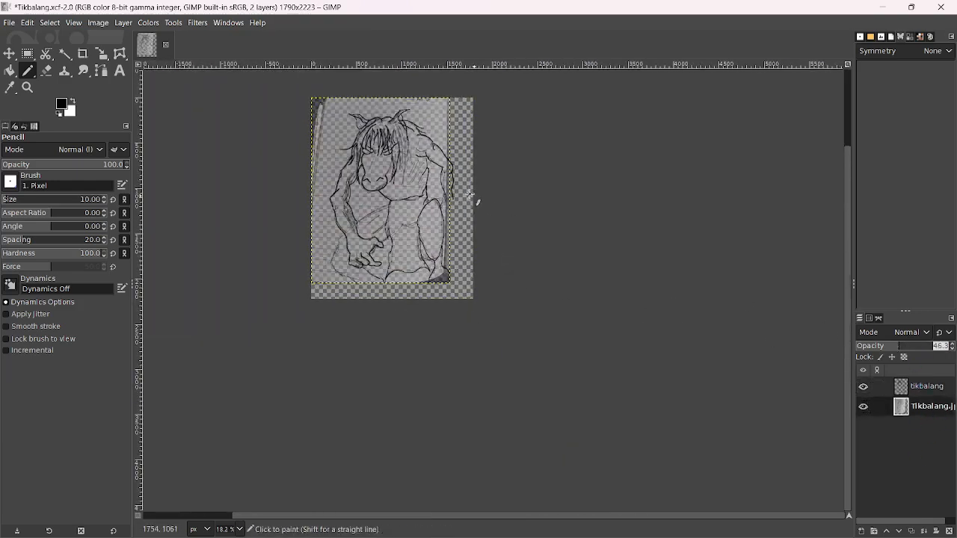
pyautogui.keyDown('ctrl'); pyautogui.scroll(6, 474, 201); pyautogui.keyUp('ctrl')
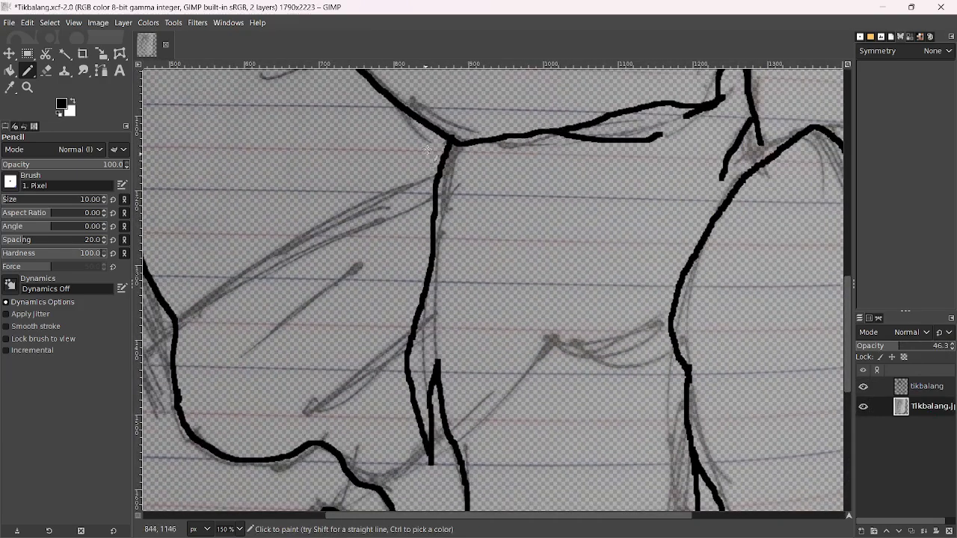
pyautogui.moveTo(443, 139)
pyautogui.mouseDown()
pyautogui.moveTo(433, 171)
pyautogui.moveTo(396, 196)
pyautogui.moveTo(186, 308)
pyautogui.mouseUp()
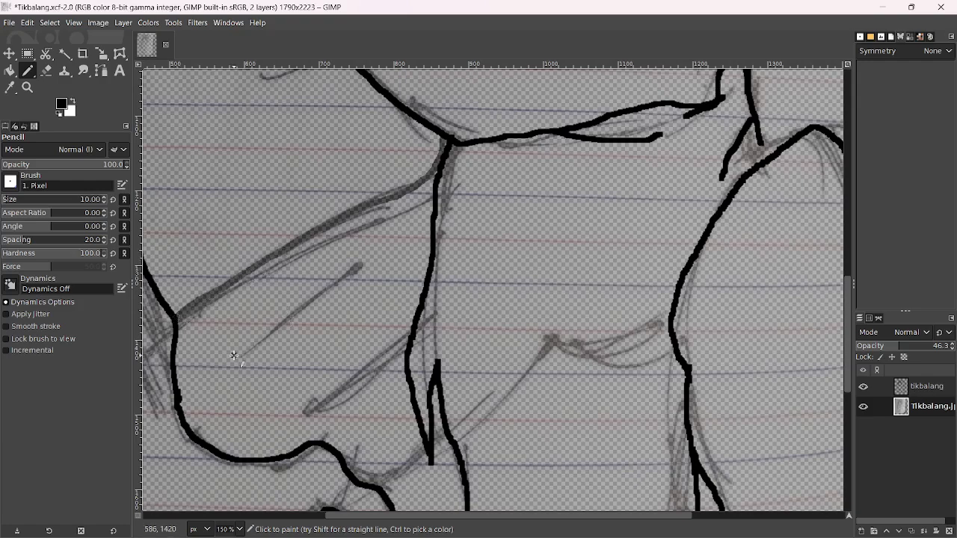
pyautogui.moveTo(234, 355); pyautogui.dragTo(364, 269)
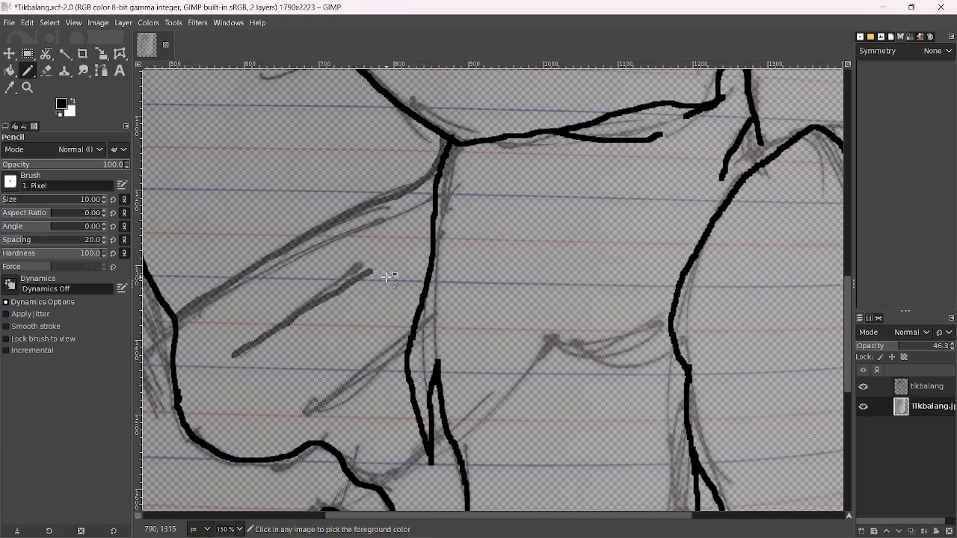
pyautogui.hotkey('ctrl', 'z')
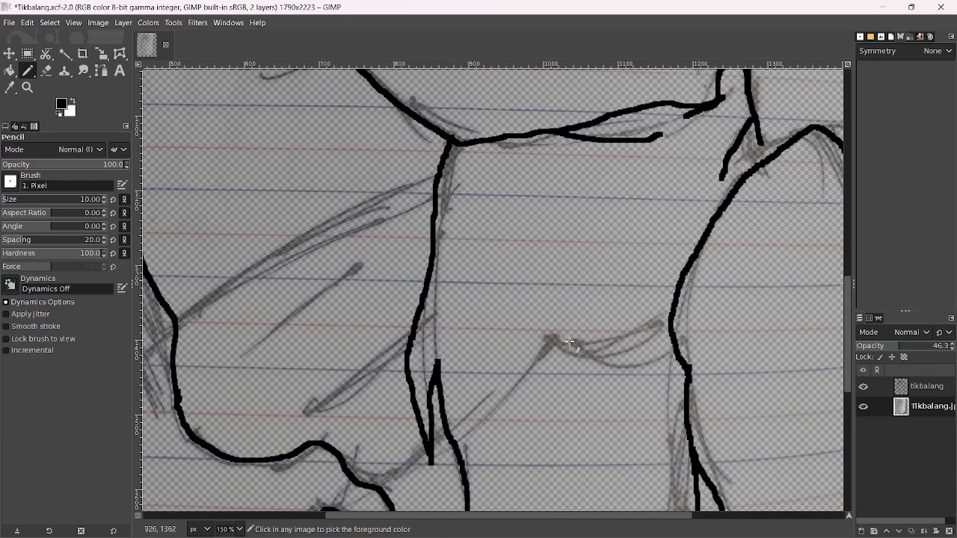
# On the tikbalang layer, trace the left thigh's upper line from the waist down to the inside of the left forearm
pyautogui.click(925, 384)
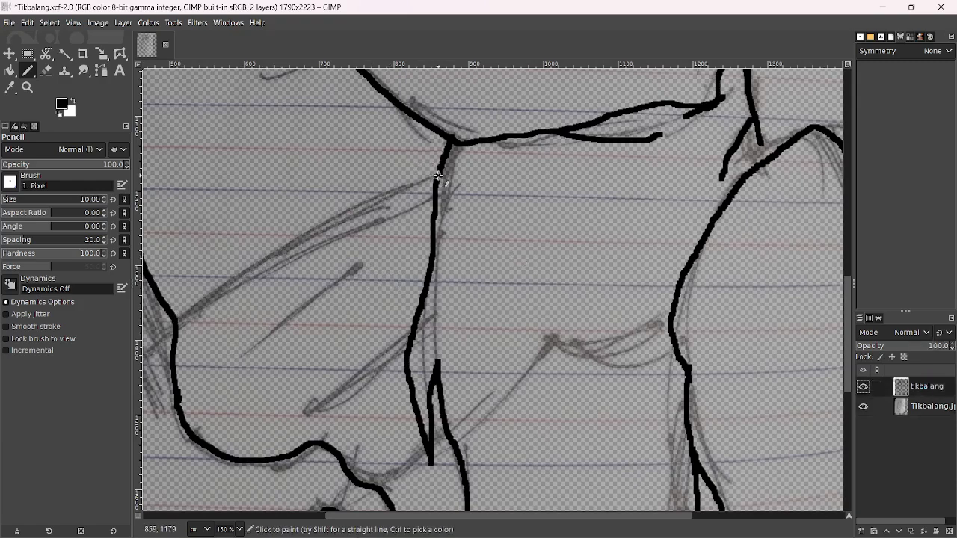
pyautogui.moveTo(438, 176)
pyautogui.mouseDown()
pyautogui.moveTo(334, 204)
pyautogui.moveTo(265, 250)
pyautogui.mouseUp()
pyautogui.hotkey('ctrl', 'z')
pyautogui.moveTo(435, 175)
pyautogui.mouseDown()
pyautogui.moveTo(317, 224)
pyautogui.moveTo(171, 323)
pyautogui.mouseUp()
pyautogui.scroll(-3, 254, 224)
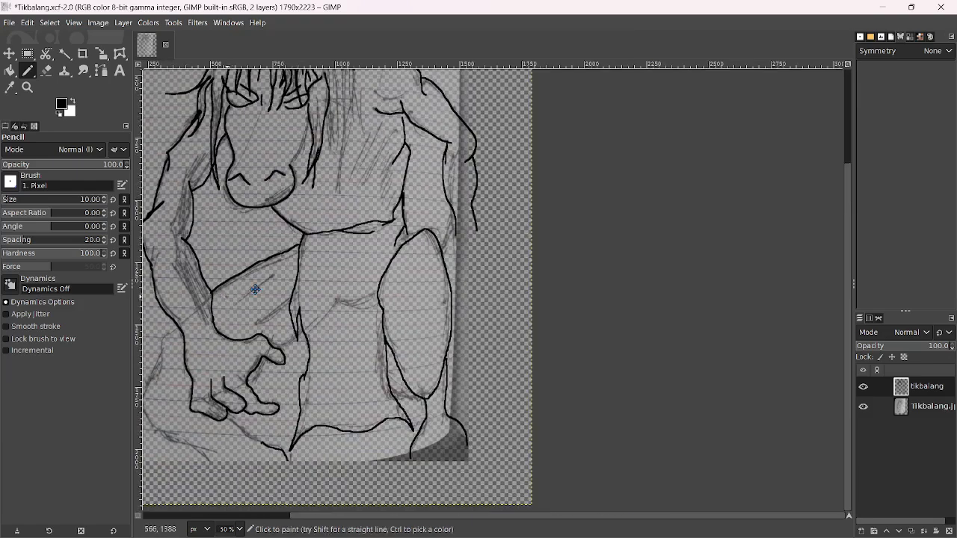
# Trace the left lower leg's outer contour from the wrist to the page's bottom edge, and its inner line from the fingertip to the existing line
pyautogui.scroll(3, 430, 216)
pyautogui.moveTo(385, 206)
pyautogui.mouseDown()
pyautogui.moveTo(334, 260)
pyautogui.moveTo(336, 330)
pyautogui.moveTo(315, 384)
pyautogui.mouseUp()
pyautogui.moveTo(334, 295)
pyautogui.mouseDown()
pyautogui.moveTo(317, 312)
pyautogui.moveTo(277, 410)
pyautogui.moveTo(276, 442)
pyautogui.moveTo(295, 462)
pyautogui.mouseUp()
pyautogui.scroll(-5, 386, 316)
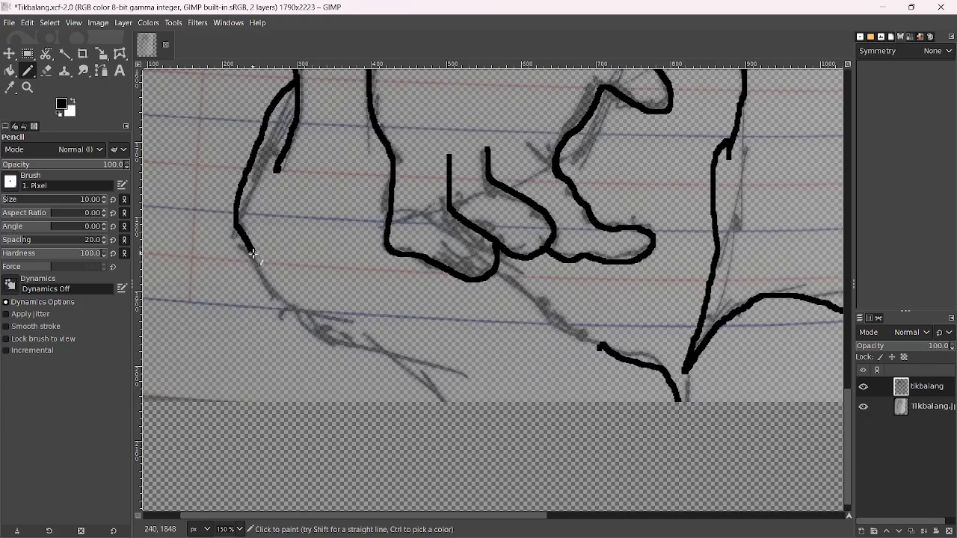
pyautogui.moveTo(253, 254)
pyautogui.mouseDown()
pyautogui.moveTo(324, 340)
pyautogui.moveTo(476, 380)
pyautogui.moveTo(503, 408)
pyautogui.mouseUp()
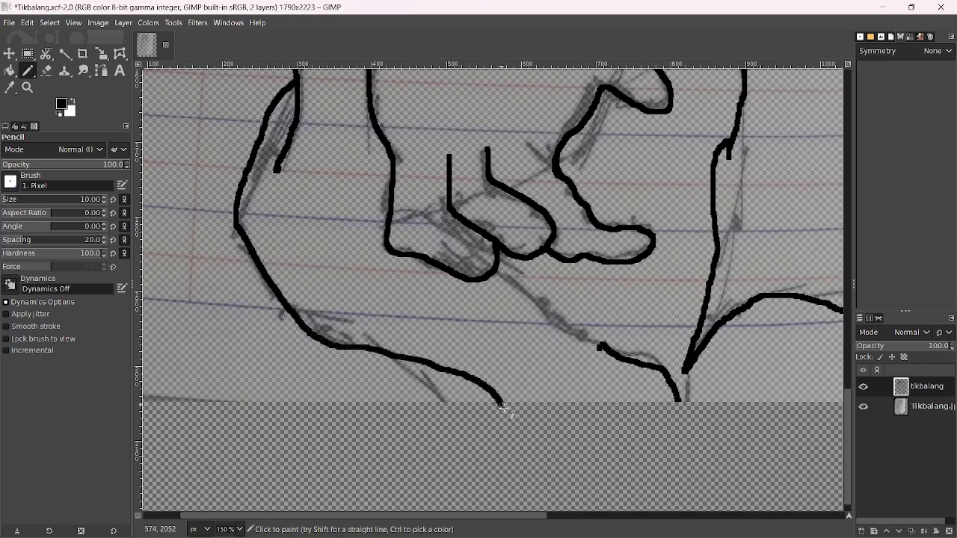
pyautogui.scroll(2, 475, 296)
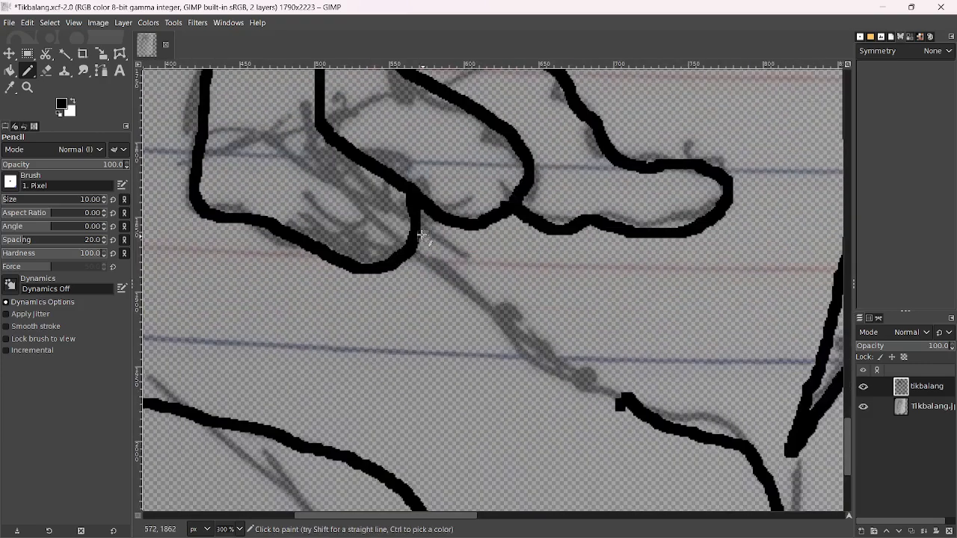
pyautogui.moveTo(422, 237)
pyautogui.mouseDown()
pyautogui.moveTo(499, 289)
pyautogui.moveTo(622, 402)
pyautogui.mouseUp()
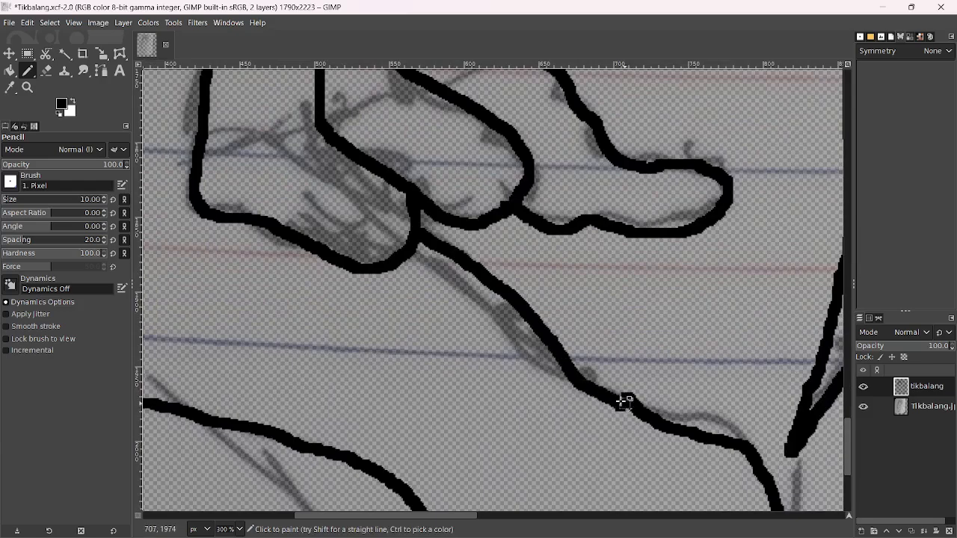
# Draw a small hand closing the end of the right forearm, beside the knee and extending past the page edge
pyautogui.keyDown('ctrl'); pyautogui.scroll(-3, 604, 316); pyautogui.keyUp('ctrl')
pyautogui.keyDown('ctrl'); pyautogui.scroll(-1, 603, 316); pyautogui.keyUp('ctrl')
pyautogui.keyDown('ctrl'); pyautogui.scroll(2, 540, 320); pyautogui.keyUp('ctrl')
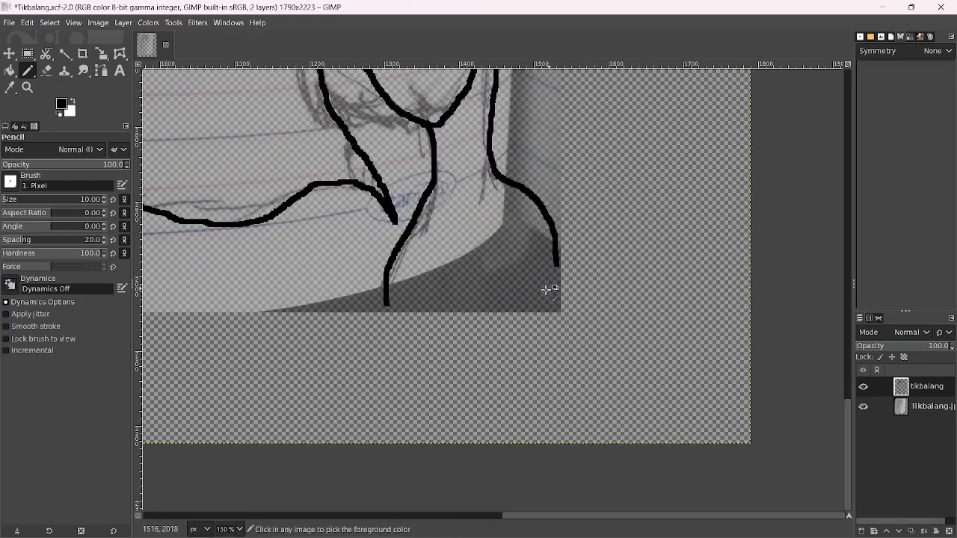
pyautogui.keyDown('ctrl'); pyautogui.scroll(-5, 552, 284); pyautogui.keyUp('ctrl')
pyautogui.keyDown('ctrl'); pyautogui.scroll(4, 553, 261); pyautogui.keyUp('ctrl')
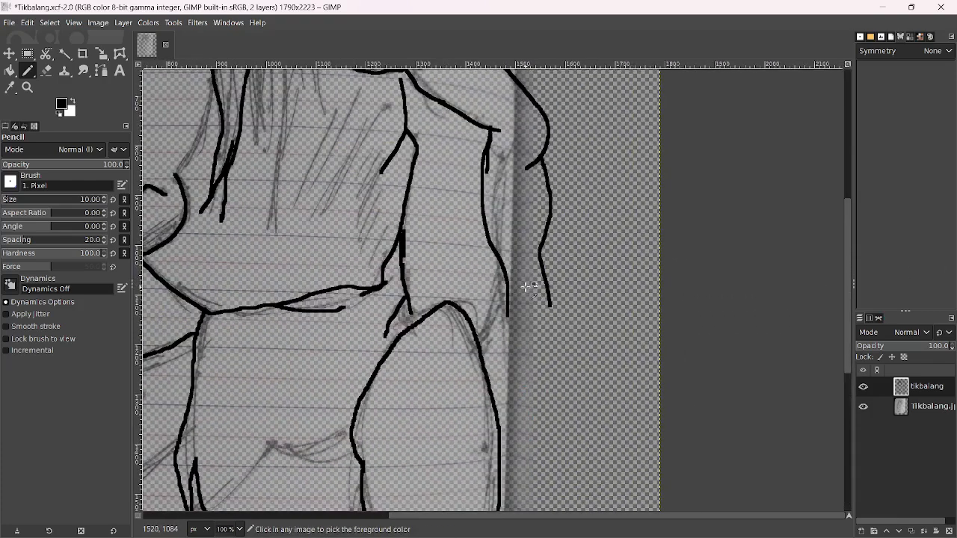
pyautogui.keyDown('ctrl'); pyautogui.scroll(-4, 530, 282); pyautogui.keyUp('ctrl')
pyautogui.keyDown('ctrl'); pyautogui.scroll(4, 532, 317); pyautogui.keyUp('ctrl')
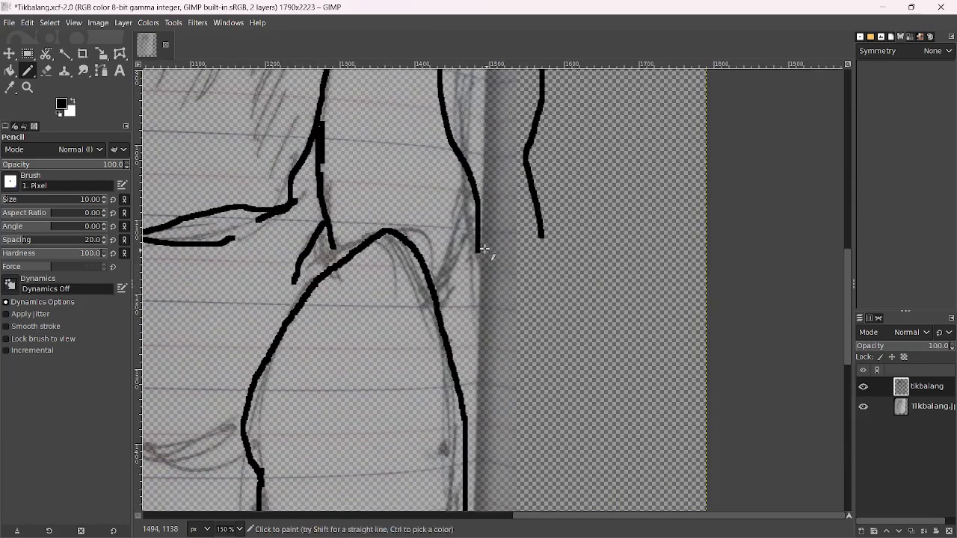
pyautogui.moveTo(456, 278)
pyautogui.mouseDown()
pyautogui.moveTo(494, 295)
pyautogui.moveTo(511, 277)
pyautogui.moveTo(479, 286)
pyautogui.mouseUp()
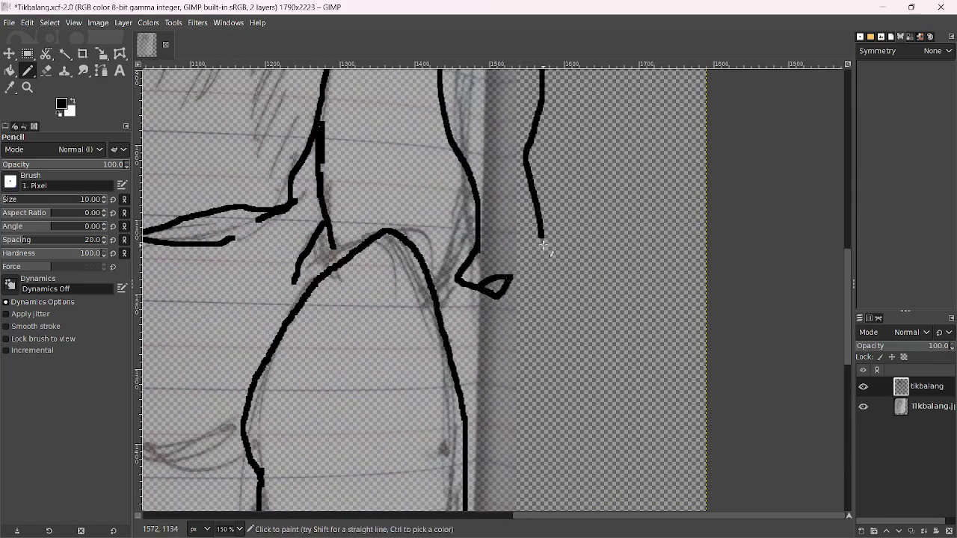
pyautogui.moveTo(542, 236)
pyautogui.mouseDown()
pyautogui.moveTo(594, 294)
pyautogui.moveTo(551, 322)
pyautogui.moveTo(494, 330)
pyautogui.moveTo(472, 314)
pyautogui.moveTo(487, 288)
pyautogui.mouseUp()
pyautogui.keyDown('ctrl'); pyautogui.scroll(-4, 497, 278); pyautogui.keyUp('ctrl')
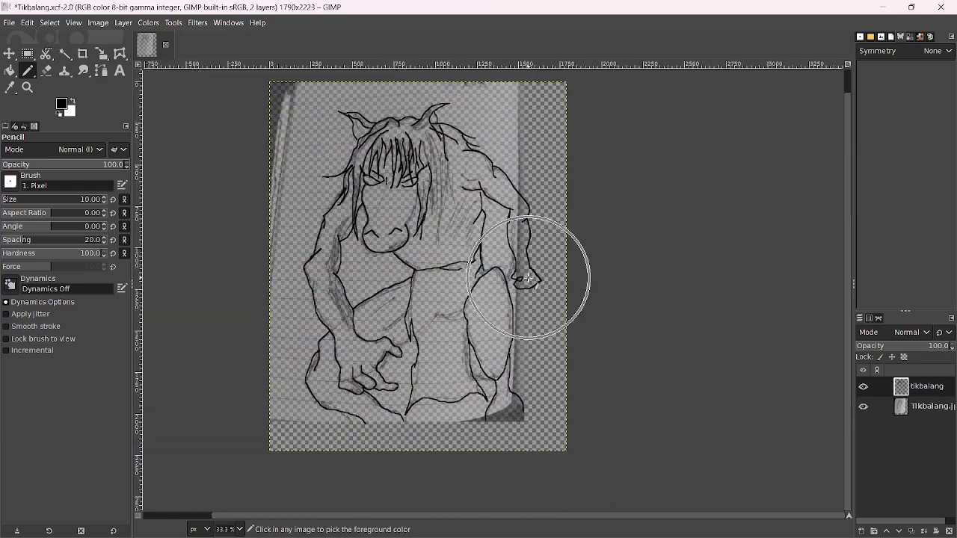
# Trace the short hanging mane strands just right of the face, beside the long strand next to the muzzle
pyautogui.keyDown('ctrl'); pyautogui.scroll(3, 408, 245); pyautogui.keyUp('ctrl')
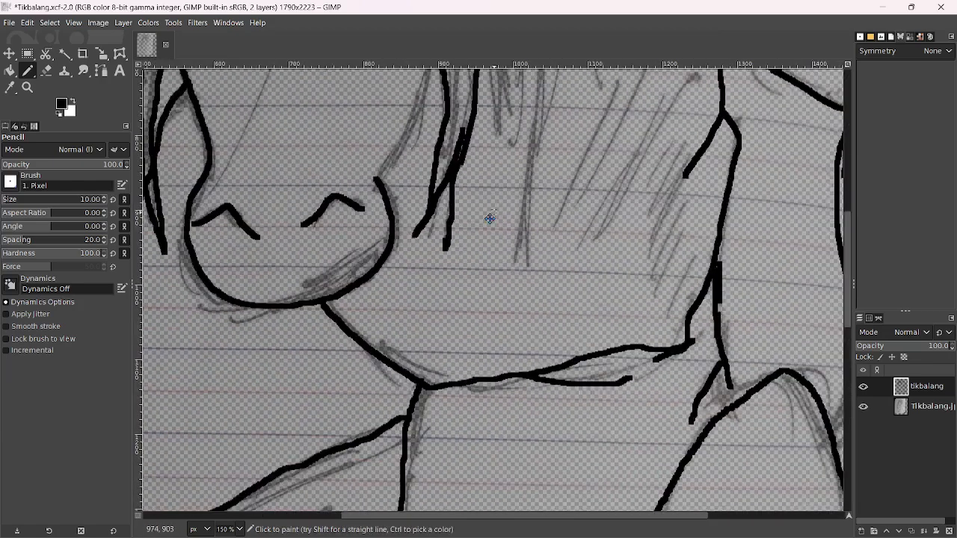
pyautogui.keyDown('ctrl'); pyautogui.scroll(1, 512, 273); pyautogui.keyUp('ctrl')
pyautogui.keyDown('ctrl'); pyautogui.scroll(-2, 495, 226); pyautogui.keyUp('ctrl')
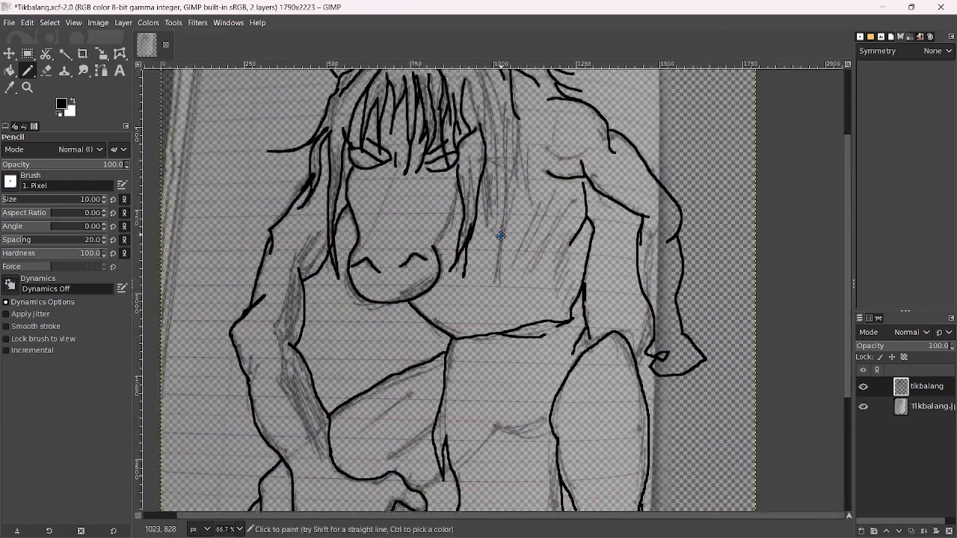
pyautogui.keyDown('ctrl'); pyautogui.scroll(2, 493, 225); pyautogui.keyUp('ctrl')
pyautogui.moveTo(457, 161)
pyautogui.mouseDown()
pyautogui.moveTo(469, 293)
pyautogui.moveTo(476, 164)
pyautogui.mouseUp()
pyautogui.moveTo(469, 222); pyautogui.dragTo(479, 262)
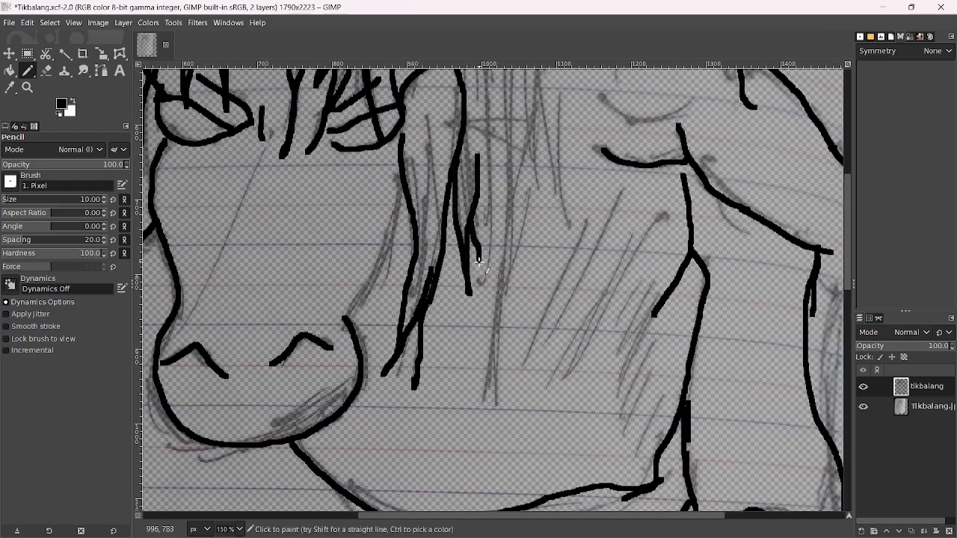
pyautogui.moveTo(488, 127); pyautogui.dragTo(482, 289)
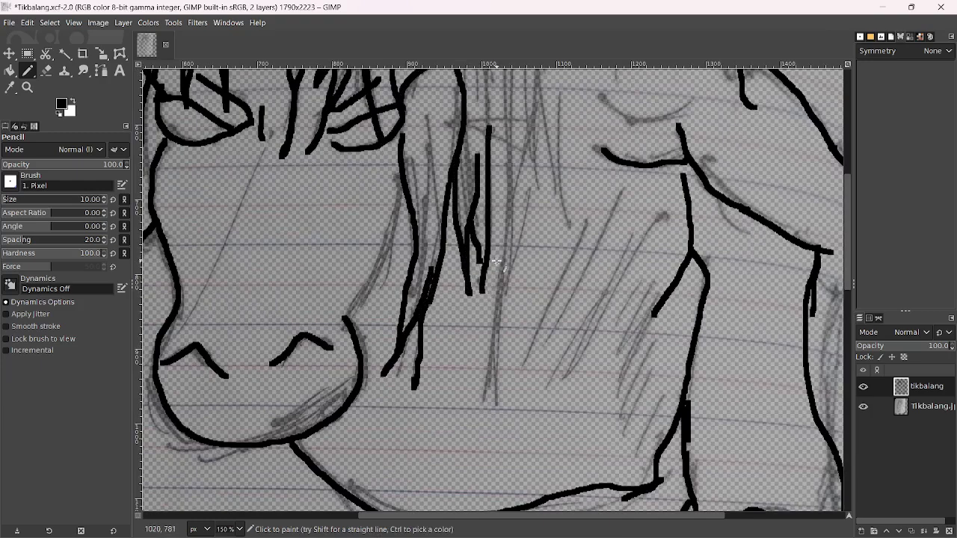
pyautogui.moveTo(506, 153); pyautogui.dragTo(508, 280)
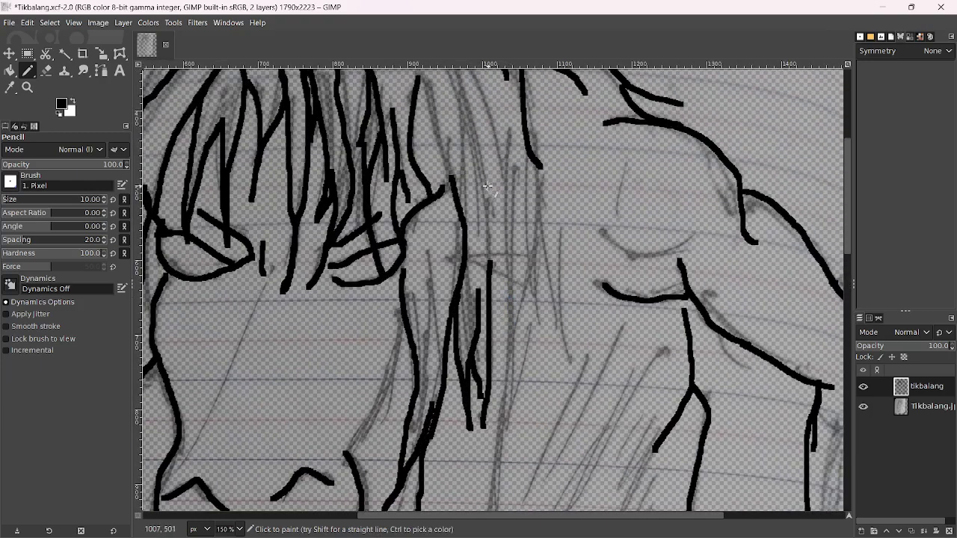
# Trace the longer mane strands right of the face, joining them into pointed locks that hang down over the chest
pyautogui.moveTo(469, 217)
pyautogui.mouseDown()
pyautogui.moveTo(466, 140)
pyautogui.moveTo(443, 130)
pyautogui.moveTo(465, 170)
pyautogui.moveTo(486, 270)
pyautogui.moveTo(520, 367)
pyautogui.mouseUp()
pyautogui.keyDown('ctrl'); pyautogui.scroll(-3, 464, 142); pyautogui.keyUp('ctrl')
pyautogui.keyDown('ctrl'); pyautogui.scroll(3, 462, 159); pyautogui.keyUp('ctrl')
pyautogui.moveTo(468, 136)
pyautogui.mouseDown()
pyautogui.moveTo(535, 312)
pyautogui.moveTo(537, 387)
pyautogui.mouseUp()
pyautogui.moveTo(546, 349); pyautogui.dragTo(516, 161)
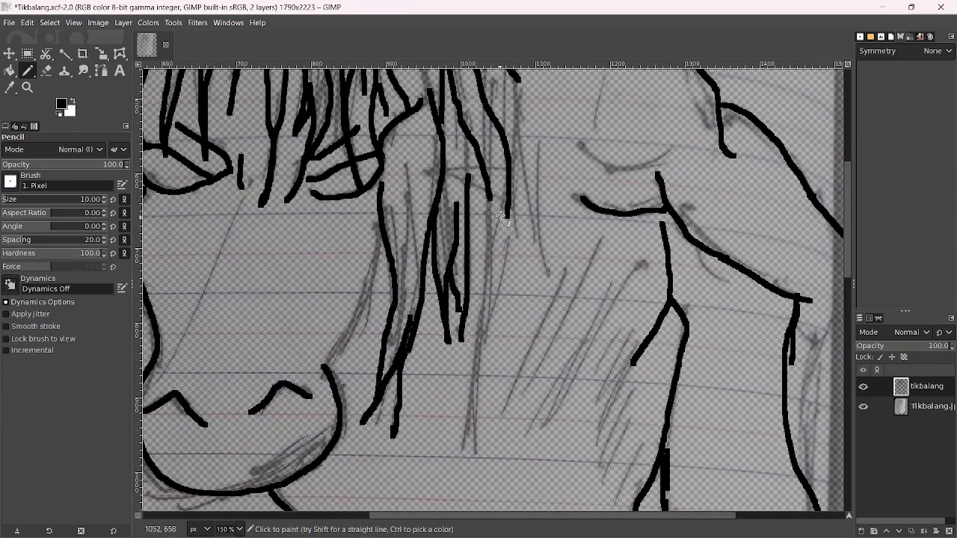
pyautogui.moveTo(487, 194)
pyautogui.mouseDown()
pyautogui.moveTo(492, 243)
pyautogui.moveTo(469, 305)
pyautogui.mouseUp()
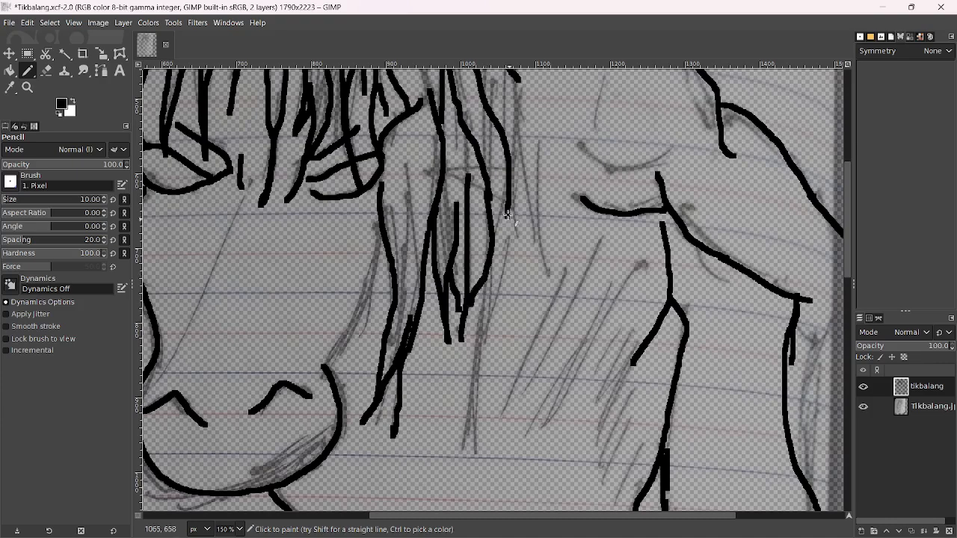
pyautogui.moveTo(508, 214)
pyautogui.mouseDown()
pyautogui.moveTo(481, 412)
pyautogui.moveTo(492, 483)
pyautogui.moveTo(482, 455)
pyautogui.moveTo(485, 410)
pyautogui.moveTo(528, 284)
pyautogui.moveTo(528, 185)
pyautogui.mouseUp()
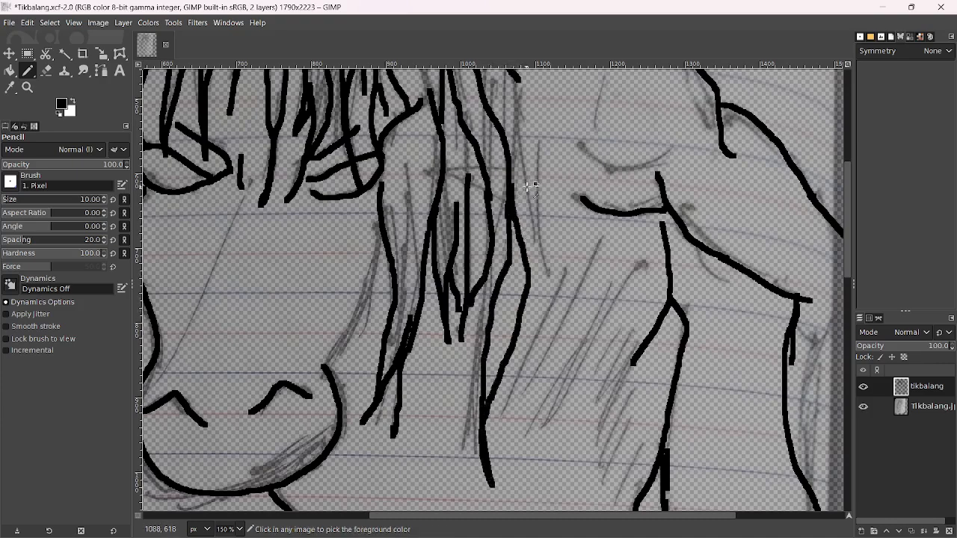
# Draw the mane's outer right edge down past the chest crease, and add a short strand inside it
pyautogui.scroll(-5, 529, 186)
pyautogui.scroll(5, 464, 246)
pyautogui.moveTo(445, 236)
pyautogui.mouseDown()
pyautogui.moveTo(492, 266)
pyautogui.moveTo(515, 306)
pyautogui.moveTo(519, 361)
pyautogui.mouseUp()
pyautogui.moveTo(487, 311)
pyautogui.mouseDown()
pyautogui.moveTo(496, 391)
pyautogui.moveTo(532, 462)
pyautogui.mouseUp()
pyautogui.scroll(-5, 528, 448)
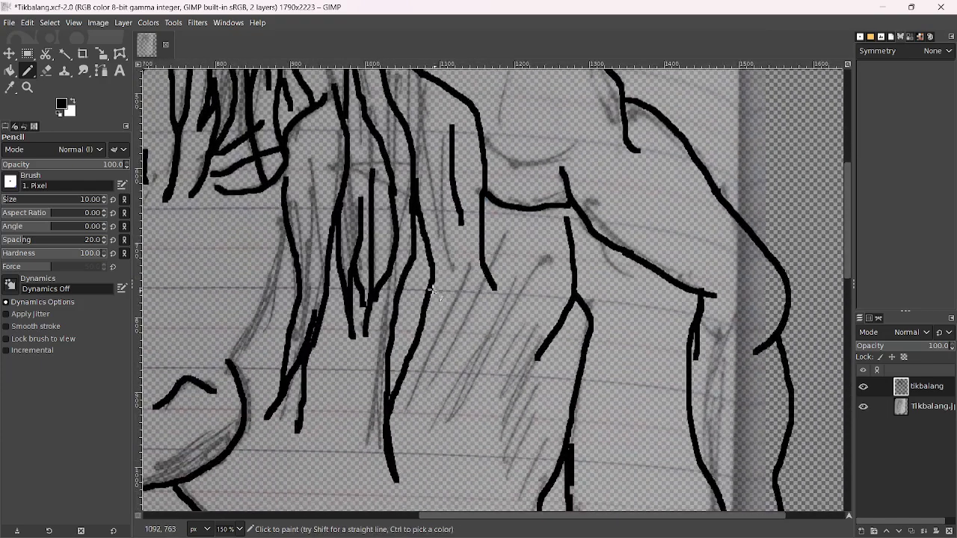
pyautogui.moveTo(430, 288)
pyautogui.mouseDown()
pyautogui.moveTo(437, 343)
pyautogui.moveTo(454, 291)
pyautogui.mouseUp()
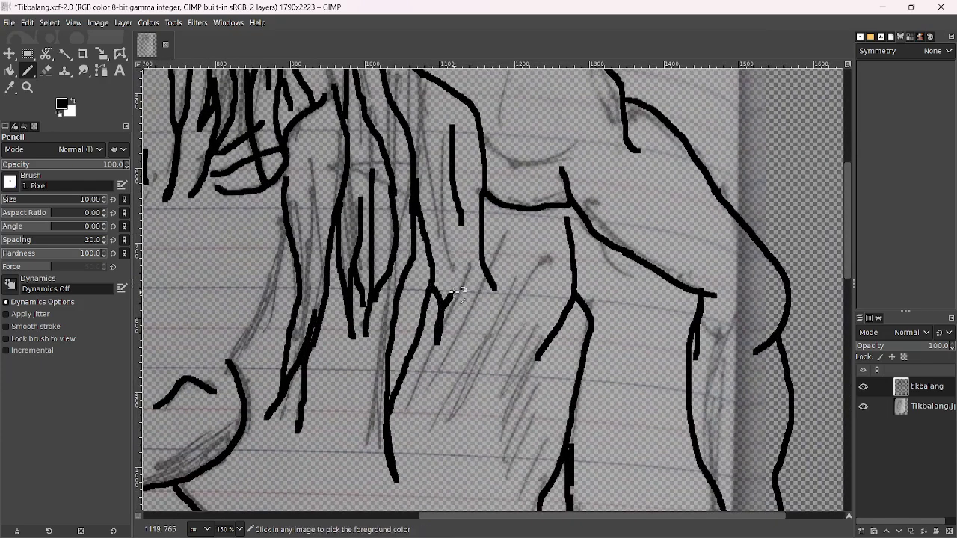
pyautogui.hotkey('ctrl', 'z')
# Add pointed lock tips along the mane's lower right end and trace the curved crease above the chest line
pyautogui.hotkey('shift', 'ctrl', 'j')
pyautogui.press('2')
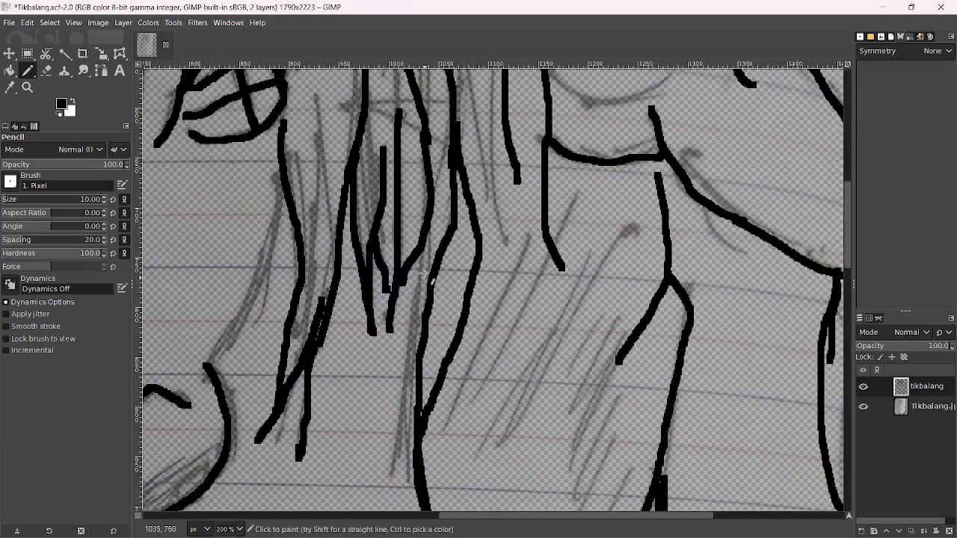
pyautogui.moveTo(418, 263)
pyautogui.mouseDown()
pyautogui.moveTo(427, 297)
pyautogui.moveTo(489, 379)
pyautogui.moveTo(470, 327)
pyautogui.moveTo(489, 216)
pyautogui.moveTo(485, 153)
pyautogui.mouseUp()
pyautogui.press('-')
pyautogui.moveTo(494, 254)
pyautogui.mouseDown()
pyautogui.moveTo(520, 364)
pyautogui.moveTo(515, 239)
pyautogui.moveTo(536, 184)
pyautogui.moveTo(549, 301)
pyautogui.moveTo(540, 336)
pyautogui.moveTo(532, 256)
pyautogui.mouseUp()
pyautogui.scroll(-1, 538, 249)
pyautogui.scroll(-4, 539, 249)
pyautogui.scroll(3, 532, 295)
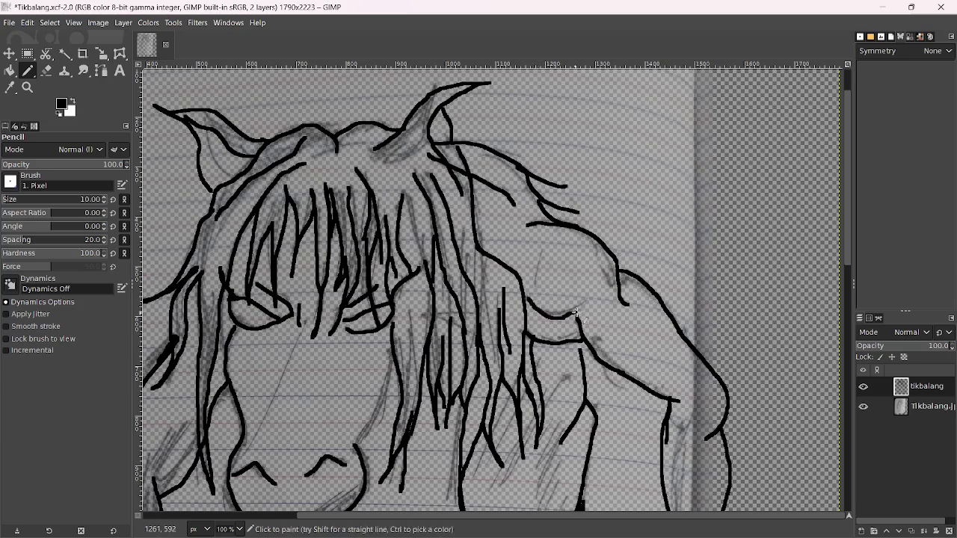
# Trace the short line from the left thumb to the loincloth and the two diagonal muscle lines on the left thigh
pyautogui.scroll(-5, 591, 301)
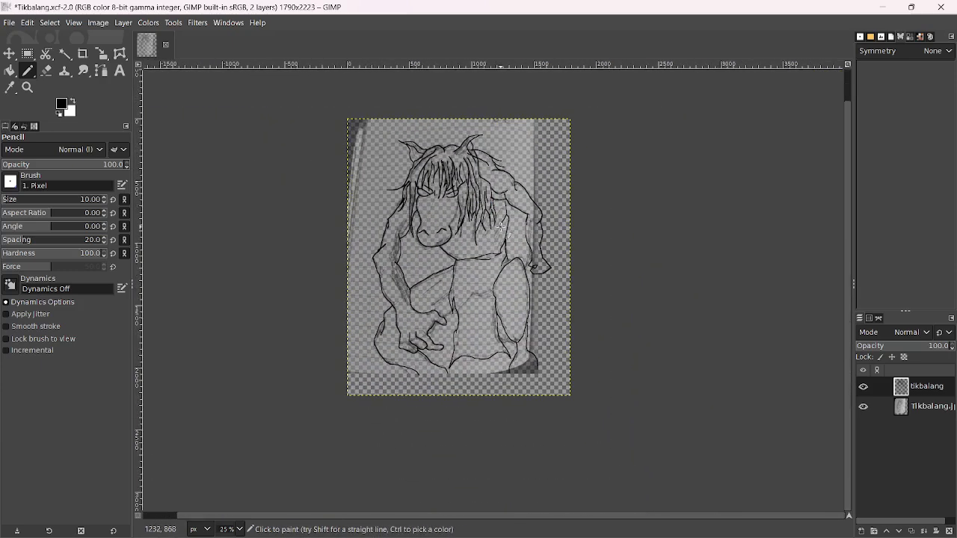
pyautogui.scroll(3, 442, 322)
pyautogui.scroll(2, 443, 323)
pyautogui.moveTo(433, 297); pyautogui.dragTo(460, 280)
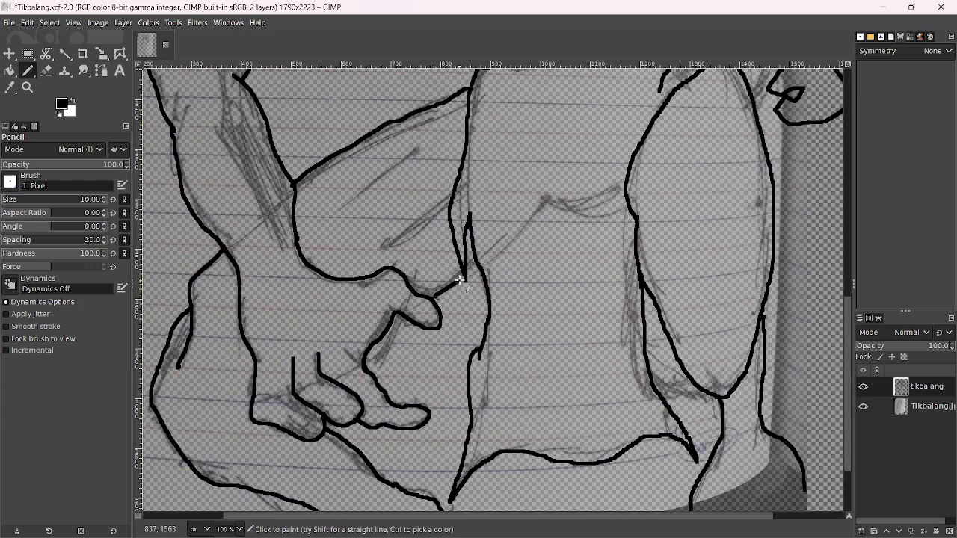
pyautogui.moveTo(387, 250); pyautogui.dragTo(443, 201)
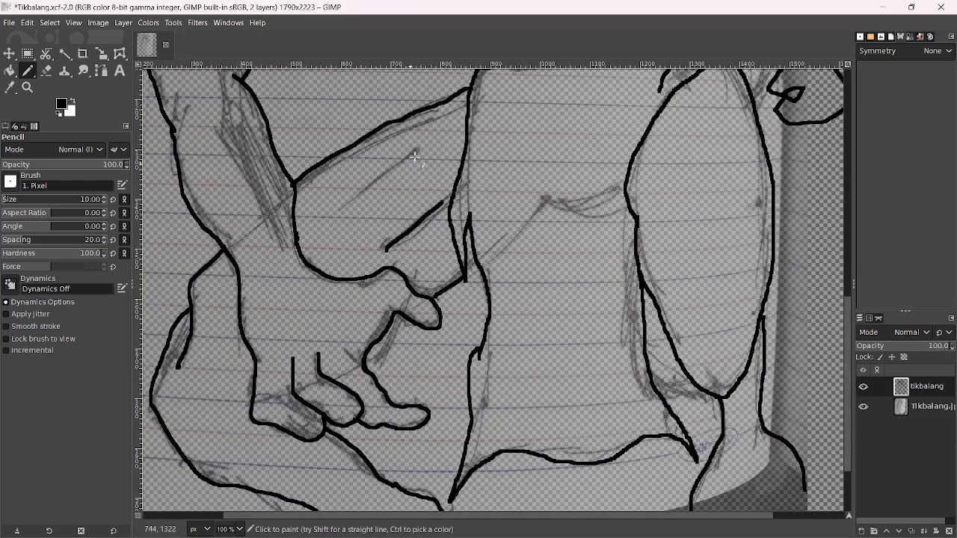
pyautogui.moveTo(415, 157); pyautogui.dragTo(350, 223)
pyautogui.scroll(-3, 423, 337)
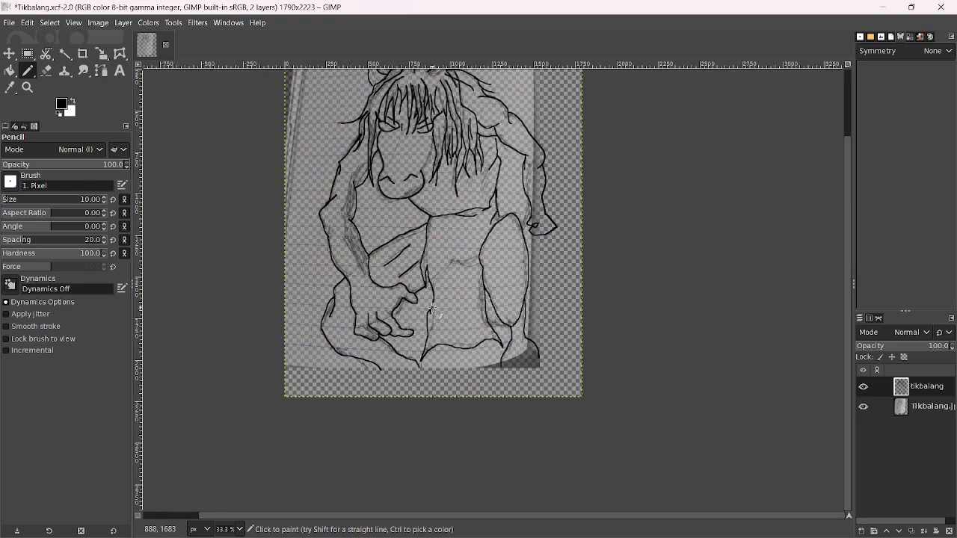
# Hide the scanned sketch layer and redraw the hanging right hand as a larger fist with a pointed lower outline and curled fingers
pyautogui.click(864, 407)
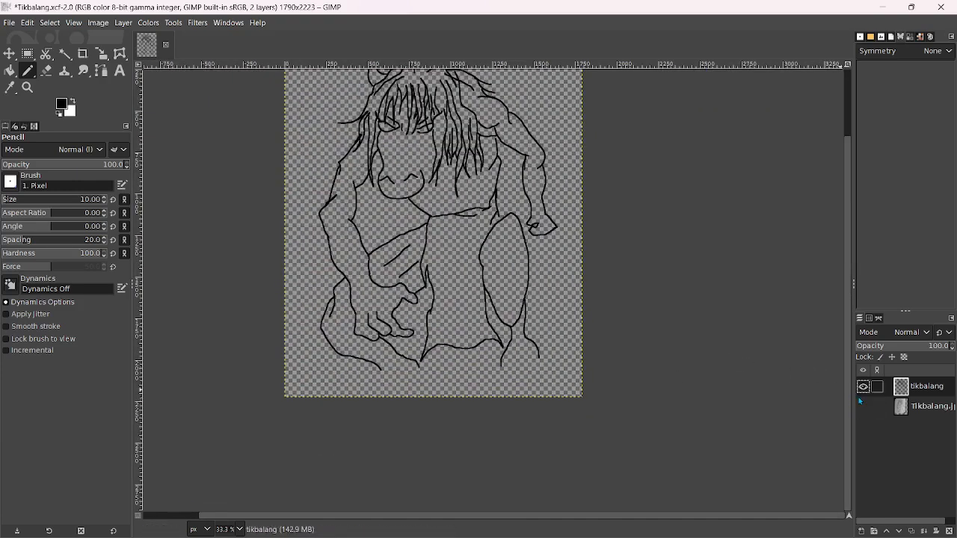
pyautogui.scroll(-3, 614, 294)
pyautogui.scroll(9, 609, 295)
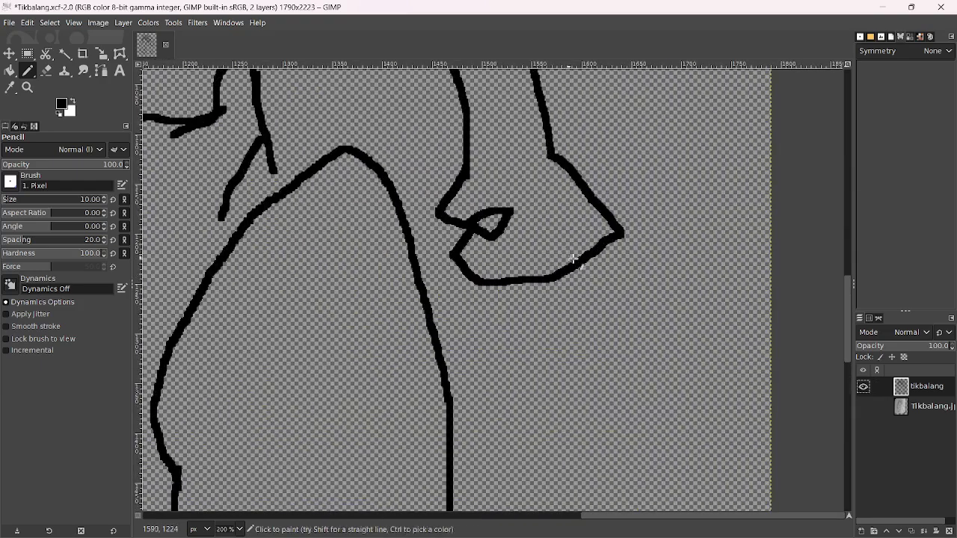
pyautogui.moveTo(458, 175)
pyautogui.mouseDown()
pyautogui.moveTo(432, 219)
pyautogui.moveTo(487, 258)
pyautogui.moveTo(523, 212)
pyautogui.moveTo(497, 212)
pyautogui.moveTo(467, 239)
pyautogui.moveTo(436, 287)
pyautogui.moveTo(504, 378)
pyautogui.moveTo(590, 307)
pyautogui.moveTo(625, 243)
pyautogui.mouseUp()
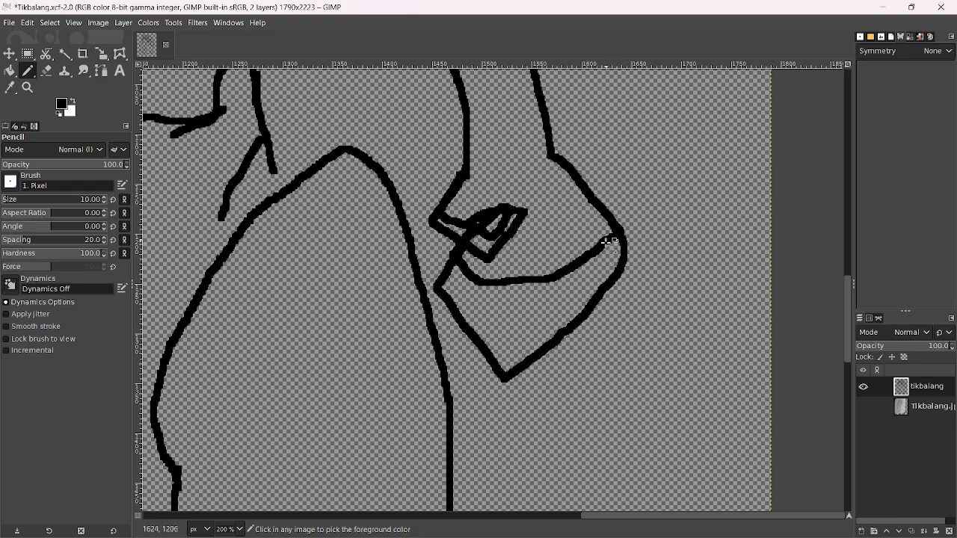
pyautogui.scroll(-5, 602, 270)
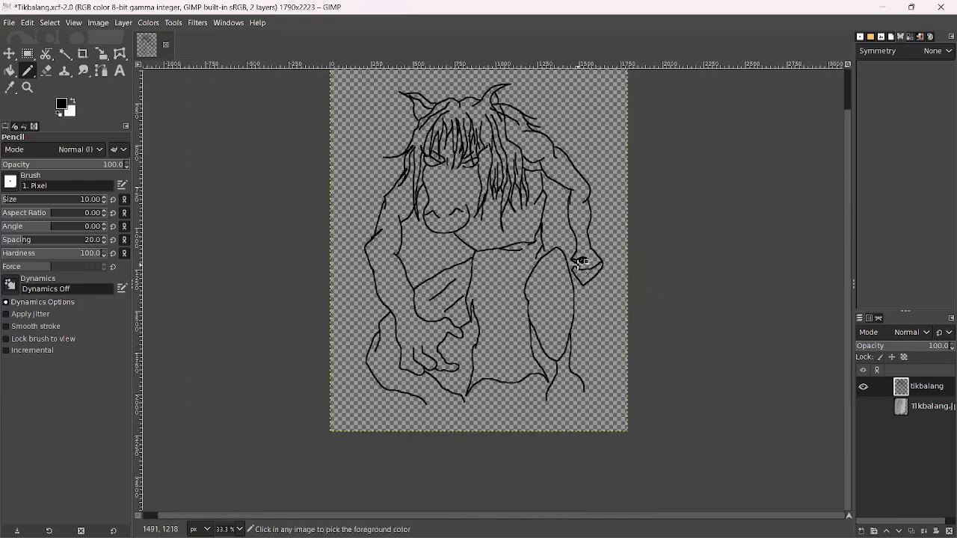
pyautogui.scroll(2, 581, 247)
pyautogui.scroll(-2, 581, 247)
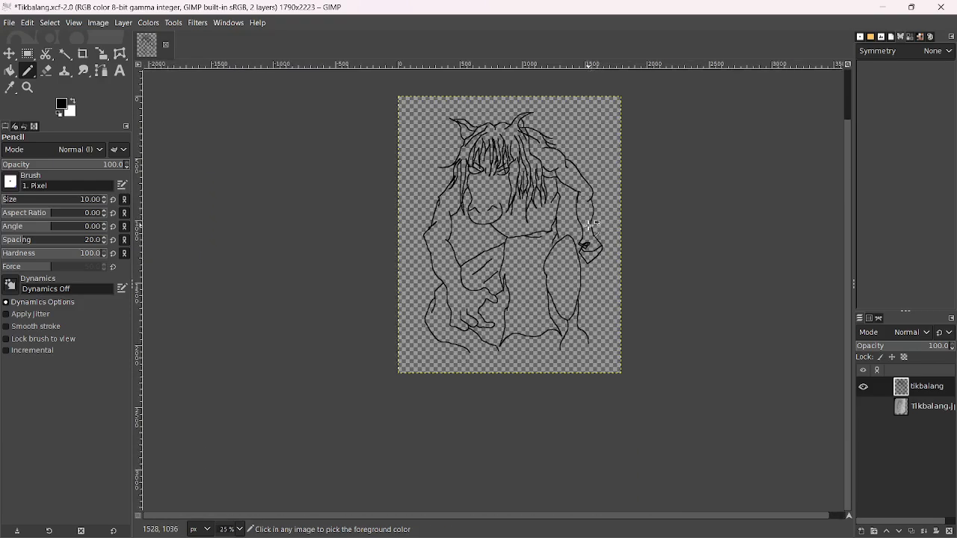
pyautogui.scroll(2, 581, 247)
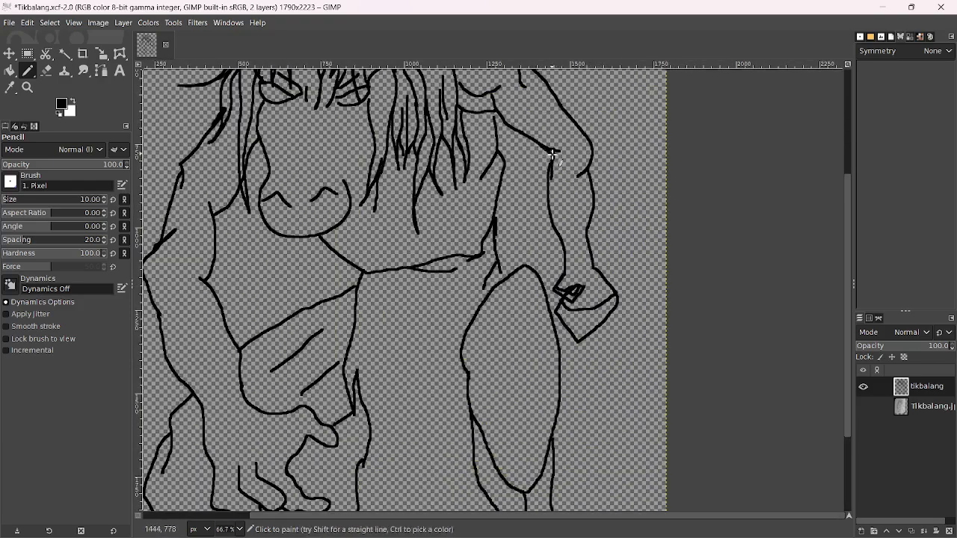
pyautogui.scroll(-3, 533, 278)
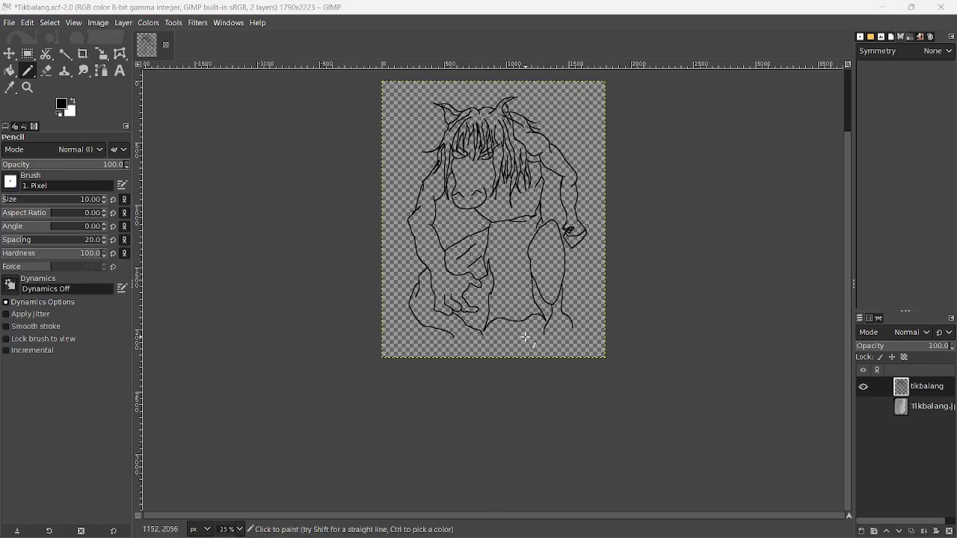
# Close the end of the left leg with a jagged fur line and draw the hoof's slanted left edge down to the canvas border
pyautogui.scroll(4, 487, 377)
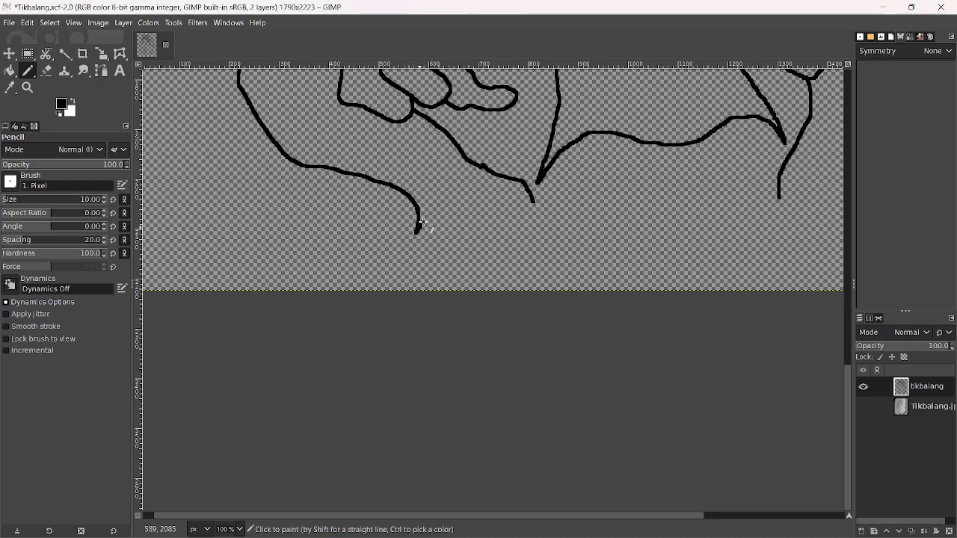
pyautogui.moveTo(429, 231); pyautogui.dragTo(528, 217)
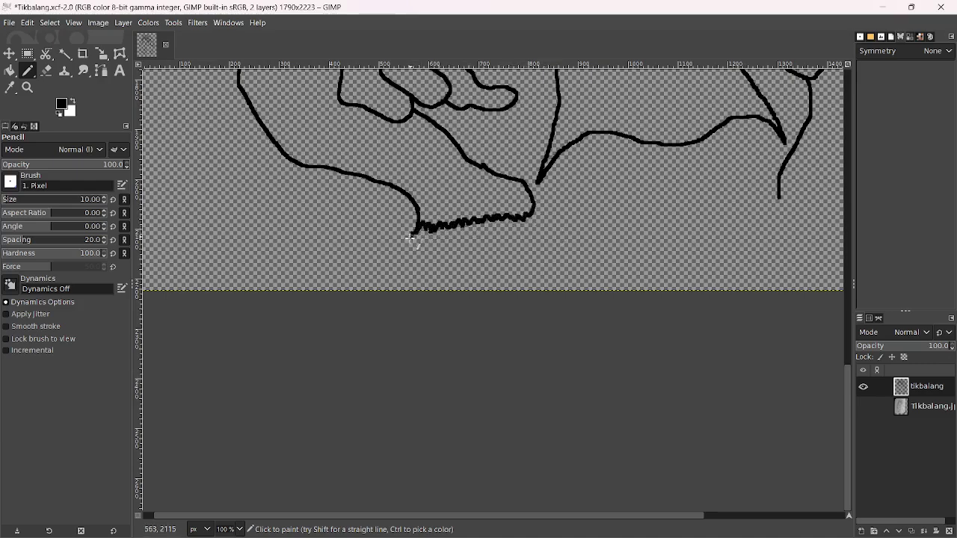
pyautogui.moveTo(410, 238); pyautogui.dragTo(384, 285)
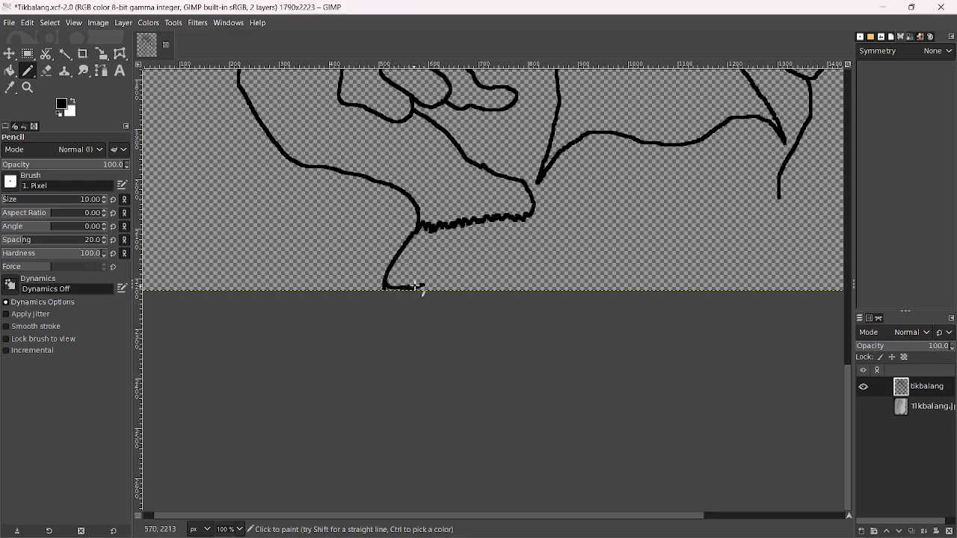
pyautogui.hotkey('ctrl', 'z')
pyautogui.scroll(-3, 479, 252)
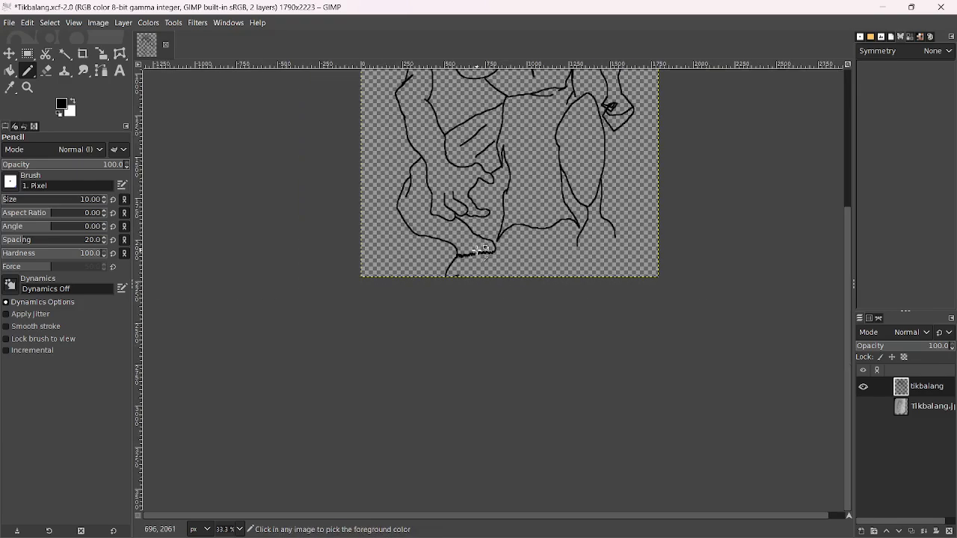
# Enlarge the canvas height to 2235 px and fit the tikbalang layer to the image size
pyautogui.click(100, 23)
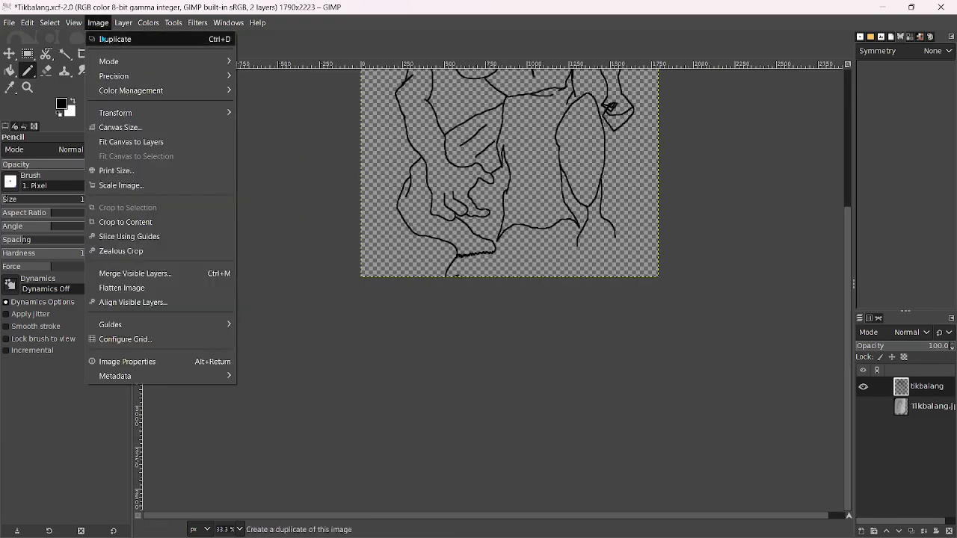
pyautogui.click(120, 127)
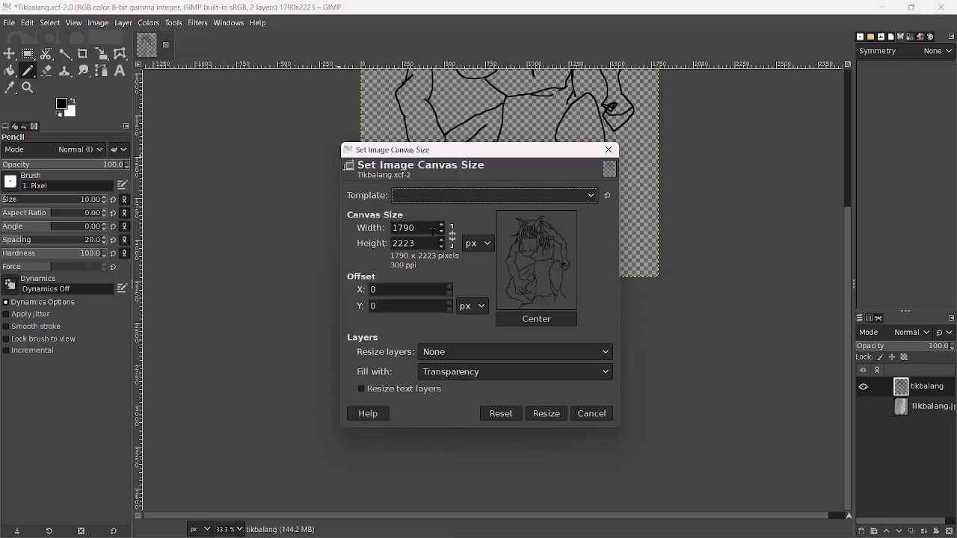
pyautogui.click(441, 241)
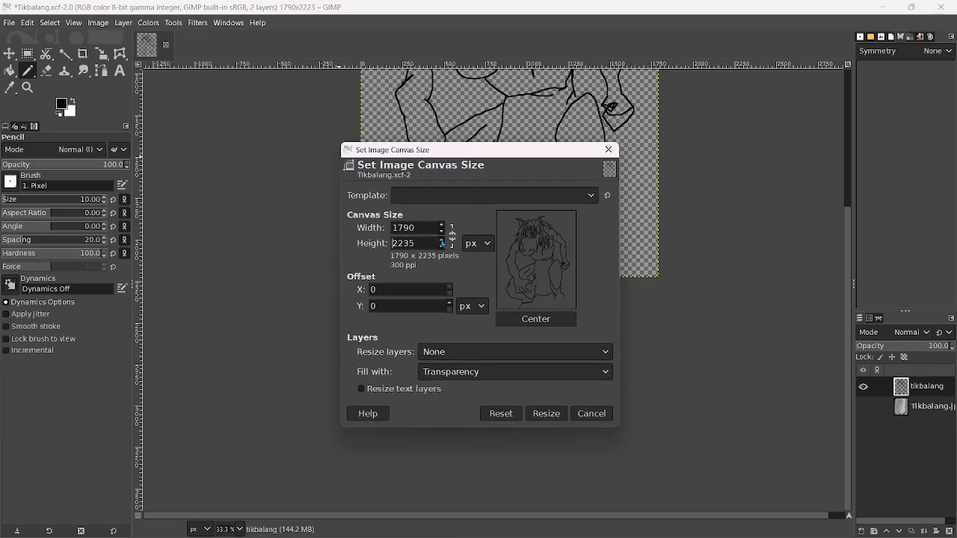
pyautogui.click(547, 414)
pyautogui.scroll(2, 499, 279)
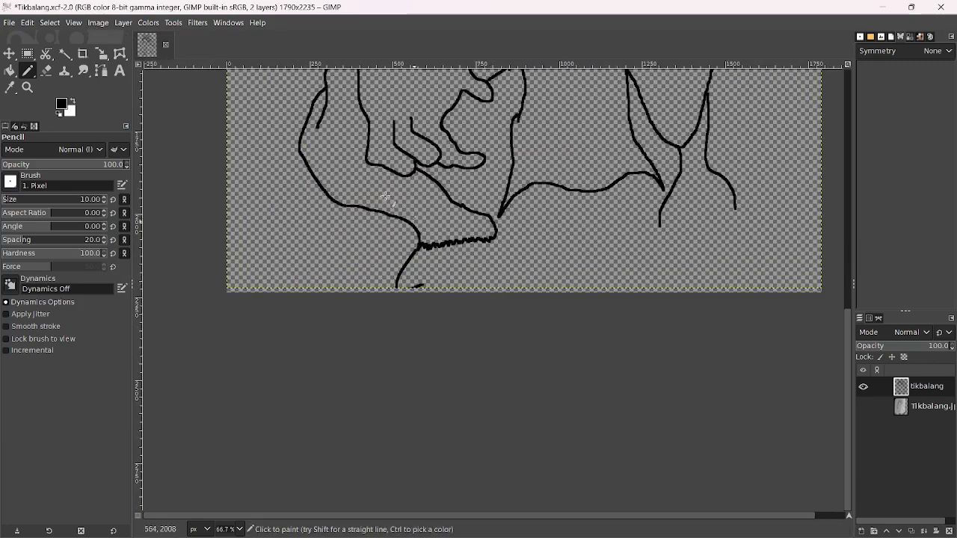
pyautogui.click(123, 23)
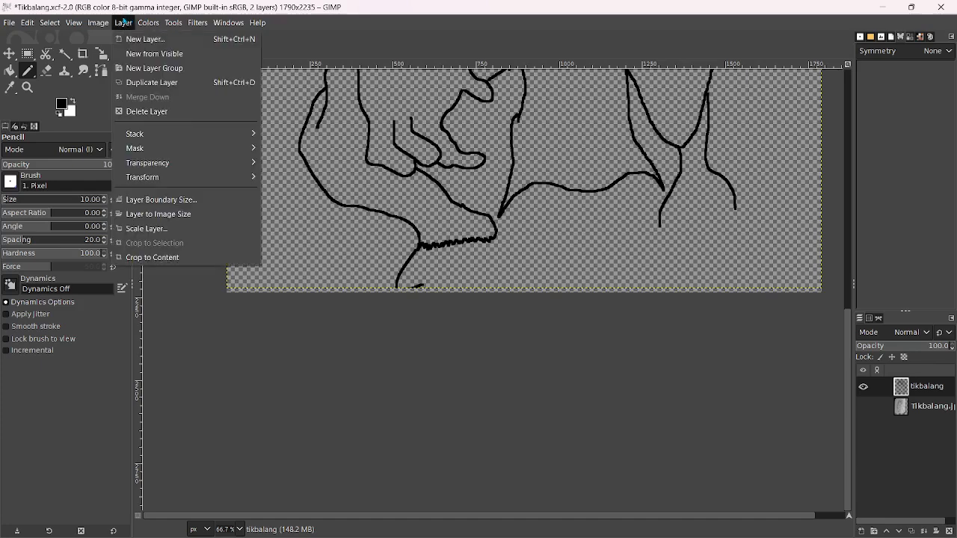
pyautogui.click(158, 213)
# Draw the left hoof's lower left corner, its angled right side and the bottom edge that joins them
pyautogui.scroll(4, 482, 273)
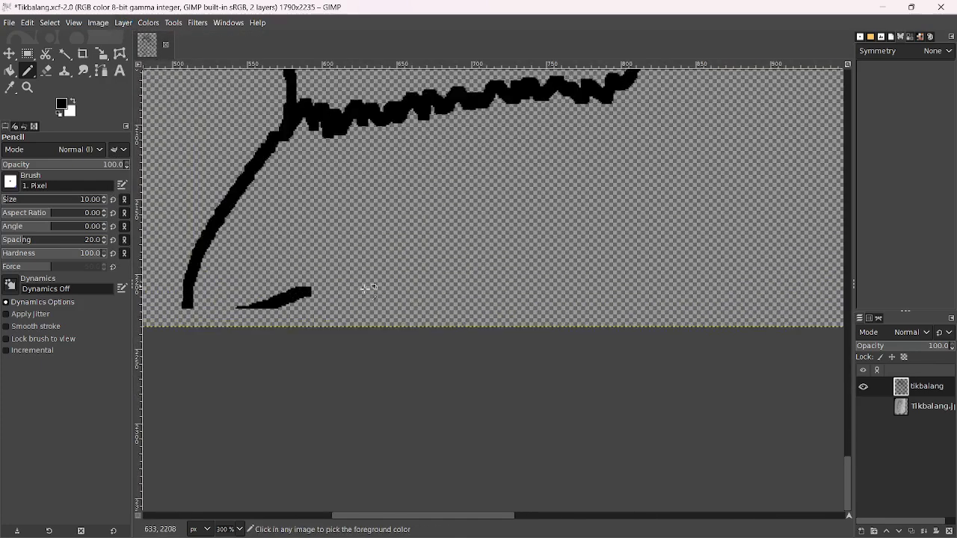
pyautogui.moveTo(190, 307)
pyautogui.mouseDown()
pyautogui.moveTo(197, 324)
pyautogui.moveTo(290, 305)
pyautogui.mouseUp()
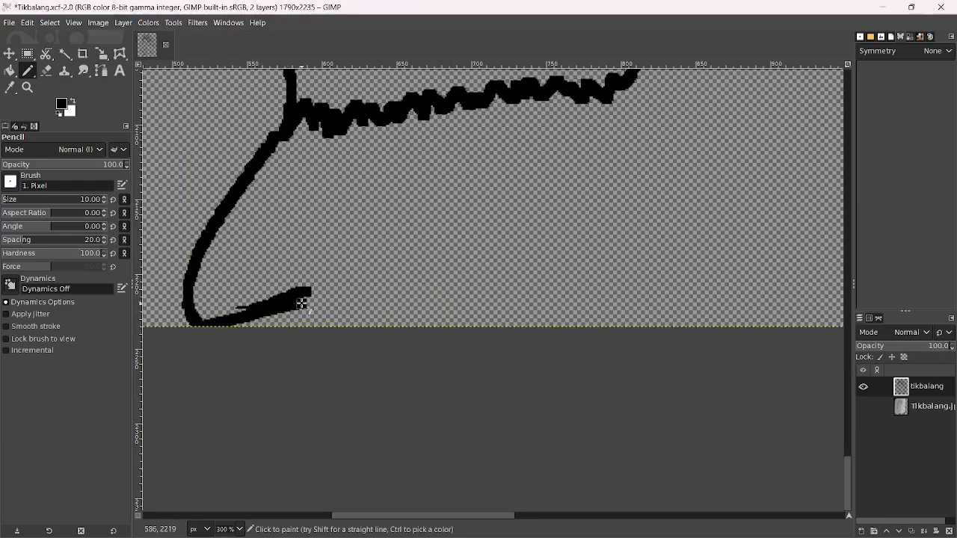
pyautogui.scroll(-4, 583, 168)
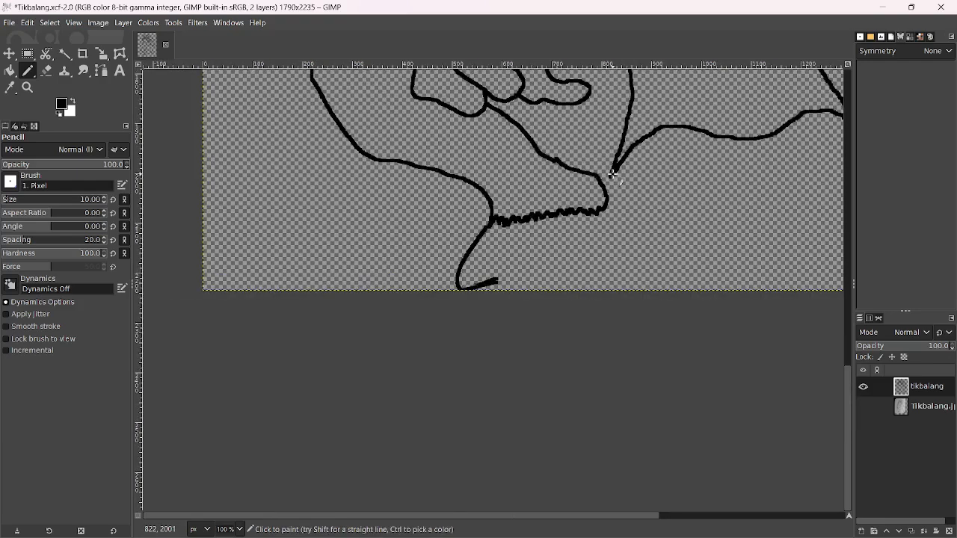
pyautogui.scroll(3, 479, 246)
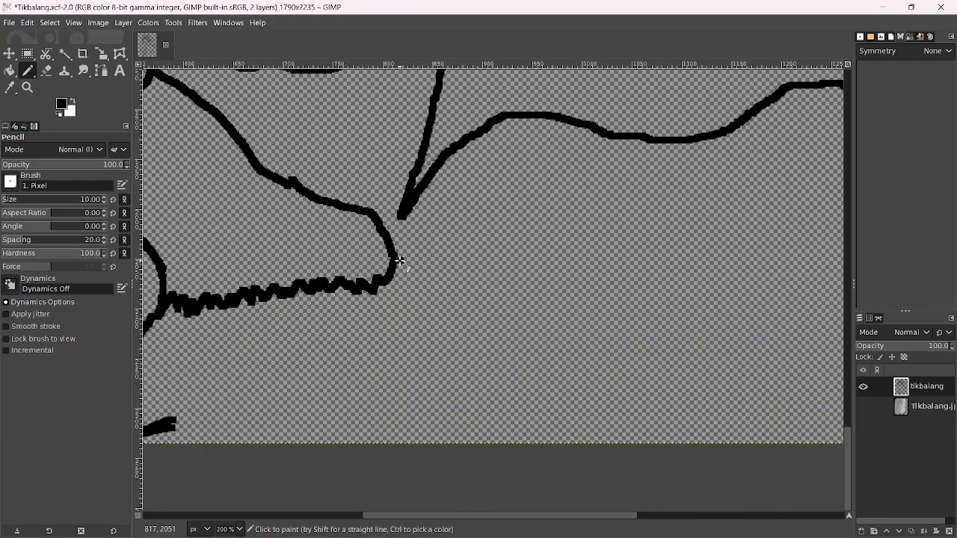
pyautogui.moveTo(399, 260)
pyautogui.mouseDown()
pyautogui.moveTo(430, 309)
pyautogui.moveTo(403, 387)
pyautogui.mouseUp()
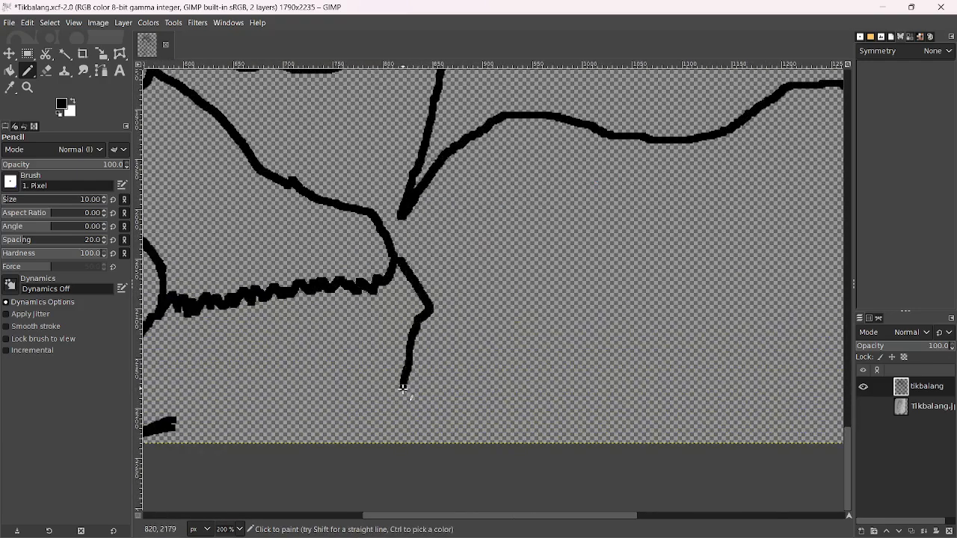
pyautogui.scroll(-2, 399, 410)
pyautogui.scroll(2, 427, 356)
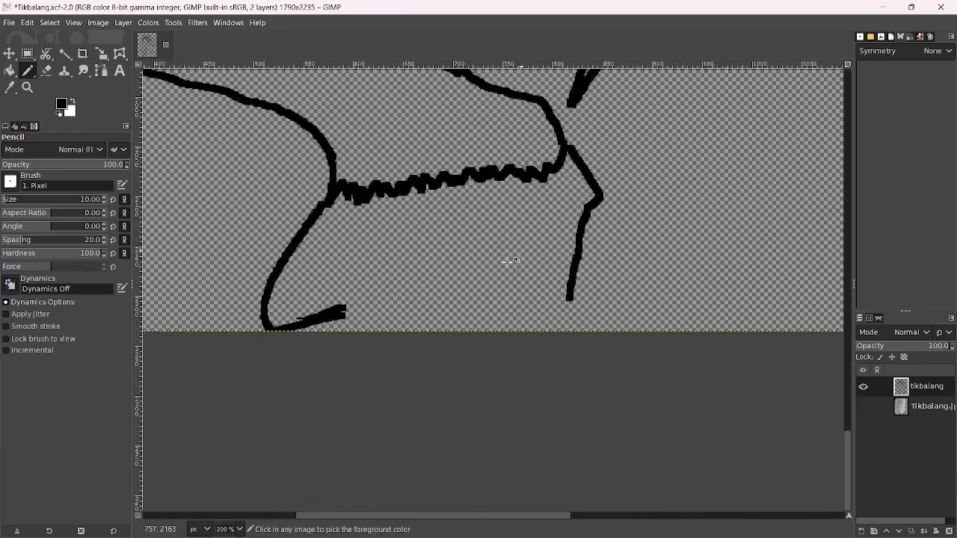
pyautogui.moveTo(336, 329)
pyautogui.mouseDown()
pyautogui.moveTo(519, 315)
pyautogui.moveTo(567, 297)
pyautogui.moveTo(323, 332)
pyautogui.mouseUp()
pyautogui.hotkey('ctrl', 'z')
# Enlarge the canvas height to 2290 px and fit the tikbalang layer to the new image size
pyautogui.scroll(-6, 336, 299)
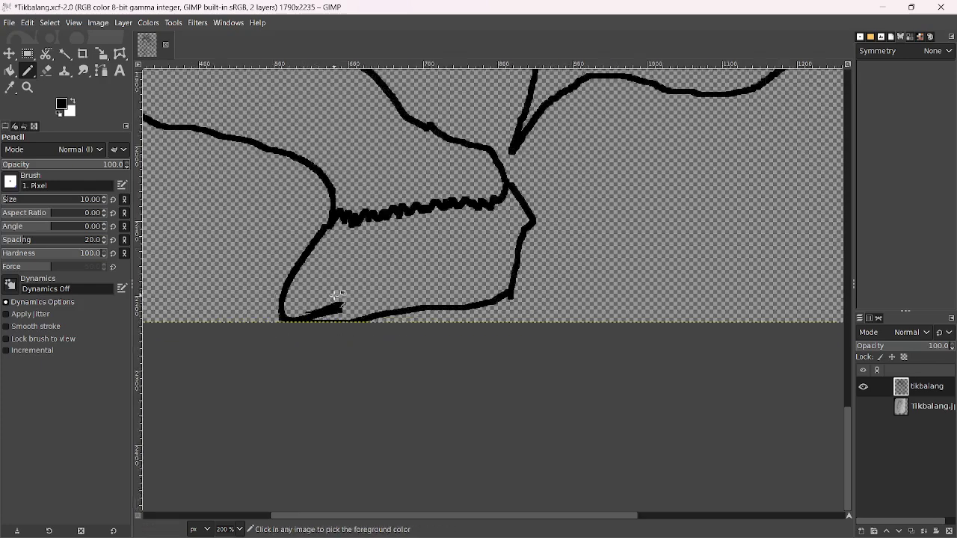
pyautogui.click(98, 23)
pyautogui.click(130, 127)
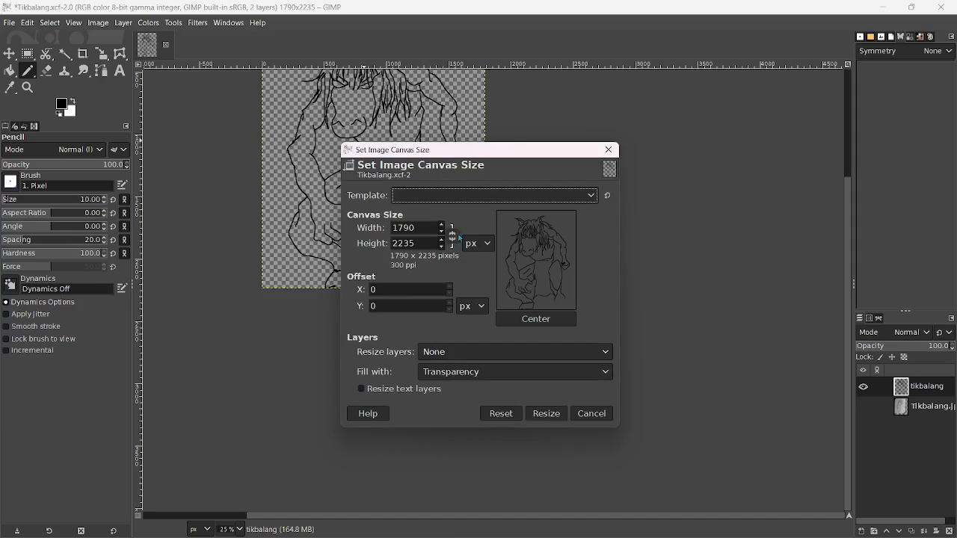
pyautogui.click(440, 239)
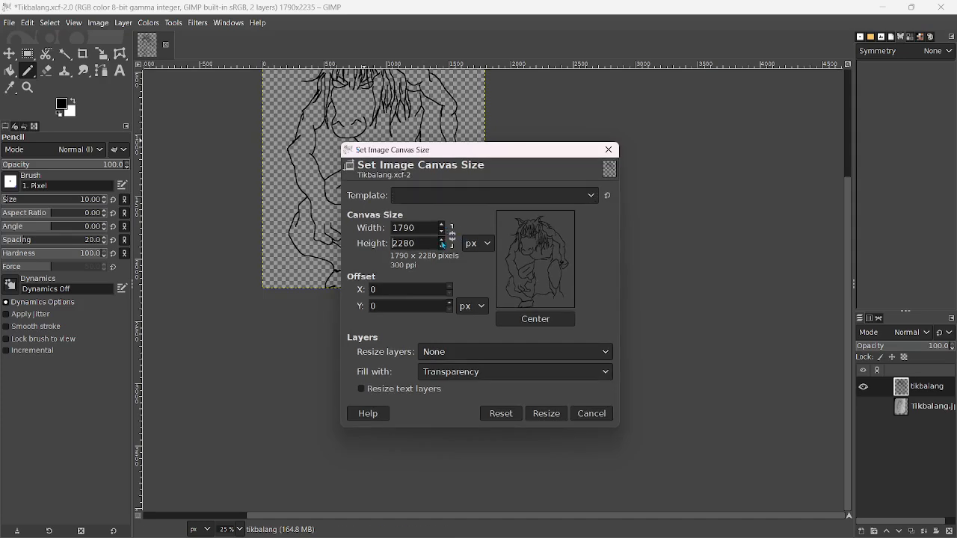
pyautogui.click(440, 240)
pyautogui.click(441, 240)
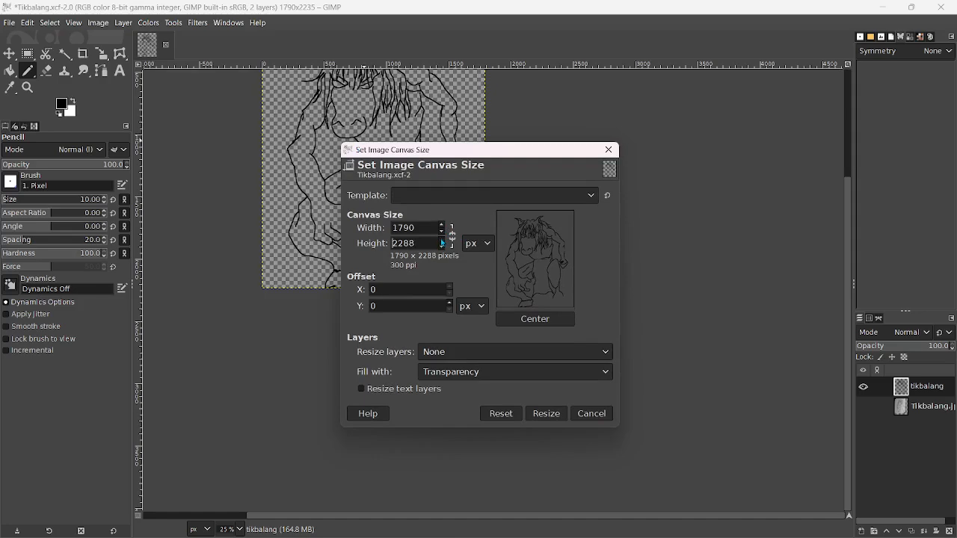
pyautogui.click(546, 413)
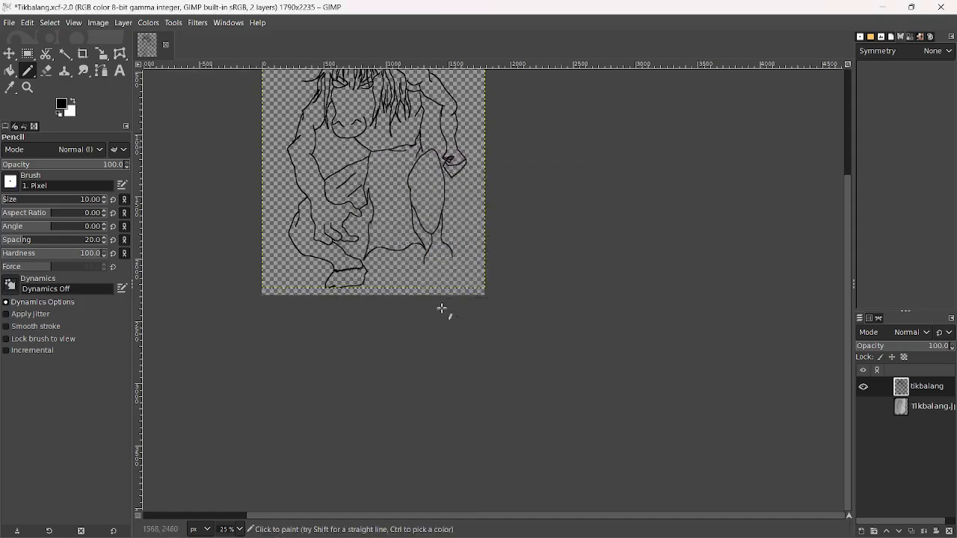
pyautogui.scroll(3, 347, 288)
pyautogui.click(124, 22)
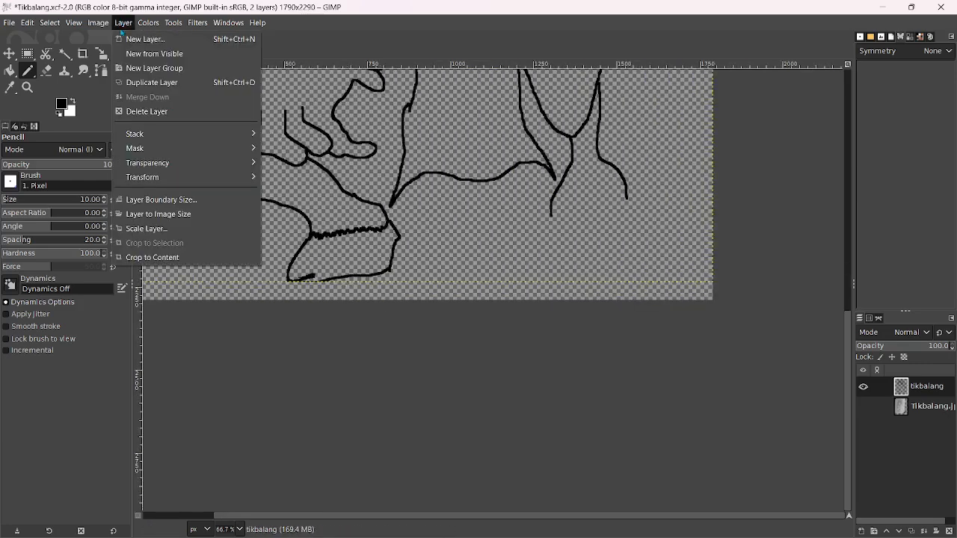
pyautogui.click(165, 214)
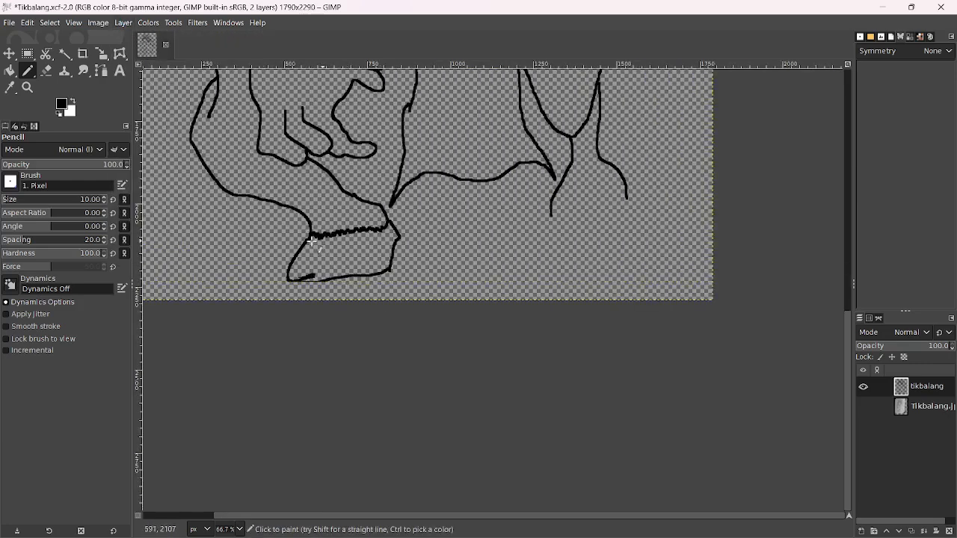
# Extend the left hoof's toe into a pointed tip below its old corner and thicken the slanted edge beneath the fur line
pyautogui.scroll(4, 299, 241)
pyautogui.moveTo(286, 243)
pyautogui.mouseDown()
pyautogui.moveTo(247, 325)
pyautogui.moveTo(294, 215)
pyautogui.moveTo(249, 330)
pyautogui.moveTo(340, 291)
pyautogui.moveTo(462, 269)
pyautogui.mouseUp()
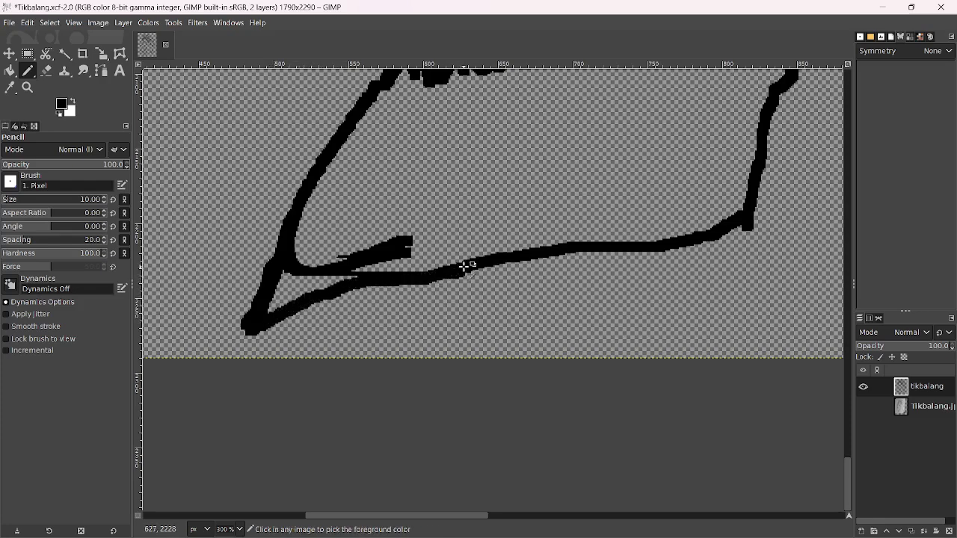
pyautogui.scroll(-4, 464, 269)
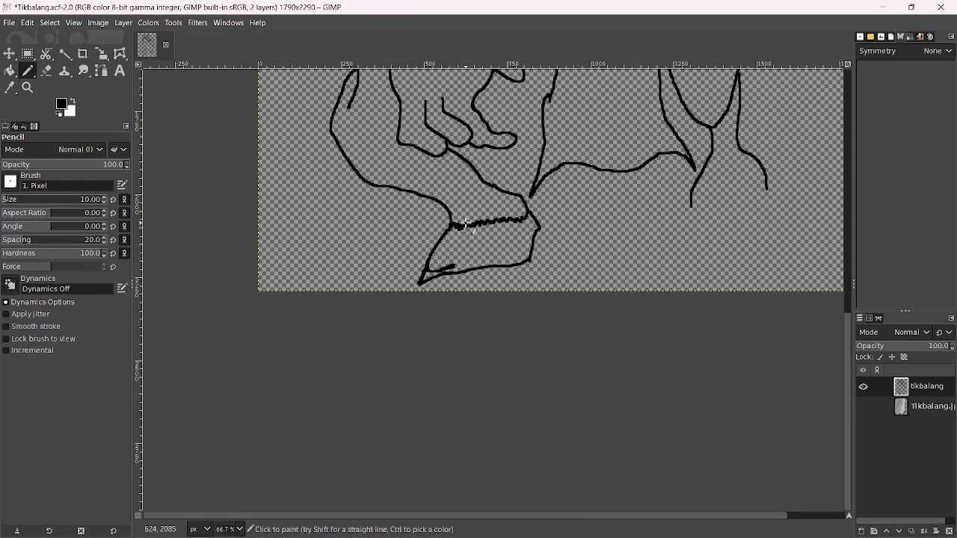
pyautogui.scroll(3, 500, 257)
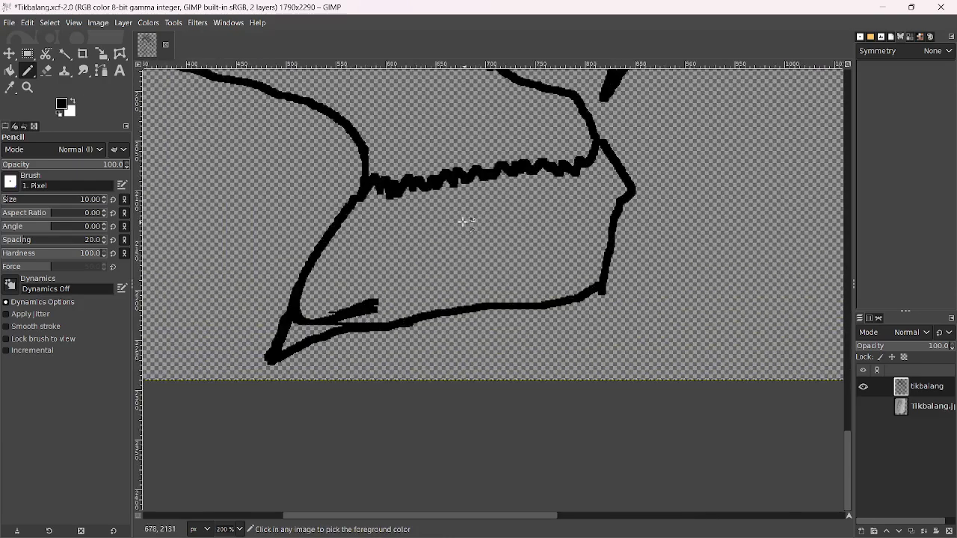
pyautogui.moveTo(356, 188); pyautogui.dragTo(357, 200)
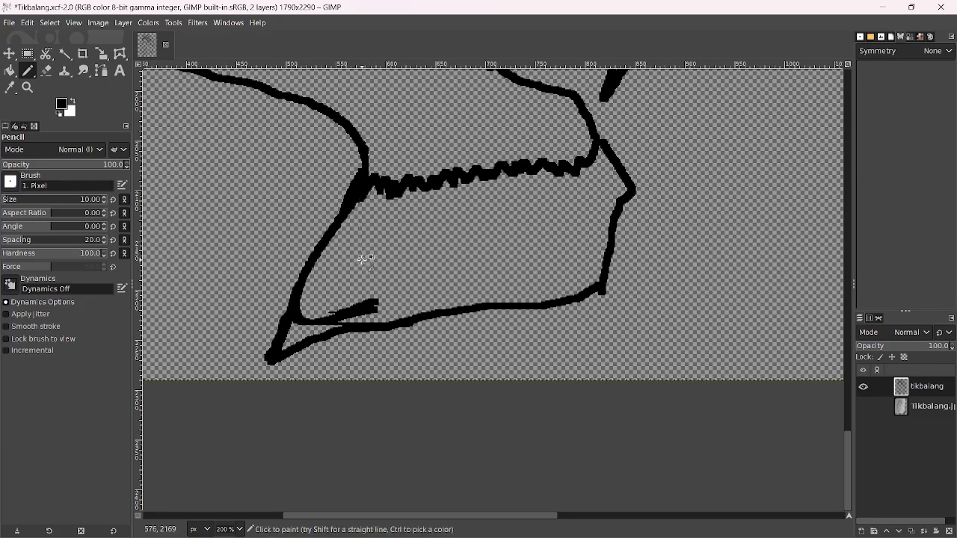
# Erase the leftover stray stroke inside the left hoof's toe
pyautogui.hotkey('ctrl', 'shift', 'e')
pyautogui.click(444, 435)
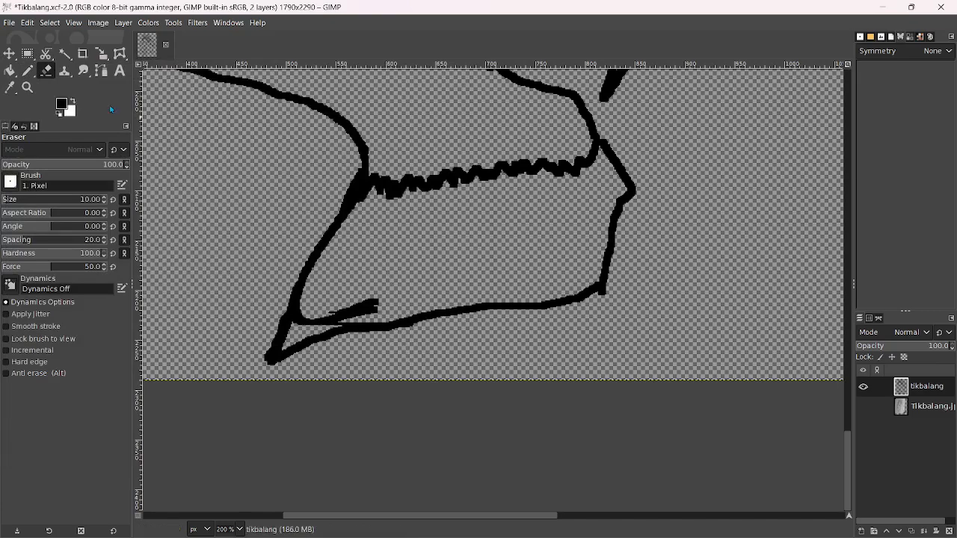
pyautogui.moveTo(363, 302)
pyautogui.mouseDown()
pyautogui.moveTo(374, 312)
pyautogui.moveTo(336, 329)
pyautogui.moveTo(303, 323)
pyautogui.moveTo(340, 314)
pyautogui.mouseUp()
pyautogui.scroll(-7, 360, 302)
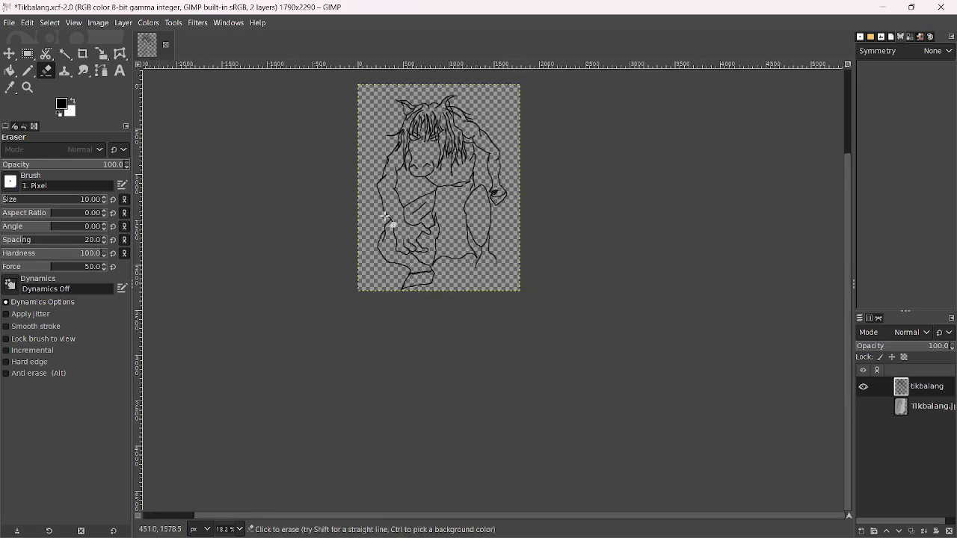
# Pencil a larger outline around the left hoof with an extended pointed toe, a lower bottom edge and a rounded, bulging heel
pyautogui.click(28, 70)
pyautogui.scroll(6, 466, 277)
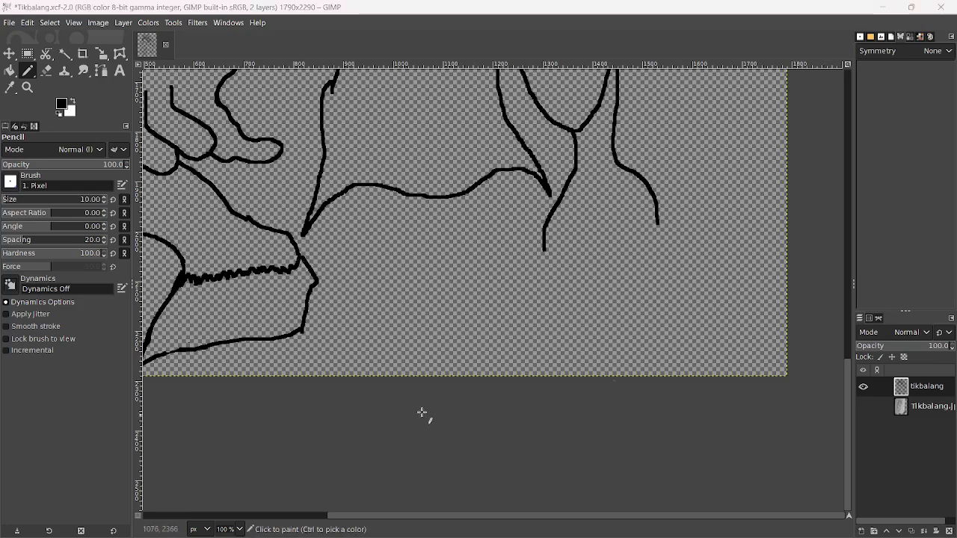
pyautogui.scroll(-2, 363, 338)
pyautogui.scroll(1, 557, 346)
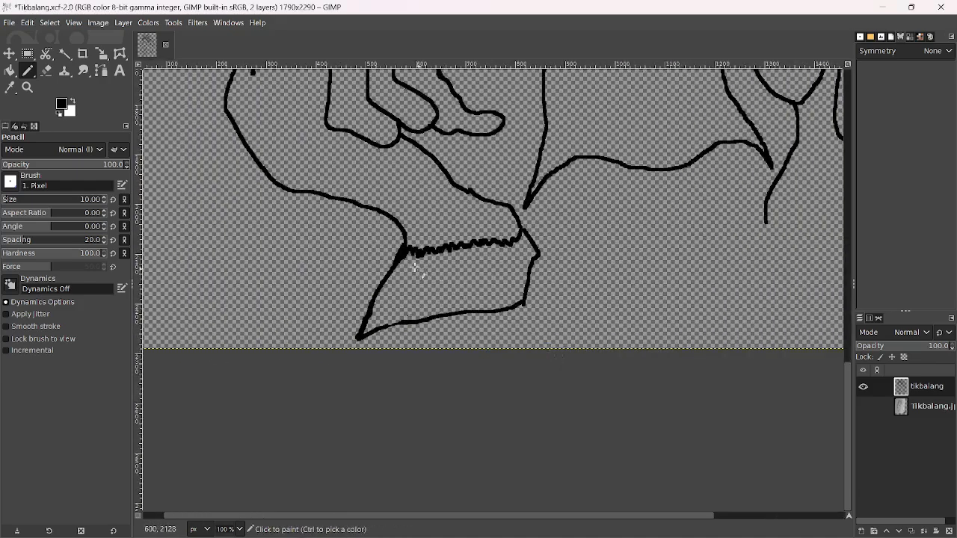
pyautogui.moveTo(394, 263); pyautogui.dragTo(341, 338)
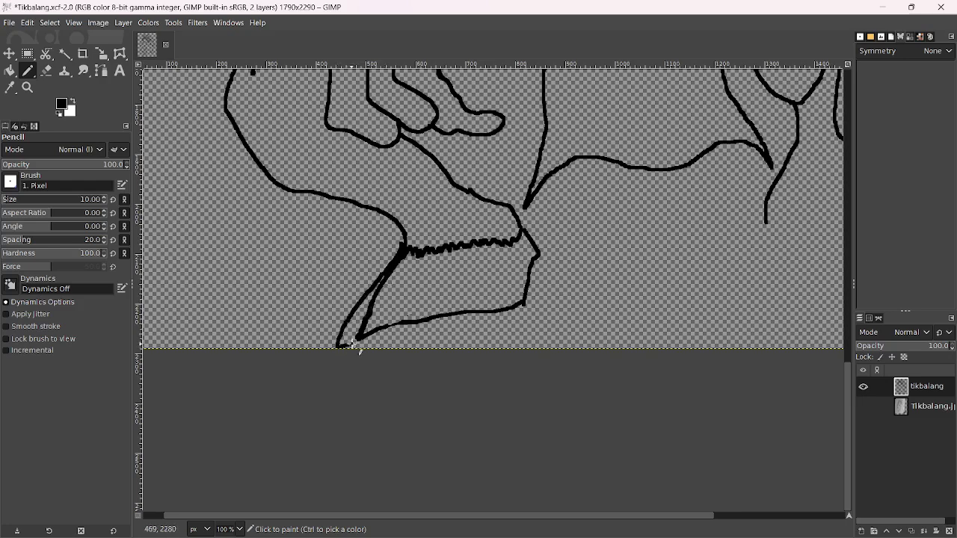
pyautogui.moveTo(400, 341); pyautogui.dragTo(448, 338)
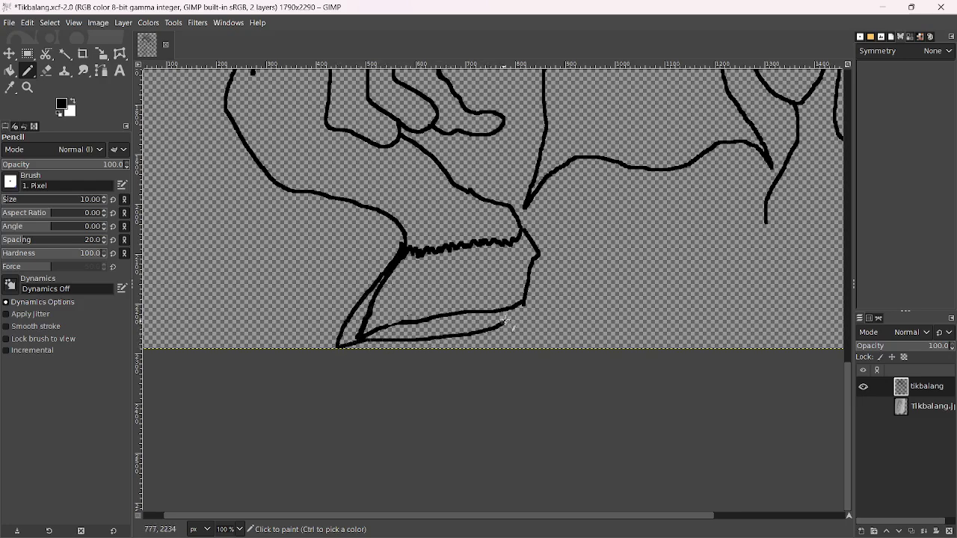
pyautogui.moveTo(518, 310)
pyautogui.mouseDown()
pyautogui.moveTo(534, 321)
pyautogui.moveTo(553, 314)
pyautogui.moveTo(557, 278)
pyautogui.moveTo(524, 232)
pyautogui.mouseUp()
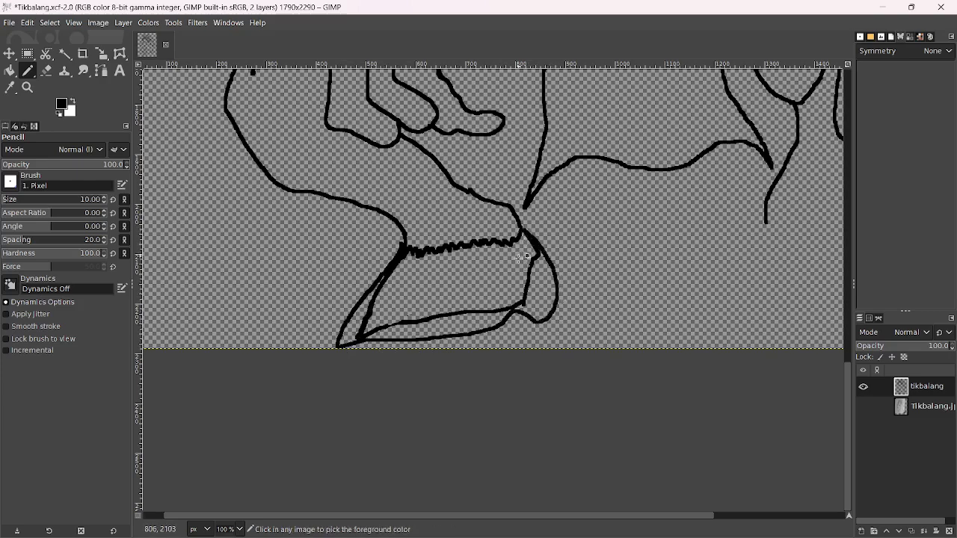
# Draw spiky fur tufts along the left hoof's fur line, with one tuft pointing outward beyond the slanted front edge
pyautogui.scroll(-3, 523, 232)
pyautogui.scroll(4, 465, 244)
pyautogui.scroll(1, 465, 245)
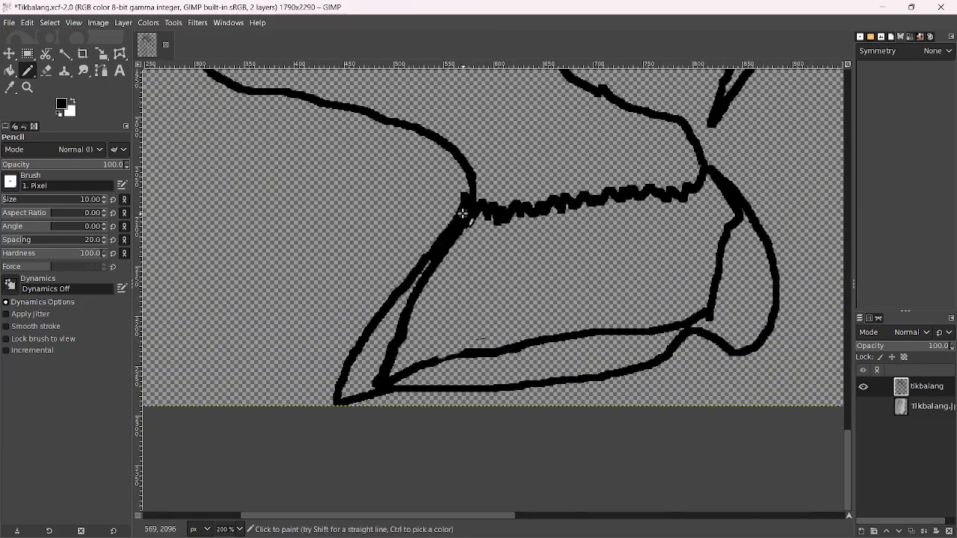
pyautogui.moveTo(469, 184)
pyautogui.mouseDown()
pyautogui.moveTo(419, 212)
pyautogui.moveTo(394, 212)
pyautogui.moveTo(455, 224)
pyautogui.moveTo(480, 208)
pyautogui.moveTo(481, 249)
pyautogui.moveTo(499, 212)
pyautogui.moveTo(525, 255)
pyautogui.moveTo(528, 215)
pyautogui.moveTo(554, 248)
pyautogui.moveTo(556, 222)
pyautogui.moveTo(583, 203)
pyautogui.moveTo(628, 236)
pyautogui.moveTo(622, 200)
pyautogui.moveTo(670, 231)
pyautogui.moveTo(669, 199)
pyautogui.moveTo(708, 201)
pyautogui.moveTo(703, 159)
pyautogui.mouseUp()
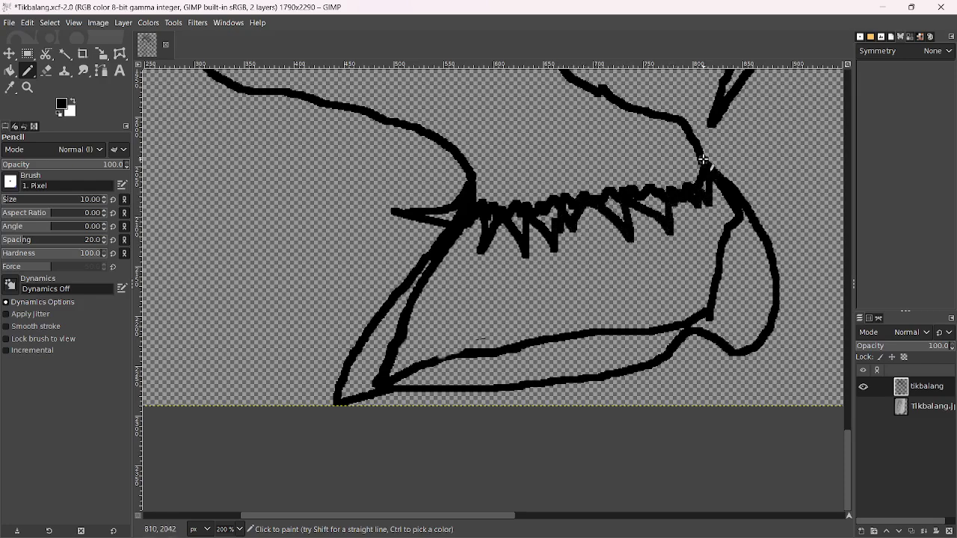
# Erase the old zigzag fur line between the new spiky tufts above the left hoof
pyautogui.hotkey('shift', 'e')
pyautogui.moveTo(487, 198)
pyautogui.mouseDown()
pyautogui.moveTo(459, 214)
pyautogui.moveTo(501, 197)
pyautogui.moveTo(519, 217)
pyautogui.moveTo(518, 202)
pyautogui.moveTo(541, 215)
pyautogui.moveTo(554, 183)
pyautogui.moveTo(571, 202)
pyautogui.moveTo(576, 192)
pyautogui.moveTo(613, 203)
pyautogui.moveTo(643, 202)
pyautogui.moveTo(632, 194)
pyautogui.moveTo(639, 187)
pyautogui.moveTo(616, 179)
pyautogui.moveTo(657, 195)
pyautogui.moveTo(659, 179)
pyautogui.moveTo(696, 181)
pyautogui.mouseUp()
pyautogui.keyDown('ctrl'); pyautogui.scroll(-4, 574, 188); pyautogui.keyUp('ctrl')
pyautogui.keyDown('ctrl'); pyautogui.scroll(-4, 574, 188); pyautogui.keyUp('ctrl')
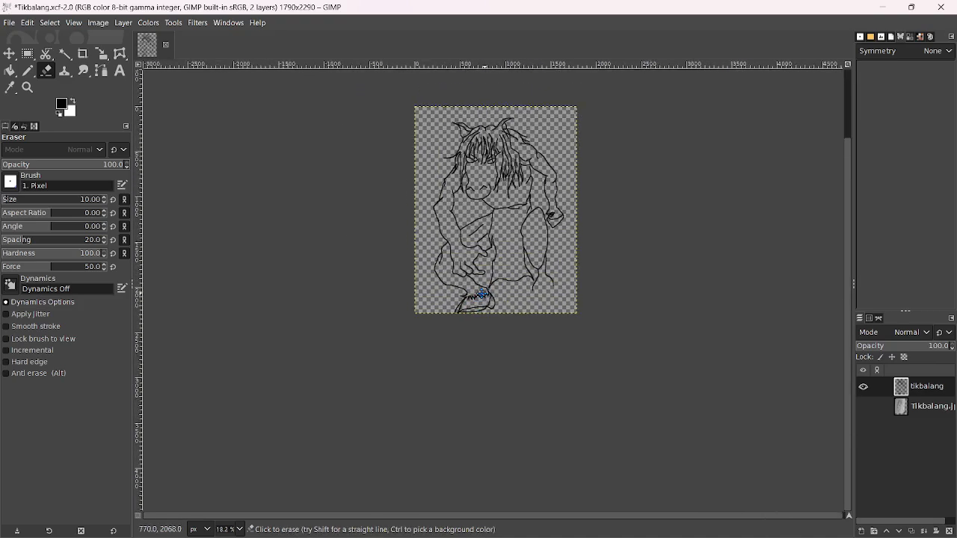
pyautogui.keyDown('ctrl'); pyautogui.scroll(3, 488, 262); pyautogui.keyUp('ctrl')
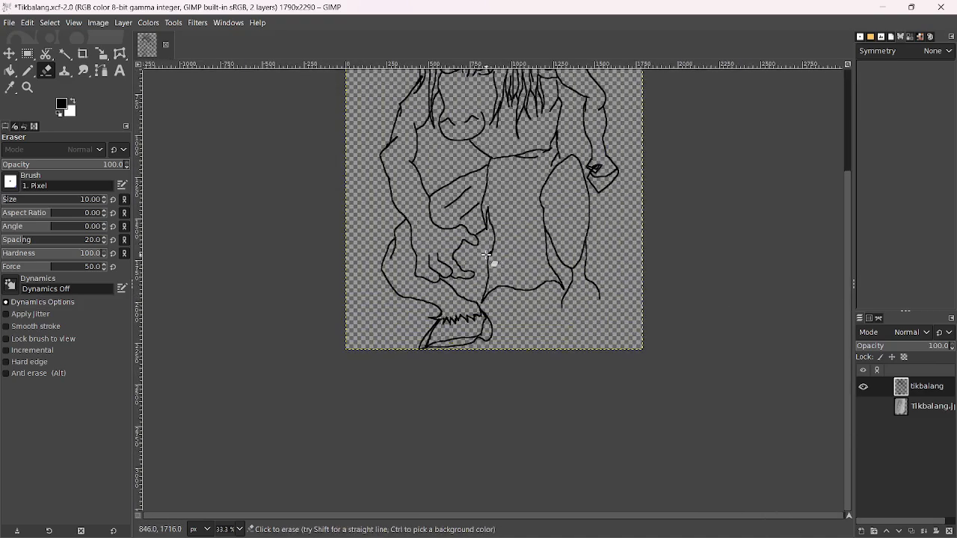
pyautogui.keyDown('ctrl'); pyautogui.scroll(1, 467, 289); pyautogui.keyUp('ctrl')
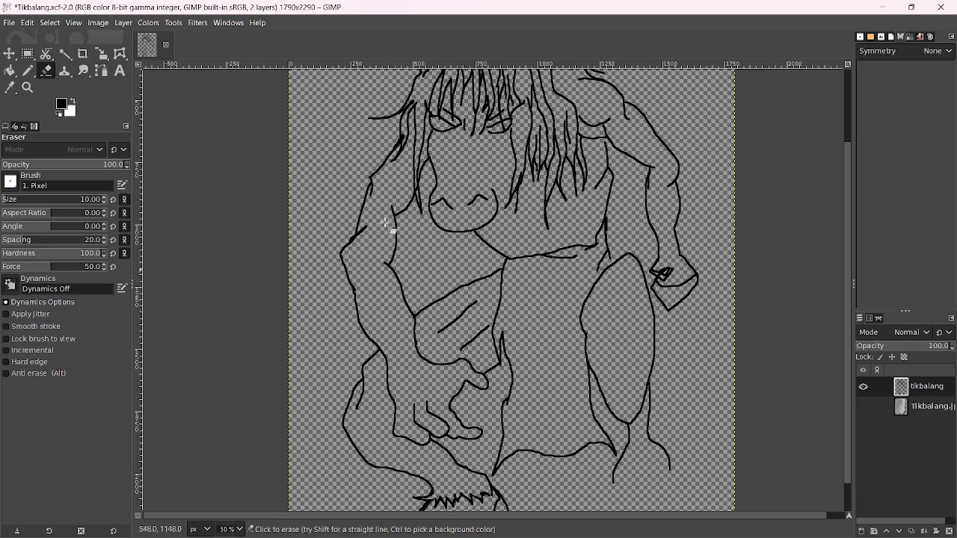
# Erase the old inner hoof outline inside the new left hoof contour and enlarge the eraser to 22 px
pyautogui.press('n')
pyautogui.scroll(-2, 361, 256)
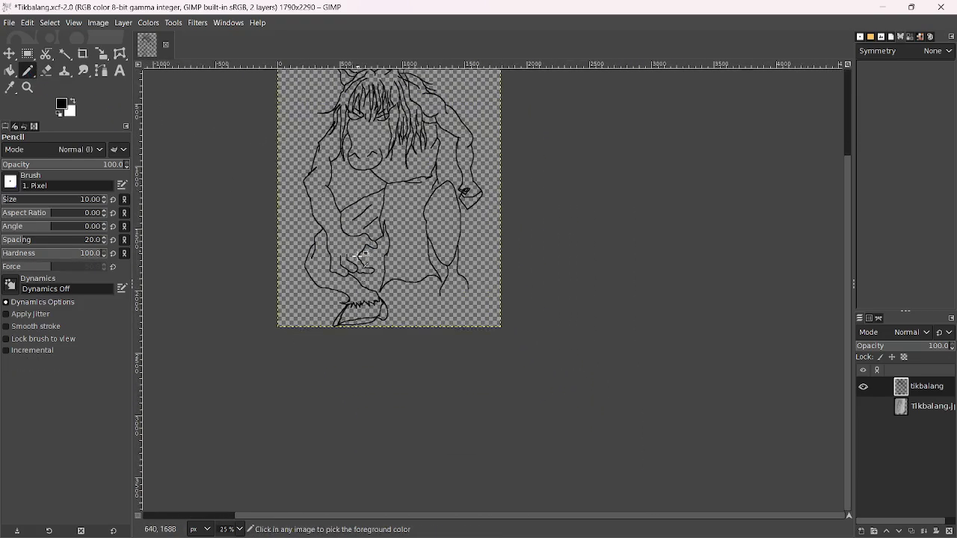
pyautogui.keyDown('ctrl'); pyautogui.scroll(5, 361, 255); pyautogui.keyUp('ctrl')
pyautogui.scroll(-3, 478, 367)
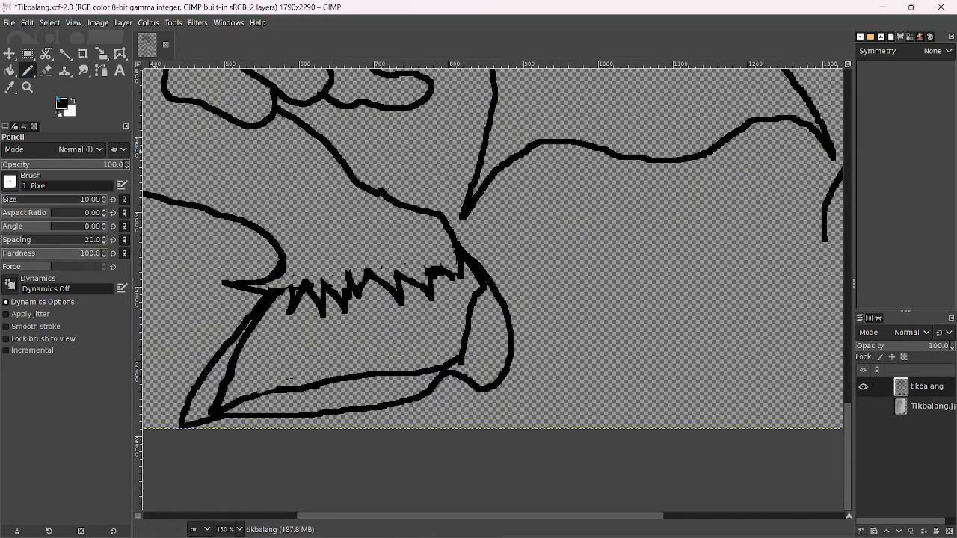
pyautogui.hotkey('shift', 'e')
pyautogui.moveTo(247, 333)
pyautogui.mouseDown()
pyautogui.moveTo(232, 374)
pyautogui.moveTo(274, 305)
pyautogui.moveTo(215, 413)
pyautogui.moveTo(337, 378)
pyautogui.moveTo(359, 389)
pyautogui.moveTo(453, 379)
pyautogui.moveTo(478, 288)
pyautogui.moveTo(465, 273)
pyautogui.mouseUp()
pyautogui.press(']')
pyautogui.press(']')
pyautogui.press(']')
pyautogui.press(']')
pyautogui.press(']')
pyautogui.press(']')
pyautogui.press(']')
pyautogui.press(']')
pyautogui.press(']')
pyautogui.press(']')
pyautogui.press(']')
pyautogui.press(']')
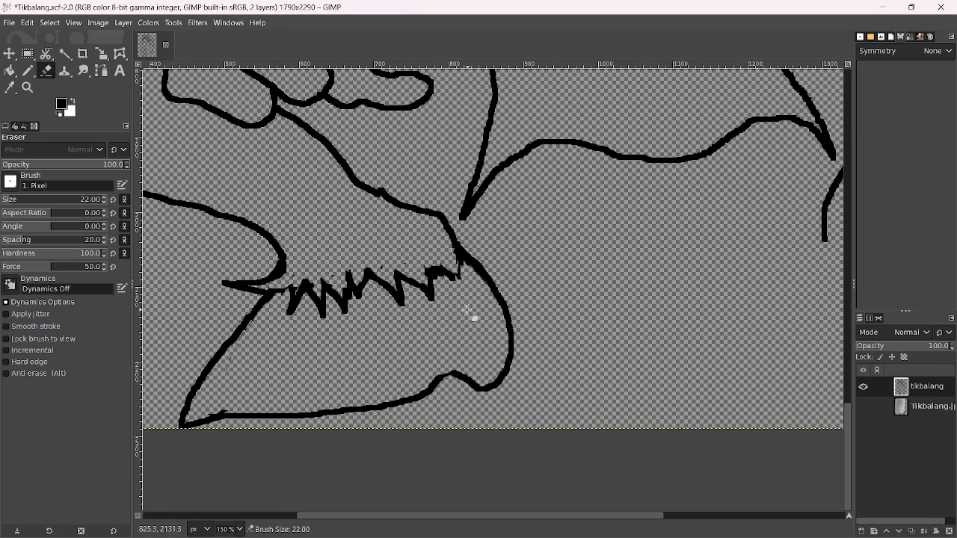
# Reduce the brush size to 1 px
pyautogui.scroll(-6, 467, 309)
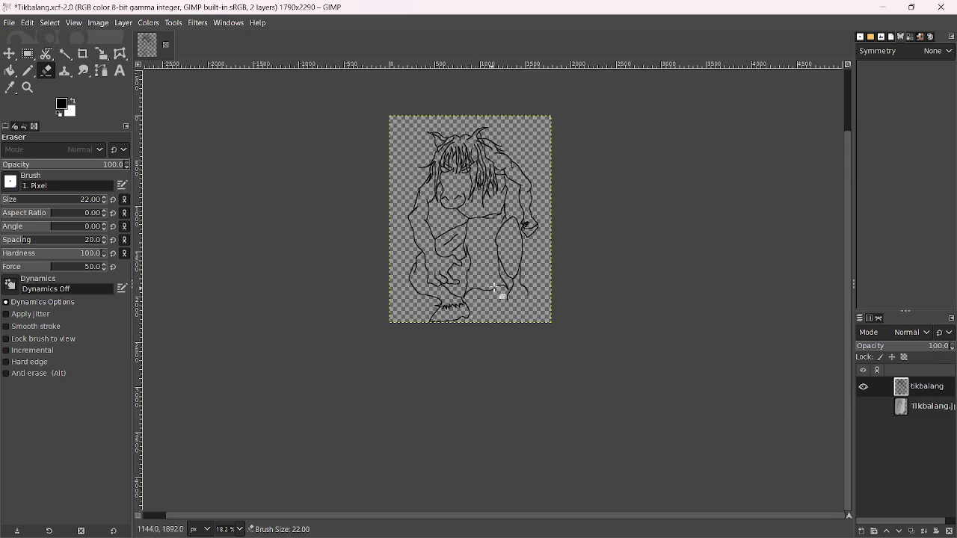
pyautogui.press('[')
pyautogui.press('[')
pyautogui.press('[')
pyautogui.press('[')
pyautogui.press('[')
pyautogui.press('[')
pyautogui.press('[')
pyautogui.press('[')
pyautogui.press('[')
pyautogui.press('[')
pyautogui.press('[')
pyautogui.press('[')
pyautogui.press('[')
pyautogui.press('[')
pyautogui.press('[')
pyautogui.press('[')
pyautogui.press('[')
pyautogui.press('[')
pyautogui.press('[')
pyautogui.press('[')
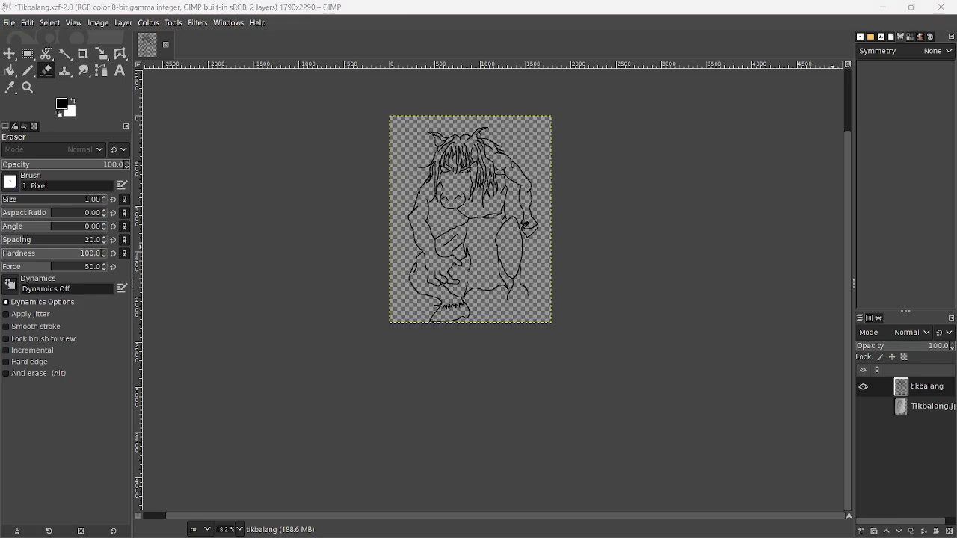
# Switch to the Pencil, dock the detached tool options back with the other dialogs and set the brush size to 10 px
pyautogui.click(28, 70)
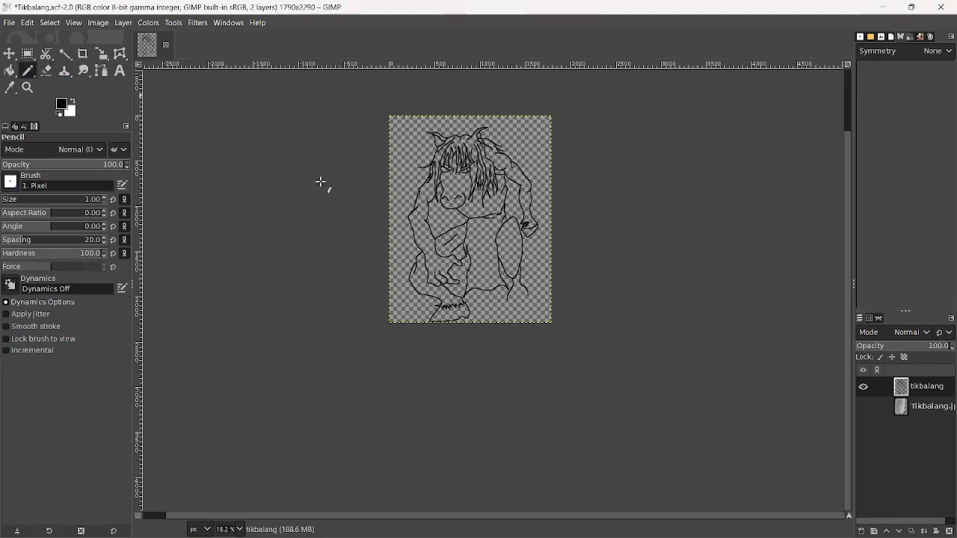
pyautogui.scroll(7, 498, 278)
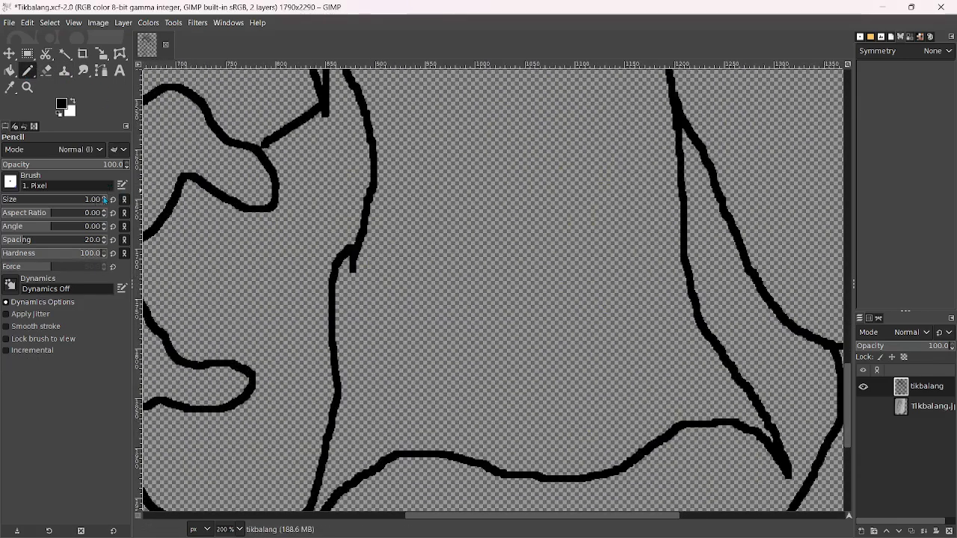
pyautogui.click(104, 200)
pyautogui.click(104, 200)
pyautogui.click(104, 200)
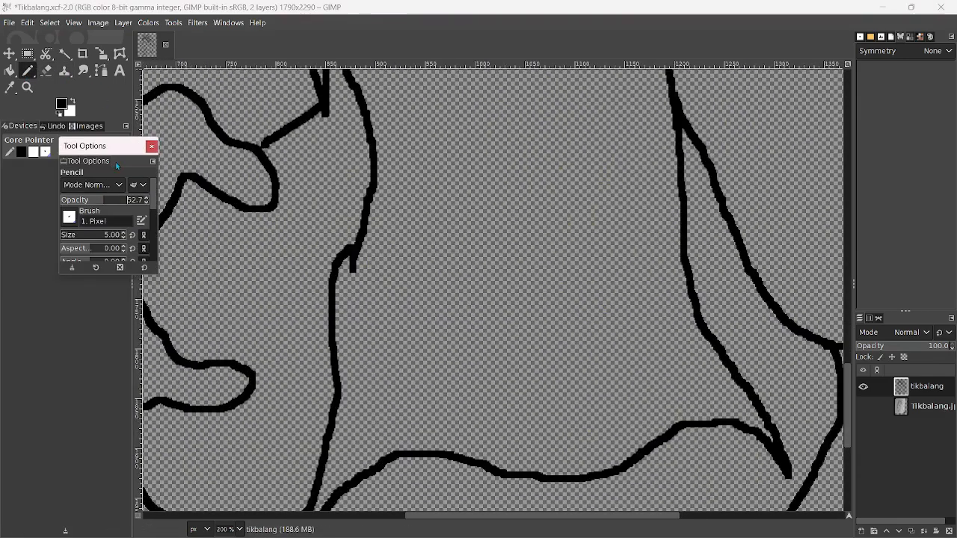
pyautogui.moveTo(113, 148); pyautogui.dragTo(72, 135)
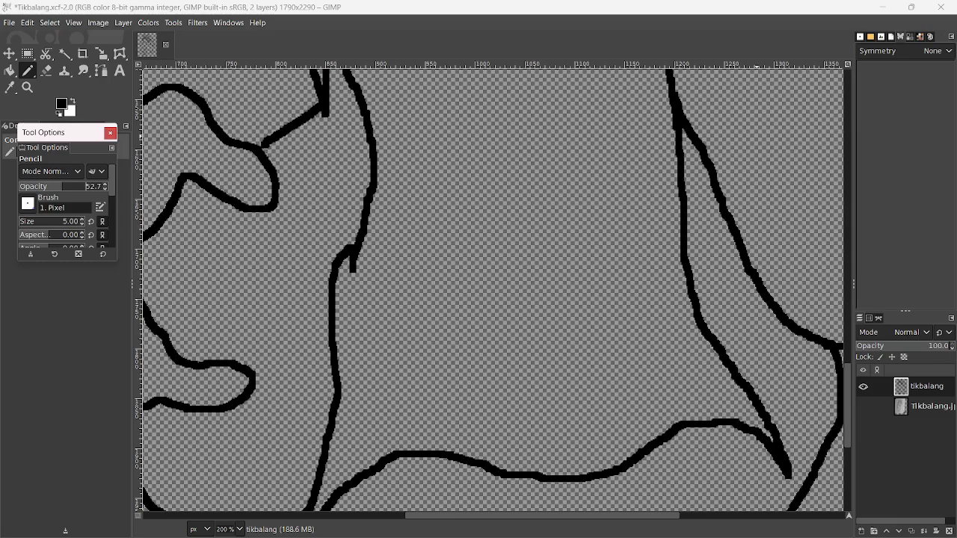
pyautogui.moveTo(46, 148); pyautogui.dragTo(73, 314)
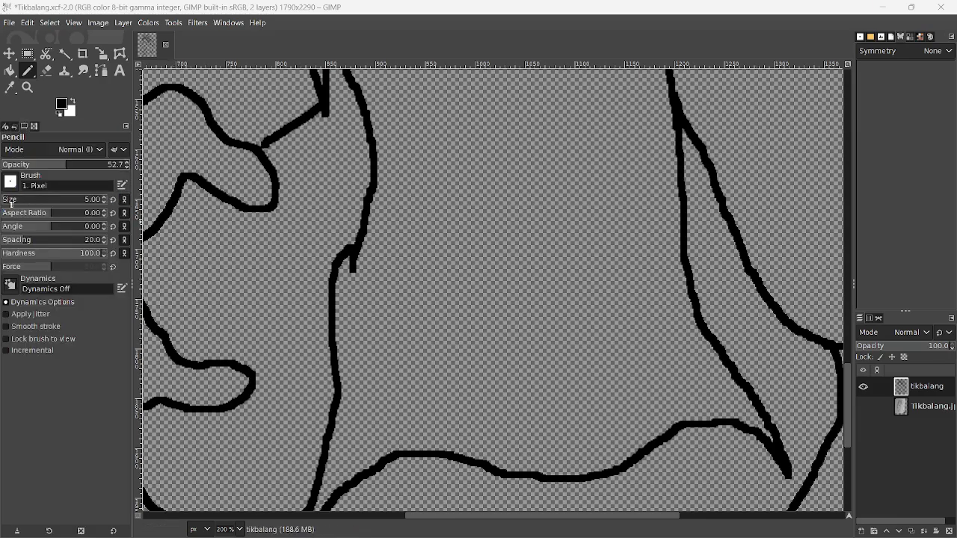
pyautogui.scroll(6, 11, 202)
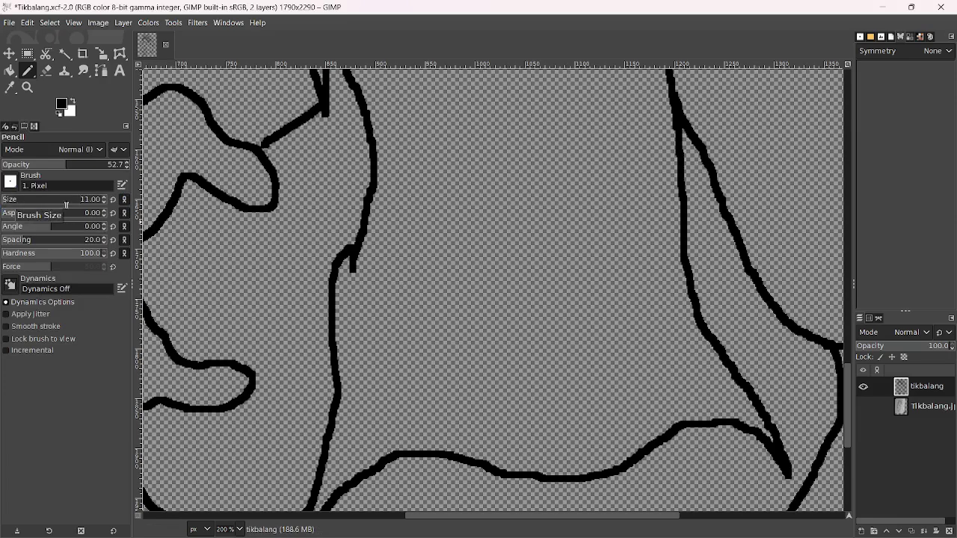
pyautogui.click(104, 203)
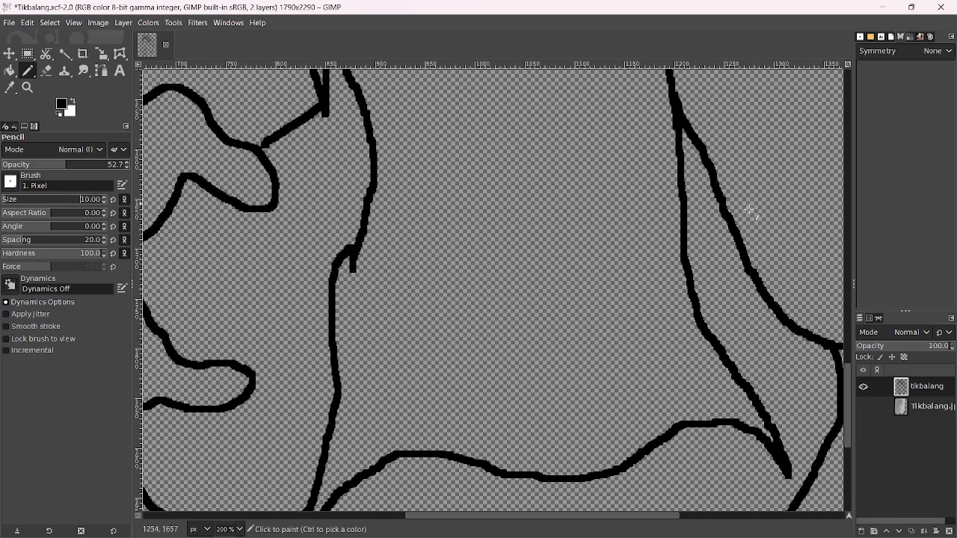
# Erase the inner scribbled strokes and the curved line across the inside of the right fist
pyautogui.scroll(-3, 718, 265)
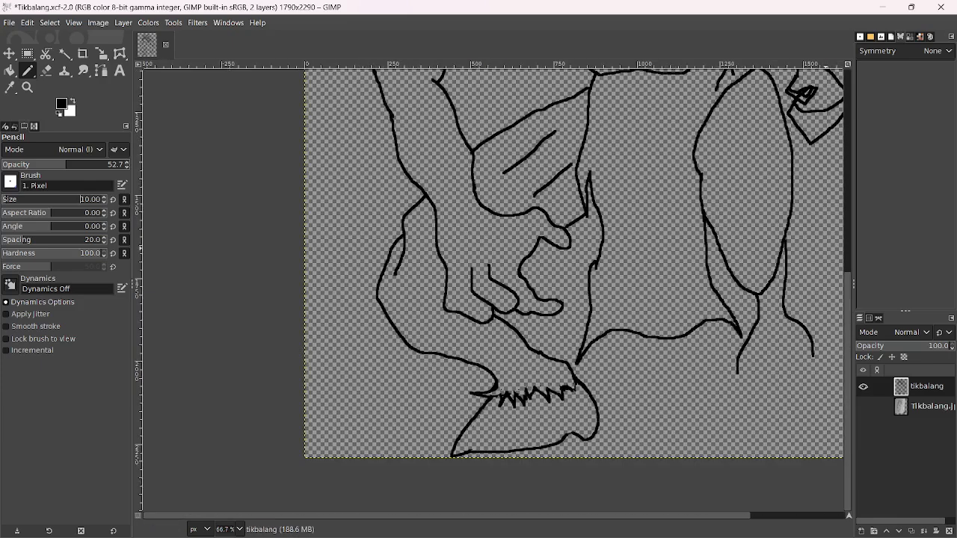
pyautogui.scroll(-3, 754, 331)
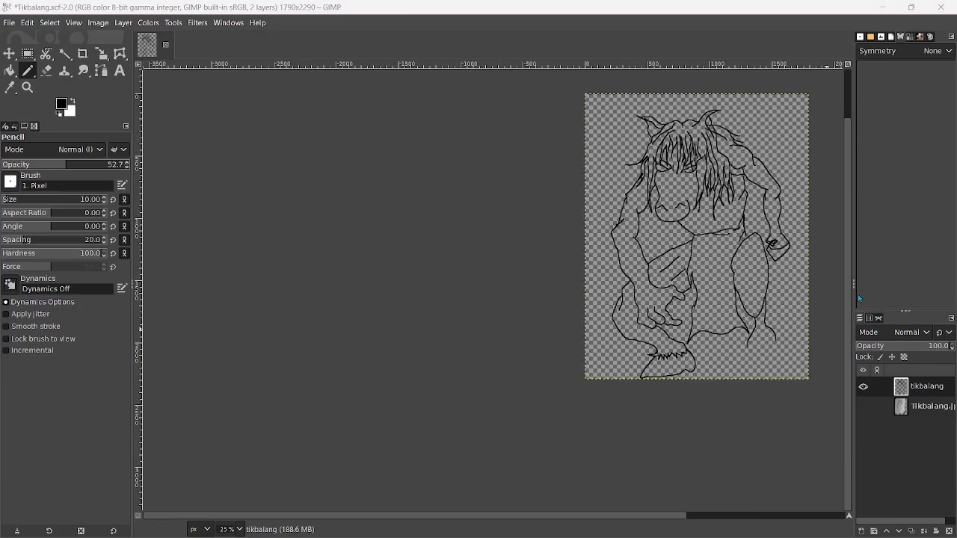
pyautogui.scroll(5, 788, 263)
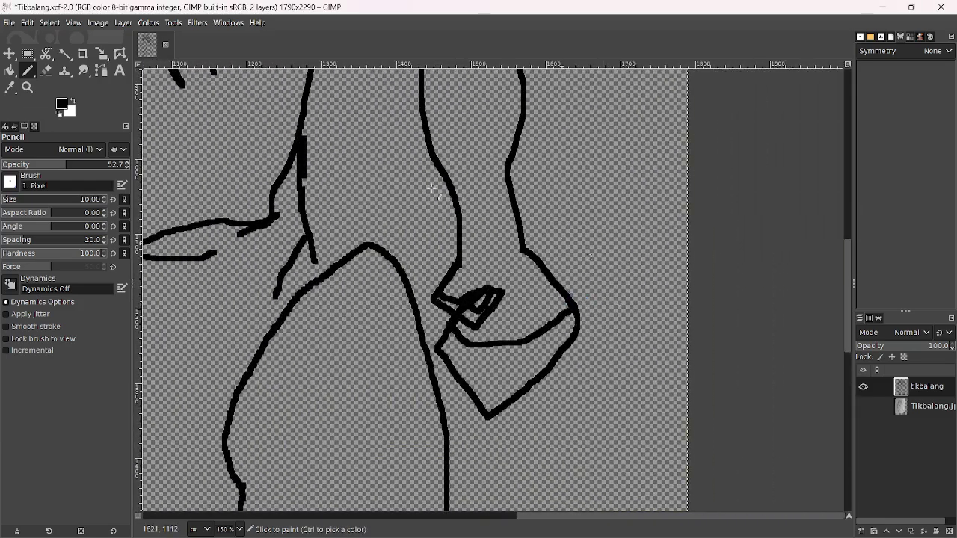
pyautogui.hotkey('shift', 'e')
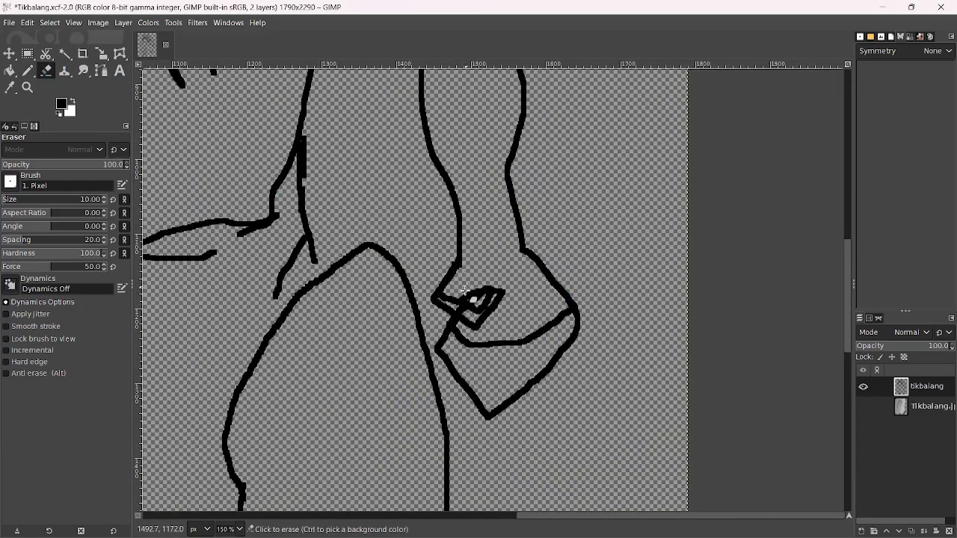
pyautogui.moveTo(464, 291)
pyautogui.mouseDown()
pyautogui.moveTo(477, 303)
pyautogui.moveTo(457, 306)
pyautogui.moveTo(466, 314)
pyautogui.moveTo(475, 302)
pyautogui.moveTo(482, 317)
pyautogui.moveTo(487, 299)
pyautogui.moveTo(484, 321)
pyautogui.moveTo(457, 338)
pyautogui.moveTo(471, 343)
pyautogui.moveTo(526, 337)
pyautogui.moveTo(565, 315)
pyautogui.mouseUp()
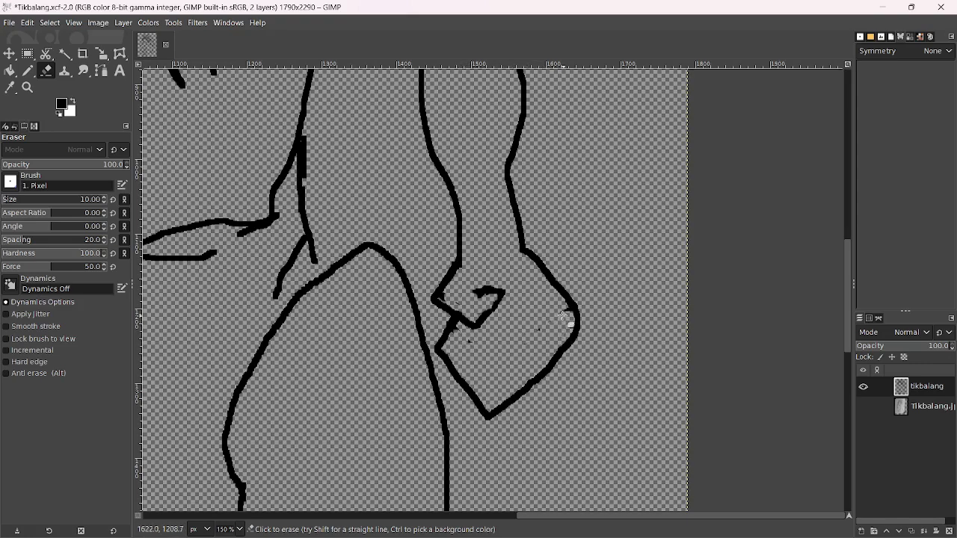
pyautogui.scroll(-5, 562, 315)
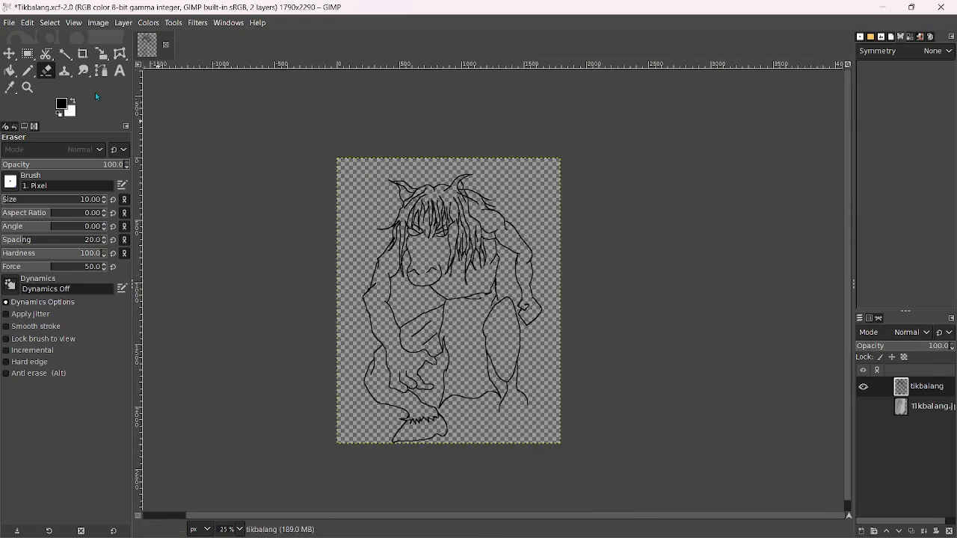
# Set the Pencil opacity to 100, join the torso's side line to the raised knee and thicken the top of the knee
pyautogui.click(28, 70)
pyautogui.scroll(7, 459, 230)
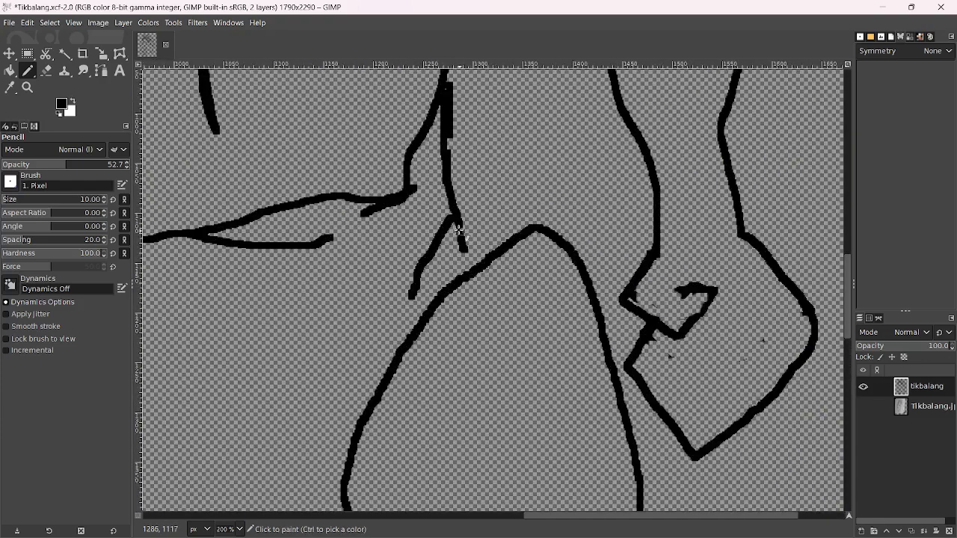
pyautogui.moveTo(459, 231)
pyautogui.mouseDown()
pyautogui.moveTo(487, 269)
pyautogui.moveTo(467, 244)
pyautogui.mouseUp()
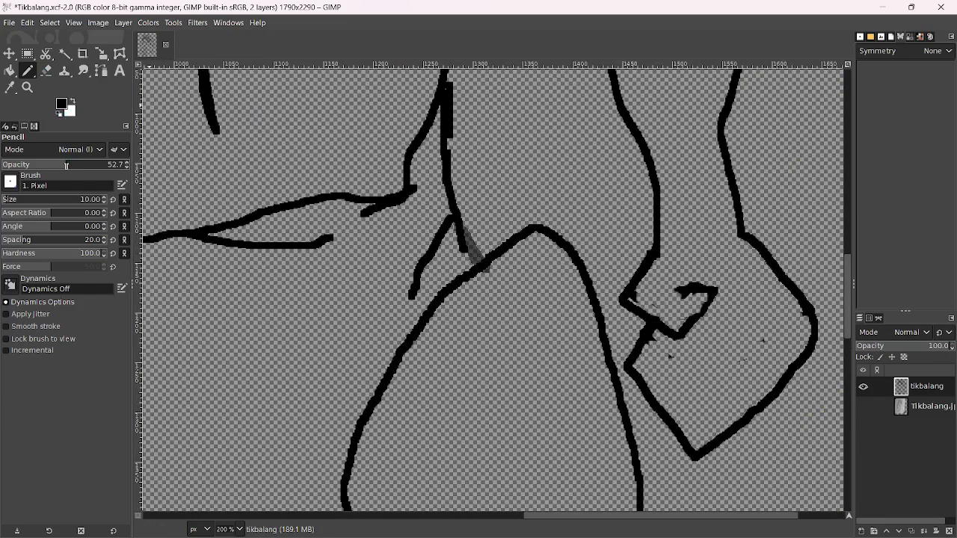
pyautogui.moveTo(67, 165); pyautogui.dragTo(152, 162)
pyautogui.moveTo(486, 264)
pyautogui.mouseDown()
pyautogui.moveTo(472, 246)
pyautogui.moveTo(485, 268)
pyautogui.moveTo(538, 231)
pyautogui.moveTo(573, 261)
pyautogui.mouseUp()
pyautogui.keyDown('ctrl'); pyautogui.scroll(-3, 583, 262); pyautogui.keyUp('ctrl')
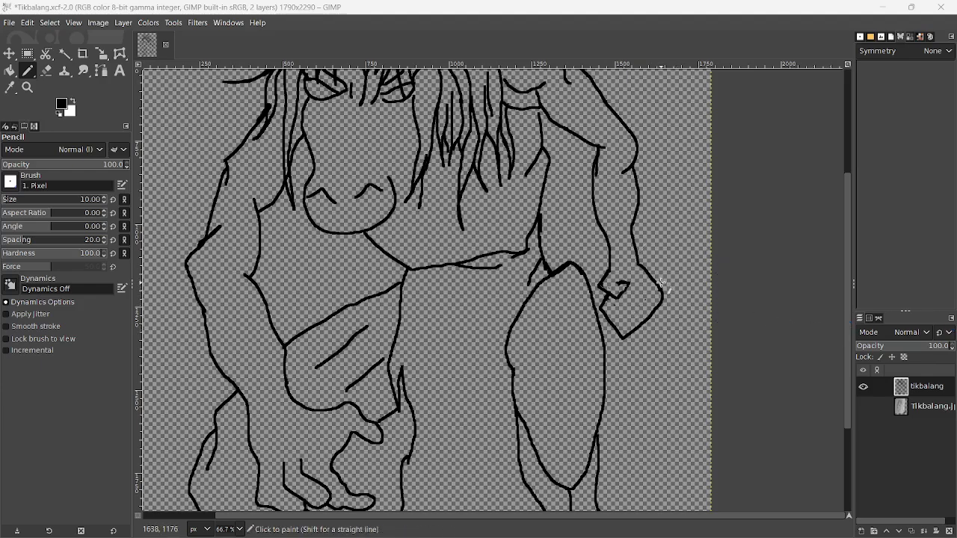
# Enlarge the eraser to 47 px and erase the right fist together with the outer wrist line
pyautogui.scroll(-1, 619, 289)
pyautogui.scroll(3, 621, 289)
pyautogui.scroll(-4, 641, 289)
pyautogui.scroll(1, 647, 277)
pyautogui.scroll(2, 647, 276)
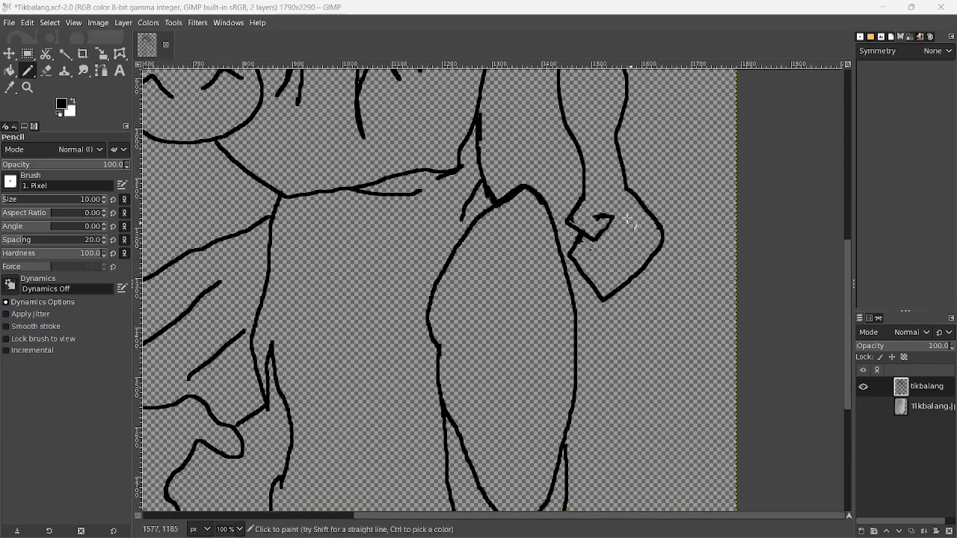
pyautogui.click(46, 71)
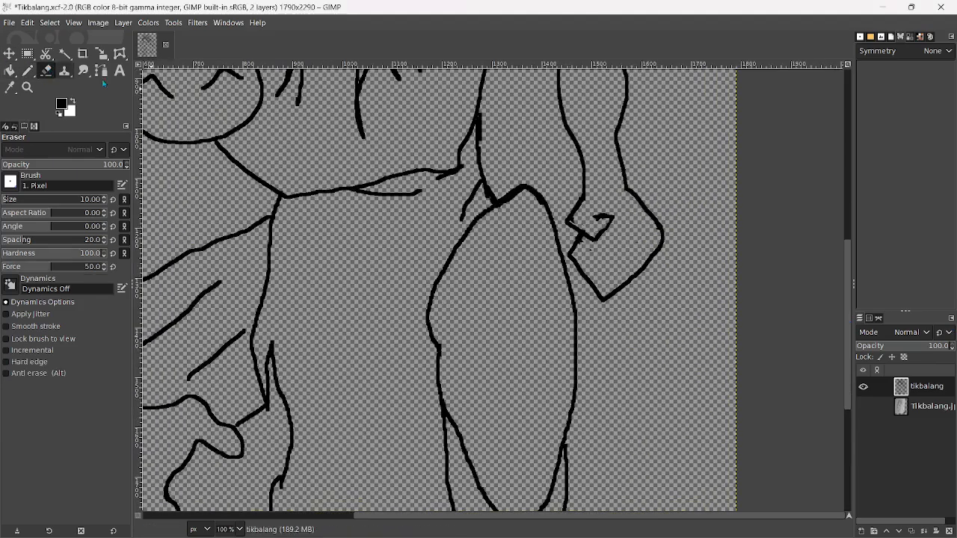
pyautogui.press(']')
pyautogui.press(']')
pyautogui.press(']')
pyautogui.press(']')
pyautogui.press(']')
pyautogui.press(']')
pyautogui.press(']')
pyautogui.press(']')
pyautogui.press(']')
pyautogui.press(']')
pyautogui.press(']')
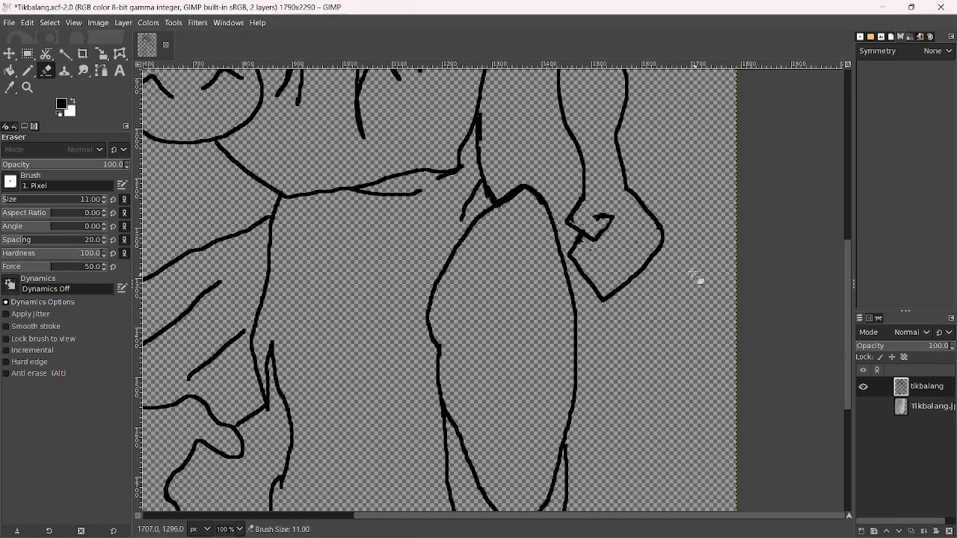
pyautogui.press(']')
pyautogui.press(']')
pyautogui.press(']')
pyautogui.press(']')
pyautogui.press(']')
pyautogui.press(']')
pyautogui.press(']')
pyautogui.press(']')
pyautogui.press(']')
pyautogui.press(']')
pyautogui.press(']')
pyautogui.moveTo(664, 243)
pyautogui.mouseDown()
pyautogui.moveTo(638, 269)
pyautogui.moveTo(621, 236)
pyautogui.moveTo(630, 197)
pyautogui.moveTo(621, 162)
pyautogui.moveTo(627, 171)
pyautogui.moveTo(601, 190)
pyautogui.moveTo(611, 215)
pyautogui.moveTo(584, 269)
pyautogui.moveTo(607, 285)
pyautogui.moveTo(644, 278)
pyautogui.mouseUp()
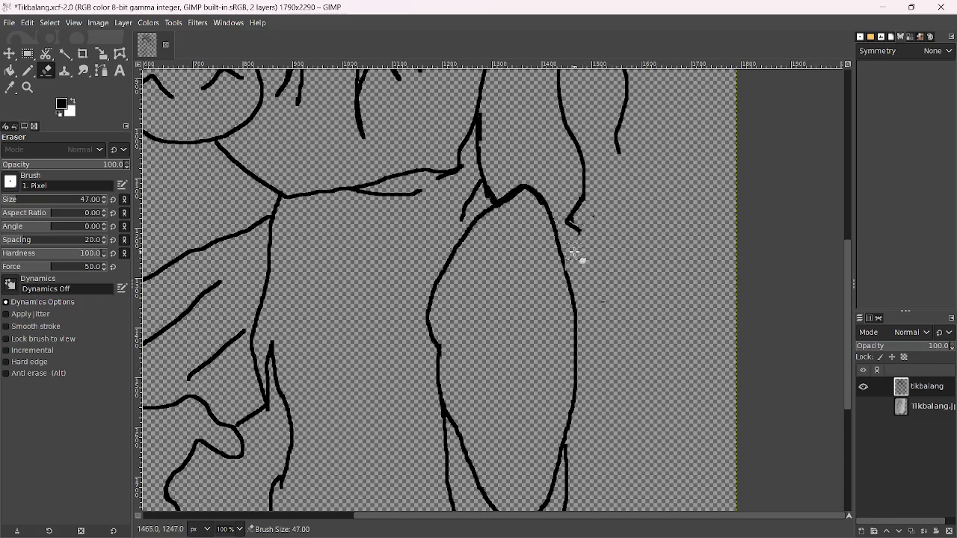
# Switch to the Pencil and reduce the brush size to 10 px
pyautogui.click(27, 71)
pyautogui.press('[')
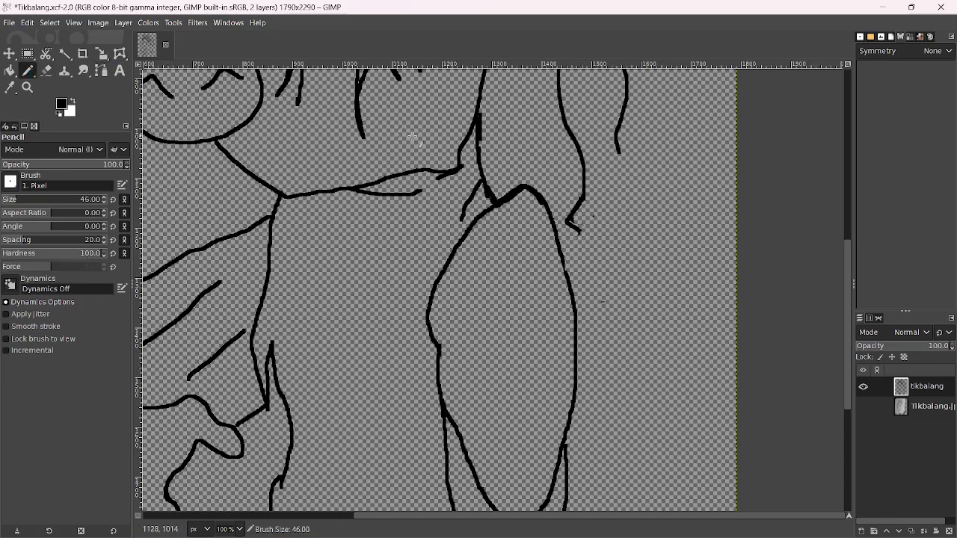
pyautogui.press('[')
pyautogui.press('[')
pyautogui.press('[')
pyautogui.press('[')
pyautogui.press('[')
pyautogui.press('[')
pyautogui.press('[')
pyautogui.press('[')
pyautogui.press('[')
pyautogui.press('[')
pyautogui.press('[')
pyautogui.press('[')
pyautogui.press('[')
pyautogui.press('[')
pyautogui.press('[')
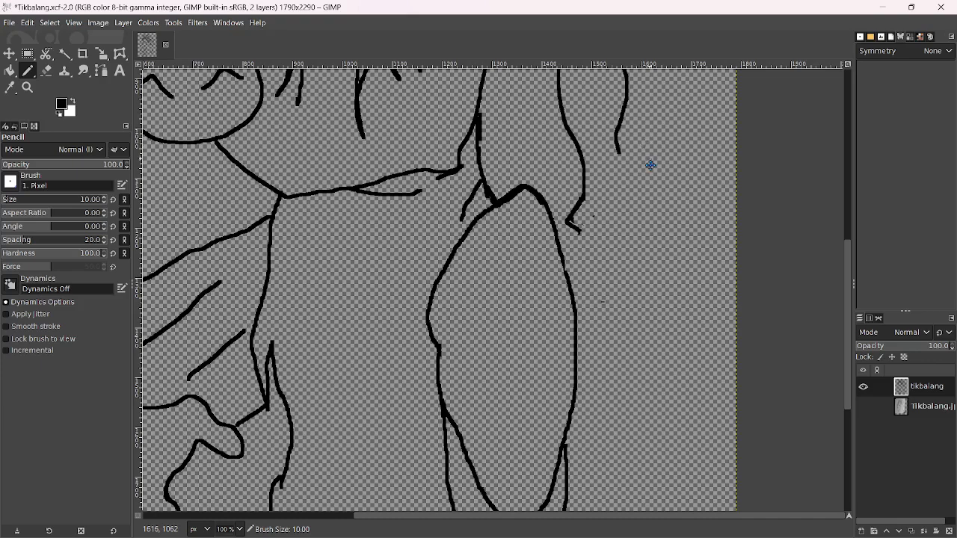
# Redraw the right forearm's outer line down around the rounded end of the fist, and add the curled line inside it
pyautogui.scroll(3, 651, 165)
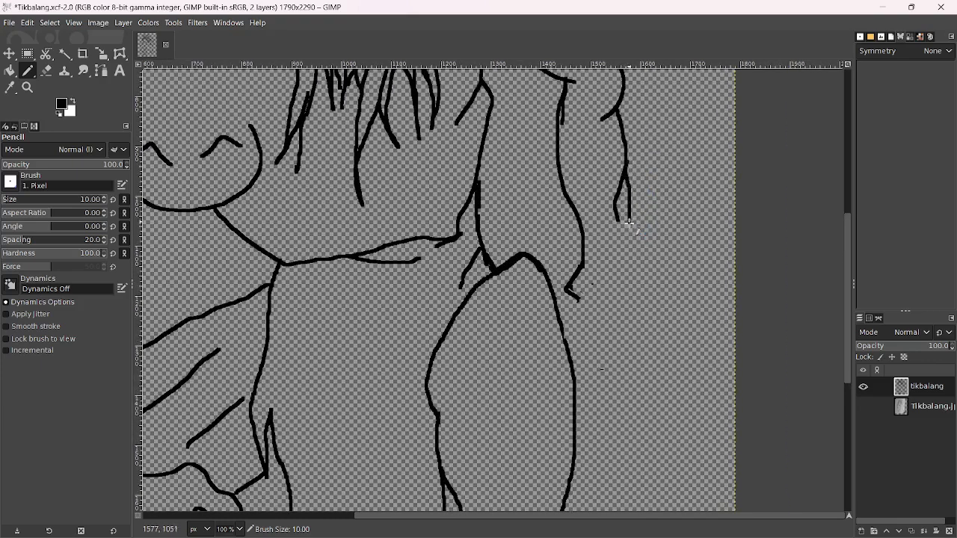
pyautogui.hotkey('ctrl', 'z')
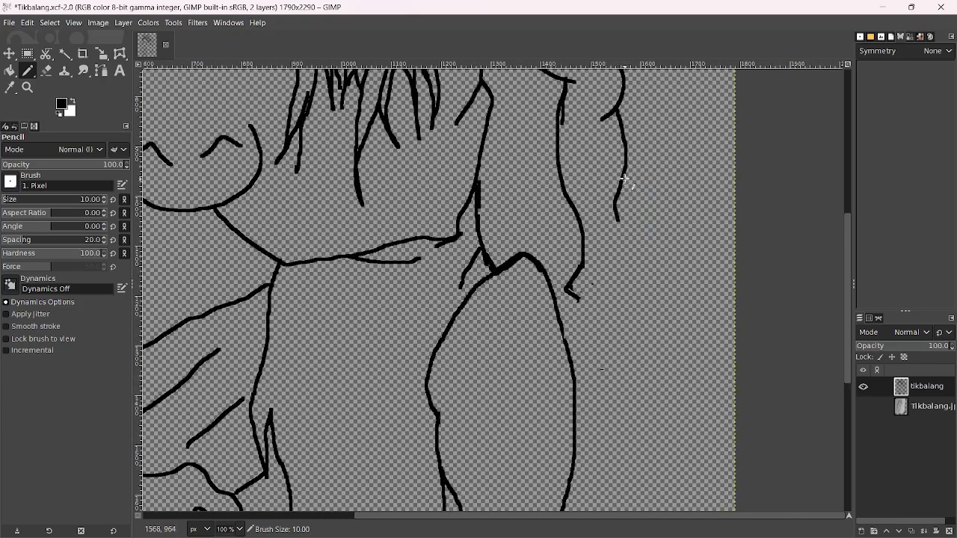
pyautogui.moveTo(627, 208); pyautogui.dragTo(634, 236)
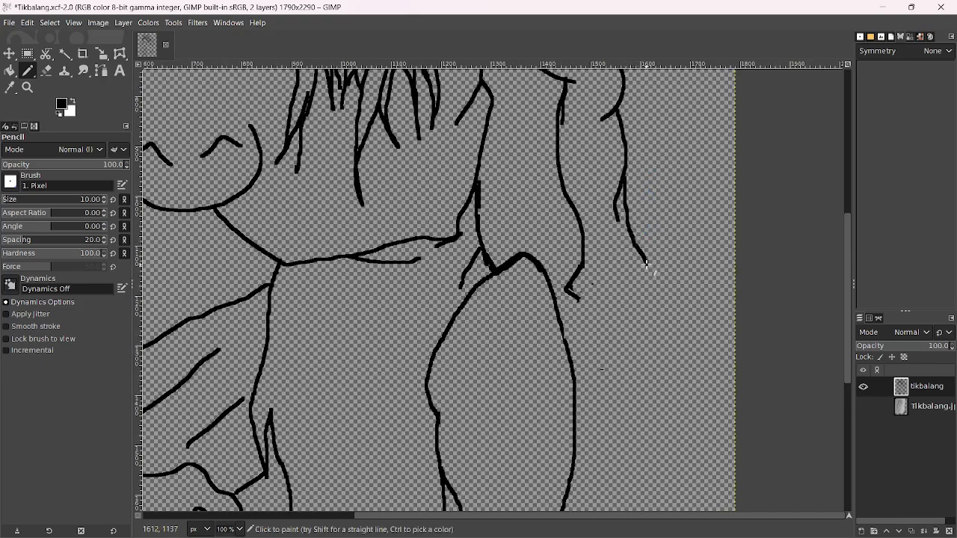
pyautogui.hotkey('ctrl', 'z')
pyautogui.moveTo(625, 180); pyautogui.dragTo(647, 270)
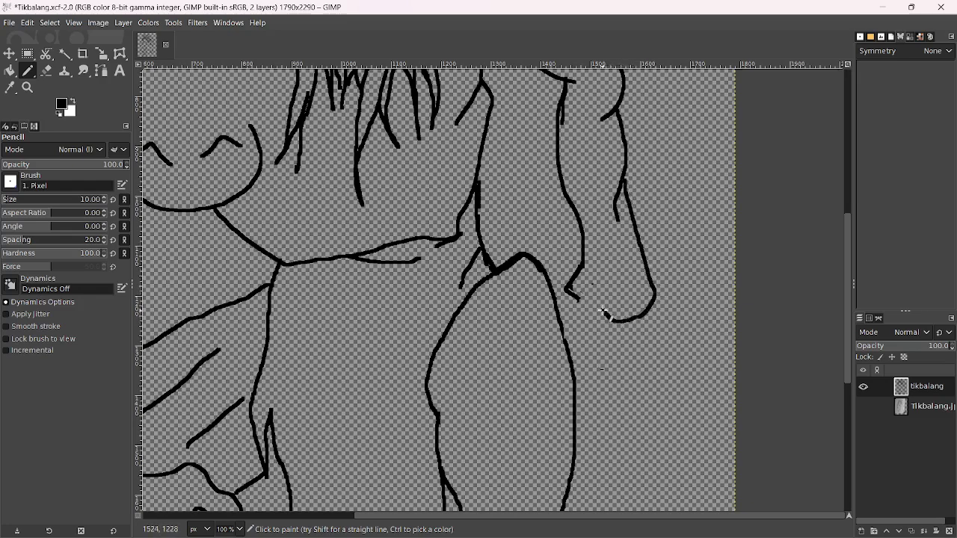
pyautogui.moveTo(597, 305); pyautogui.dragTo(604, 291)
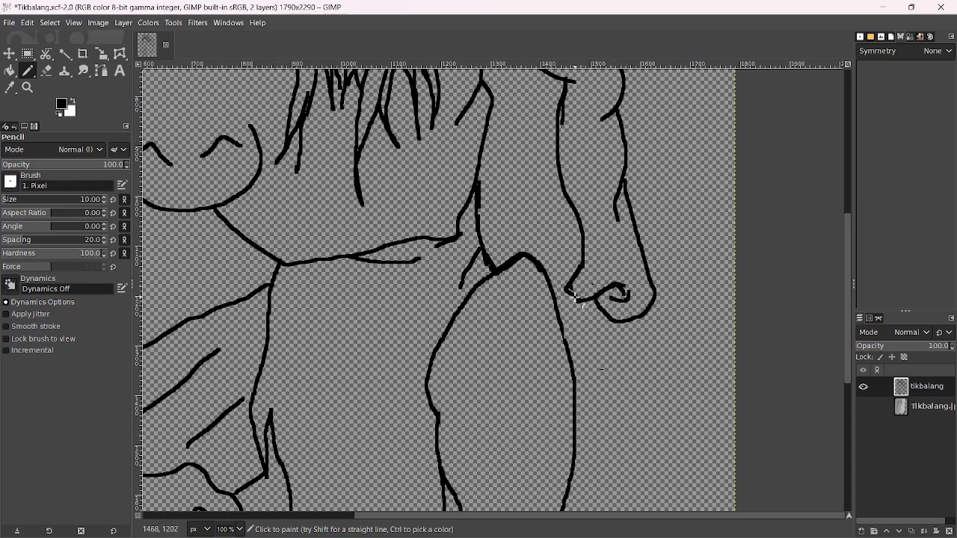
# Draw the right thumb's upper and lower lines and its tip, and outline the curled fingers below it
pyautogui.moveTo(578, 301); pyautogui.dragTo(573, 307)
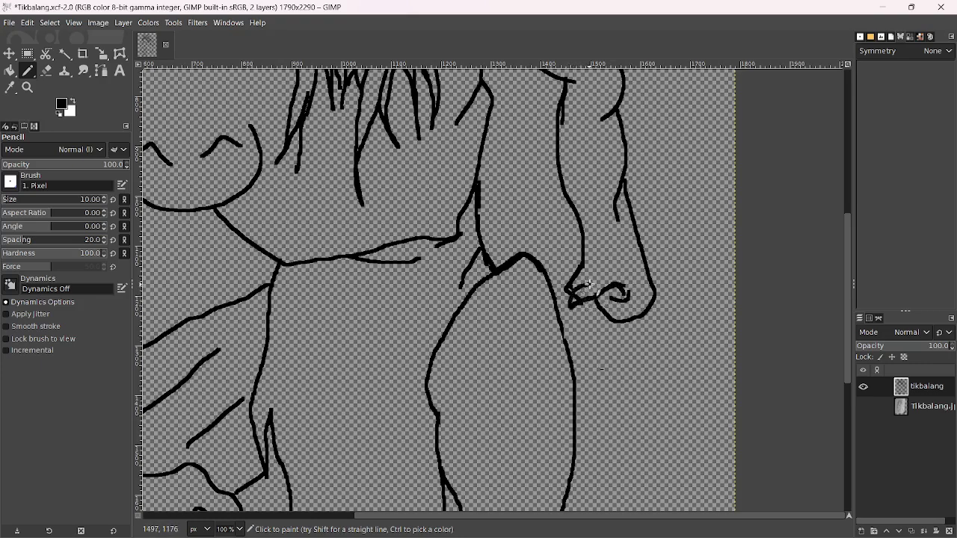
pyautogui.hotkey('ctrl', 'z')
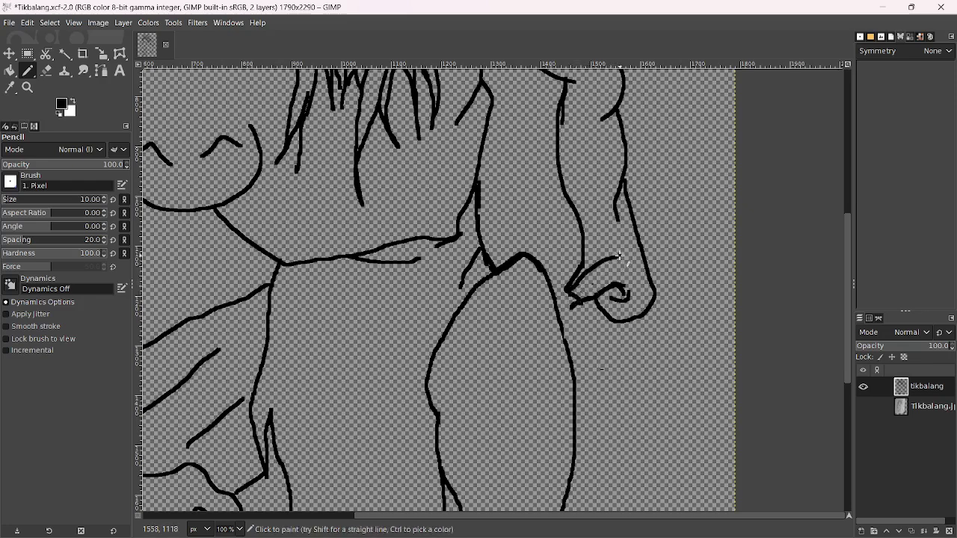
pyautogui.moveTo(637, 275); pyautogui.dragTo(624, 288)
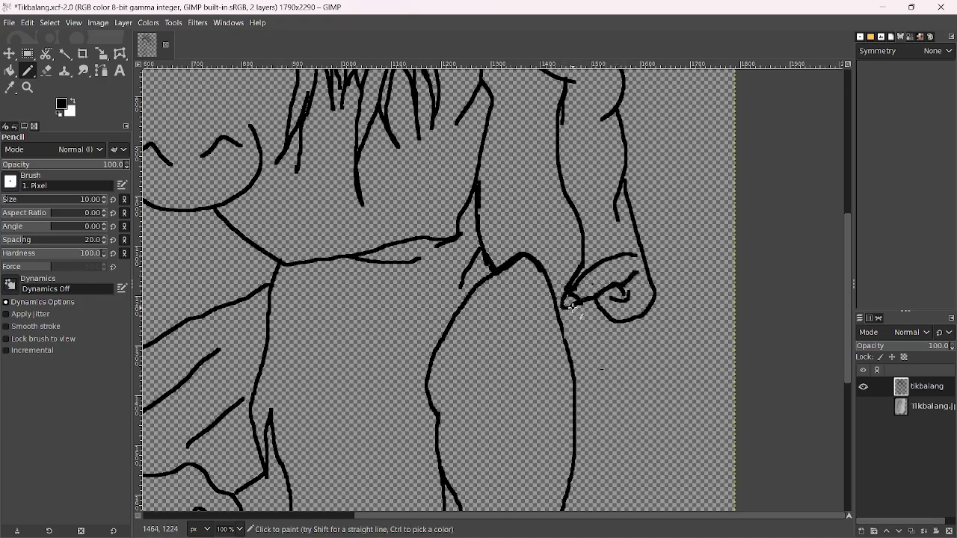
pyautogui.scroll(-2, 611, 294)
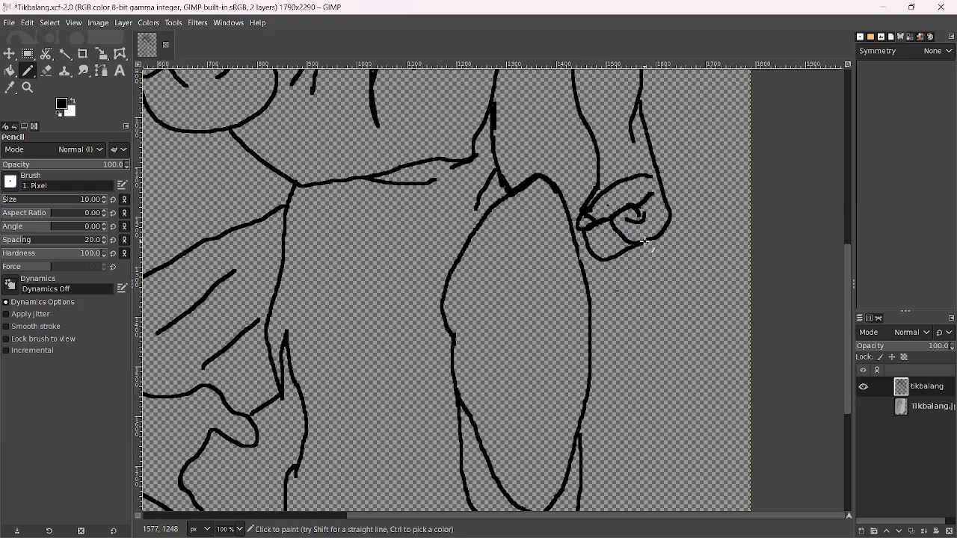
# Draw two slanted lines separating the curled fingers of the right fist
pyautogui.scroll(3, 628, 249)
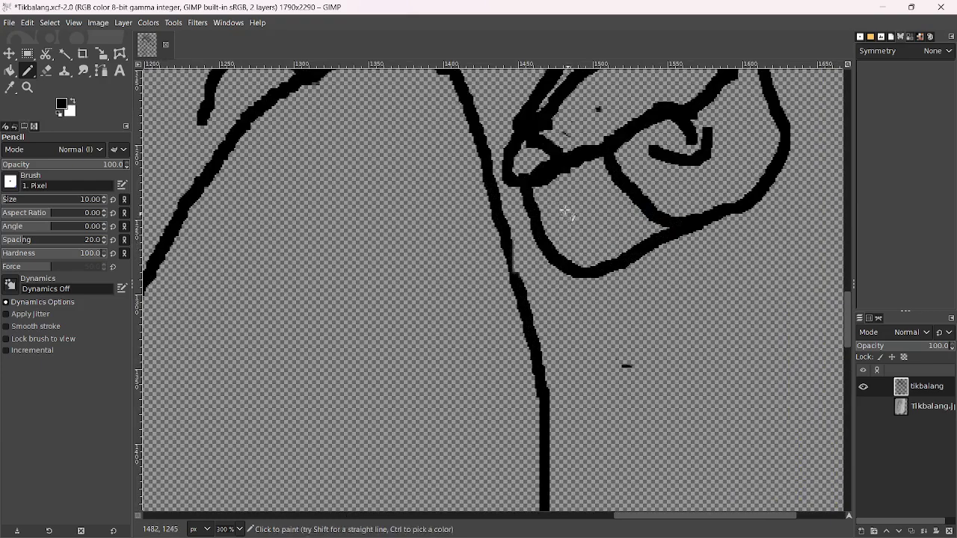
pyautogui.moveTo(561, 176)
pyautogui.mouseDown()
pyautogui.moveTo(572, 224)
pyautogui.moveTo(602, 263)
pyautogui.mouseUp()
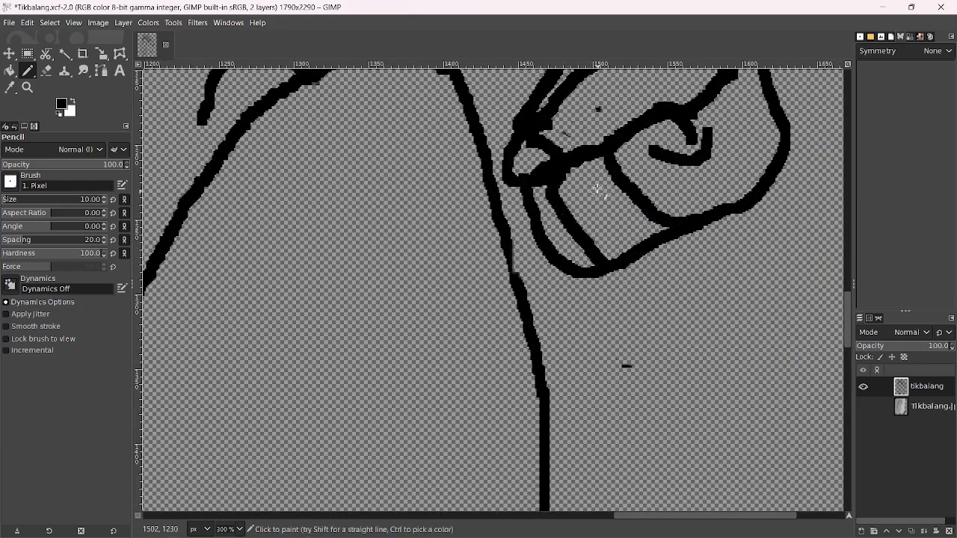
pyautogui.moveTo(590, 163)
pyautogui.mouseDown()
pyautogui.moveTo(583, 184)
pyautogui.moveTo(632, 256)
pyautogui.mouseUp()
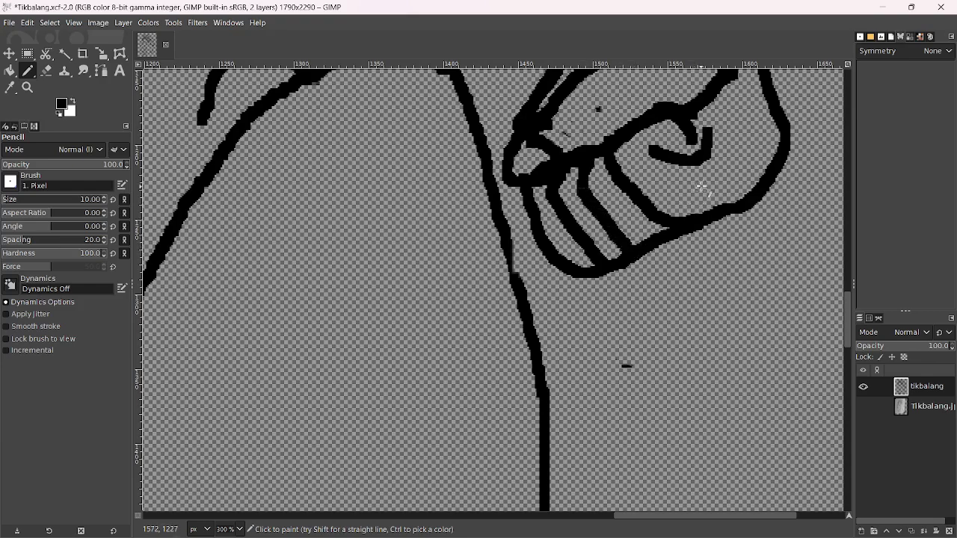
# Erase the small overlapping loop at the right thumb's tip and thin the two finger separation lines
pyautogui.scroll(-3, 574, 237)
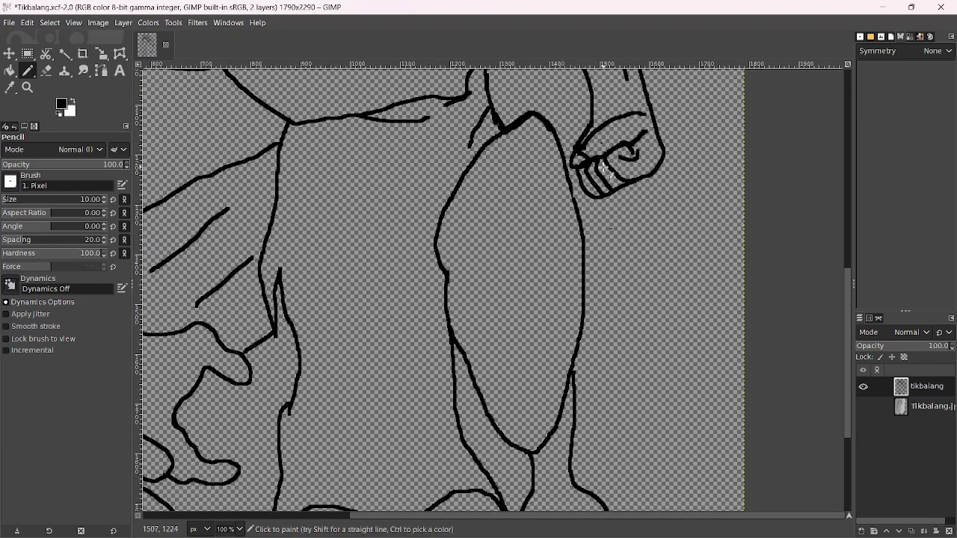
pyautogui.scroll(2, 602, 223)
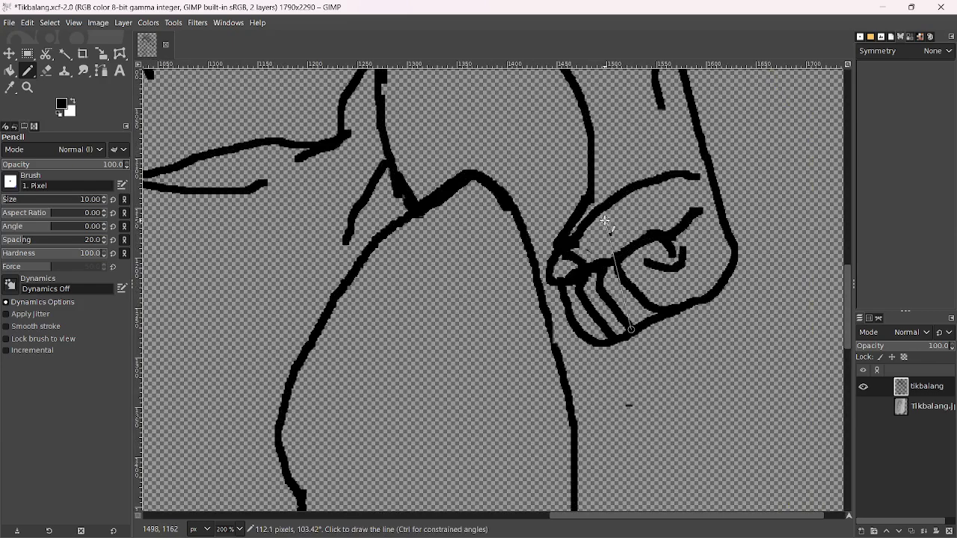
pyautogui.hotkey('shift', 'e')
pyautogui.moveTo(576, 264)
pyautogui.mouseDown()
pyautogui.moveTo(567, 256)
pyautogui.moveTo(592, 261)
pyautogui.moveTo(578, 255)
pyautogui.moveTo(581, 243)
pyautogui.moveTo(565, 263)
pyautogui.moveTo(590, 256)
pyautogui.mouseUp()
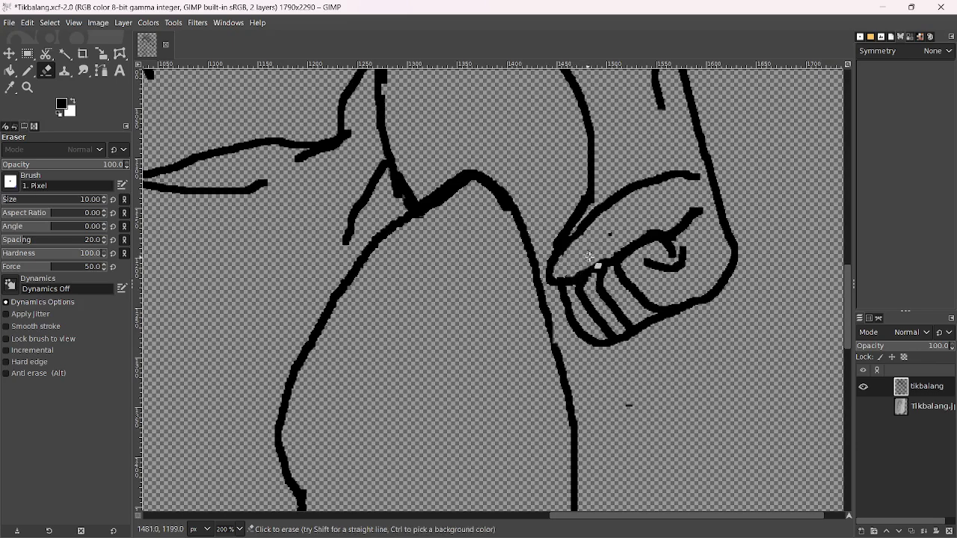
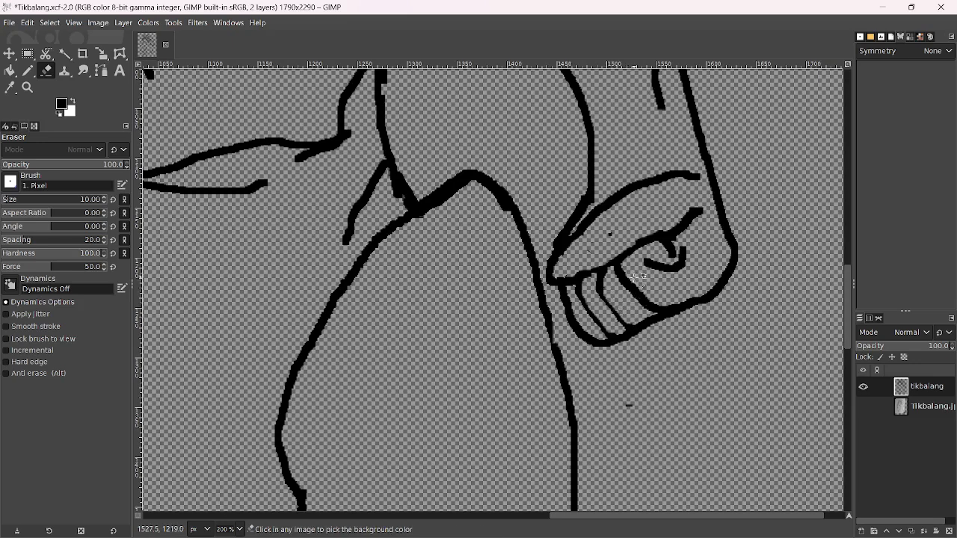
# Erase the lower stretch of the right thumb's upper line, redraw it with the Pencil down to the wrist and thicken the thumb tip
pyautogui.scroll(-6, 632, 310)
pyautogui.scroll(6, 643, 275)
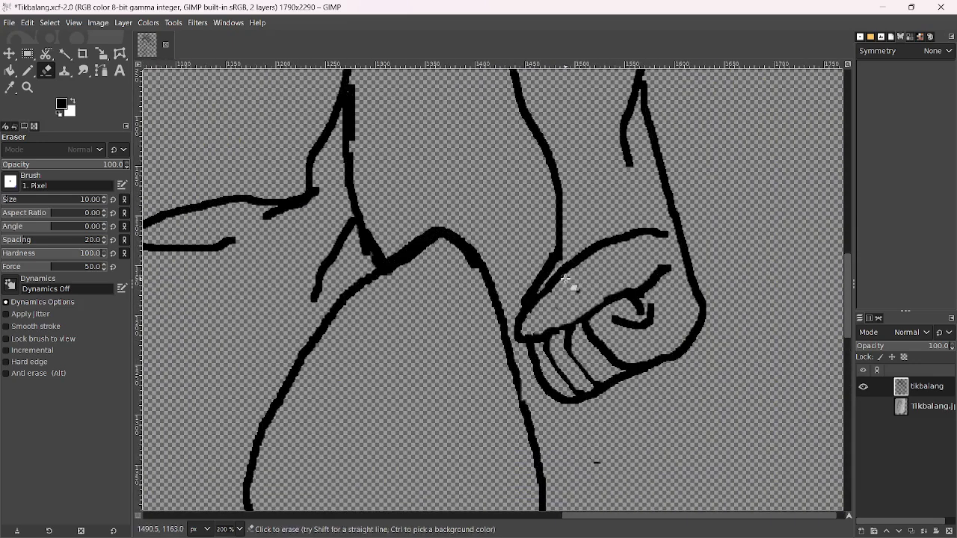
pyautogui.moveTo(564, 280)
pyautogui.mouseDown()
pyautogui.moveTo(551, 288)
pyautogui.moveTo(590, 254)
pyautogui.moveTo(550, 277)
pyautogui.mouseUp()
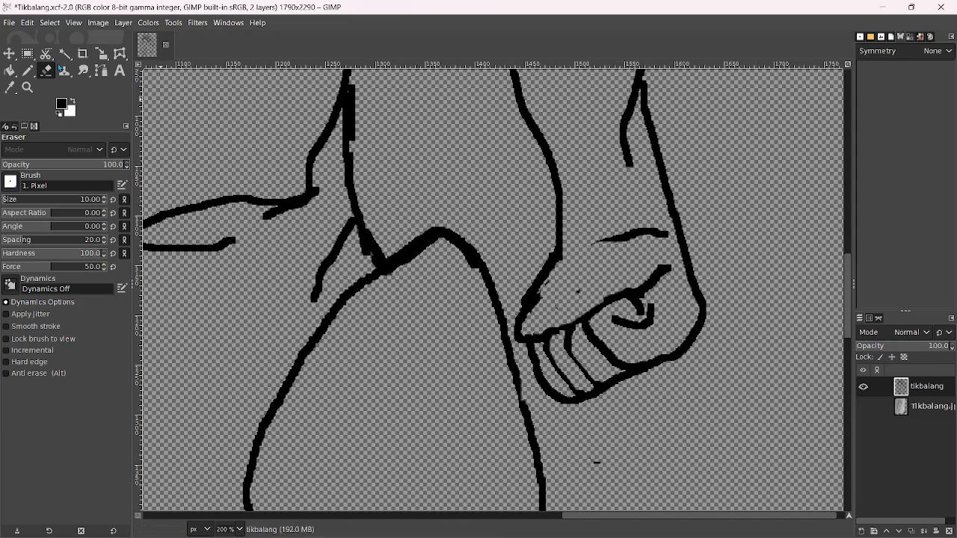
pyautogui.click(28, 70)
pyautogui.scroll(2, 629, 233)
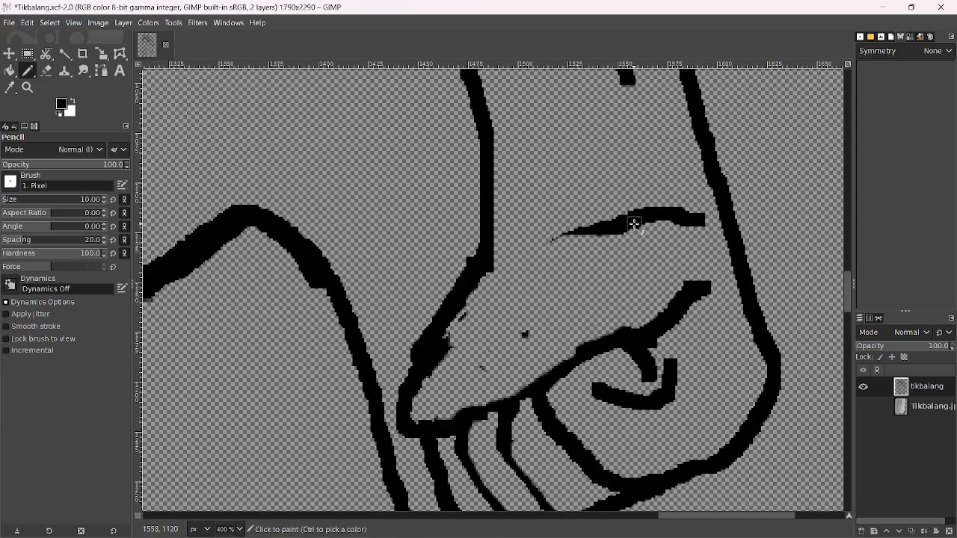
pyautogui.moveTo(635, 220)
pyautogui.mouseDown()
pyautogui.moveTo(592, 245)
pyautogui.moveTo(487, 340)
pyautogui.moveTo(383, 394)
pyautogui.moveTo(419, 393)
pyautogui.moveTo(412, 389)
pyautogui.moveTo(402, 447)
pyautogui.moveTo(446, 420)
pyautogui.moveTo(430, 407)
pyautogui.moveTo(441, 416)
pyautogui.moveTo(497, 400)
pyautogui.mouseUp()
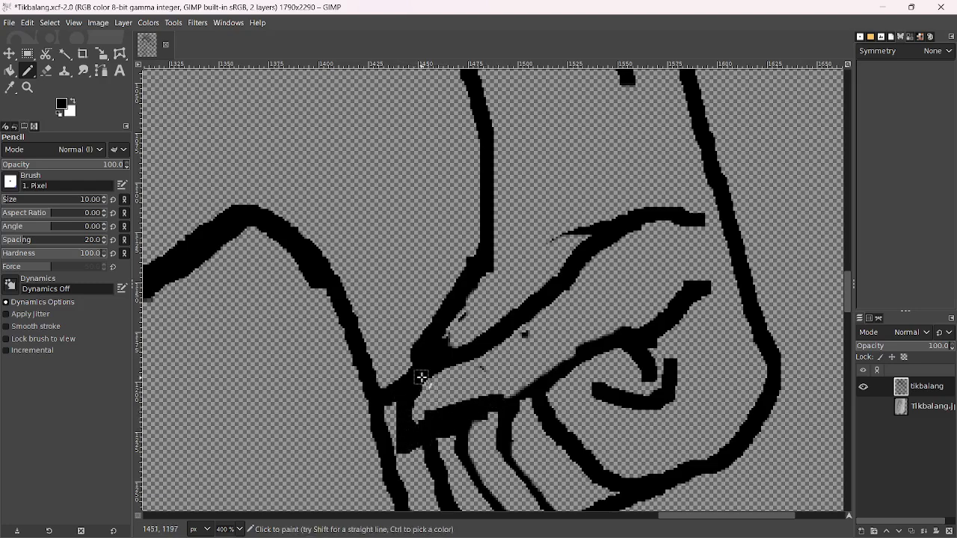
# Erase the overshoot between the right thumb and the knee, and clean the rough marks along the thumb's upper line
pyautogui.hotkey('shift', 'e')
pyautogui.moveTo(399, 391)
pyautogui.mouseDown()
pyautogui.moveTo(414, 335)
pyautogui.moveTo(404, 365)
pyautogui.moveTo(460, 315)
pyautogui.moveTo(444, 348)
pyautogui.moveTo(487, 324)
pyautogui.mouseUp()
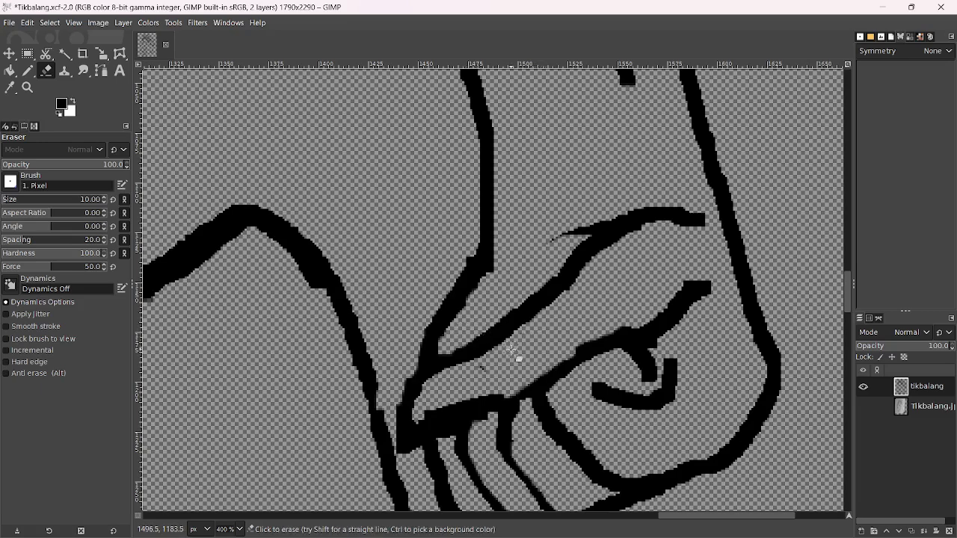
pyautogui.hotkey('shift', '2')
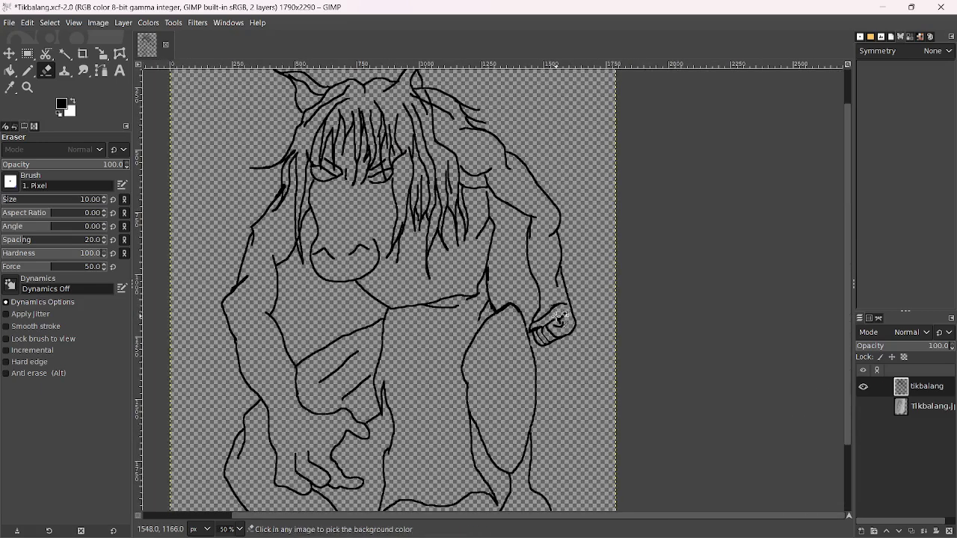
pyautogui.scroll(5, 557, 308)
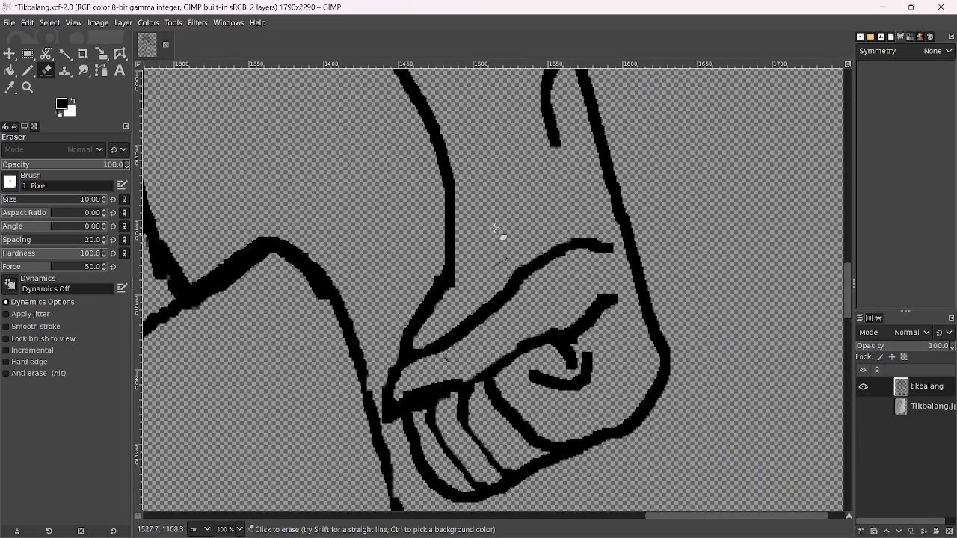
# With the Pencil, add a second line from the wrist into the thumb's upper edge and build up the knuckle lines beneath the thumb
pyautogui.press('n')
pyautogui.scroll(1, 456, 299)
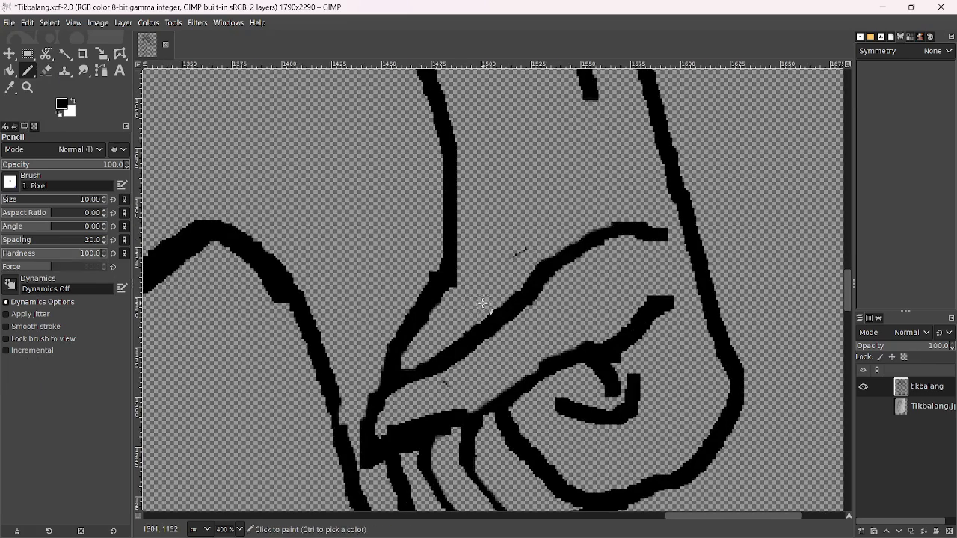
pyautogui.moveTo(403, 352)
pyautogui.mouseDown()
pyautogui.moveTo(382, 395)
pyautogui.moveTo(426, 328)
pyautogui.moveTo(473, 293)
pyautogui.moveTo(589, 237)
pyautogui.mouseUp()
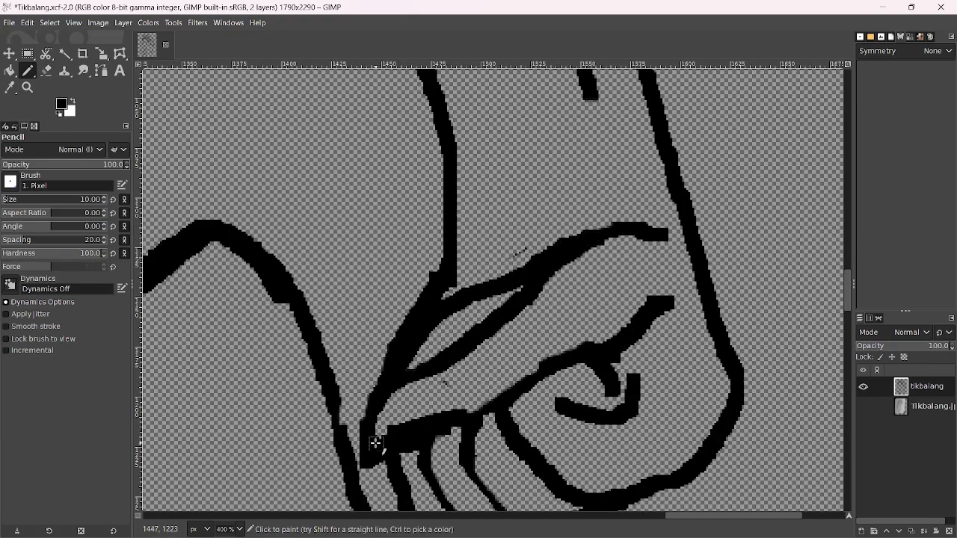
pyautogui.moveTo(375, 446)
pyautogui.mouseDown()
pyautogui.moveTo(516, 345)
pyautogui.moveTo(622, 321)
pyautogui.moveTo(677, 283)
pyautogui.mouseUp()
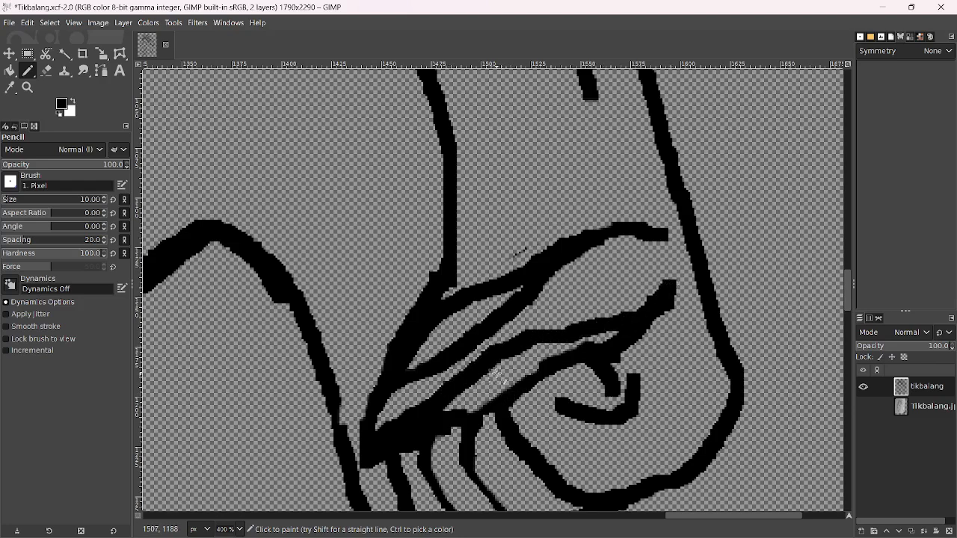
pyautogui.moveTo(498, 374); pyautogui.dragTo(449, 434)
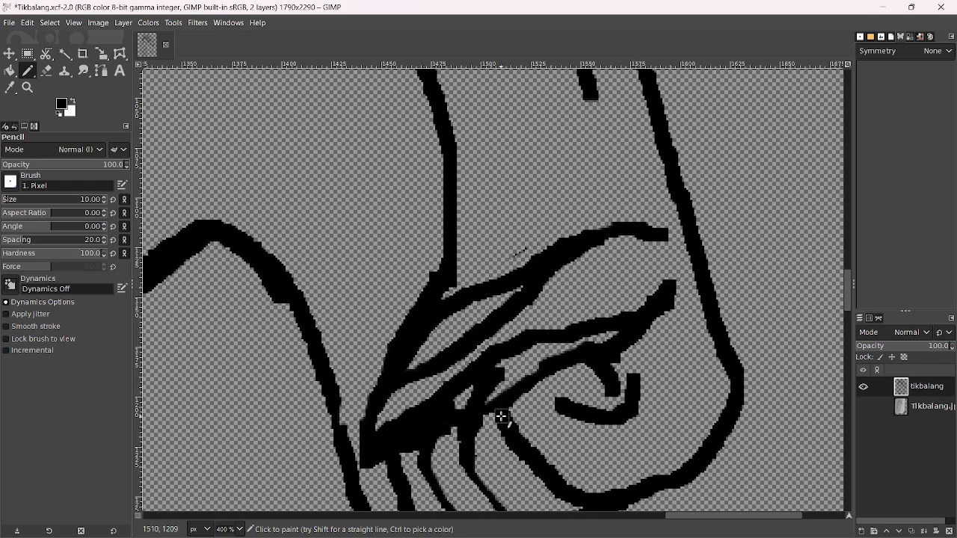
pyautogui.moveTo(501, 417)
pyautogui.mouseDown()
pyautogui.moveTo(582, 335)
pyautogui.moveTo(611, 374)
pyautogui.mouseUp()
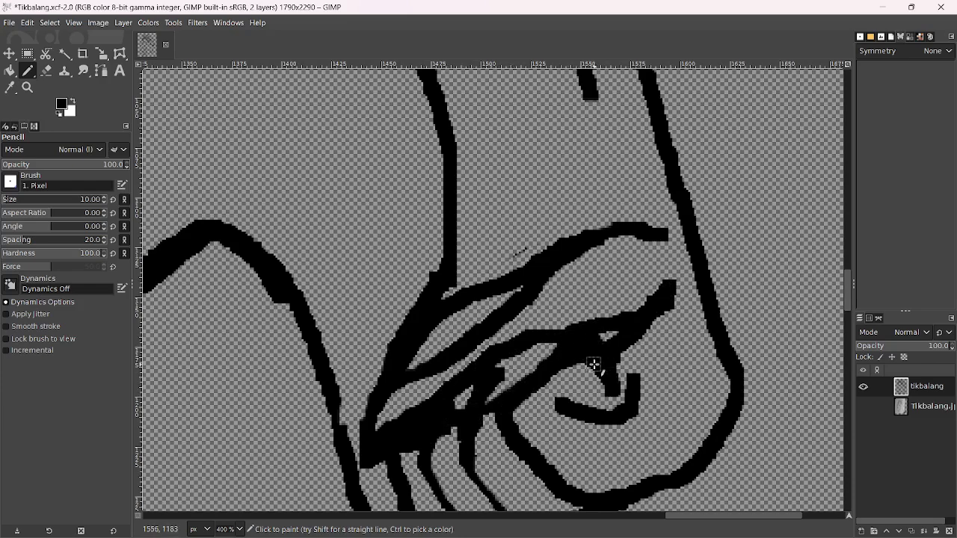
# Erase the excess black between the right fist's knuckles, opening and thinning the gaps between the curled fingers
pyautogui.hotkey('shift', 'e')
pyautogui.moveTo(504, 379)
pyautogui.mouseDown()
pyautogui.moveTo(495, 403)
pyautogui.moveTo(496, 453)
pyautogui.mouseUp()
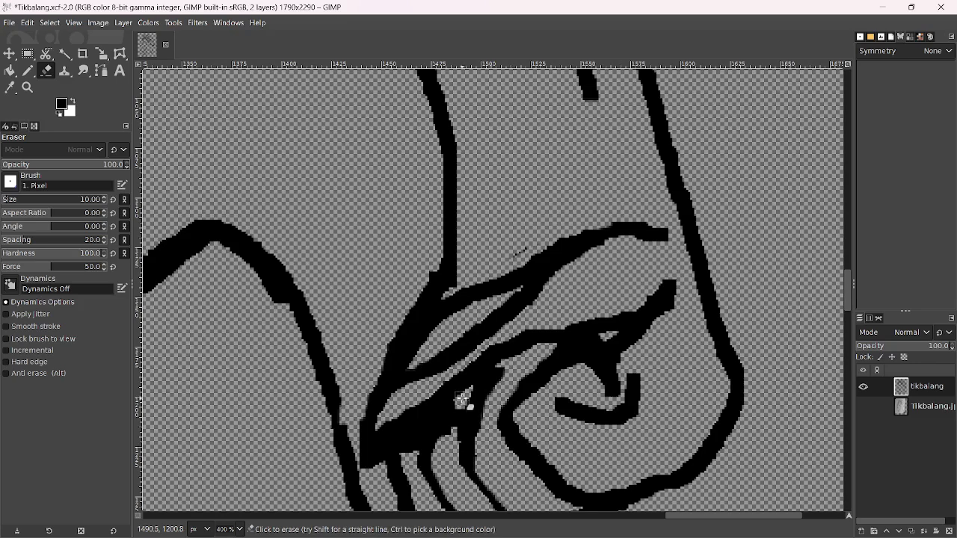
pyautogui.moveTo(462, 400); pyautogui.dragTo(452, 472)
pyautogui.scroll(-3, 451, 464)
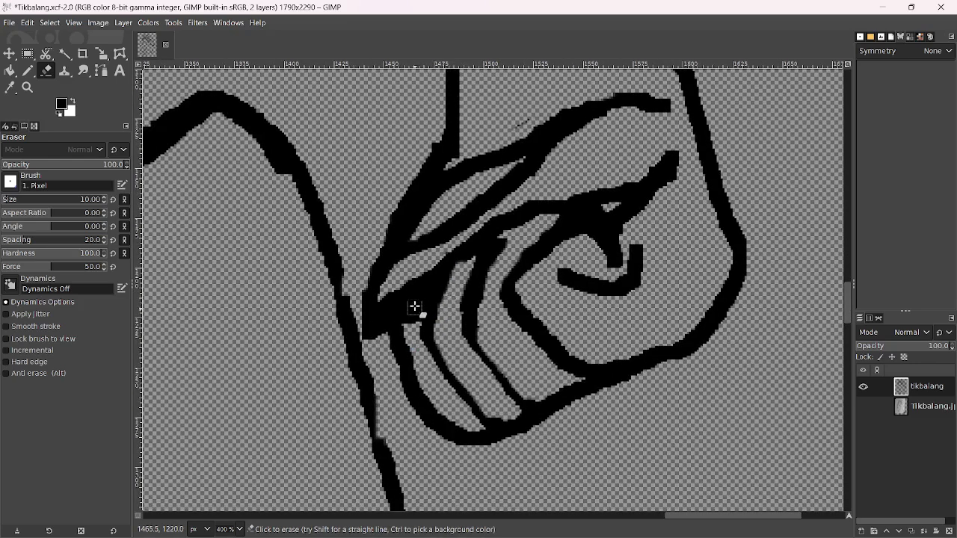
pyautogui.moveTo(415, 306)
pyautogui.mouseDown()
pyautogui.moveTo(411, 331)
pyautogui.moveTo(427, 367)
pyautogui.moveTo(412, 354)
pyautogui.moveTo(432, 399)
pyautogui.mouseUp()
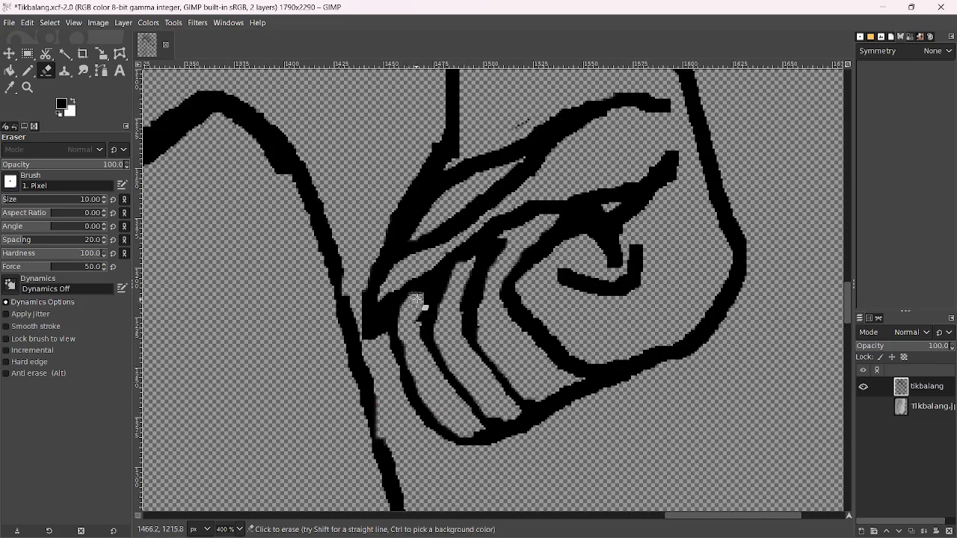
pyautogui.moveTo(417, 299)
pyautogui.mouseDown()
pyautogui.moveTo(412, 321)
pyautogui.moveTo(429, 314)
pyautogui.moveTo(434, 284)
pyautogui.moveTo(465, 262)
pyautogui.moveTo(446, 303)
pyautogui.moveTo(467, 259)
pyautogui.moveTo(526, 228)
pyautogui.moveTo(501, 249)
pyautogui.moveTo(486, 296)
pyautogui.moveTo(496, 349)
pyautogui.mouseUp()
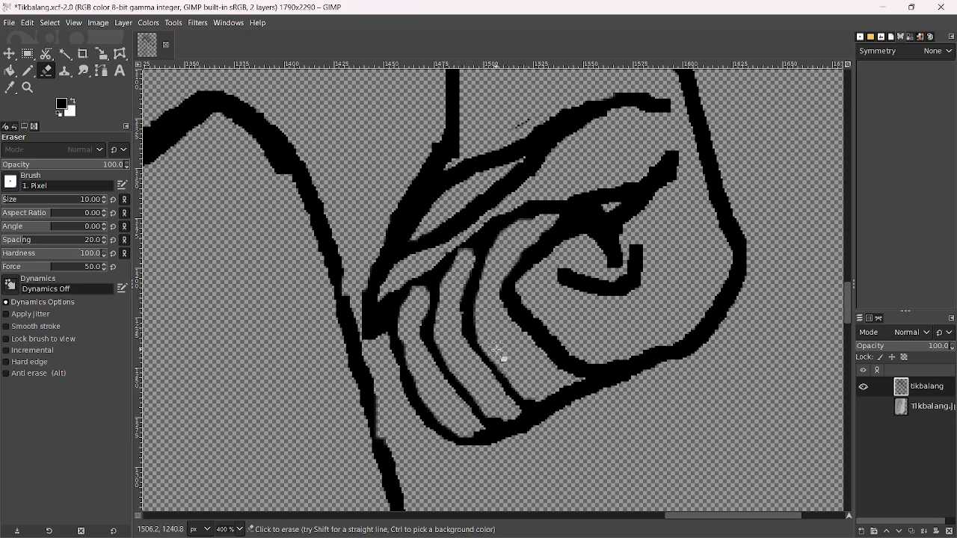
pyautogui.moveTo(528, 298)
pyautogui.mouseDown()
pyautogui.moveTo(527, 280)
pyautogui.moveTo(548, 261)
pyautogui.mouseUp()
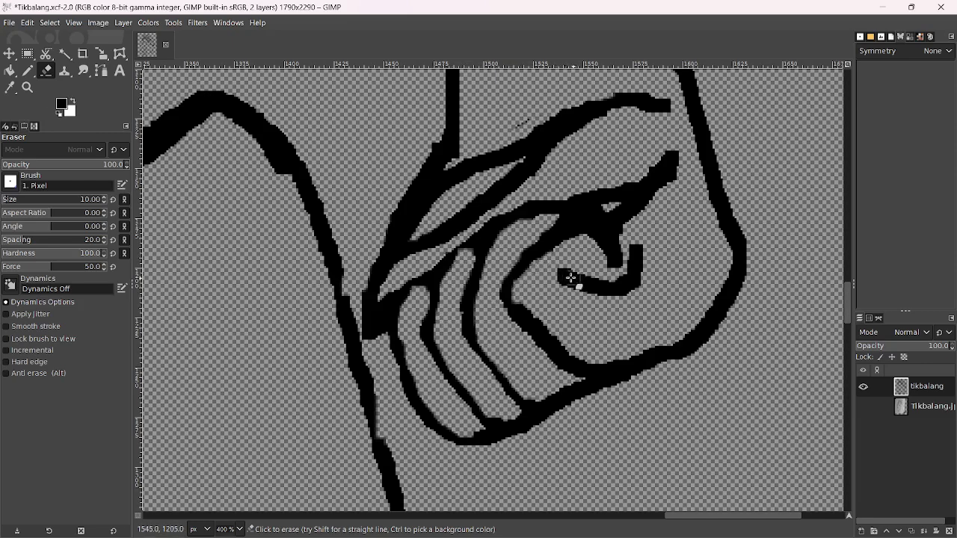
# Join the curl inside the right fist to the line above it with the Pencil, and erase the second line below the thumb's upper edge
pyautogui.click(28, 71)
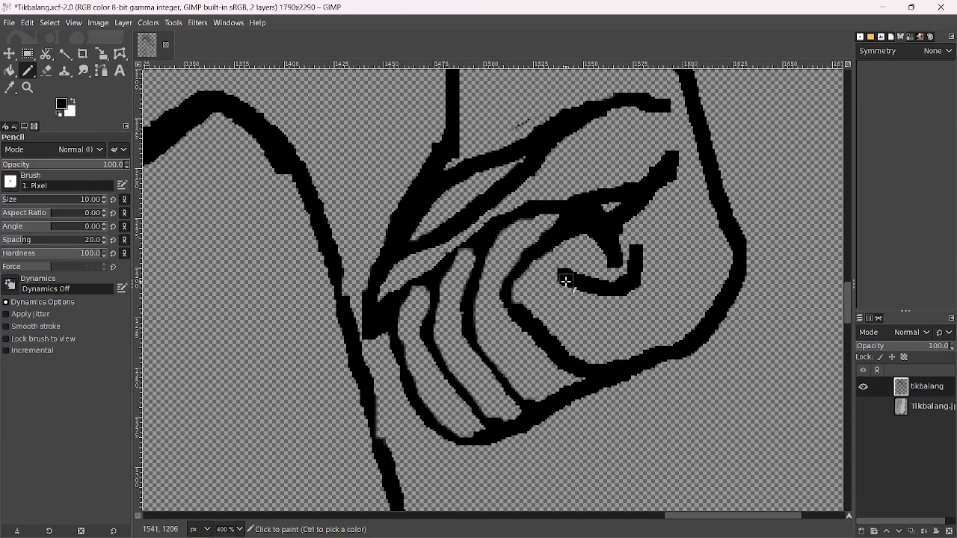
pyautogui.moveTo(574, 281)
pyautogui.mouseDown()
pyautogui.moveTo(615, 278)
pyautogui.moveTo(634, 250)
pyautogui.moveTo(621, 278)
pyautogui.moveTo(582, 285)
pyautogui.mouseUp()
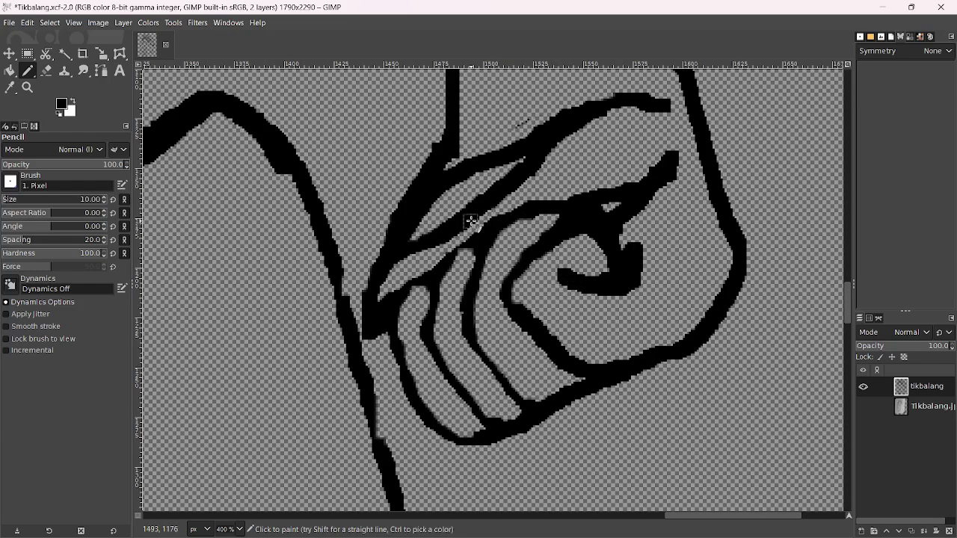
pyautogui.hotkey('shift', 'e')
pyautogui.moveTo(474, 220)
pyautogui.mouseDown()
pyautogui.moveTo(437, 246)
pyautogui.moveTo(402, 261)
pyautogui.moveTo(439, 202)
pyautogui.moveTo(516, 180)
pyautogui.moveTo(389, 283)
pyautogui.moveTo(431, 204)
pyautogui.moveTo(575, 149)
pyautogui.moveTo(521, 176)
pyautogui.moveTo(553, 141)
pyautogui.moveTo(578, 134)
pyautogui.mouseUp()
pyautogui.scroll(-4, 631, 128)
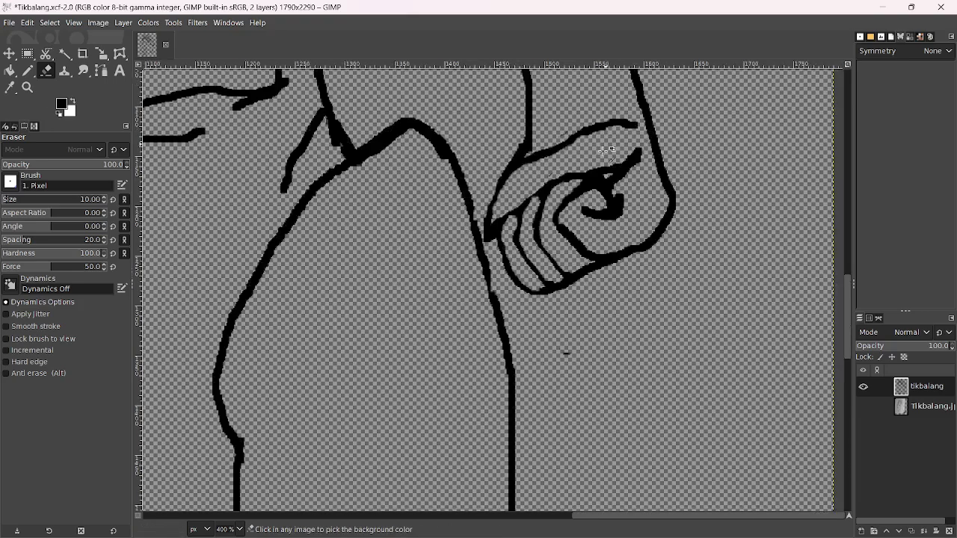
pyautogui.scroll(-2, 554, 256)
pyautogui.scroll(2, 528, 230)
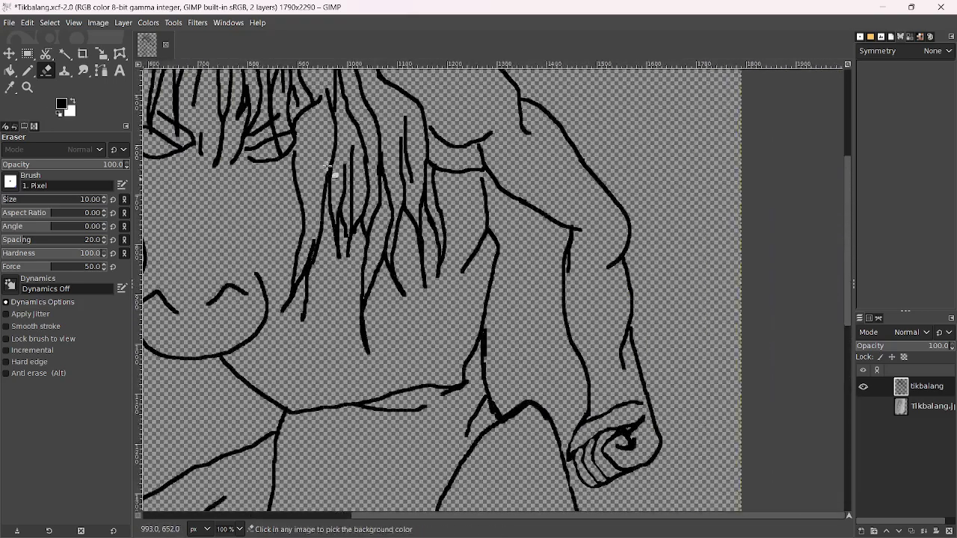
# With the Pencil at size 11, draw two muscle lines inside the right upper arm between the chest and the elbow
pyautogui.click(29, 71)
pyautogui.press('[')
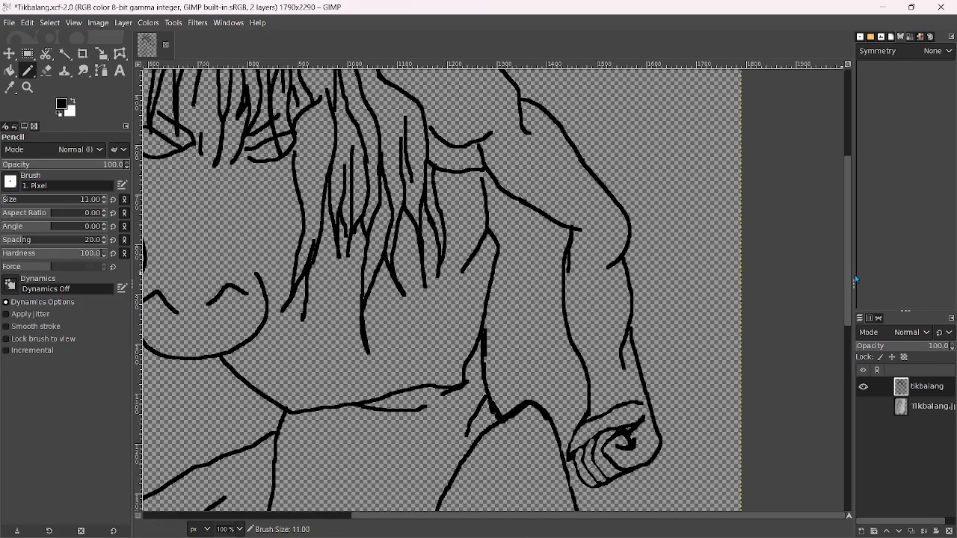
pyautogui.scroll(3, 784, 214)
pyautogui.scroll(-5, 673, 225)
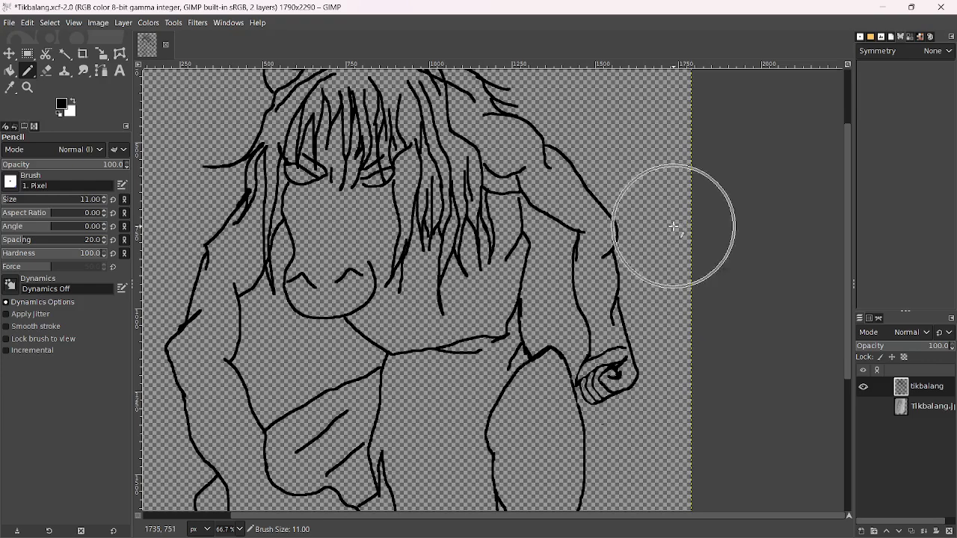
pyautogui.scroll(3, 535, 245)
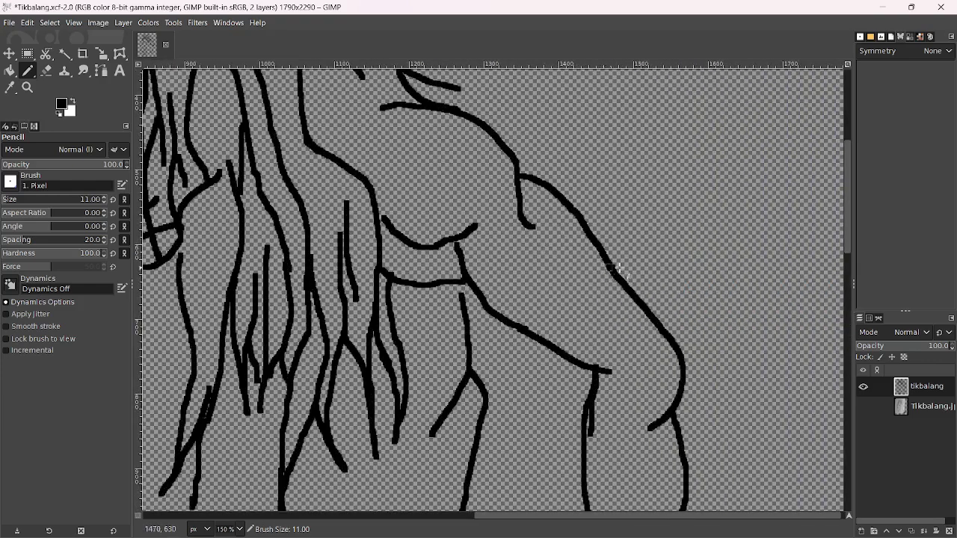
pyautogui.moveTo(532, 268)
pyautogui.mouseDown()
pyautogui.moveTo(565, 284)
pyautogui.moveTo(610, 337)
pyautogui.mouseUp()
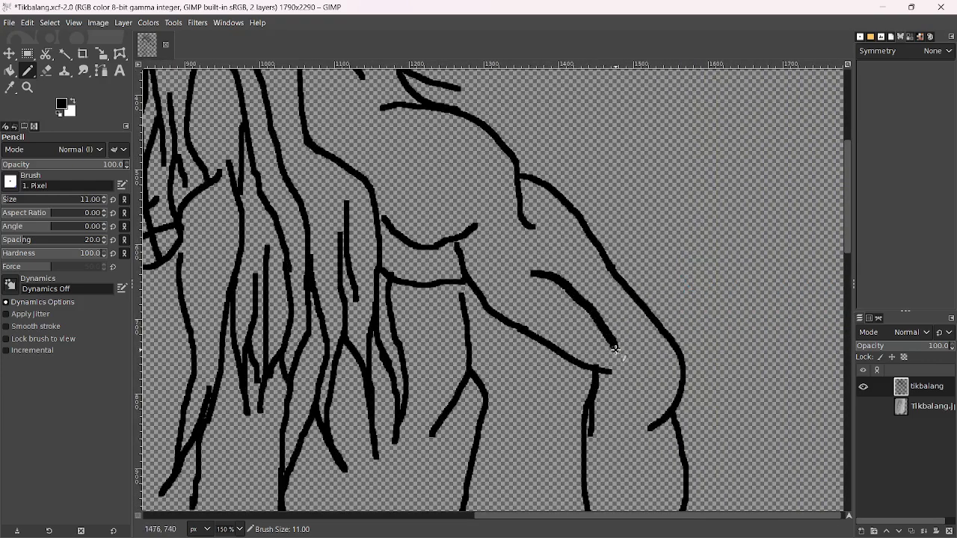
pyautogui.moveTo(451, 247)
pyautogui.mouseDown()
pyautogui.moveTo(471, 234)
pyautogui.moveTo(509, 270)
pyautogui.mouseUp()
# Thicken the right shoulder contour, redraw the outer upper arm as a fuller curve to the elbow and erase the old arm line
pyautogui.moveTo(521, 220)
pyautogui.mouseDown()
pyautogui.moveTo(519, 168)
pyautogui.moveTo(471, 112)
pyautogui.moveTo(433, 104)
pyautogui.moveTo(378, 115)
pyautogui.mouseUp()
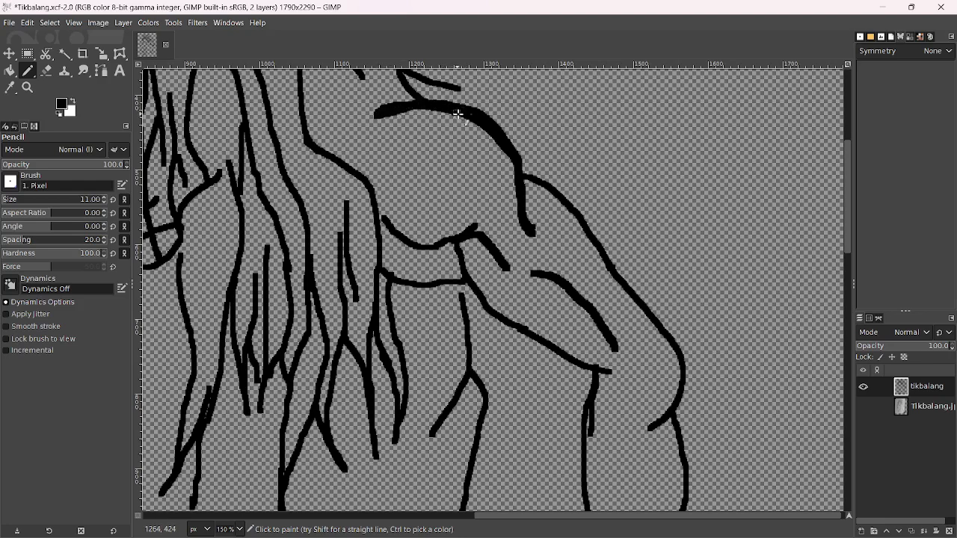
pyautogui.moveTo(458, 114)
pyautogui.mouseDown()
pyautogui.moveTo(518, 180)
pyautogui.moveTo(537, 175)
pyautogui.moveTo(597, 213)
pyautogui.moveTo(647, 279)
pyautogui.moveTo(680, 357)
pyautogui.moveTo(625, 288)
pyautogui.moveTo(651, 333)
pyautogui.moveTo(658, 330)
pyautogui.moveTo(579, 214)
pyautogui.moveTo(530, 180)
pyautogui.moveTo(570, 203)
pyautogui.moveTo(606, 270)
pyautogui.moveTo(572, 215)
pyautogui.moveTo(622, 270)
pyautogui.mouseUp()
pyautogui.hotkey('shift', 'e')
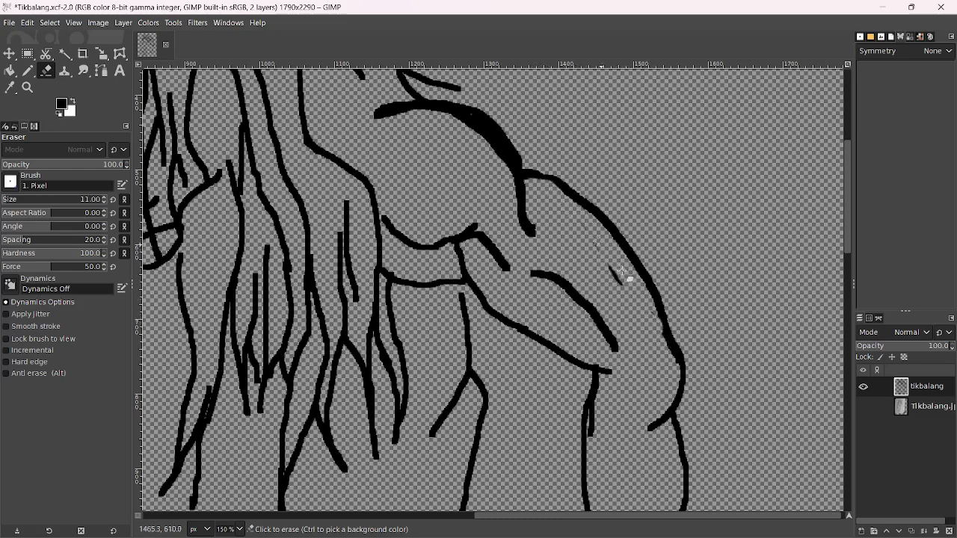
pyautogui.scroll(-6, 628, 293)
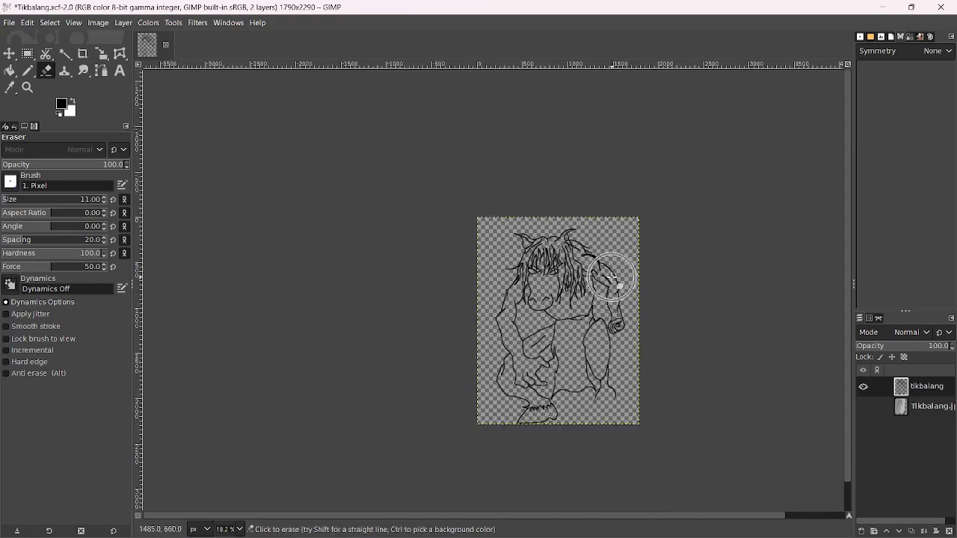
pyautogui.scroll(2, 608, 277)
pyautogui.scroll(-2, 593, 306)
pyautogui.hscroll(1, 575, 312)
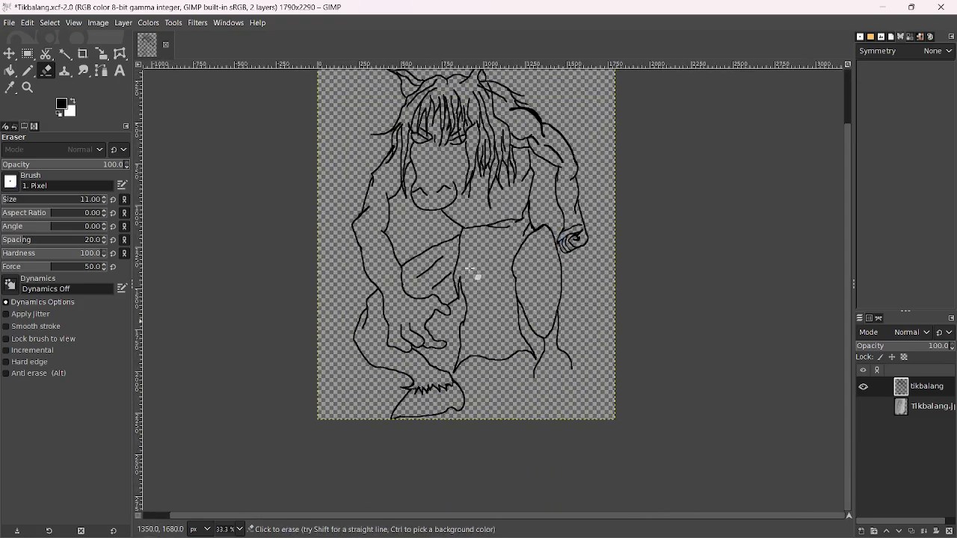
# With the Pencil, draw a flared ankle and jagged fur fringe at the foot of the right leg, and erase the old ankle lines above the fringe
pyautogui.press('n')
pyautogui.scroll(2, 525, 348)
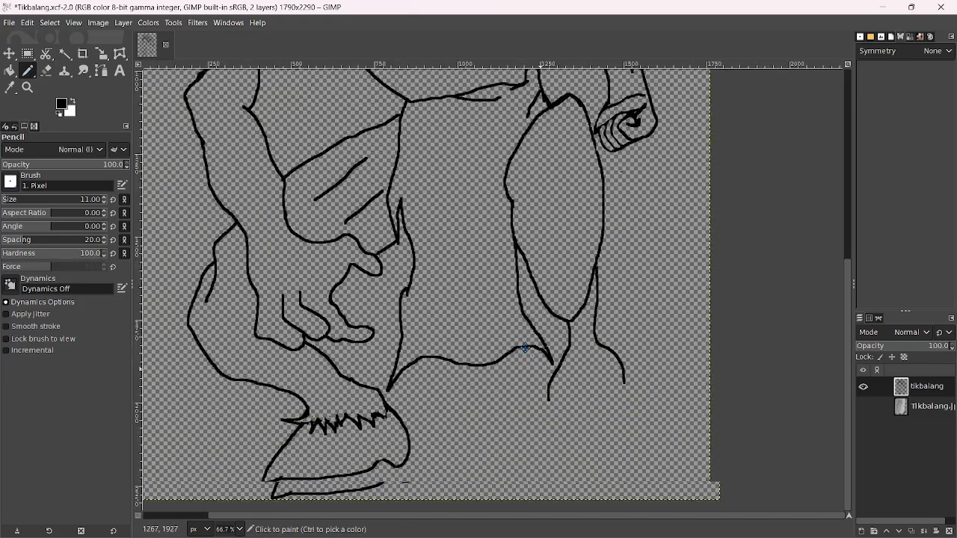
pyautogui.scroll(2, 526, 348)
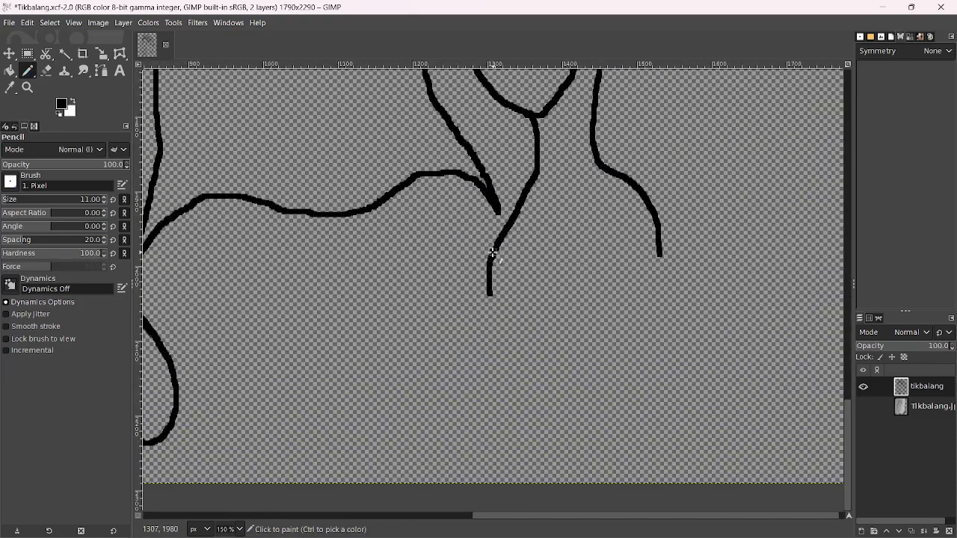
pyautogui.moveTo(493, 254); pyautogui.dragTo(486, 343)
pyautogui.moveTo(487, 306); pyautogui.dragTo(488, 320)
pyautogui.moveTo(532, 166)
pyautogui.mouseDown()
pyautogui.moveTo(496, 209)
pyautogui.moveTo(488, 245)
pyautogui.moveTo(502, 218)
pyautogui.moveTo(528, 221)
pyautogui.moveTo(554, 243)
pyautogui.moveTo(558, 262)
pyautogui.moveTo(553, 211)
pyautogui.moveTo(582, 234)
pyautogui.moveTo(584, 214)
pyautogui.moveTo(622, 221)
pyautogui.moveTo(643, 203)
pyautogui.moveTo(684, 242)
pyautogui.moveTo(665, 182)
pyautogui.moveTo(641, 160)
pyautogui.moveTo(621, 156)
pyautogui.moveTo(595, 101)
pyautogui.mouseUp()
pyautogui.hotkey('shift', 'e')
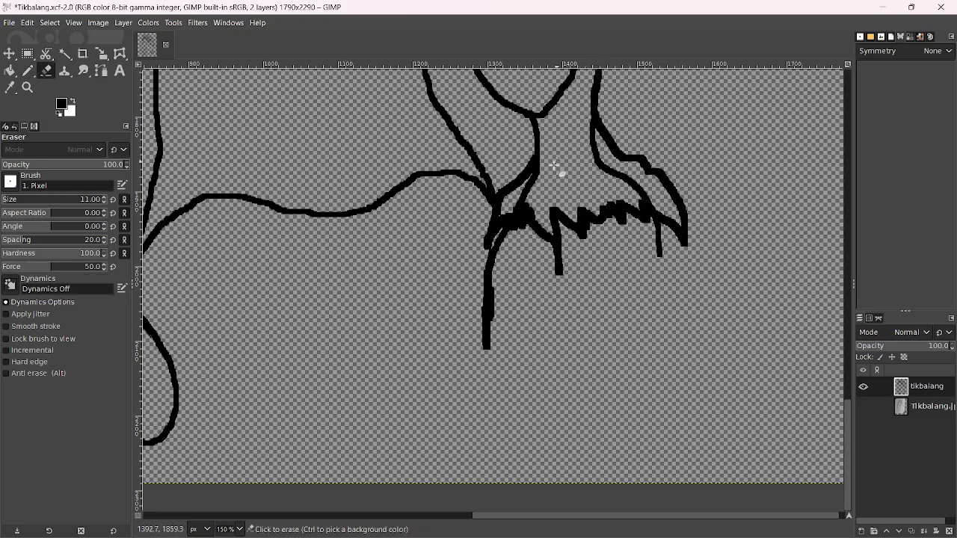
pyautogui.moveTo(538, 174)
pyautogui.mouseDown()
pyautogui.moveTo(534, 194)
pyautogui.moveTo(515, 204)
pyautogui.moveTo(574, 157)
pyautogui.moveTo(644, 190)
pyautogui.mouseUp()
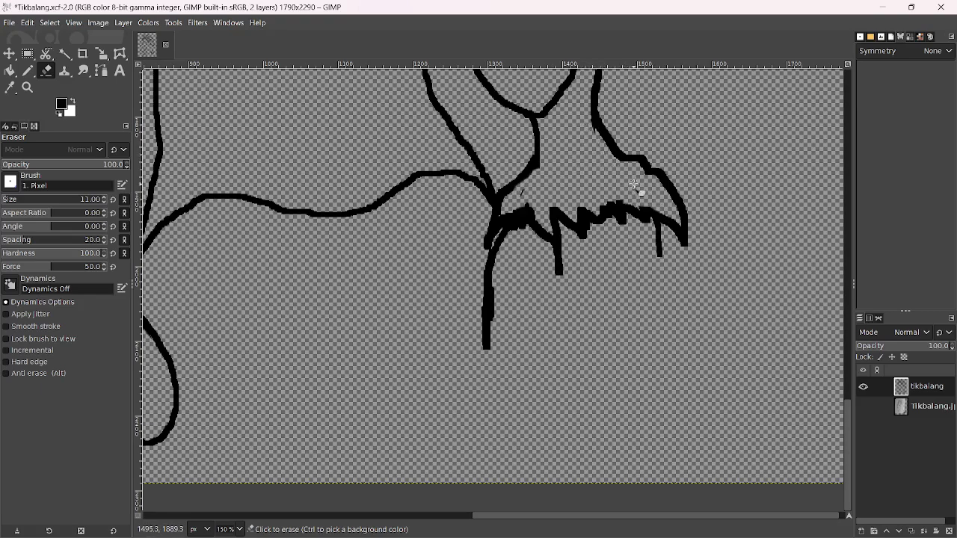
# Draw the right hoof's outline down to a pointed tip with the Pencil, and add a second jagged fur line across the hoof
pyautogui.click(28, 70)
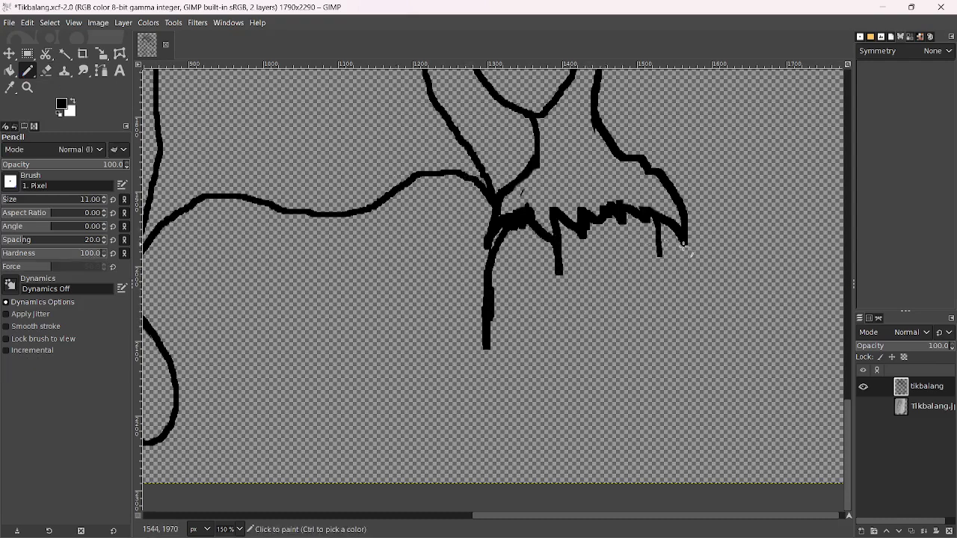
pyautogui.moveTo(695, 278)
pyautogui.mouseDown()
pyautogui.moveTo(702, 346)
pyautogui.moveTo(636, 401)
pyautogui.moveTo(599, 450)
pyautogui.moveTo(497, 383)
pyautogui.mouseUp()
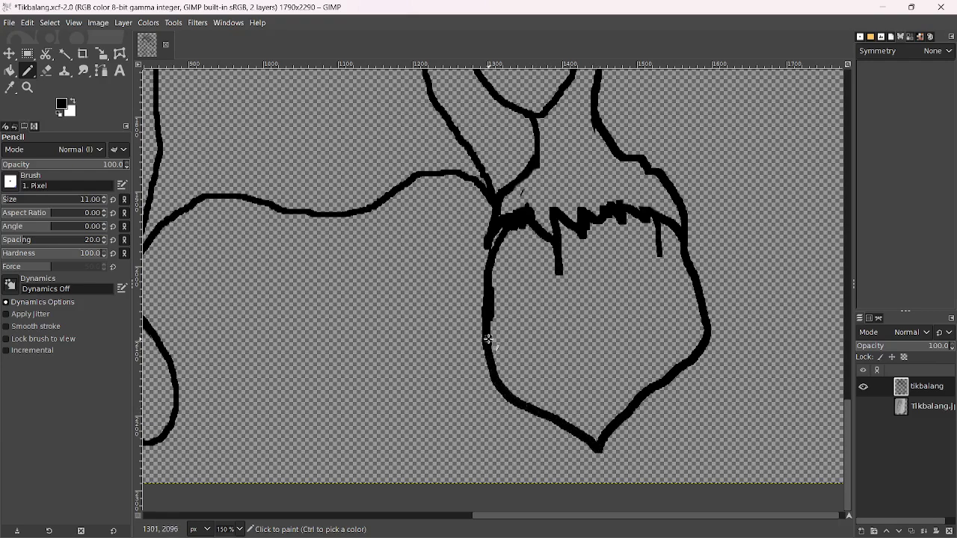
pyautogui.moveTo(487, 340)
pyautogui.mouseDown()
pyautogui.moveTo(514, 315)
pyautogui.moveTo(531, 354)
pyautogui.moveTo(537, 341)
pyautogui.moveTo(568, 328)
pyautogui.moveTo(619, 316)
pyautogui.moveTo(660, 322)
pyautogui.moveTo(684, 253)
pyautogui.mouseUp()
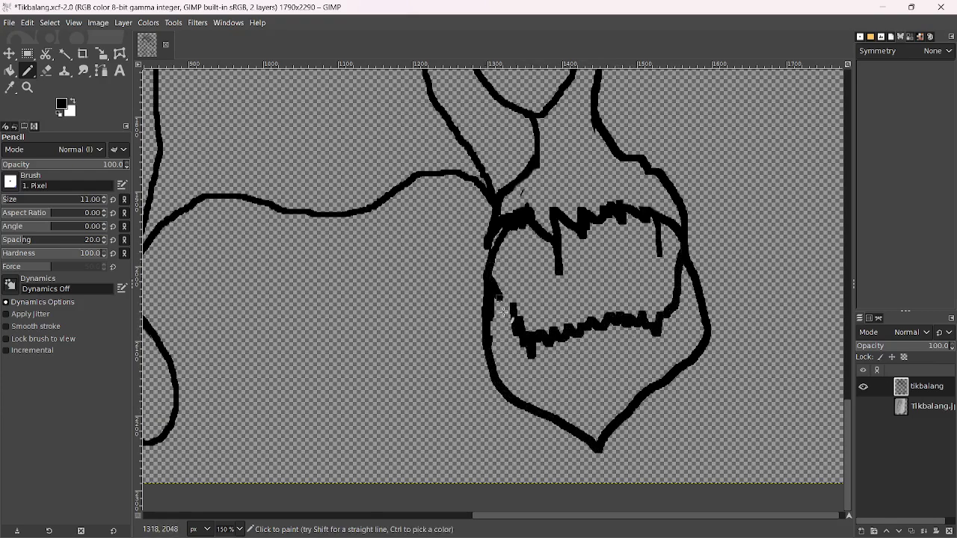
pyautogui.moveTo(503, 311)
pyautogui.mouseDown()
pyautogui.moveTo(518, 336)
pyautogui.moveTo(497, 283)
pyautogui.moveTo(526, 330)
pyautogui.mouseUp()
pyautogui.scroll(-5, 600, 302)
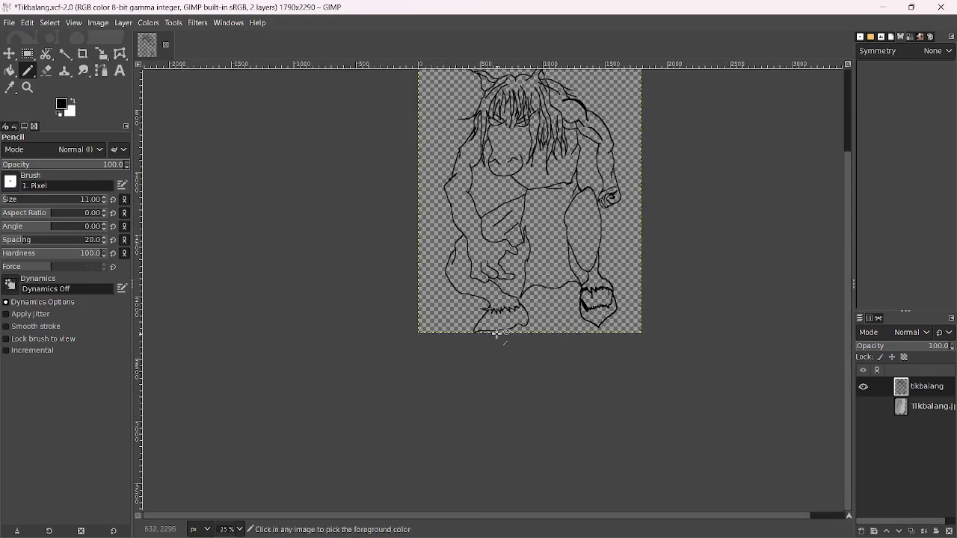
pyautogui.scroll(4, 497, 334)
pyautogui.scroll(4, 471, 260)
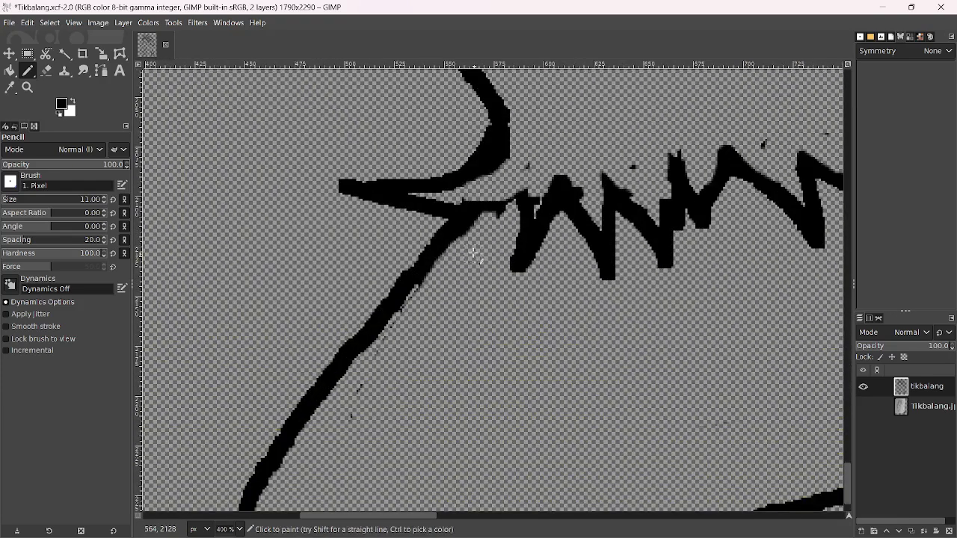
# Thicken the line joining the left hoof to its fur fringe with the Pencil, and trim the hoof's front outline with a size 10 Eraser
pyautogui.moveTo(466, 222)
pyautogui.mouseDown()
pyautogui.moveTo(524, 202)
pyautogui.moveTo(521, 226)
pyautogui.mouseUp()
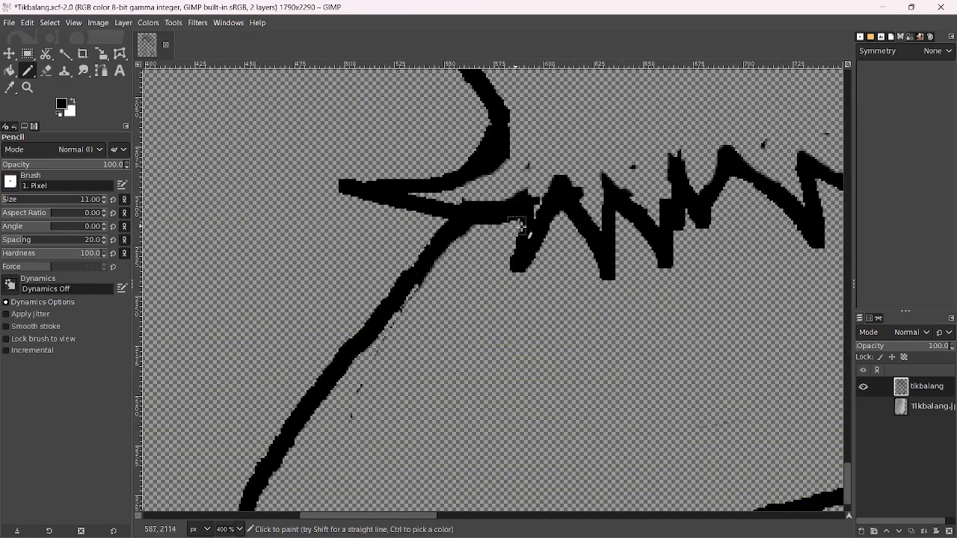
pyautogui.press('[')
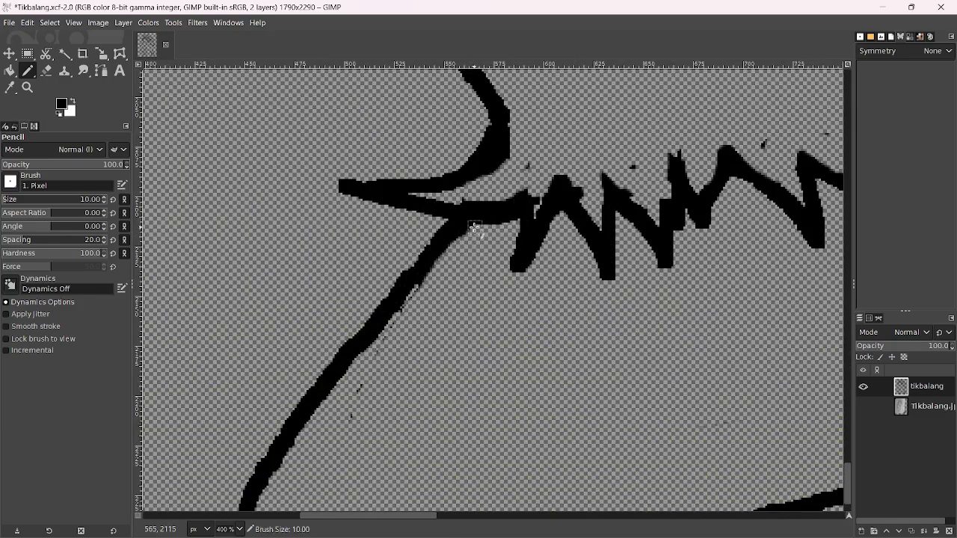
pyautogui.hotkey('shift', 'e')
pyautogui.moveTo(474, 226)
pyautogui.mouseDown()
pyautogui.moveTo(515, 215)
pyautogui.moveTo(469, 230)
pyautogui.moveTo(438, 273)
pyautogui.moveTo(453, 231)
pyautogui.moveTo(349, 376)
pyautogui.moveTo(369, 335)
pyautogui.moveTo(449, 244)
pyautogui.mouseUp()
pyautogui.scroll(-10, 468, 258)
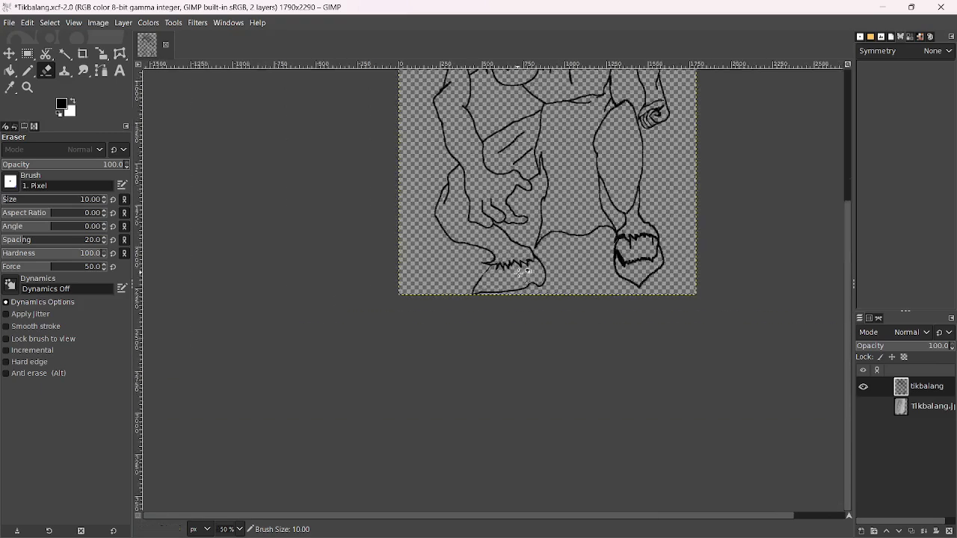
pyautogui.scroll(5, 497, 267)
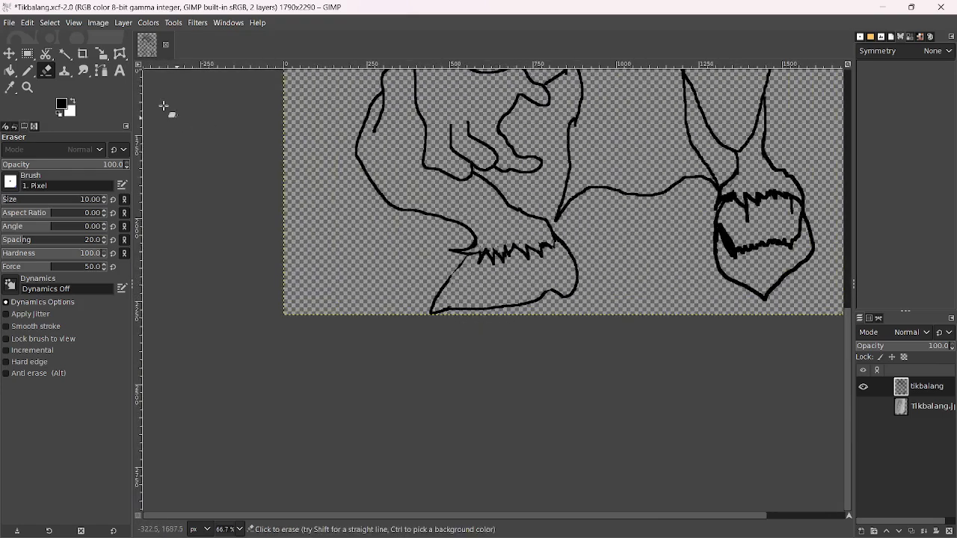
# Draw a second black zigzag fur line across the left hoof below the first with the size 10 Pencil, and save the image
pyautogui.press('n')
pyautogui.scroll(3, 475, 277)
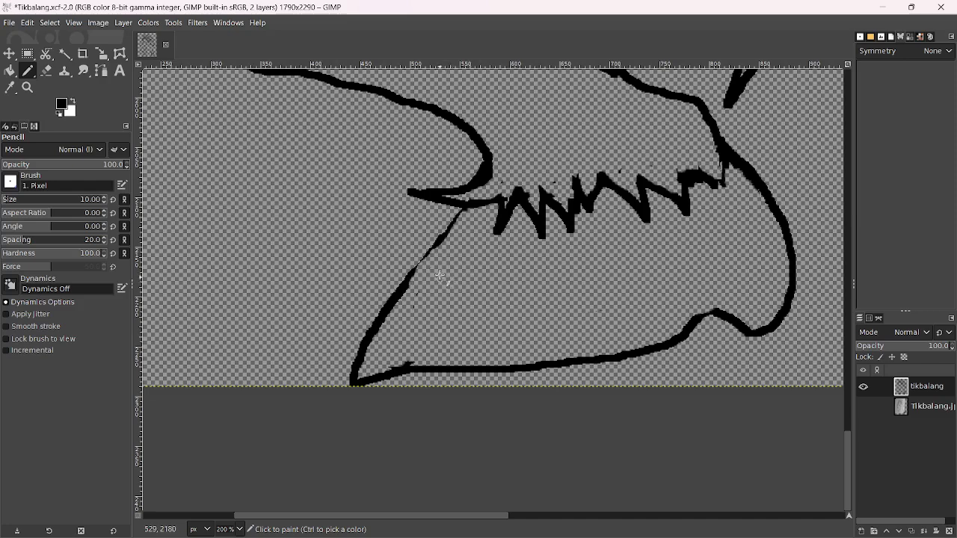
pyautogui.moveTo(441, 276)
pyautogui.mouseDown()
pyautogui.moveTo(473, 274)
pyautogui.moveTo(480, 248)
pyautogui.moveTo(497, 290)
pyautogui.moveTo(513, 233)
pyautogui.moveTo(540, 287)
pyautogui.moveTo(556, 239)
pyautogui.moveTo(578, 265)
pyautogui.moveTo(587, 224)
pyautogui.moveTo(604, 216)
pyautogui.moveTo(649, 254)
pyautogui.moveTo(666, 241)
pyautogui.moveTo(667, 223)
pyautogui.moveTo(697, 232)
pyautogui.moveTo(708, 197)
pyautogui.moveTo(734, 195)
pyautogui.moveTo(729, 160)
pyautogui.mouseUp()
pyautogui.scroll(-8, 657, 228)
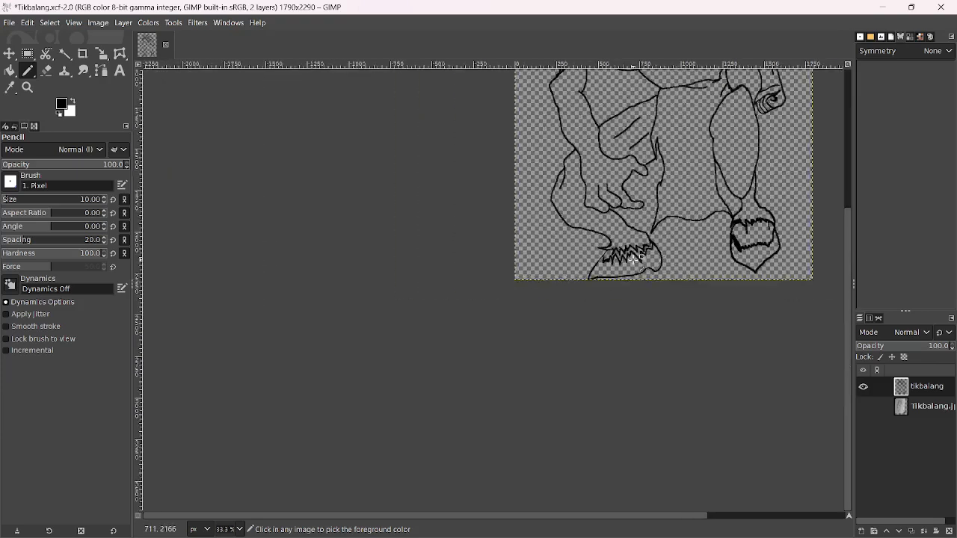
pyautogui.scroll(2, 657, 243)
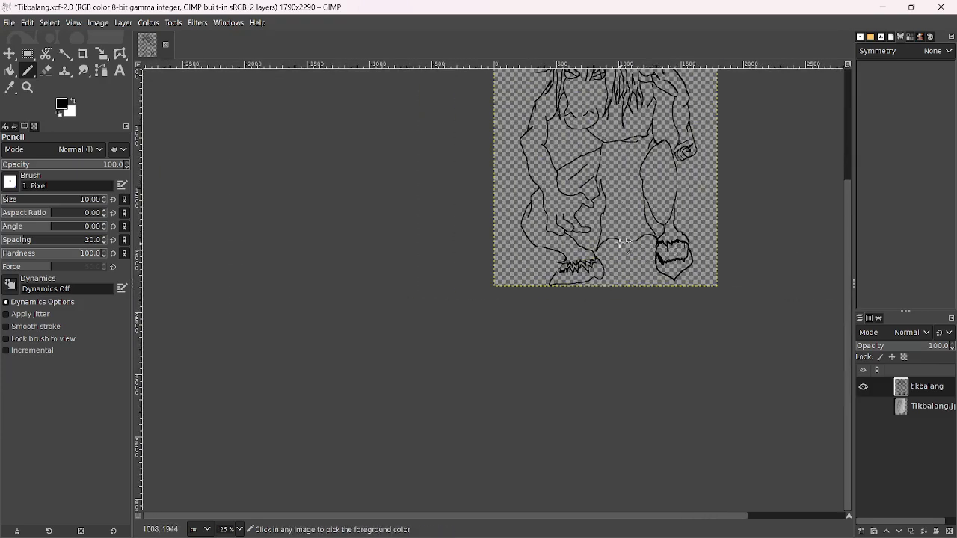
pyautogui.scroll(-2, 658, 247)
pyautogui.moveTo(658, 247); pyautogui.dragTo(386, 274)
pyautogui.scroll(2, 387, 274)
pyautogui.hotkey('ctrl', 's')
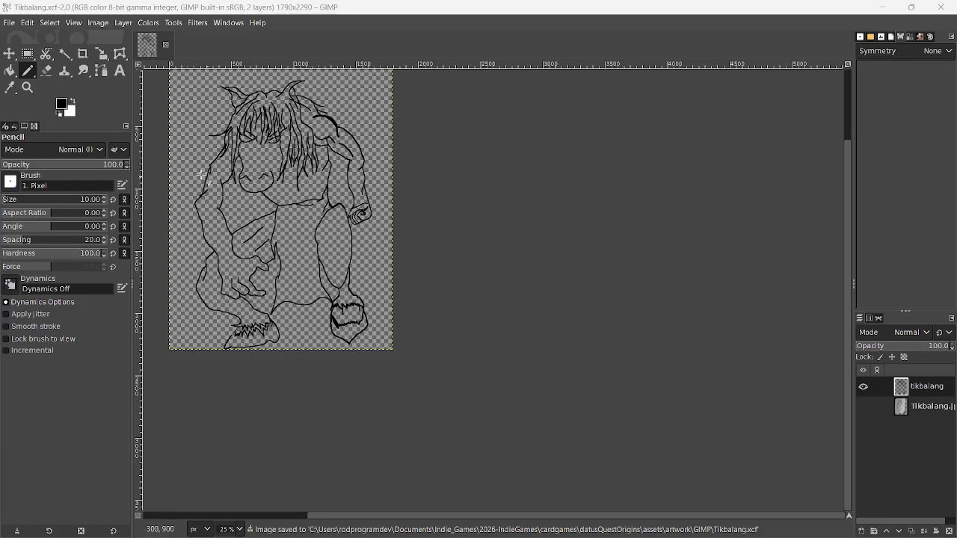
# Set the foreground colour to the saved orange-brown swatch c0724c
pyautogui.click(63, 107)
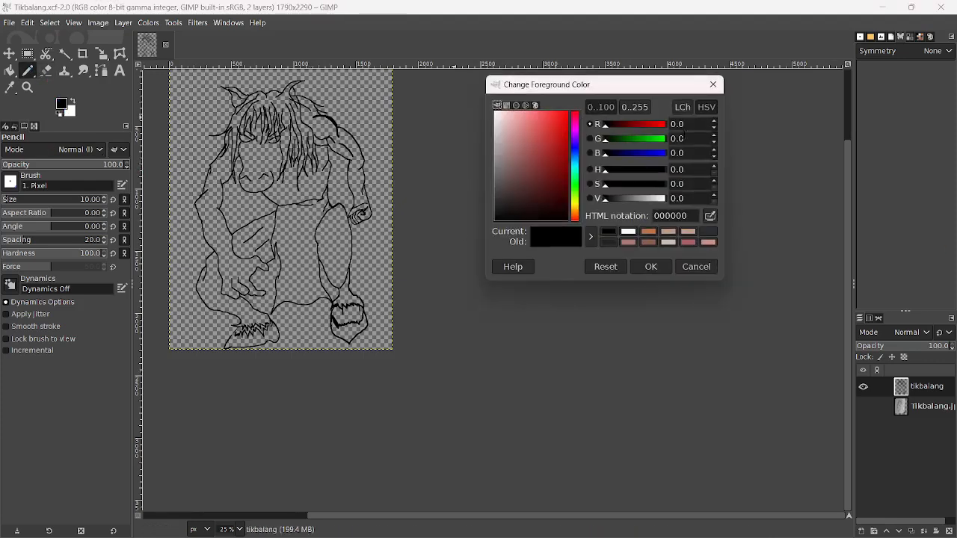
pyautogui.click(649, 233)
pyautogui.click(652, 268)
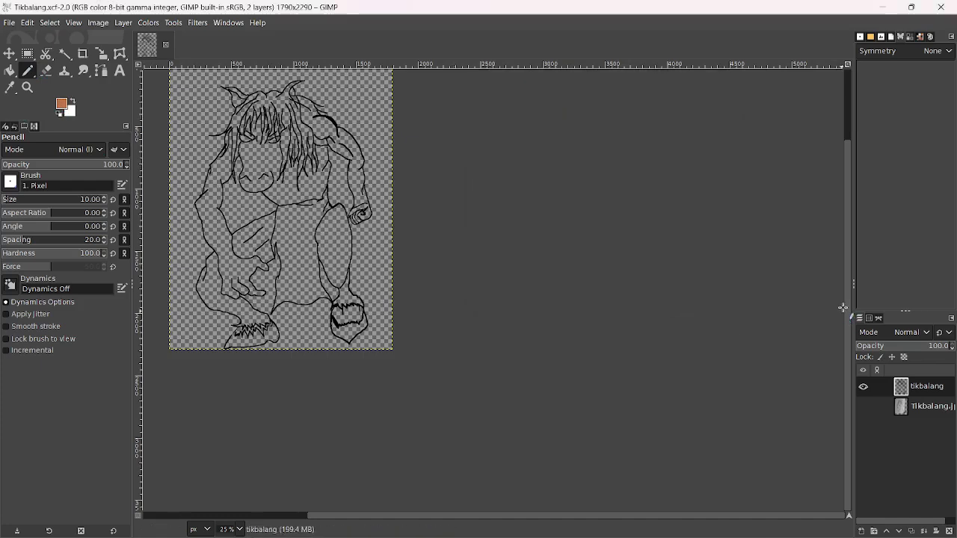
# Duplicate the tikbalang layer, hide the original, and add a new transparent layer named color
pyautogui.click(911, 532)
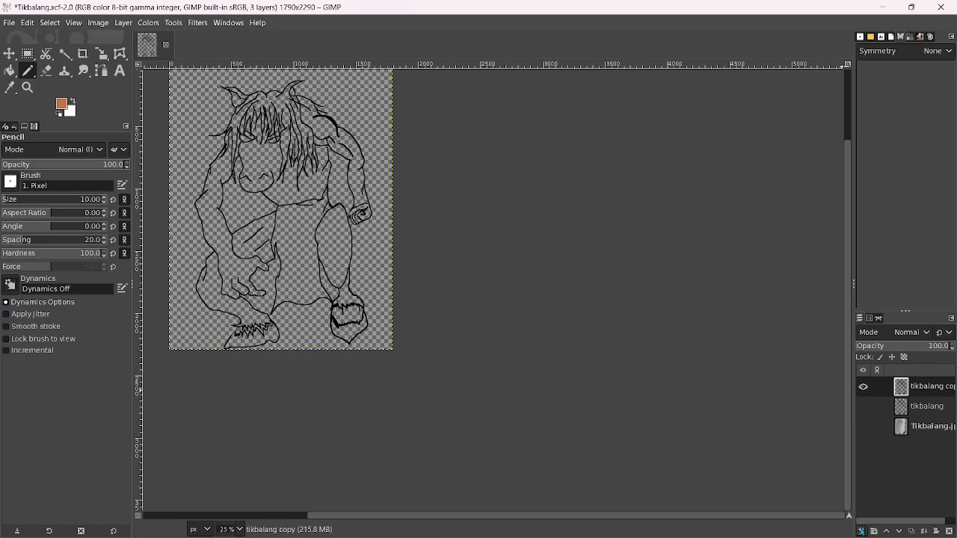
pyautogui.click(861, 532)
pyautogui.write('color')
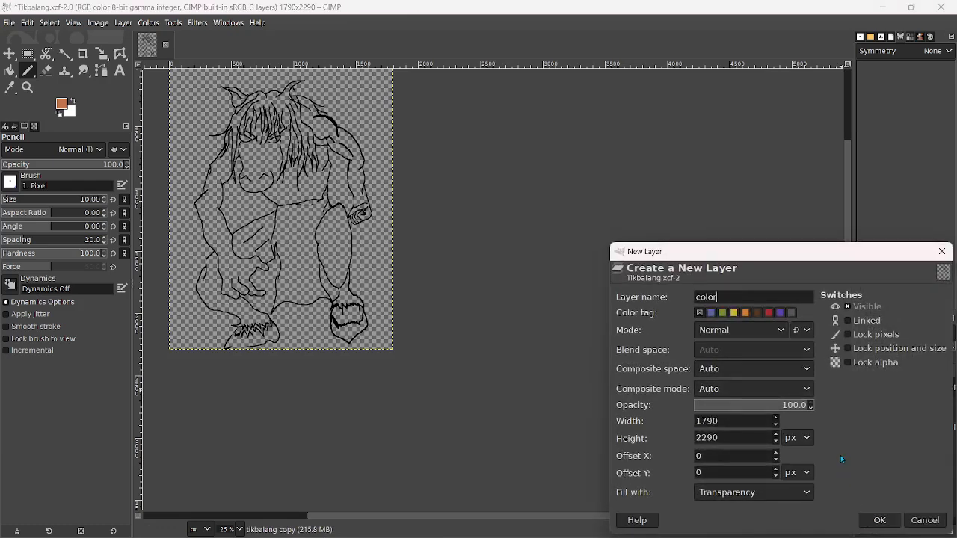
pyautogui.press('Return')
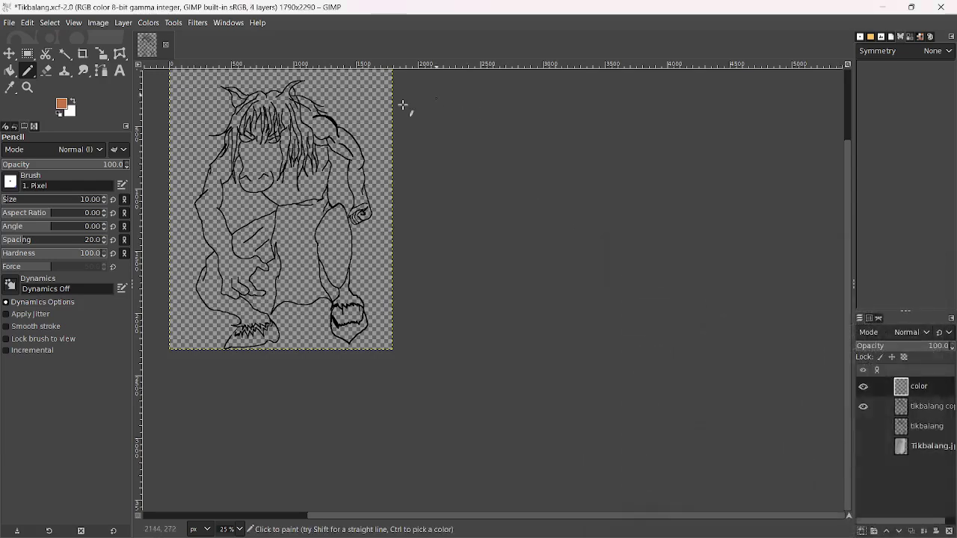
# Rename the color layer to body
pyautogui.doubleClick(933, 388)
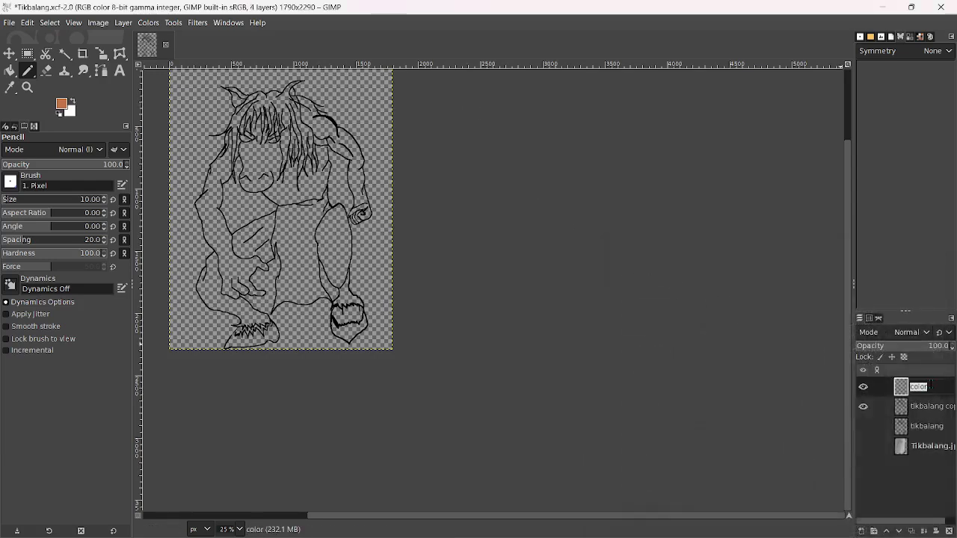
pyautogui.press('BackSpace')
pyautogui.press('BackSpace')
pyautogui.press('BackSpace')
pyautogui.press('BackSpace')
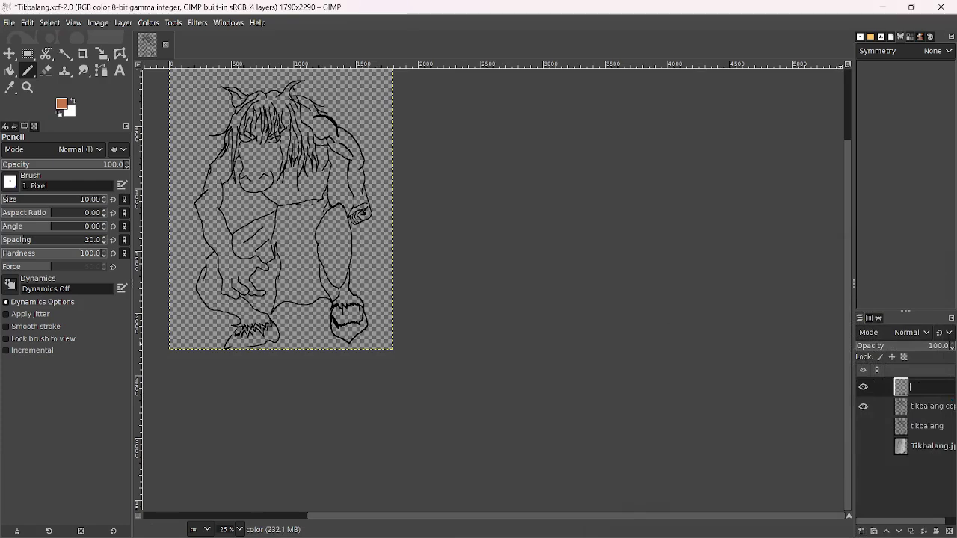
pyautogui.press('Return')
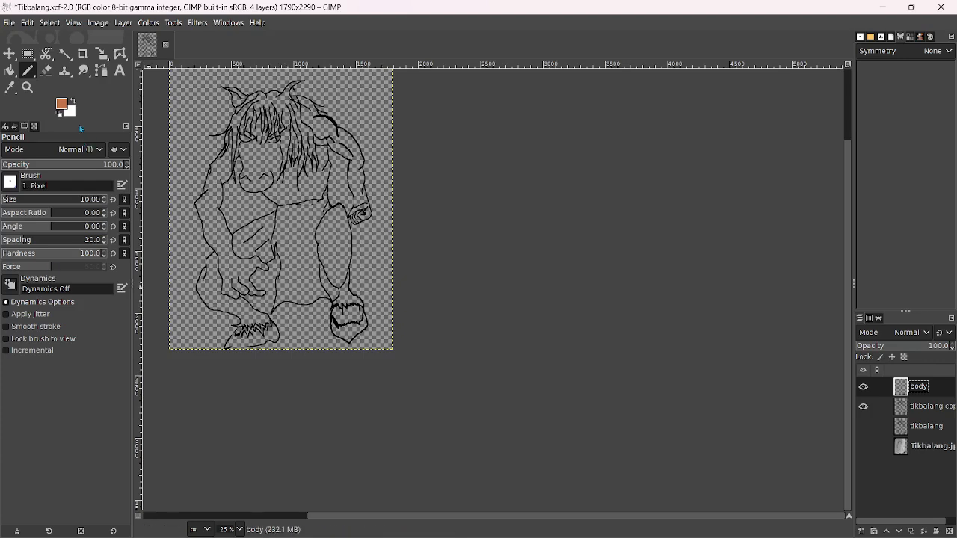
# Darken the foreground colour to the brown 673d29 by lowering its value to 40.3
pyautogui.click(63, 105)
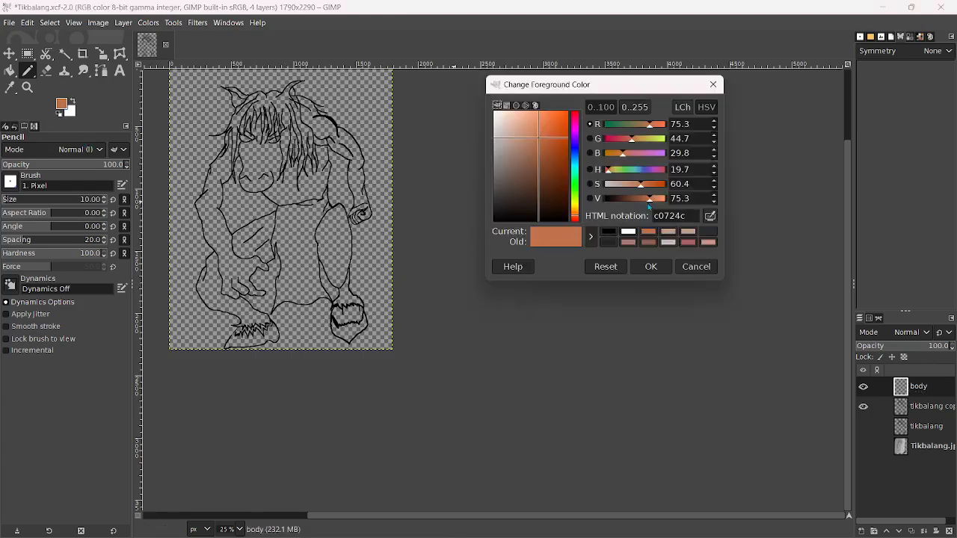
pyautogui.moveTo(649, 202); pyautogui.dragTo(628, 200)
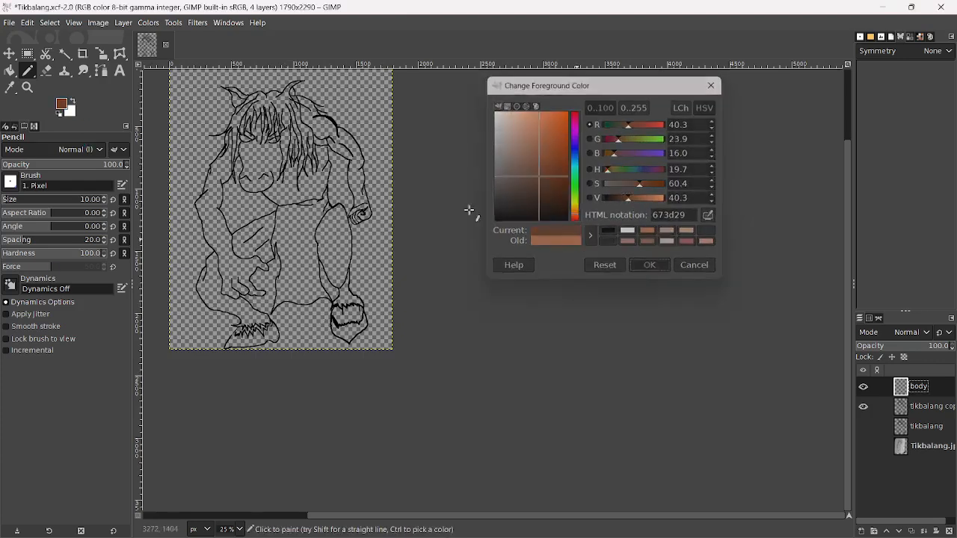
pyautogui.press('Return')
# On the tikbalang copy layer, fuzzy-select the insides of the creature's left-hand arm, lower leg and thigh as one combined selection
pyautogui.click(65, 53)
pyautogui.scroll(3, 219, 237)
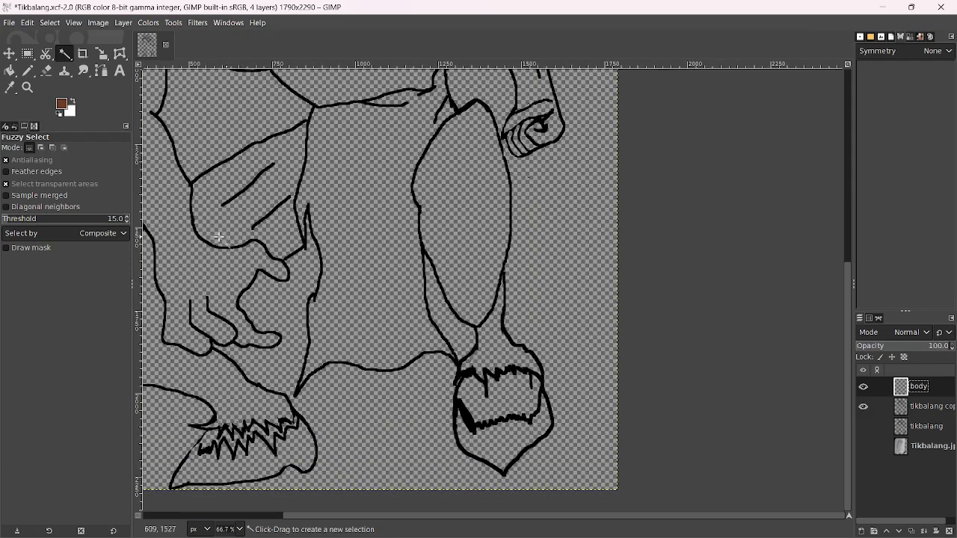
pyautogui.click(179, 232)
pyautogui.scroll(3, 223, 233)
pyautogui.hscroll(-5, 223, 233)
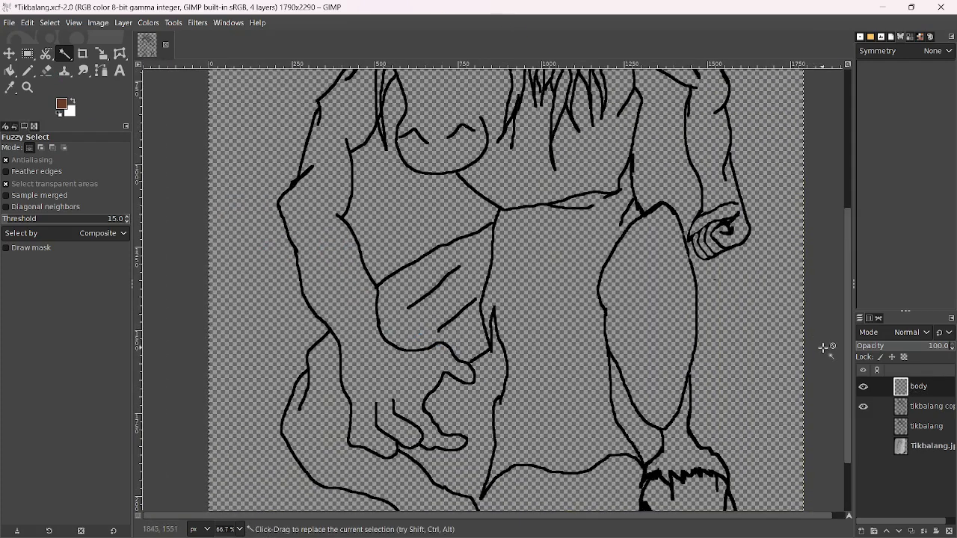
pyautogui.click(923, 406)
pyautogui.click(326, 261)
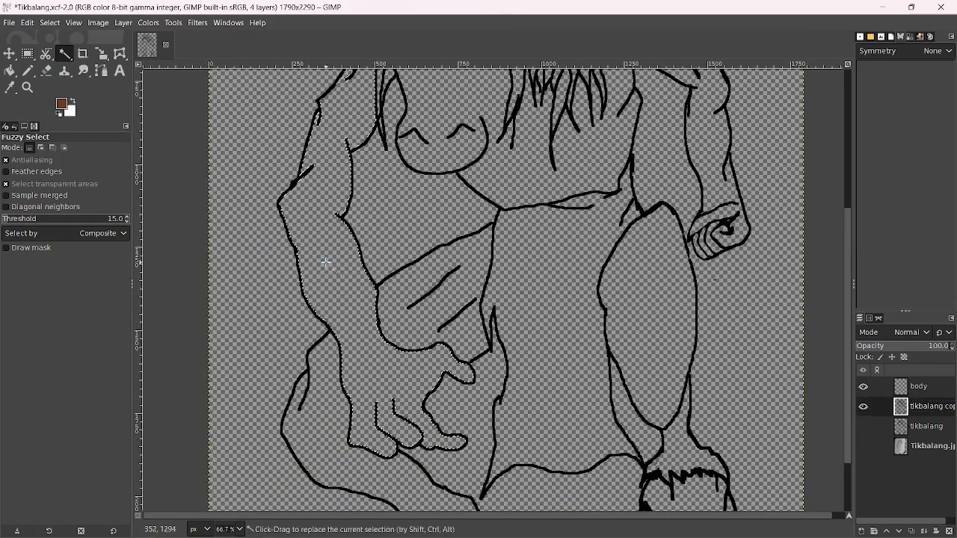
pyautogui.keyDown('shift'); pyautogui.click(354, 392); pyautogui.keyUp('shift')
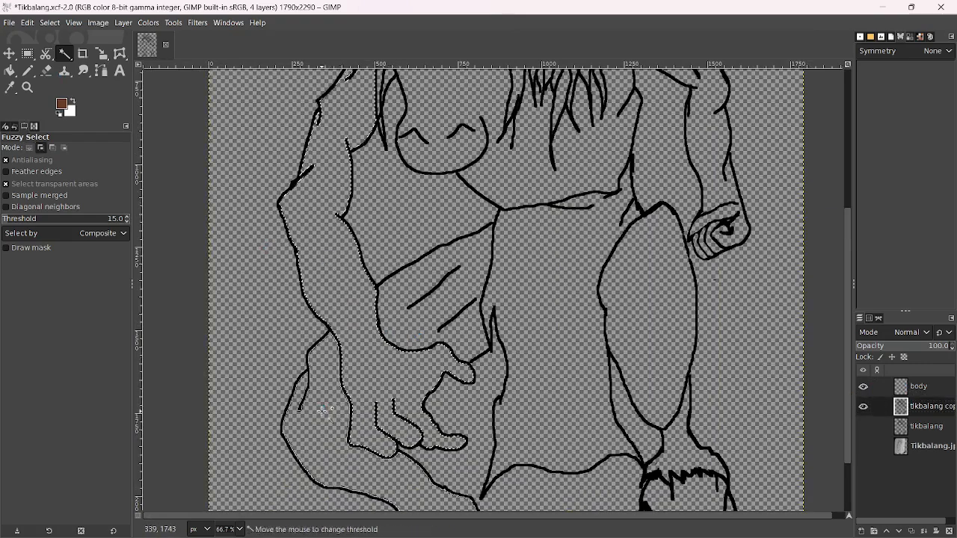
pyautogui.keyDown('shift'); pyautogui.click(449, 306); pyautogui.keyUp('shift')
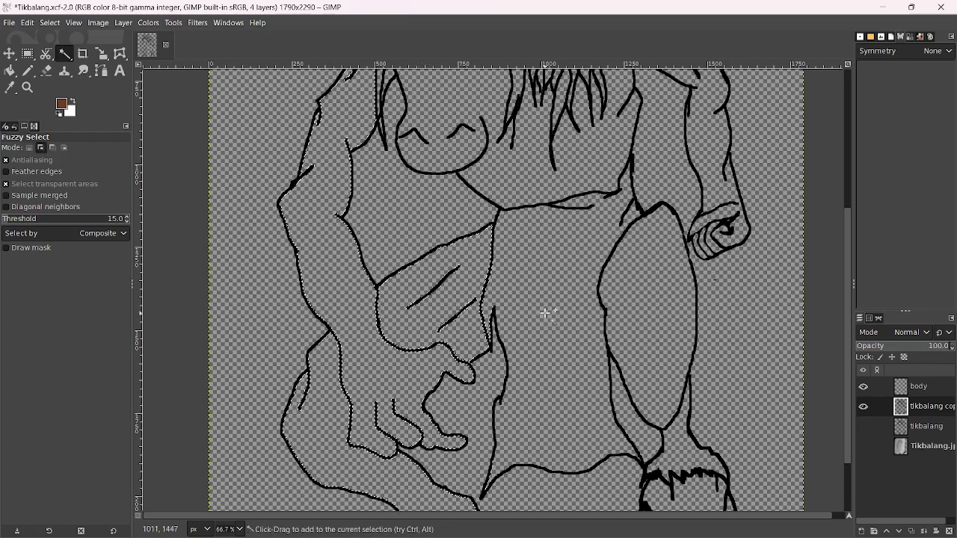
# Add the insides of the right-hand leg, shin, arm and shoulder to the fuzzy selection
pyautogui.keyDown('shift'); pyautogui.click(625, 317); pyautogui.keyUp('shift')
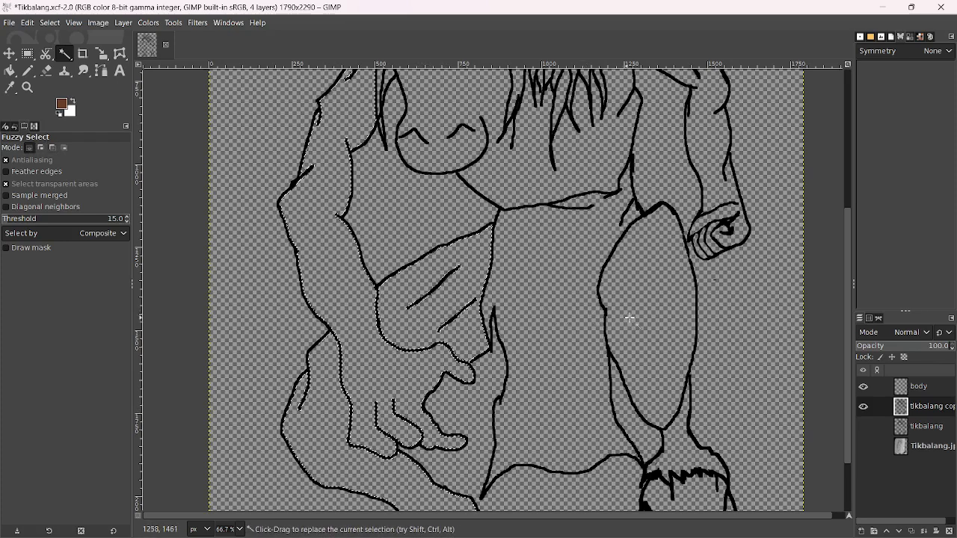
pyautogui.scroll(-1, 579, 253)
pyautogui.hscroll(1, 578, 253)
pyautogui.scroll(-1, 578, 253)
pyautogui.hscroll(1, 579, 253)
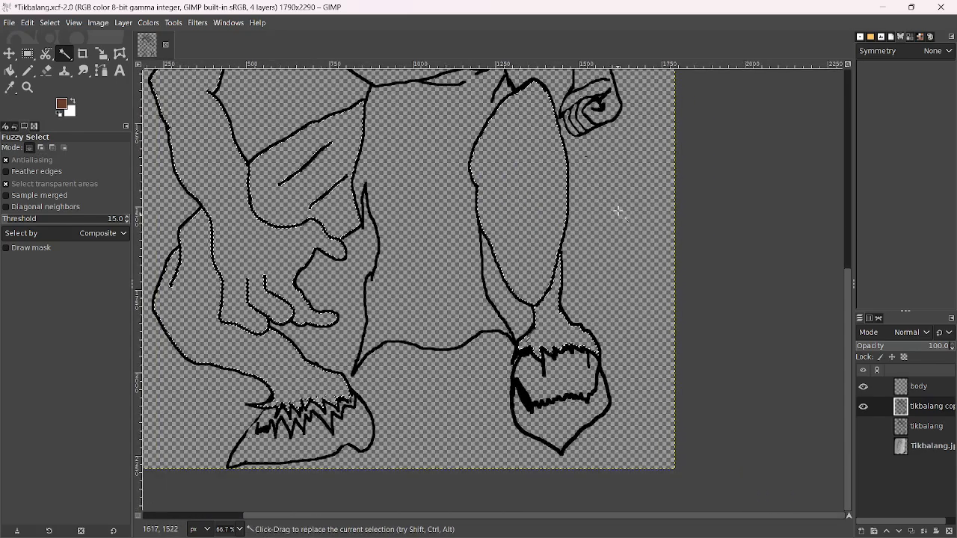
pyautogui.scroll(2, 606, 237)
pyautogui.hscroll(1, 606, 237)
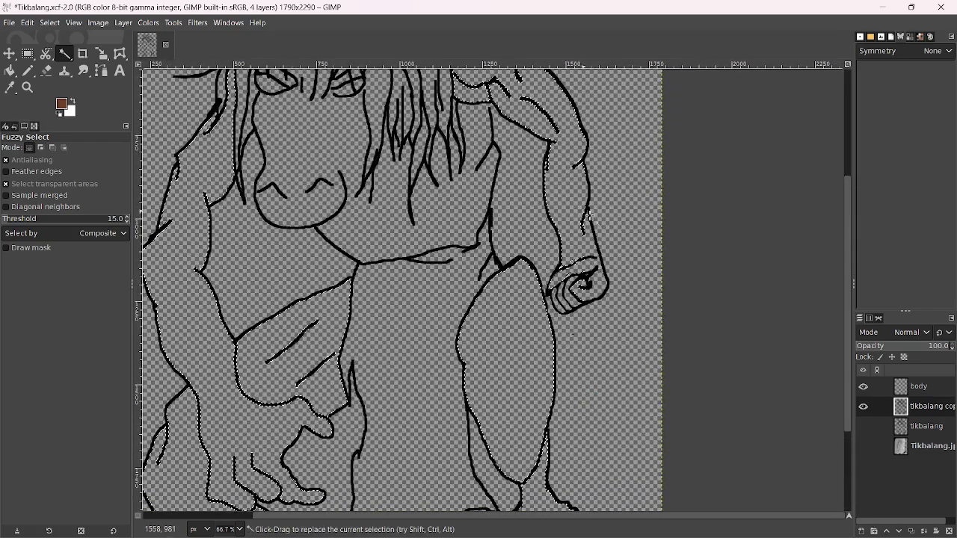
pyautogui.scroll(2, 574, 216)
pyautogui.hscroll(-1, 524, 343)
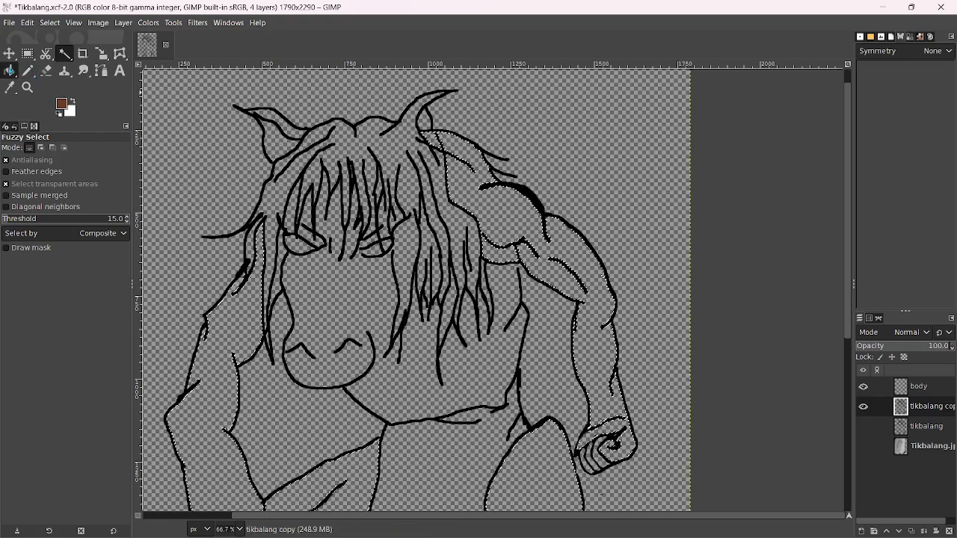
# Fill the selected arm and leg areas with the brown foreground colour using Bucket Fill
pyautogui.click(10, 71)
pyautogui.click(240, 332)
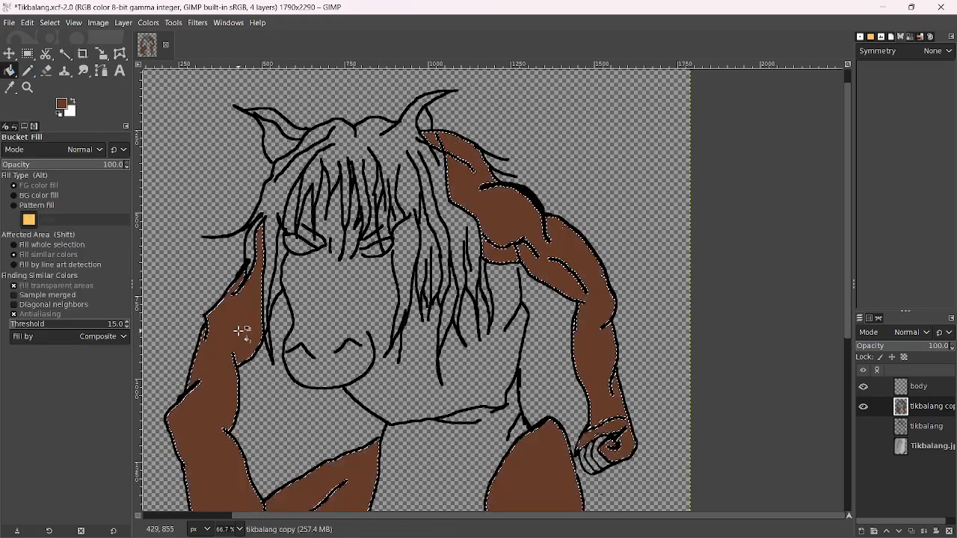
pyautogui.scroll(-3, 240, 332)
pyautogui.scroll(3, 413, 293)
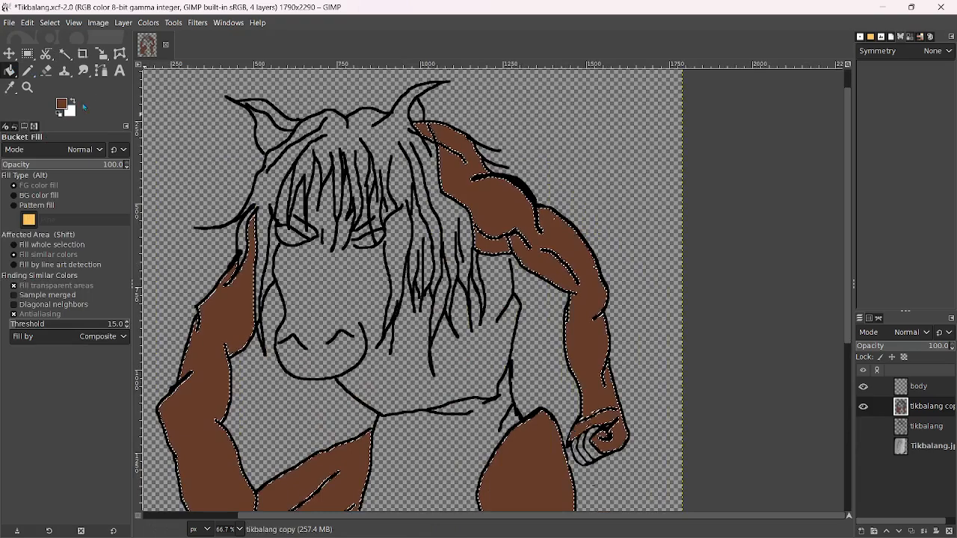
# Return to the Pencil with a black foreground colour, clear the selection and save the image
pyautogui.click(27, 70)
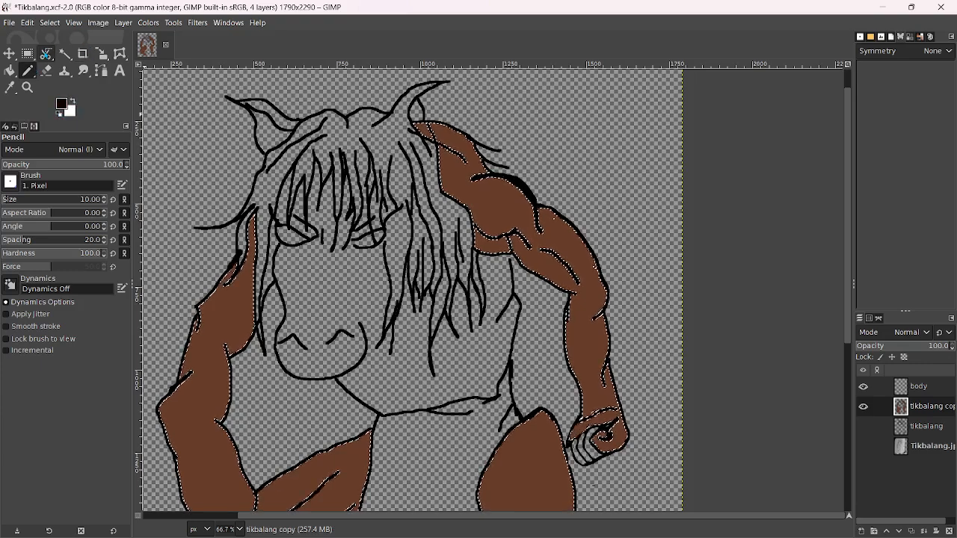
pyautogui.click(50, 22)
pyautogui.click(60, 52)
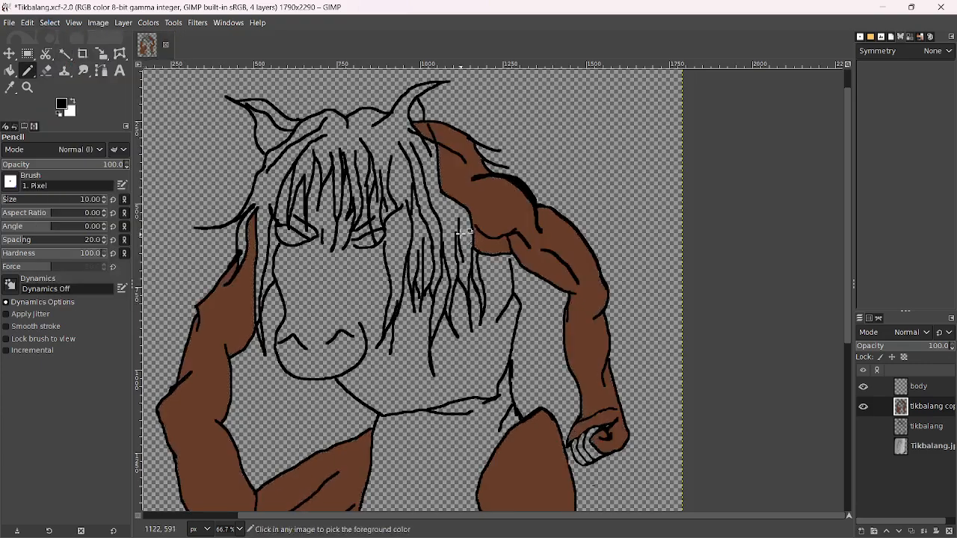
pyautogui.hotkey('ctrl', 's')
# Draw a black size 10 Pencil line from the muzzle's right edge up along the side of the face toward the hair
pyautogui.scroll(3, 468, 317)
pyautogui.moveTo(459, 303); pyautogui.dragTo(590, 230)
pyautogui.scroll(1, 400, 257)
pyautogui.scroll(-3, 401, 259)
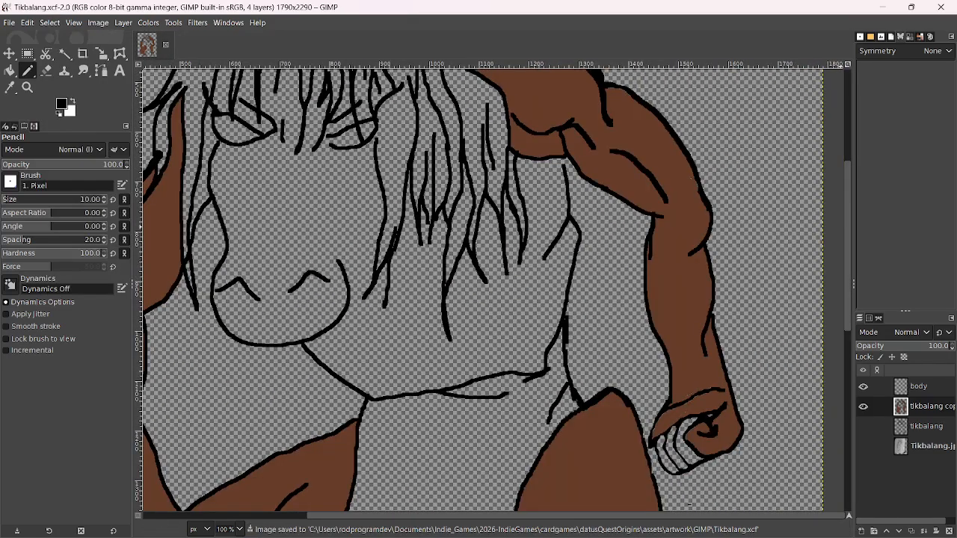
pyautogui.hotkey('alt', 'Tab')
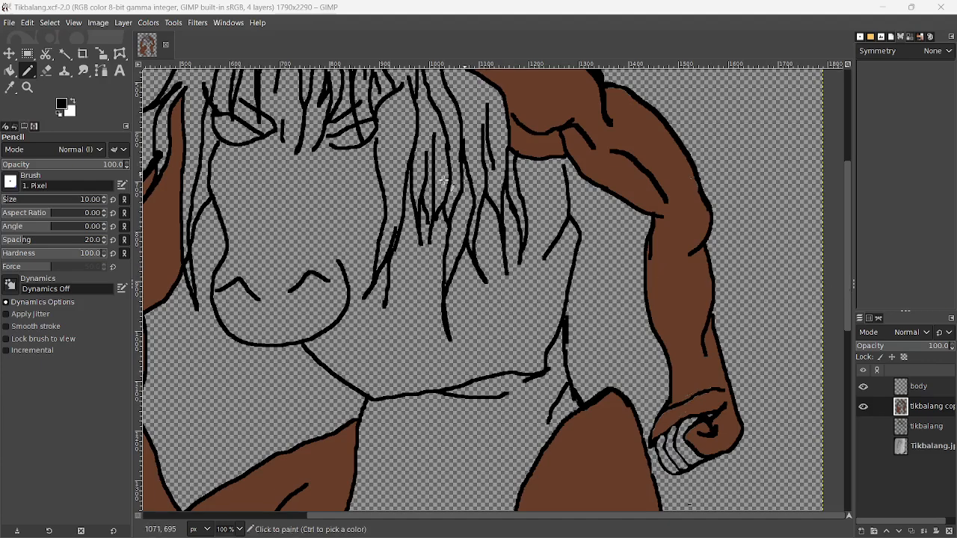
pyautogui.press('2')
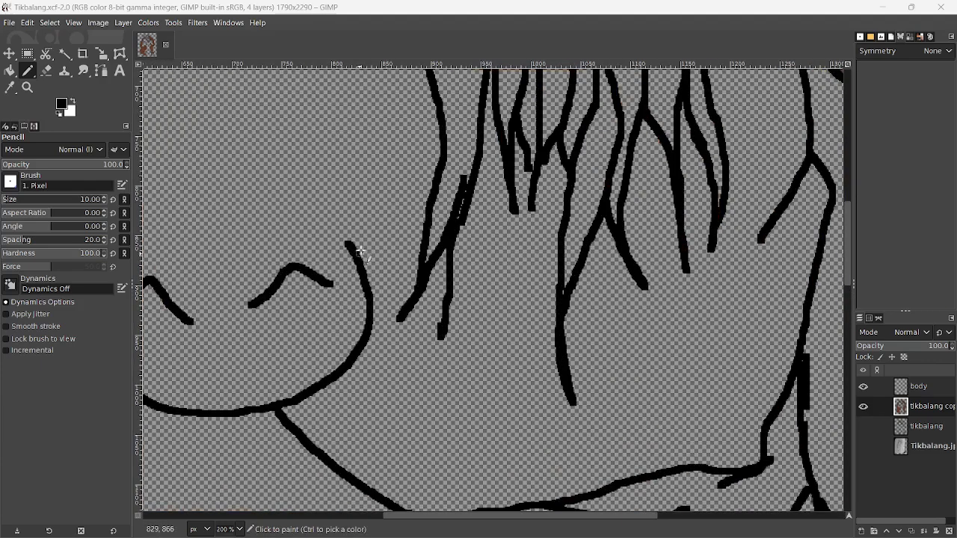
pyautogui.moveTo(358, 256)
pyautogui.mouseDown()
pyautogui.moveTo(369, 245)
pyautogui.moveTo(382, 157)
pyautogui.moveTo(418, 87)
pyautogui.mouseUp()
pyautogui.press('1')
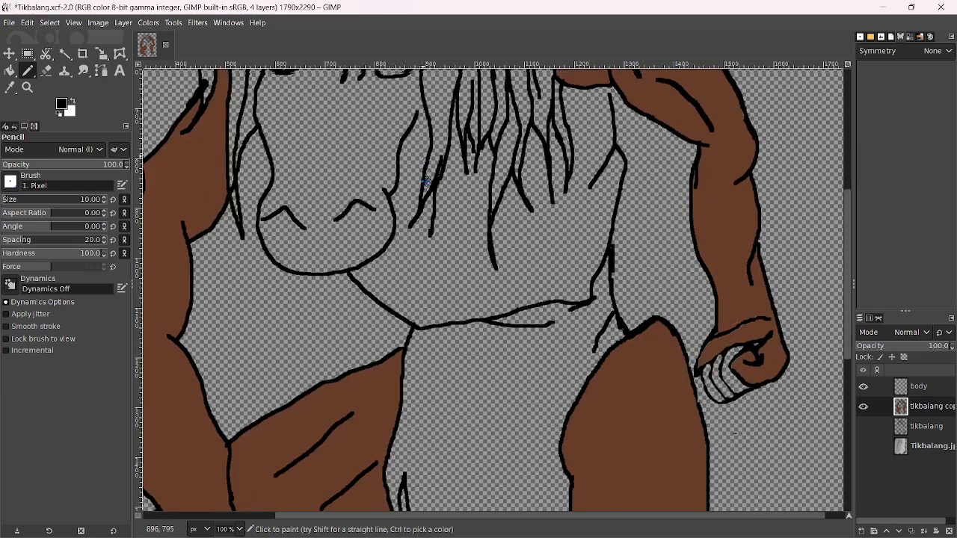
# Extend the black Pencil face line up to the right-hand eye and join the chest line to the arm's underside
pyautogui.press('2')
pyautogui.moveTo(442, 225); pyautogui.dragTo(446, 181)
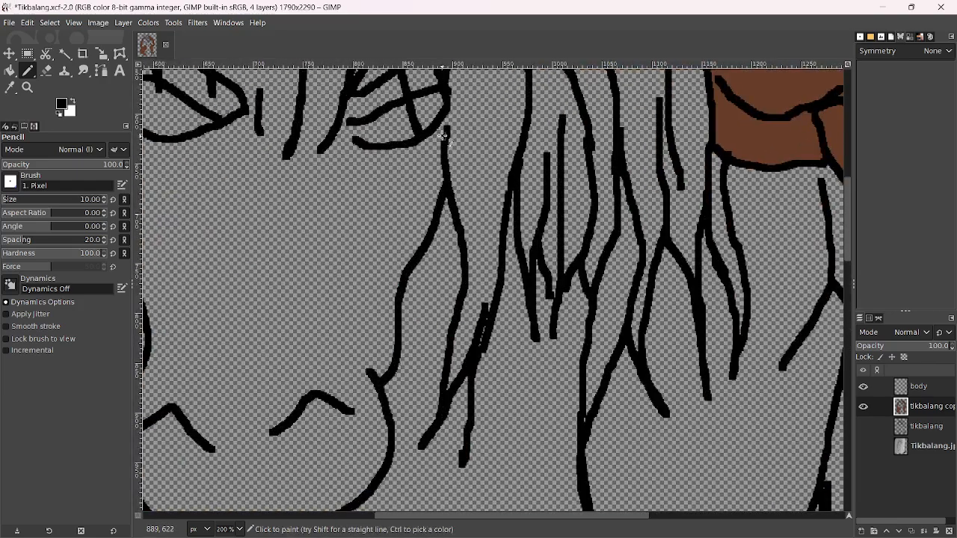
pyautogui.press('1')
pyautogui.press('-')
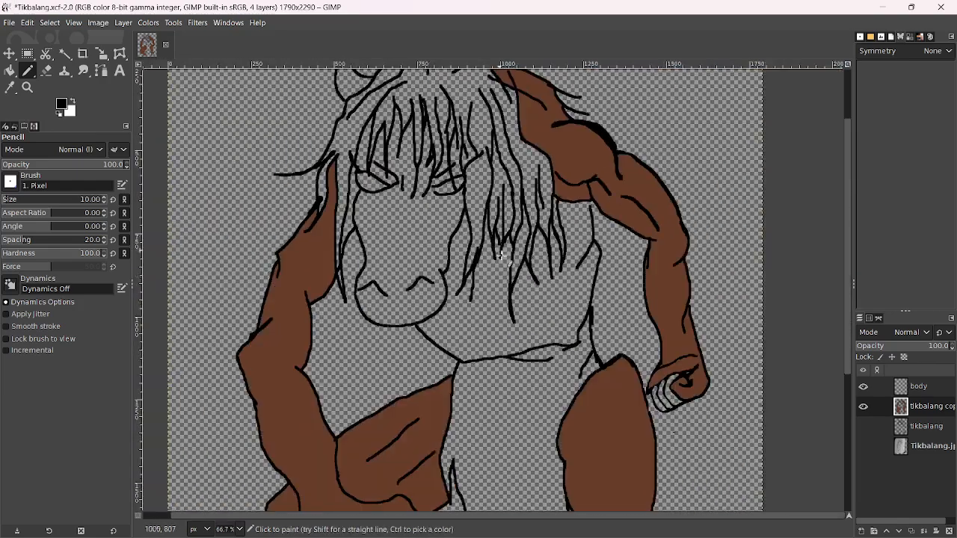
pyautogui.scroll(4, 587, 222)
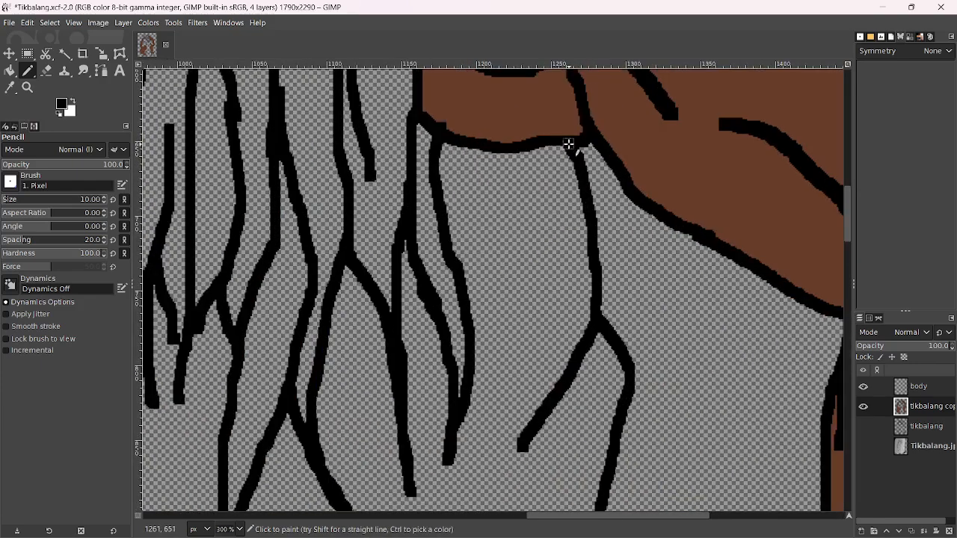
pyautogui.scroll(-3, 580, 183)
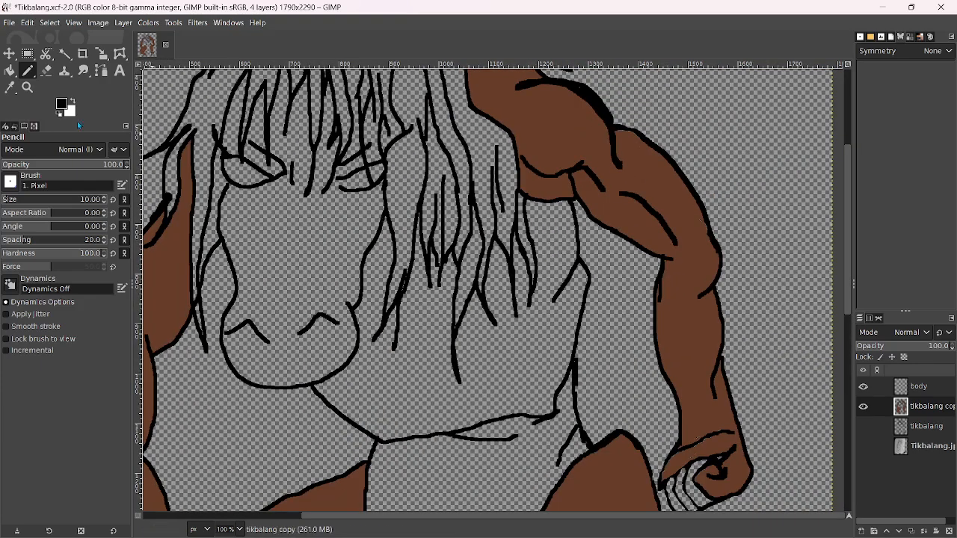
# Try to select the chest area with Fuzzy Select, and undo back past the latest Pencil strokes
pyautogui.click(65, 54)
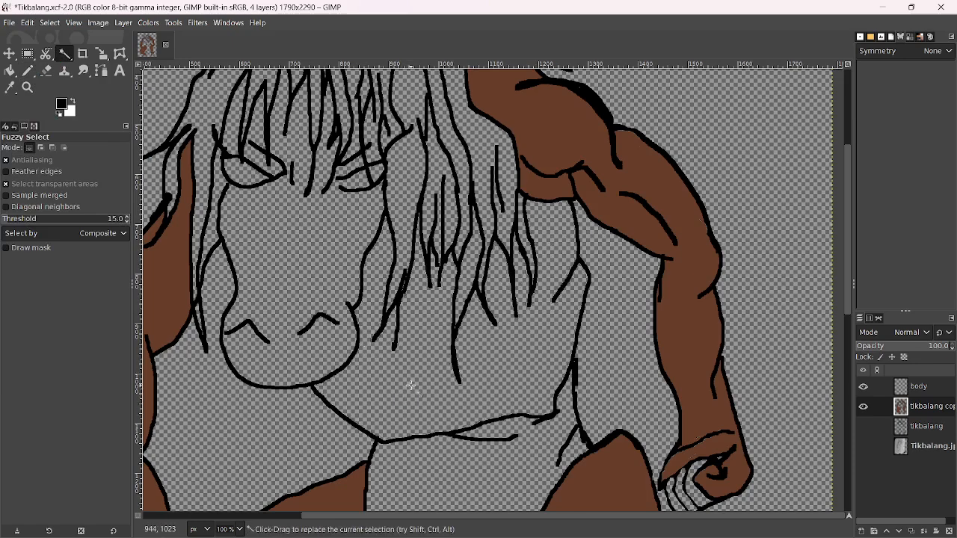
pyautogui.scroll(-2, 430, 381)
pyautogui.click(426, 303)
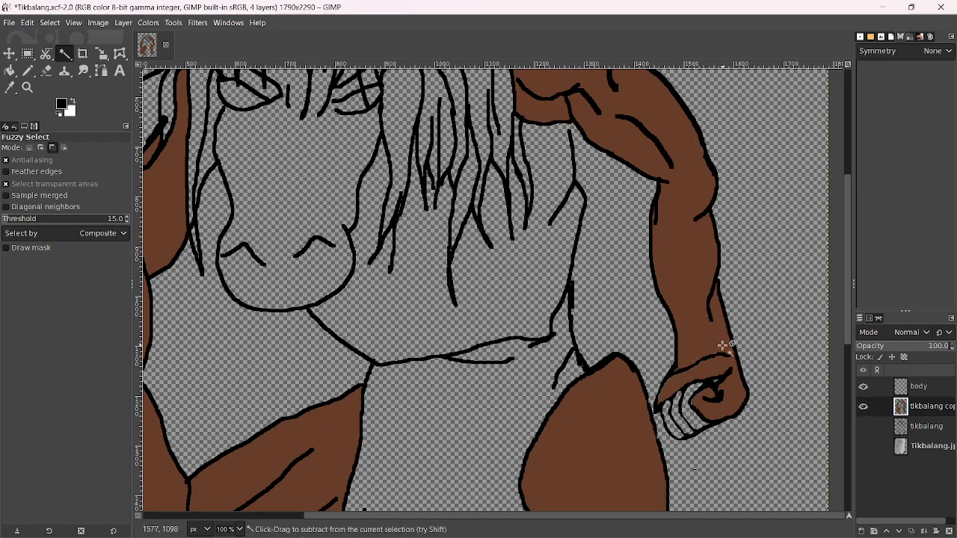
pyautogui.hotkey('ctrl', 's')
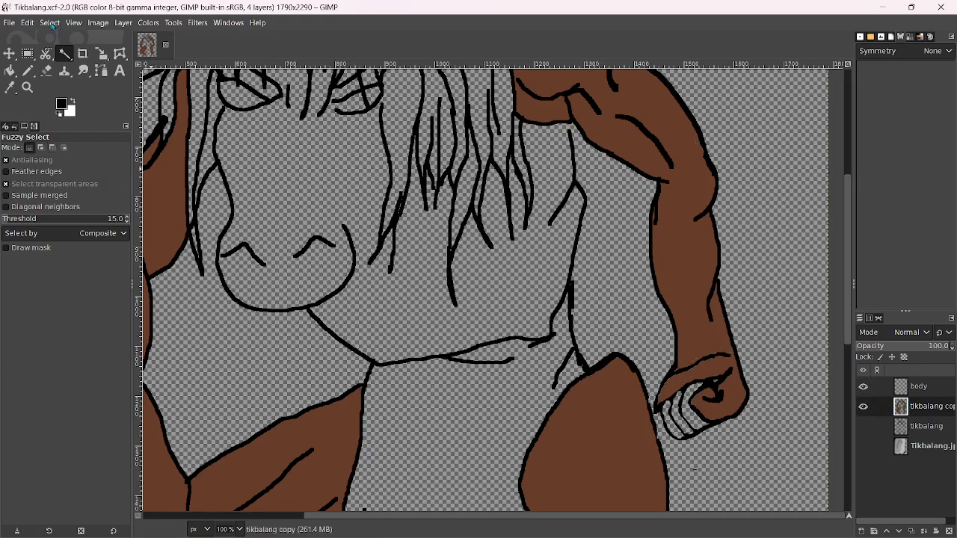
# Redo the undone Pencil strokes along the right-hand side of the face
pyautogui.click(28, 23)
pyautogui.click(44, 38)
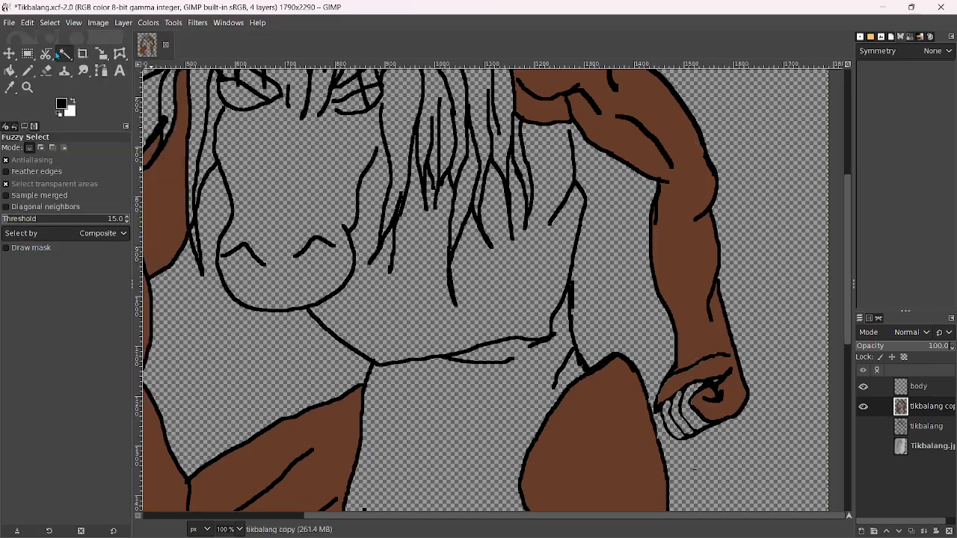
pyautogui.click(50, 23)
pyautogui.moveTo(28, 22)
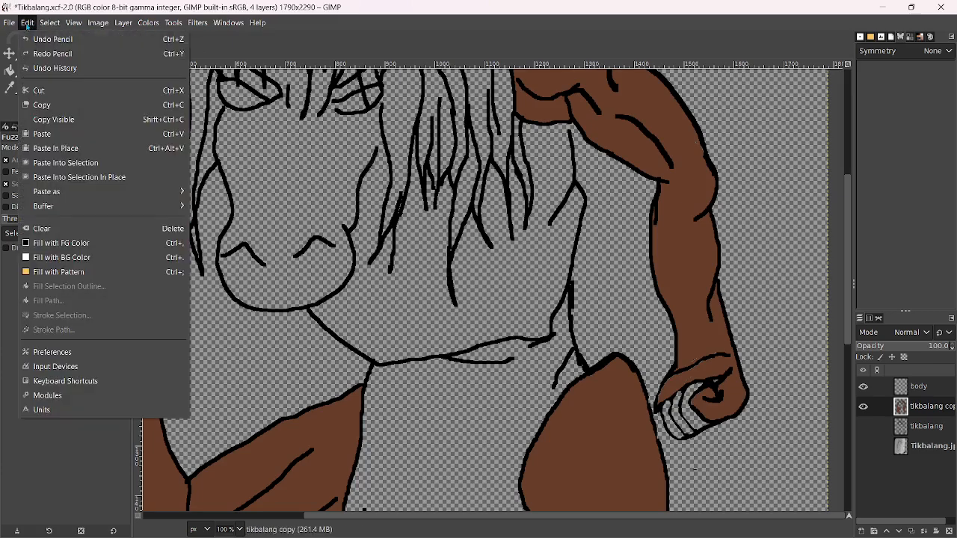
pyautogui.click(46, 54)
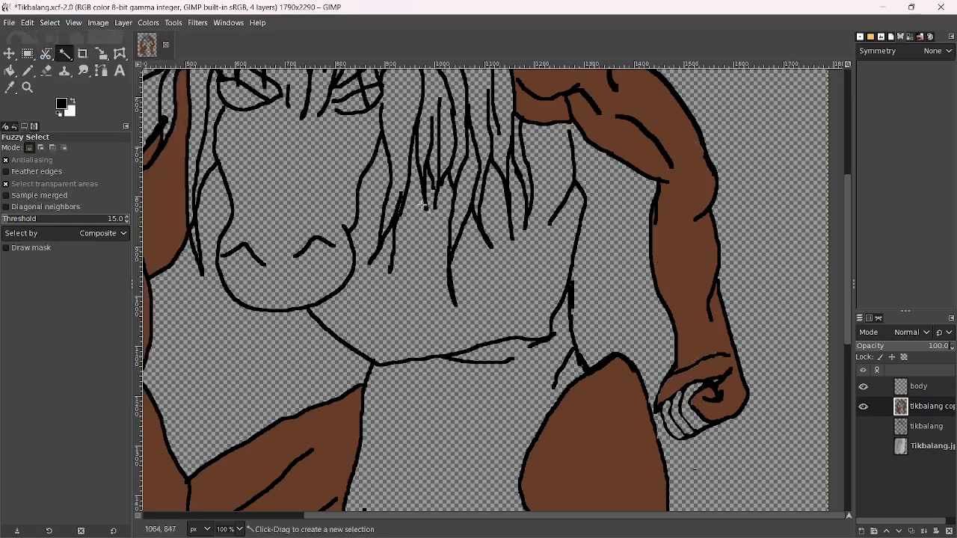
# Fuzzy-select the brown fills of both arms and upper legs together and delete them from the tikbalang copy layer
pyautogui.click(164, 231)
pyautogui.hscroll(-4, 367, 277)
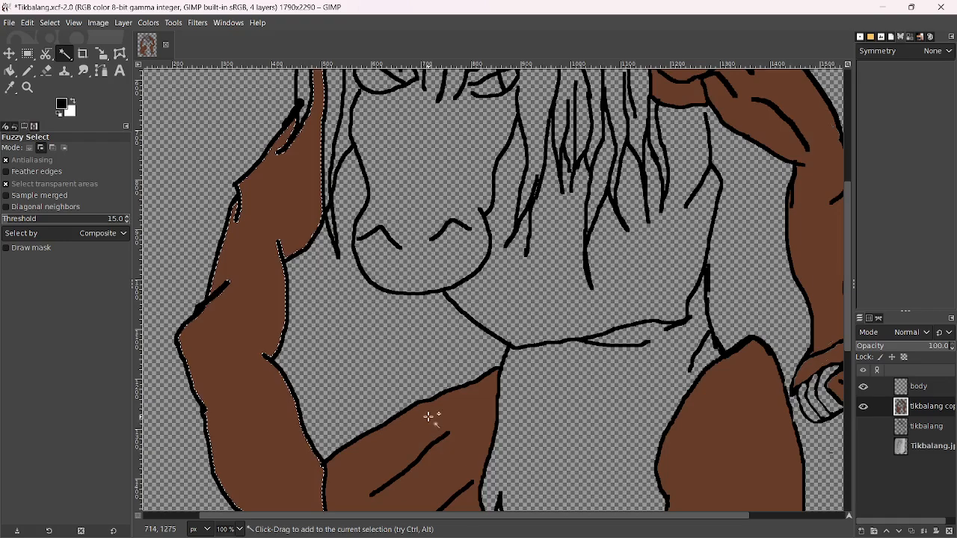
pyautogui.scroll(-3, 325, 279)
pyautogui.hscroll(6, 324, 279)
pyautogui.keyDown('shift'); pyautogui.click(493, 318); pyautogui.keyUp('shift')
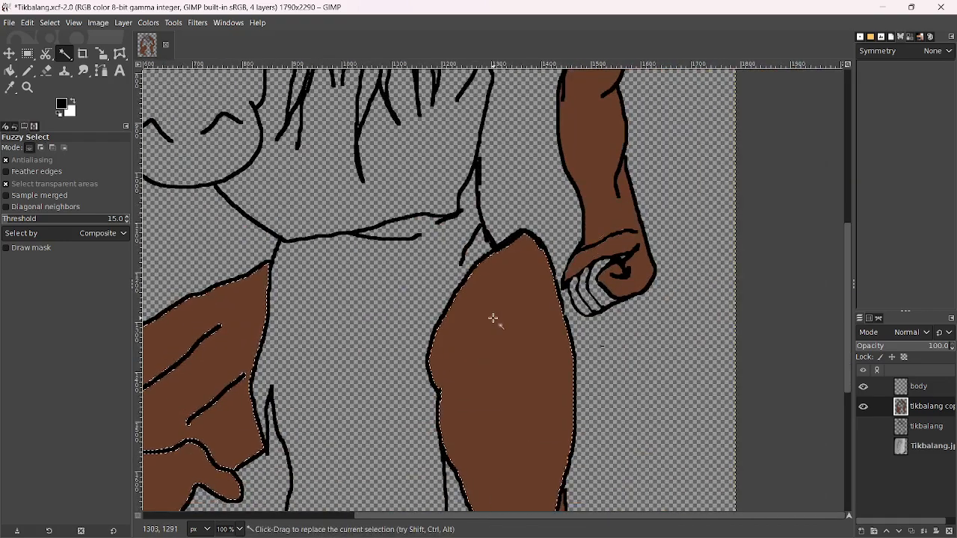
pyautogui.scroll(4, 493, 318)
pyautogui.hscroll(2, 493, 318)
pyautogui.keyDown('shift'); pyautogui.click(520, 286); pyautogui.keyUp('shift')
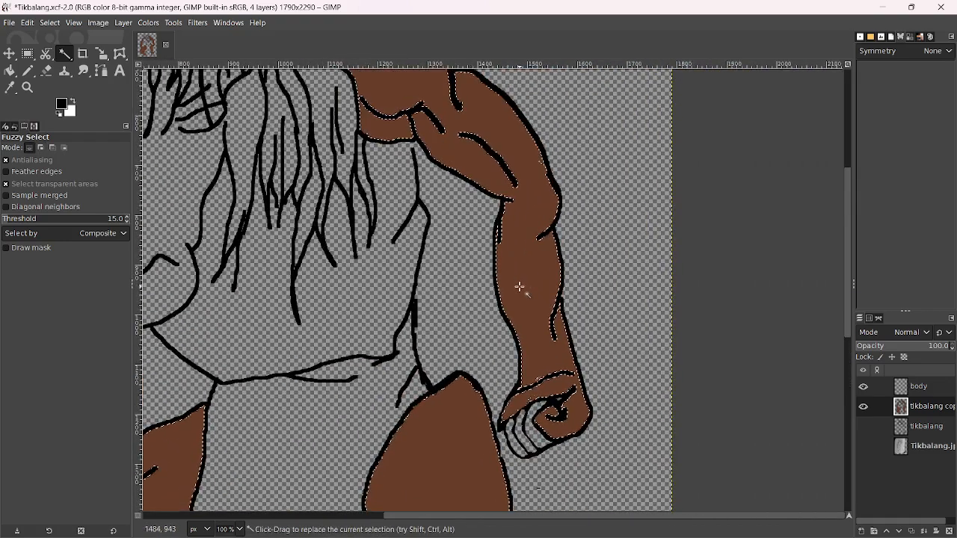
pyautogui.press('Delete')
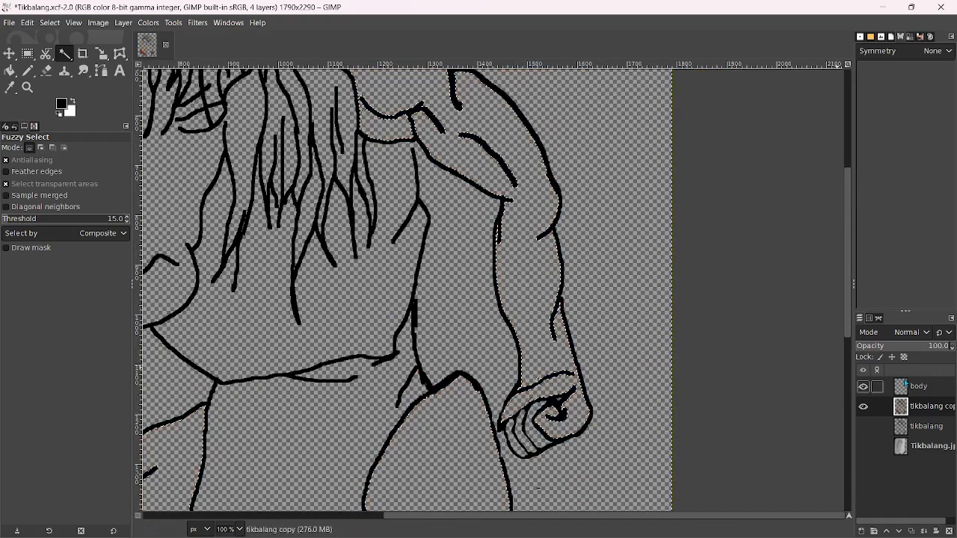
# Make the body layer active, switch to the Pencil and clear the selection
pyautogui.click(905, 385)
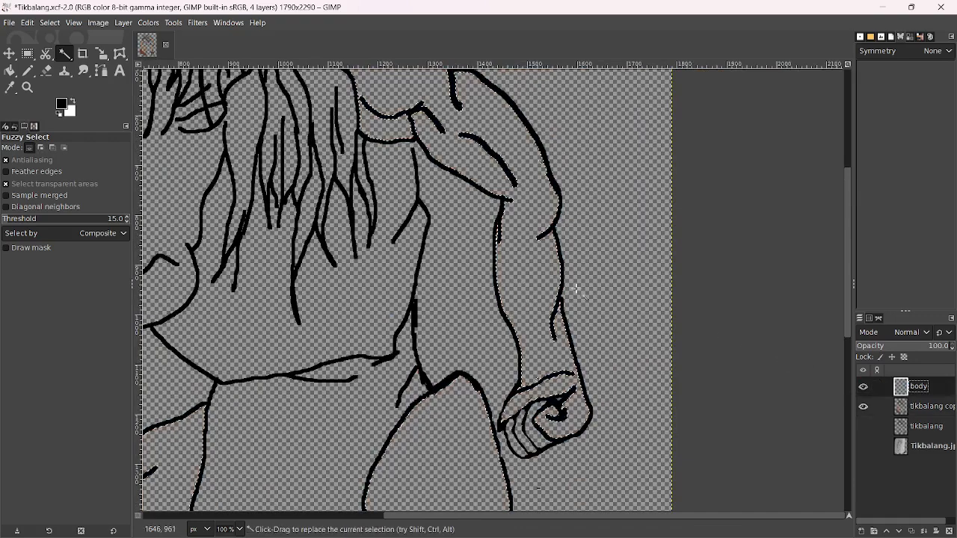
pyautogui.keyDown('shift'); pyautogui.click(398, 270); pyautogui.keyUp('shift')
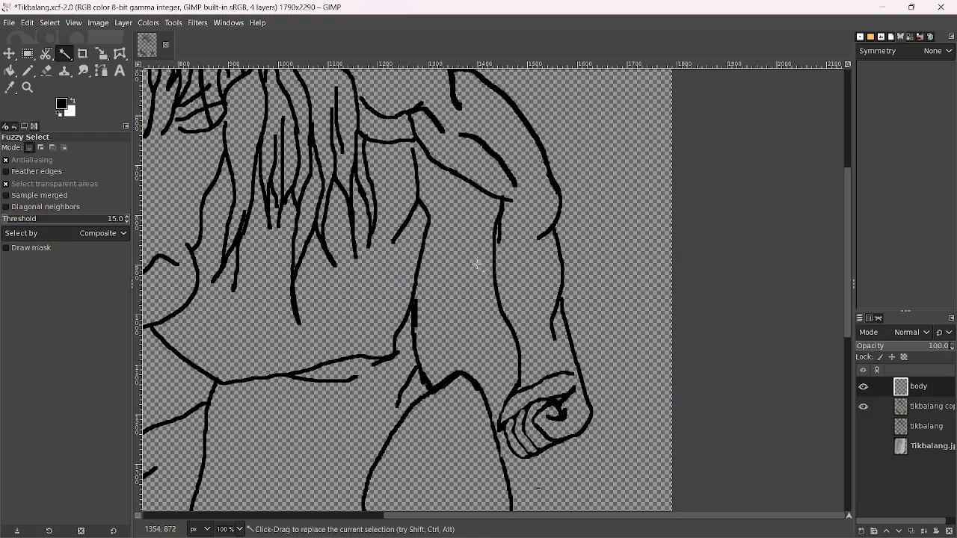
pyautogui.click(28, 71)
pyautogui.scroll(3, 464, 282)
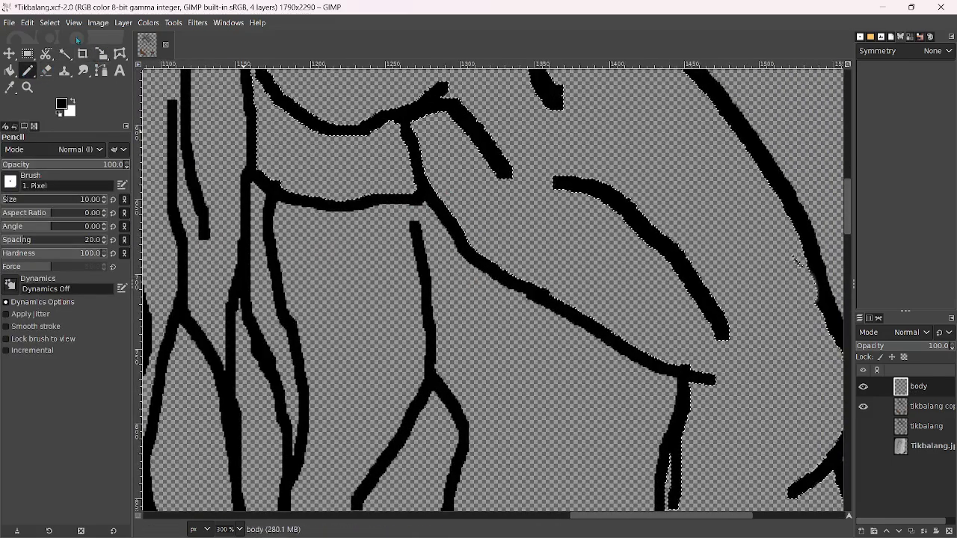
pyautogui.click(50, 23)
pyautogui.click(61, 53)
# Bridge the gap between the chest line's upper end and the arm's underside with a short black Pencil stroke
pyautogui.scroll(4, 482, 212)
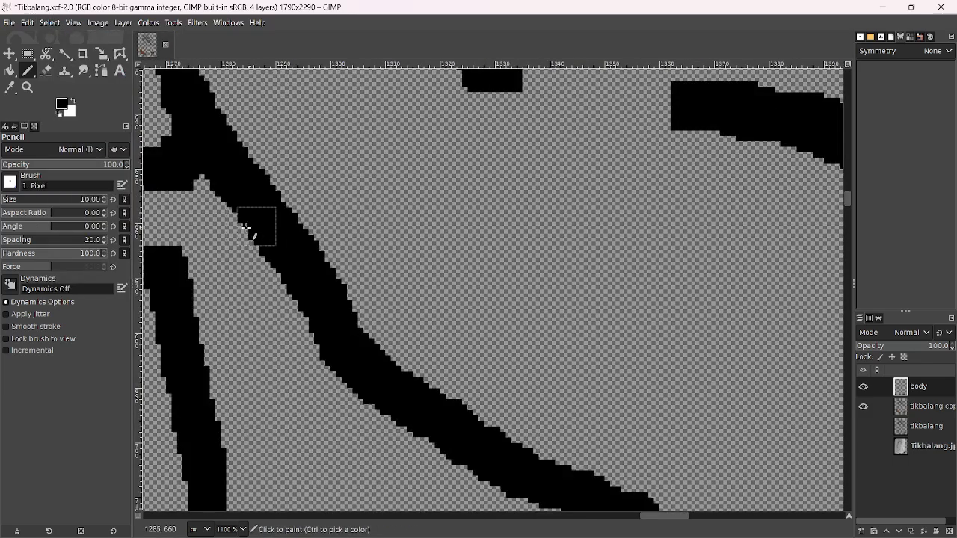
pyautogui.hscroll(-5, 444, 249)
pyautogui.scroll(-3, 415, 202)
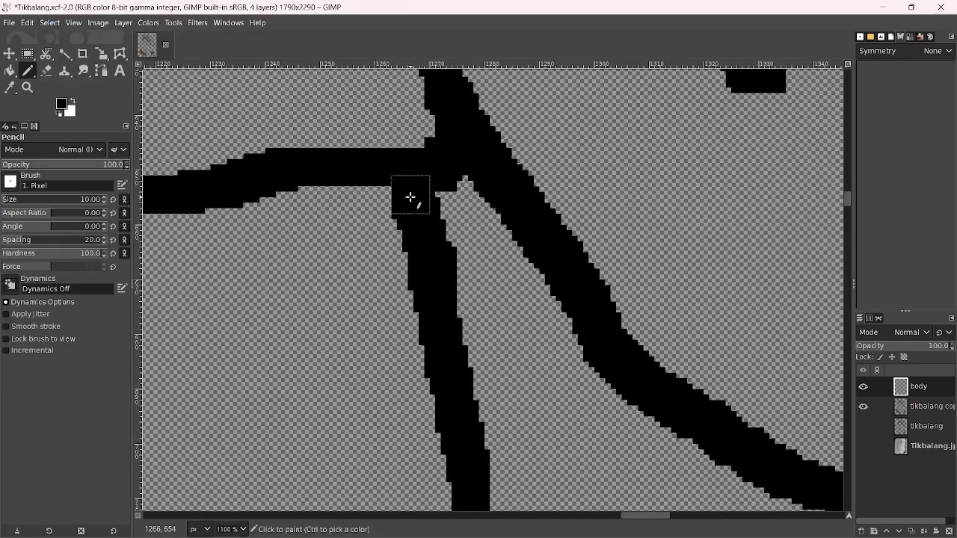
pyautogui.scroll(-2, 432, 235)
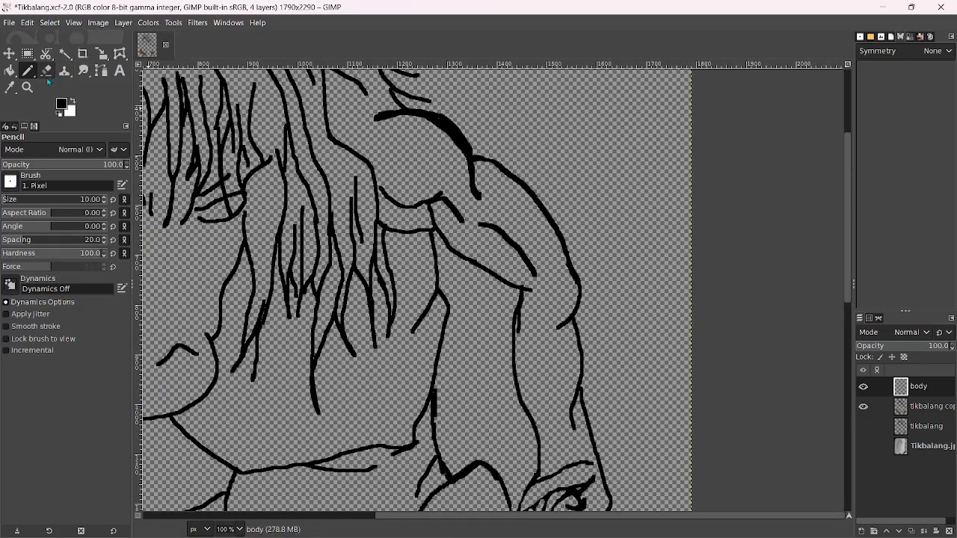
pyautogui.click(64, 54)
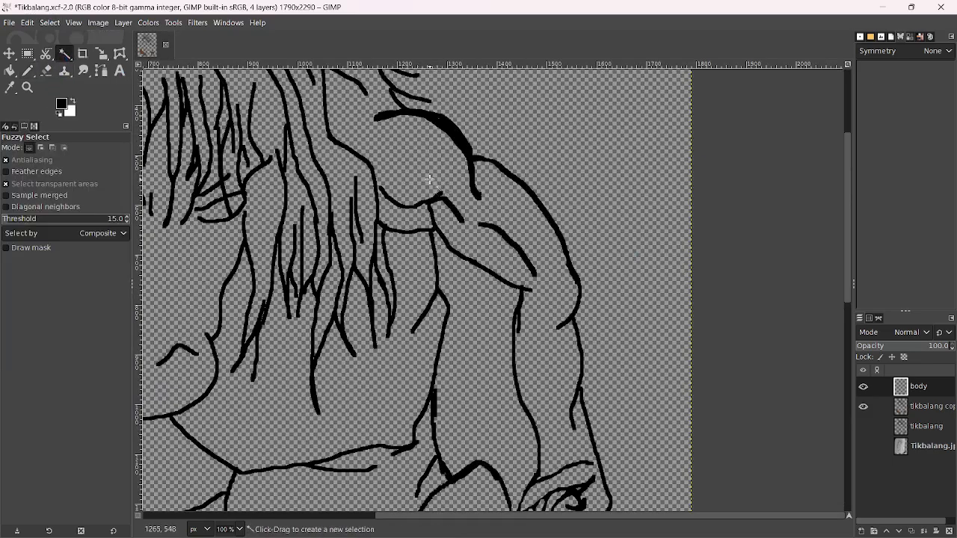
pyautogui.scroll(3, 430, 180)
pyautogui.hscroll(-2, 430, 179)
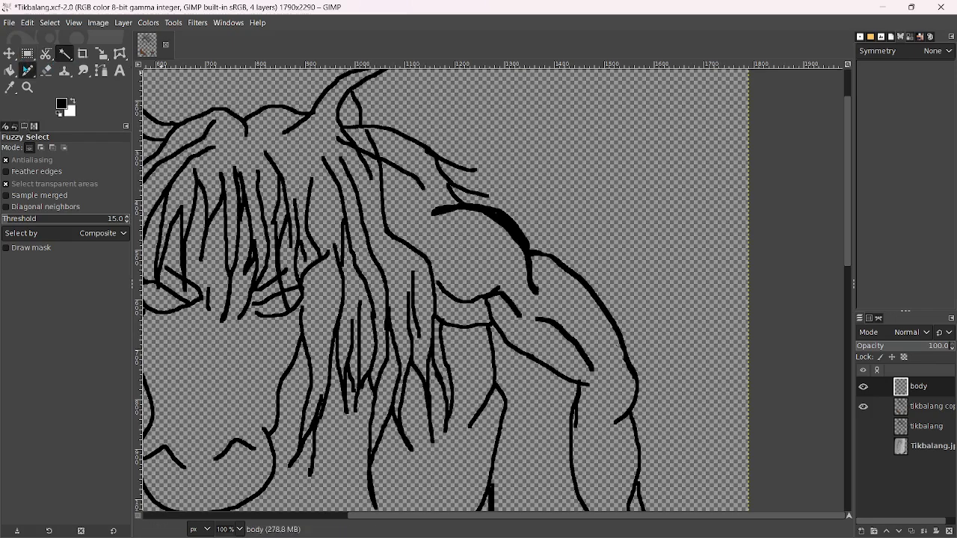
# Hide the body layer and, on the tikbalang copy layer, close the gap between chest line and arm with the black Pencil
pyautogui.click(28, 71)
pyautogui.scroll(1, 426, 200)
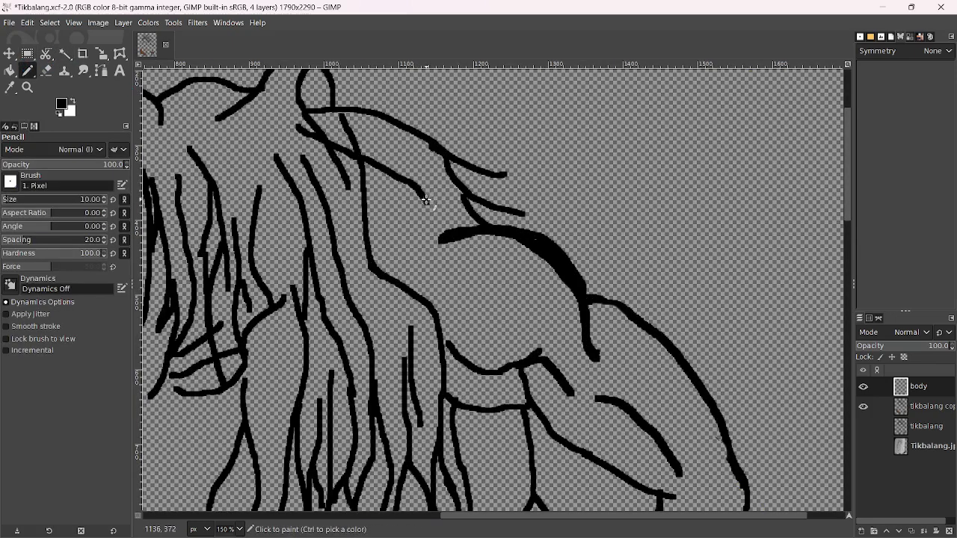
pyautogui.click(929, 408)
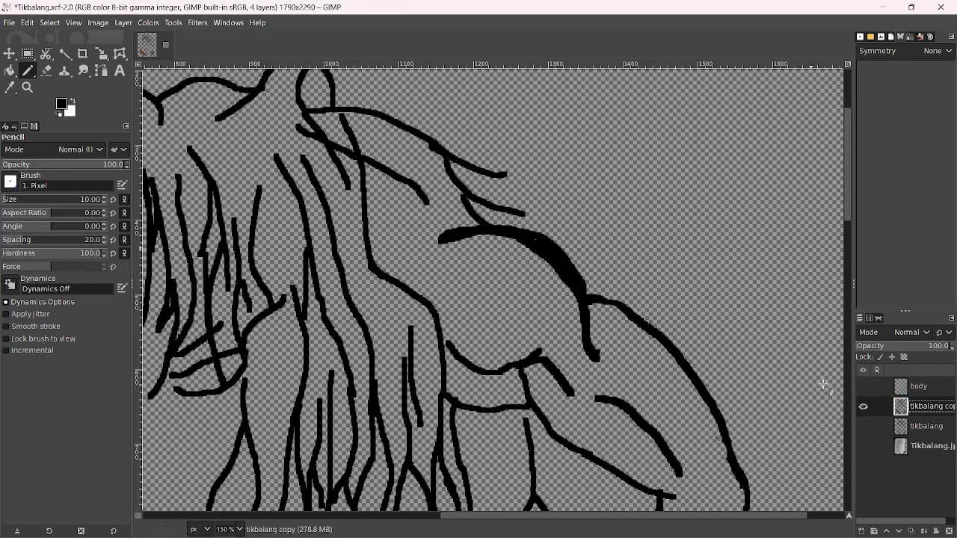
pyautogui.scroll(4, 570, 383)
pyautogui.moveTo(569, 382)
pyautogui.mouseDown()
pyautogui.moveTo(611, 347)
pyautogui.moveTo(713, 210)
pyautogui.mouseUp()
pyautogui.moveTo(526, 340)
pyautogui.mouseDown()
pyautogui.moveTo(555, 381)
pyautogui.moveTo(541, 314)
pyautogui.moveTo(550, 329)
pyautogui.moveTo(528, 324)
pyautogui.moveTo(532, 350)
pyautogui.mouseUp()
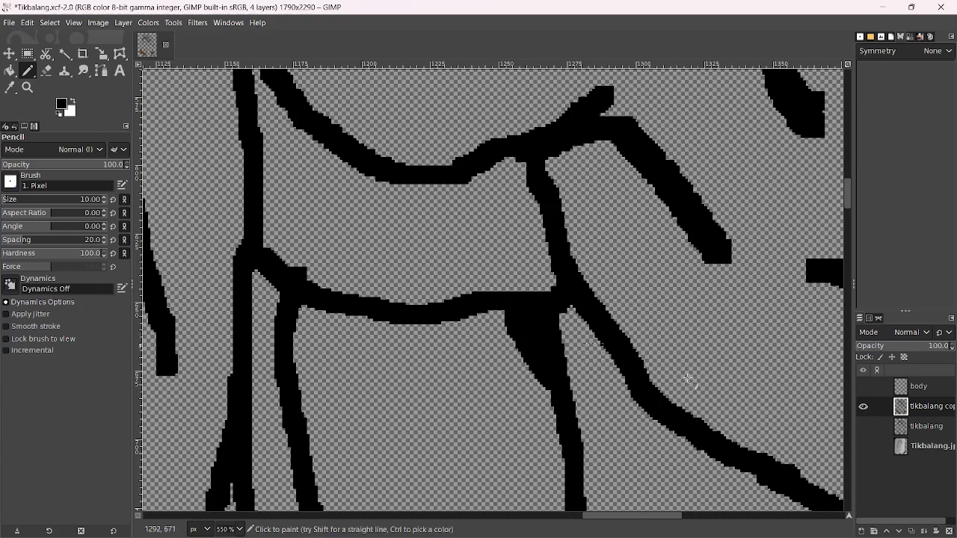
# Make the body layer visible again and check the line art around the shoulder
pyautogui.doubleClick(911, 386)
pyautogui.click(863, 387)
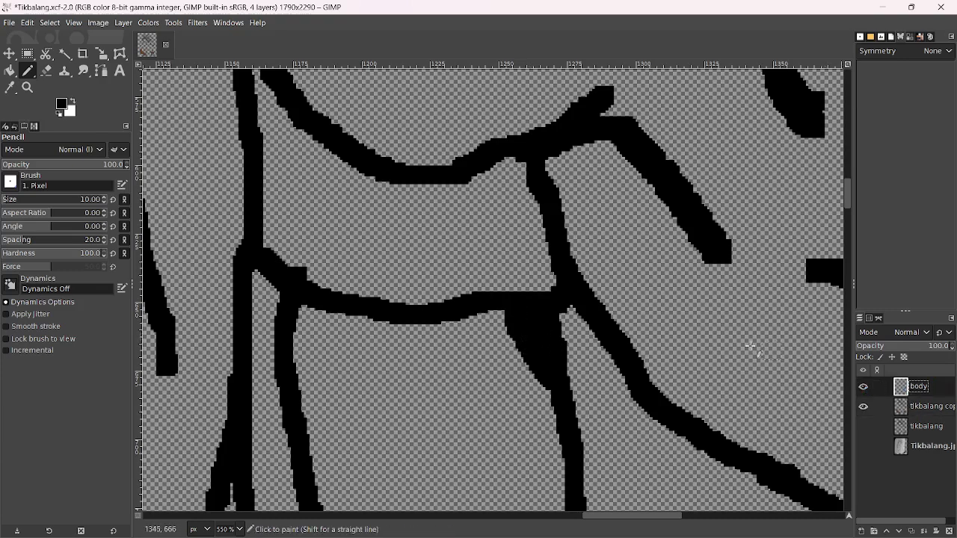
pyautogui.scroll(-6, 730, 341)
pyautogui.scroll(1, 731, 342)
pyautogui.scroll(2, 730, 341)
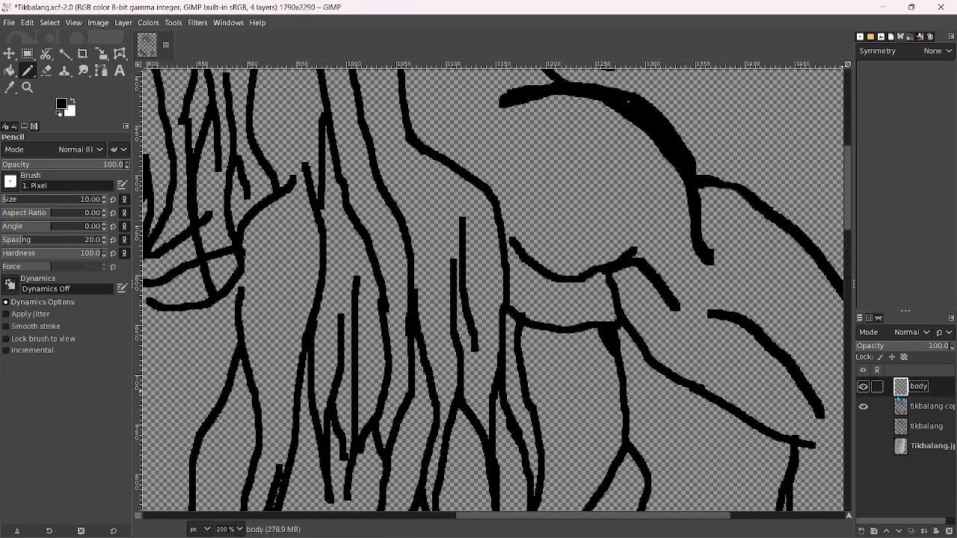
# On the tikbalang copy layer, draw black Pencil lines joining the loose hair strand to the shoulder and down to the hair outline
pyautogui.click(901, 404)
pyautogui.moveTo(618, 241); pyautogui.dragTo(652, 431)
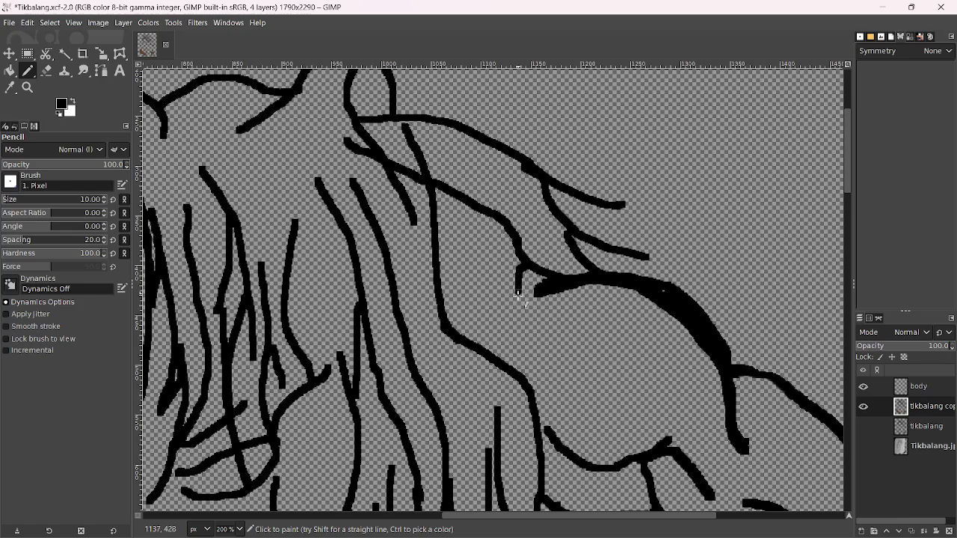
pyautogui.scroll(-5, 530, 398)
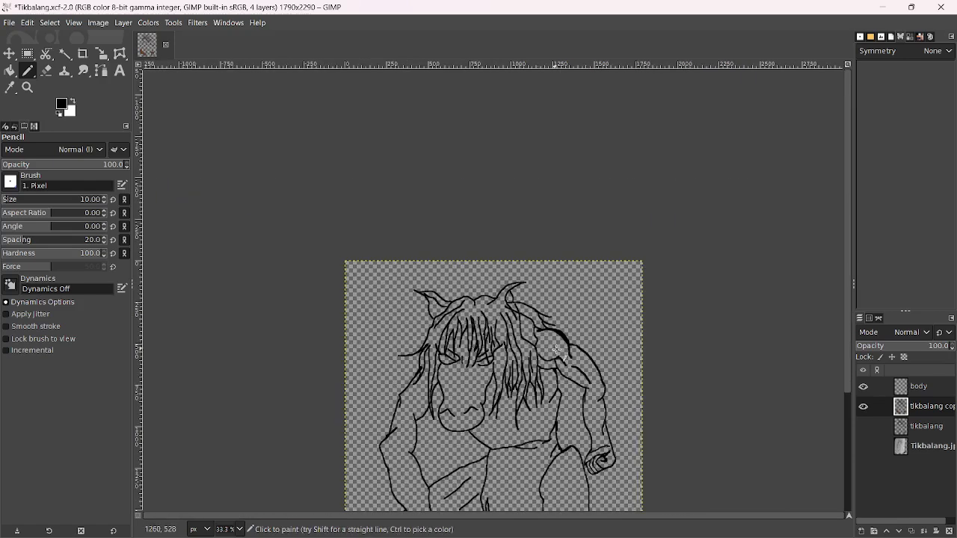
# Examine the line art around the head, hair and shoulder for remaining gaps
pyautogui.click(65, 53)
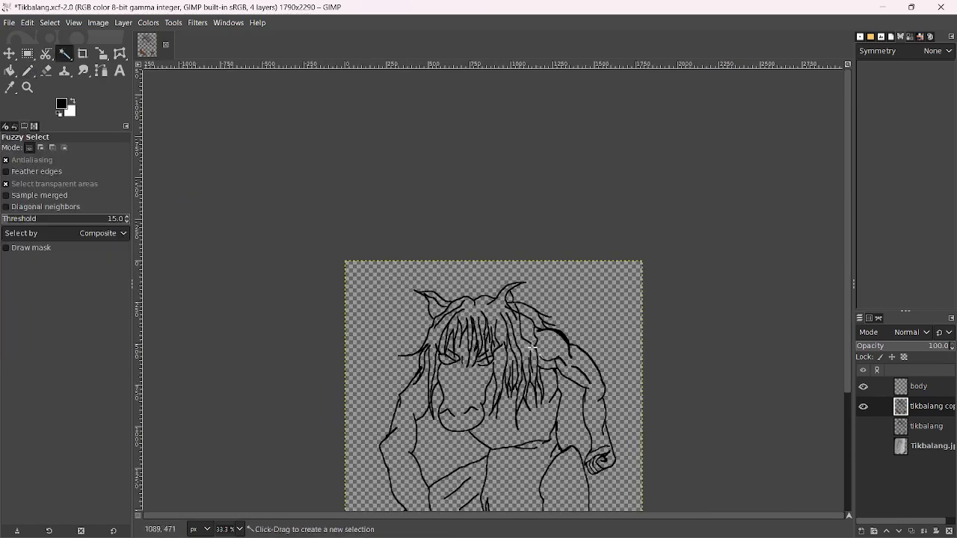
pyautogui.scroll(3, 530, 320)
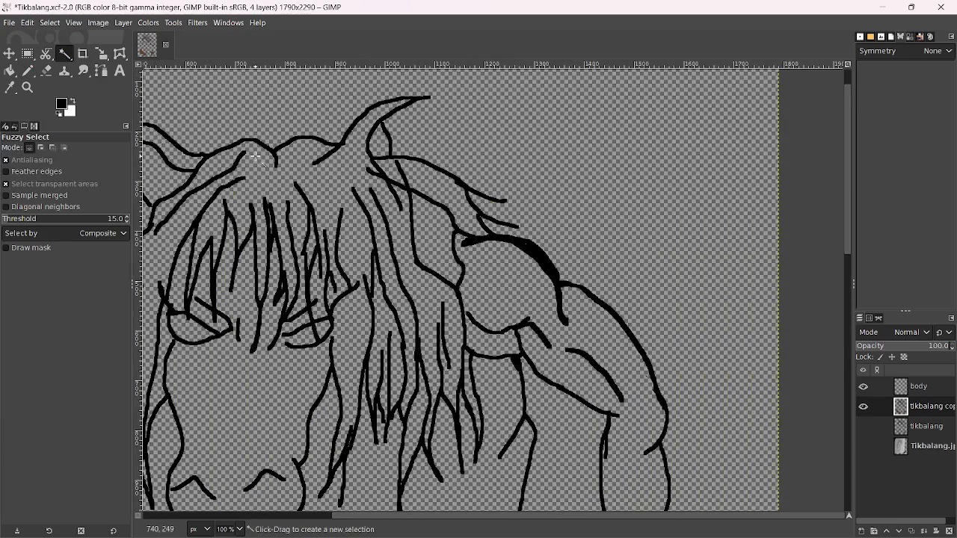
pyautogui.click(28, 70)
pyautogui.scroll(2, 389, 135)
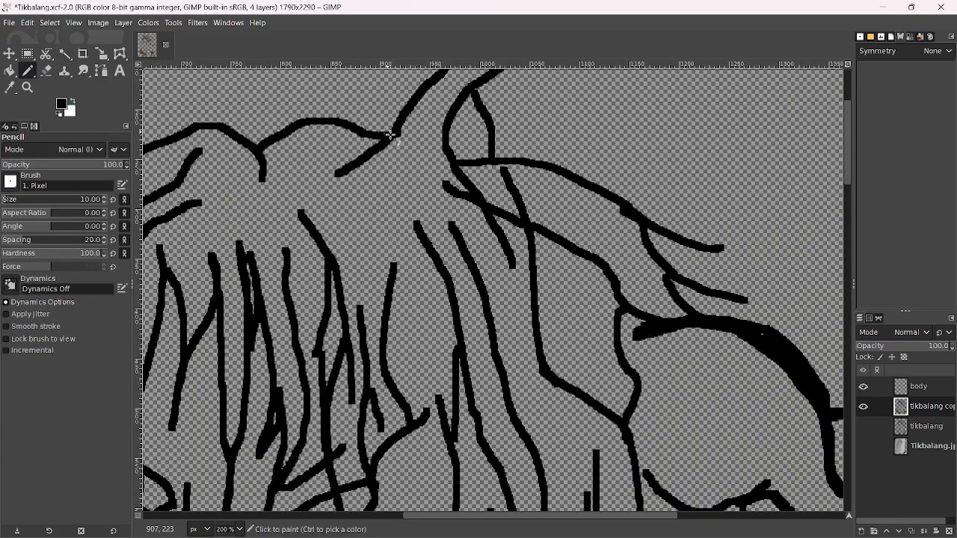
pyautogui.scroll(-6, 449, 191)
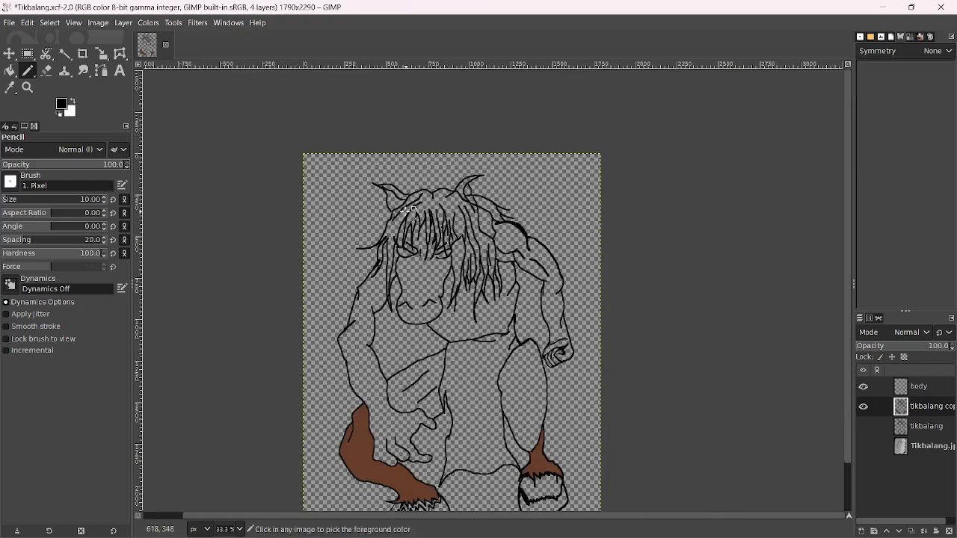
pyautogui.scroll(5, 389, 200)
pyautogui.scroll(-3, 389, 200)
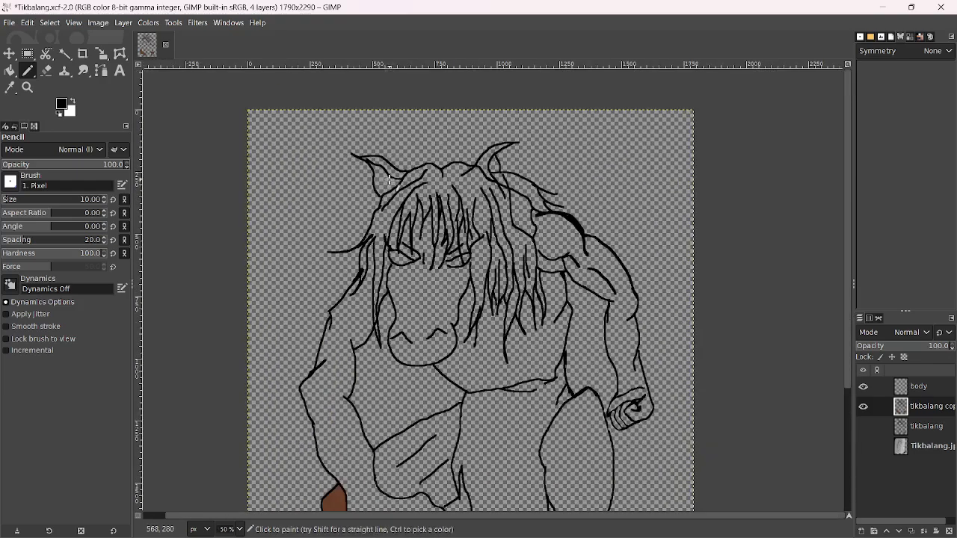
# Select the arm, shoulder, torso and thigh areas on the tikbalang copy layer with Fuzzy Select, leaving the face out of the selection
pyautogui.click(65, 53)
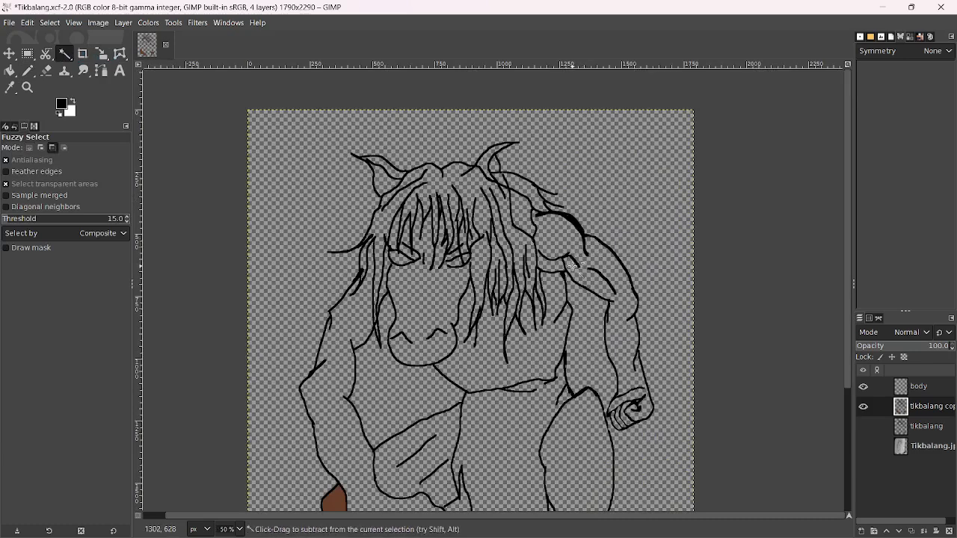
pyautogui.scroll(2, 570, 244)
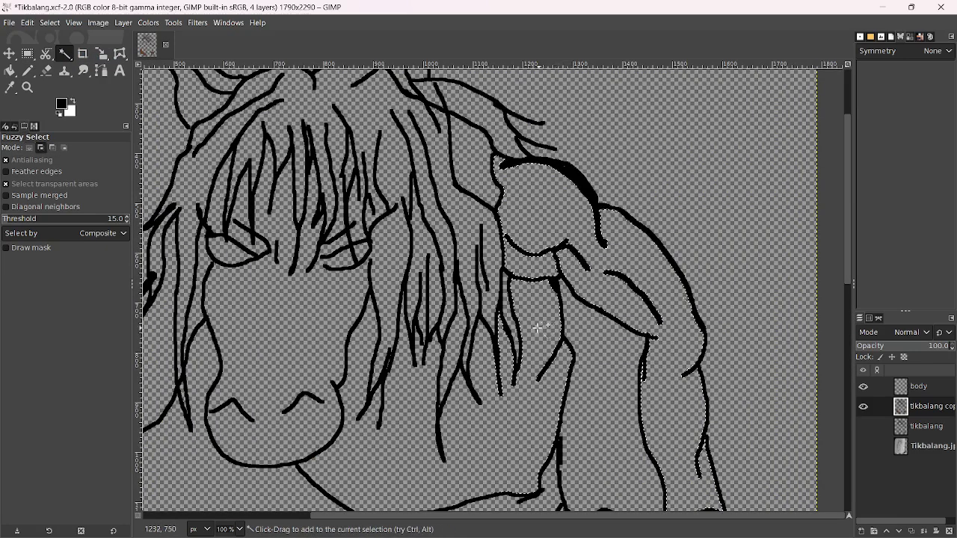
pyautogui.keyDown('shift'); pyautogui.click(282, 310); pyautogui.keyUp('shift')
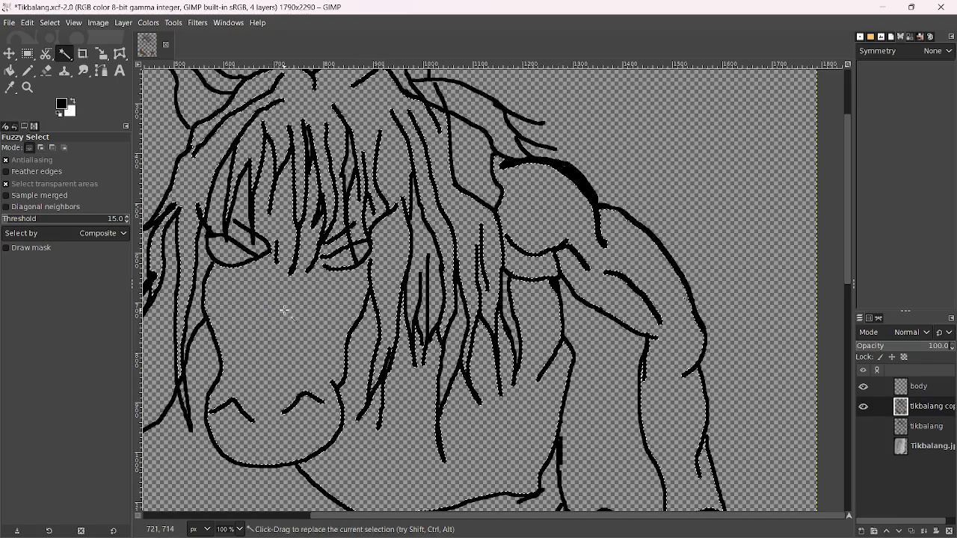
pyautogui.keyDown('ctrl'); pyautogui.click(282, 299); pyautogui.keyUp('ctrl')
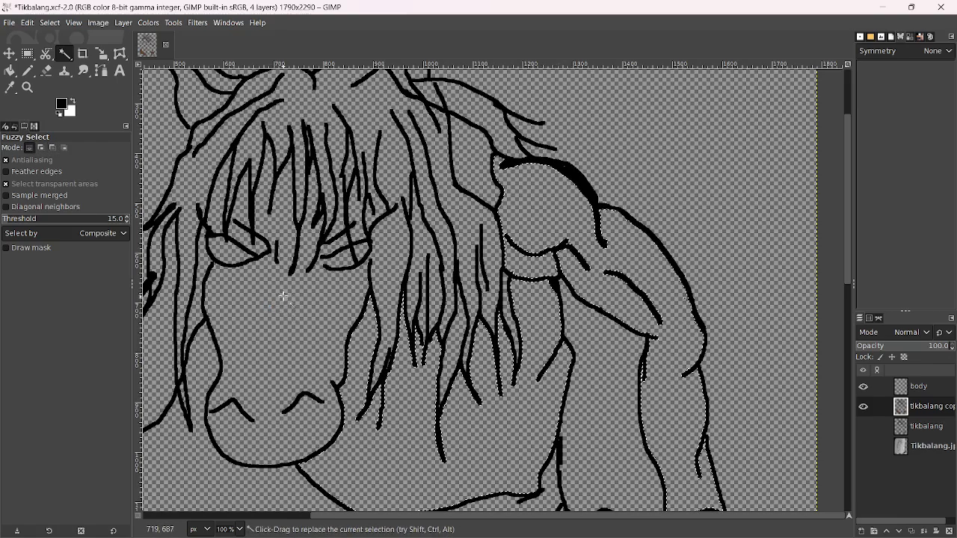
pyautogui.hscroll(-6, 282, 299)
pyautogui.scroll(-2, 283, 299)
pyautogui.hscroll(5, 474, 282)
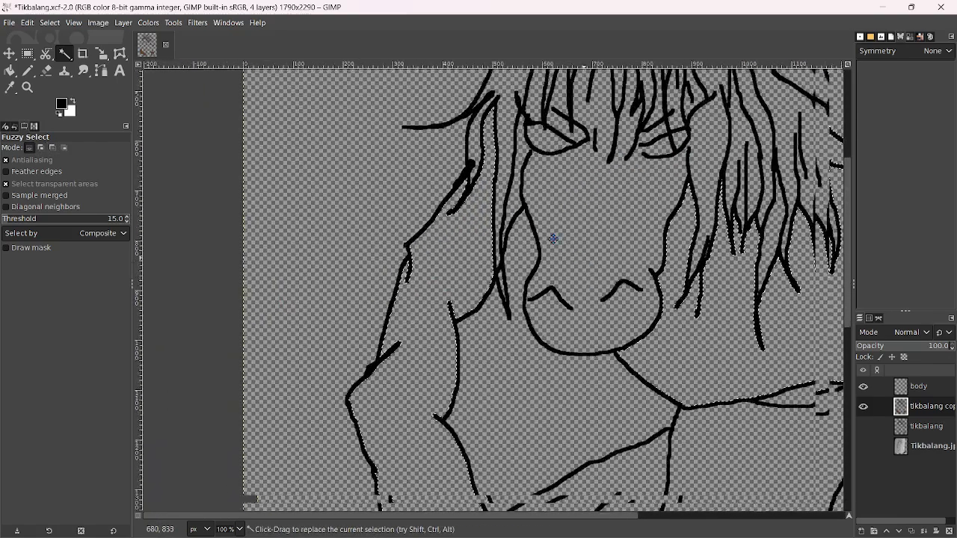
pyautogui.scroll(-2, 340, 363)
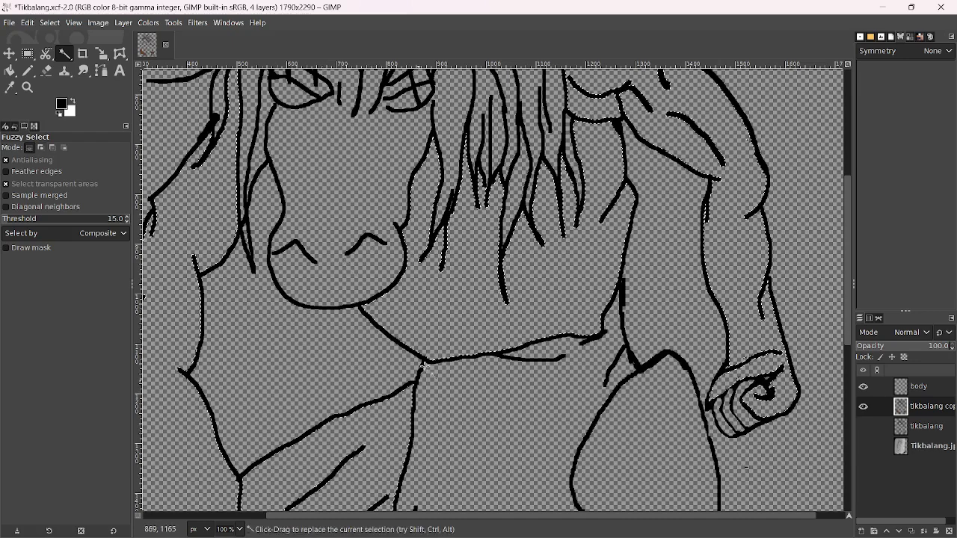
pyautogui.scroll(-3, 385, 433)
pyautogui.moveTo(471, 319); pyautogui.dragTo(449, 291)
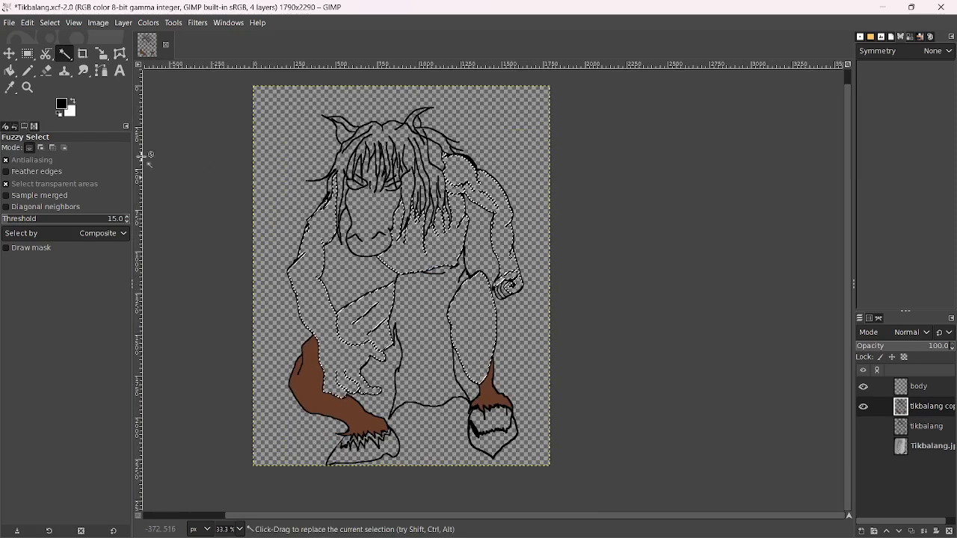
# Set the foreground colour to the saved brown 673d29
pyautogui.click(66, 102)
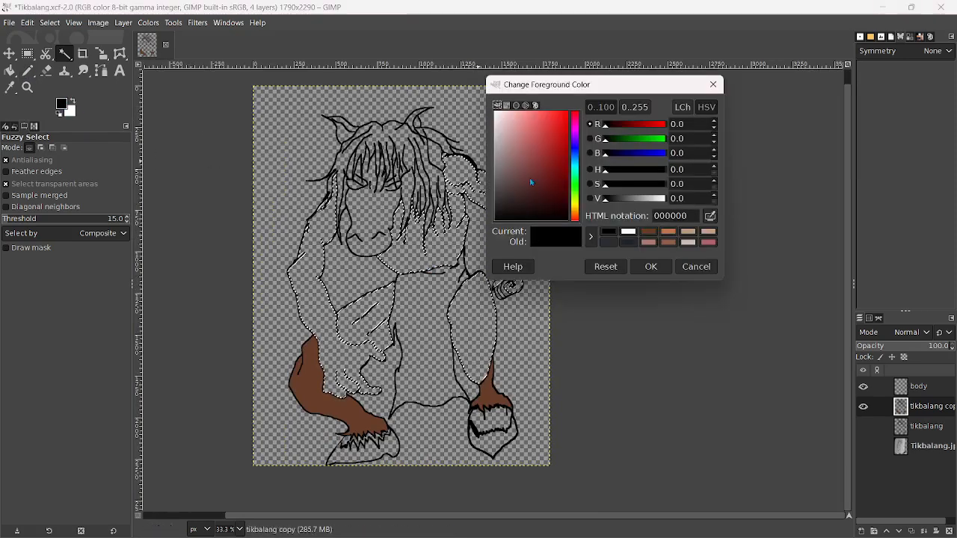
pyautogui.click(648, 232)
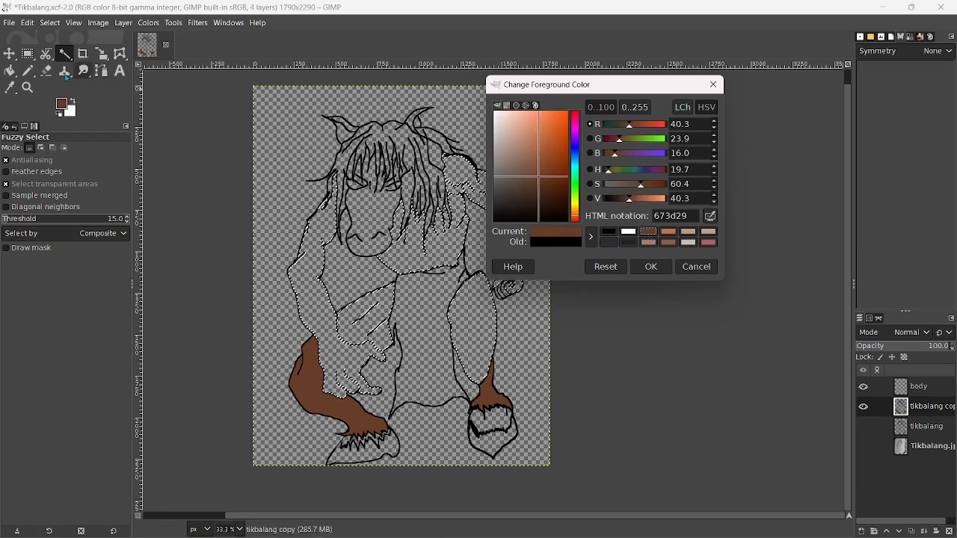
pyautogui.press('Return')
# Try a brown Bucket Fill of the selected areas on the tikbalang copy layer and undo it
pyautogui.click(10, 71)
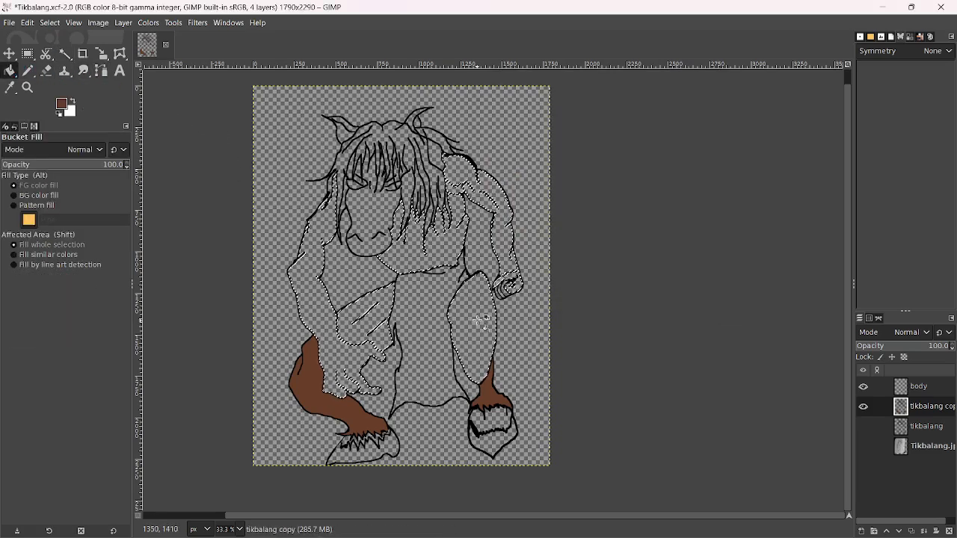
pyautogui.click(479, 320)
pyautogui.hotkey('ctrl', 'z')
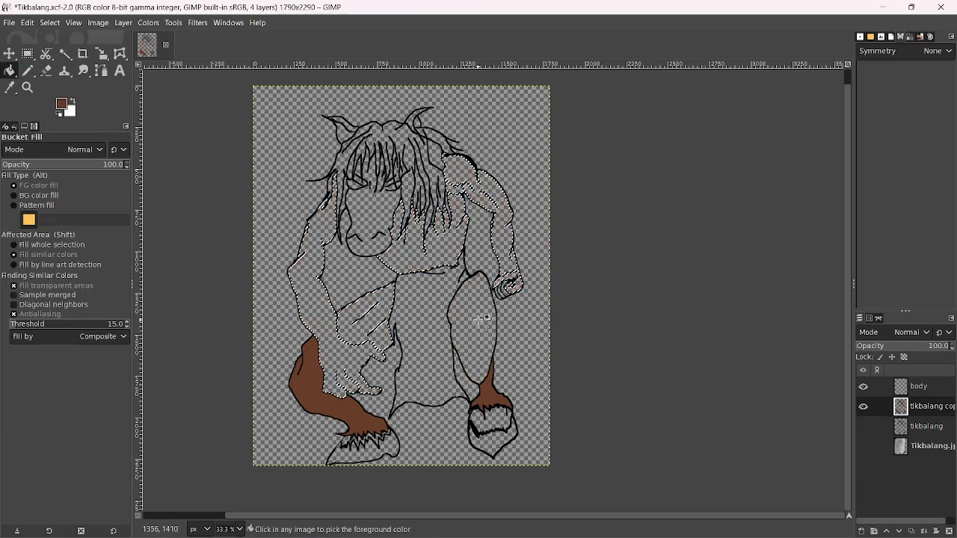
# Clear the brown from both lower legs on the tikbalang copy layer, keep them selected and add the arms, torso and shoulder with Fuzzy Select
pyautogui.click(65, 56)
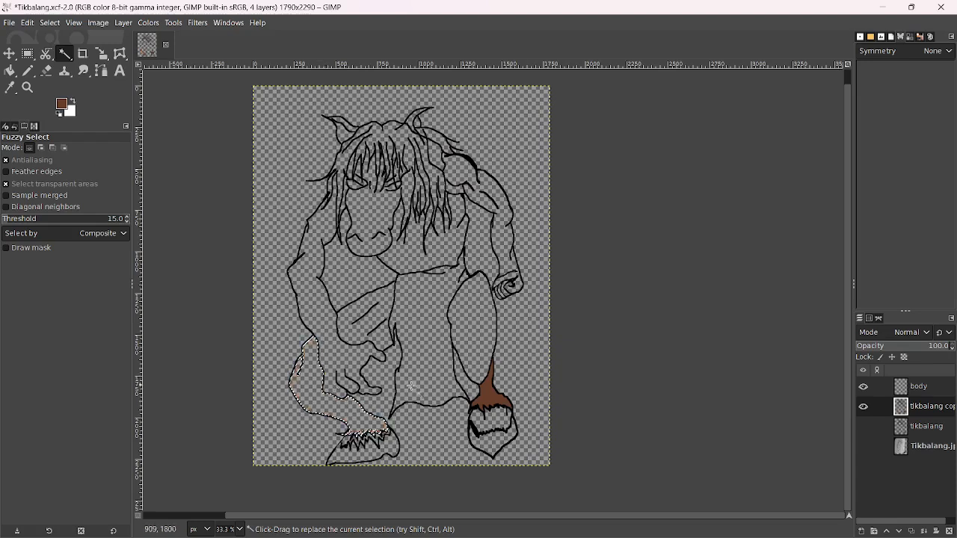
pyautogui.click(490, 393)
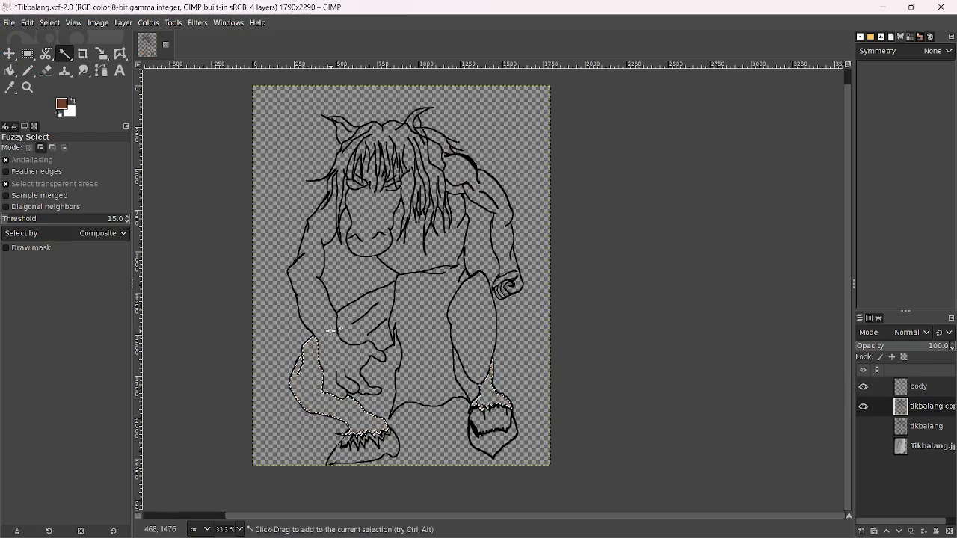
pyautogui.click(352, 313)
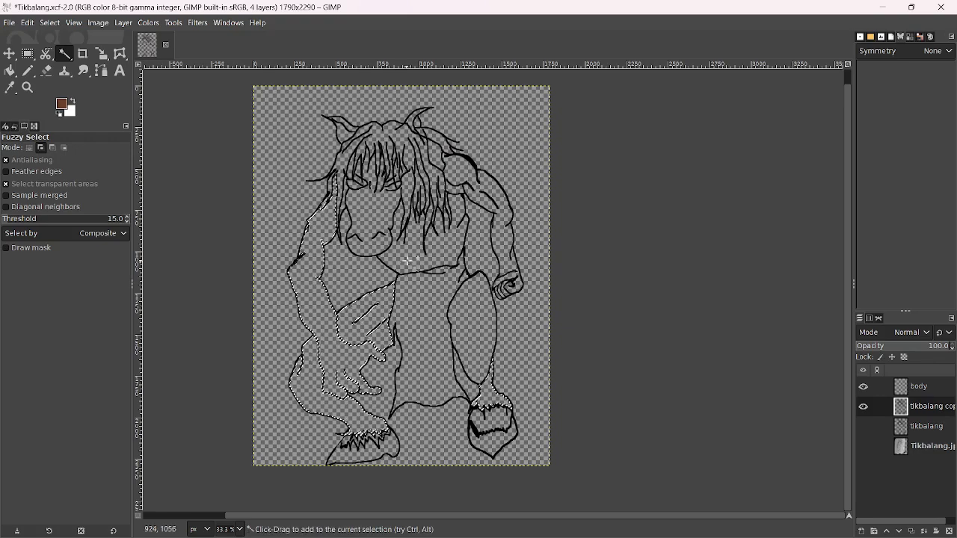
pyautogui.click(473, 193)
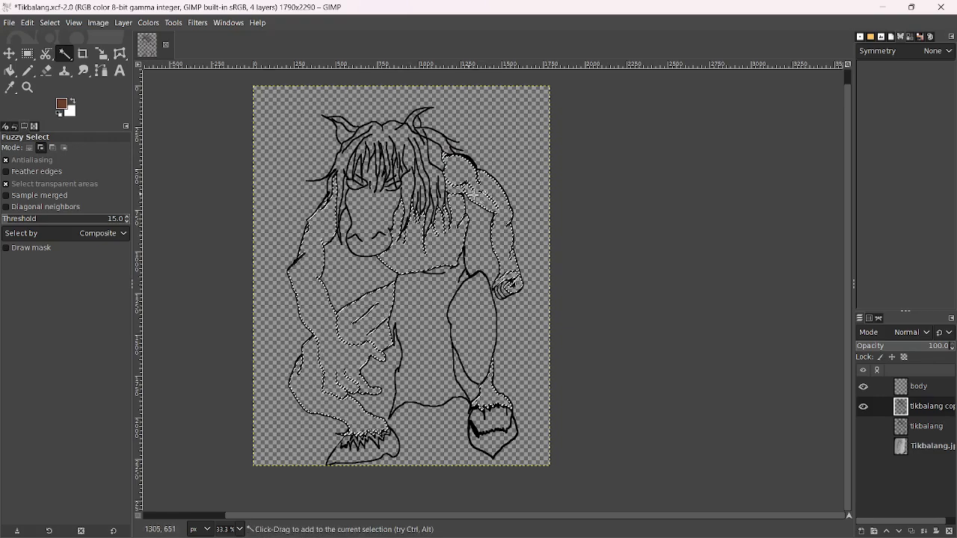
# Add the thigh and the finger areas of the clenched fist to the Fuzzy Select selection
pyautogui.scroll(4, 474, 193)
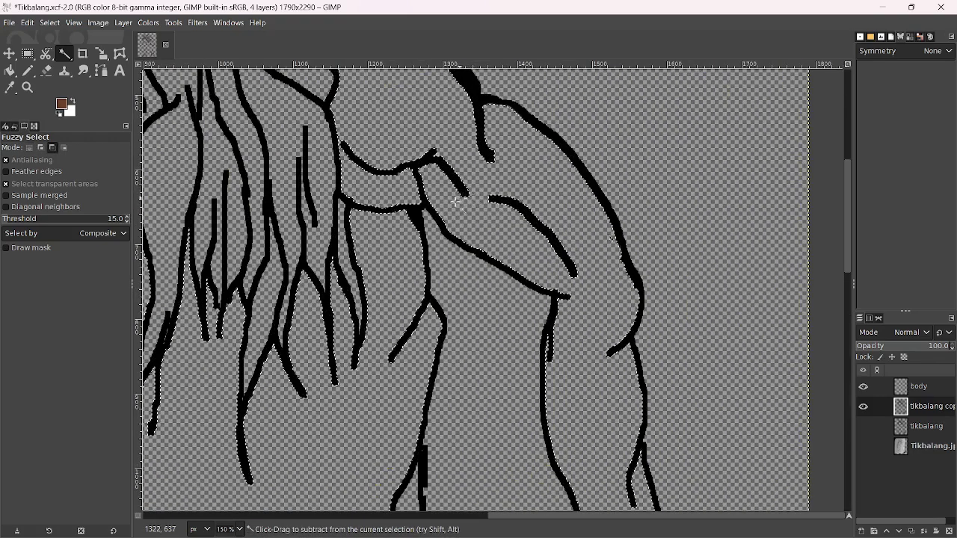
pyautogui.scroll(-3, 456, 202)
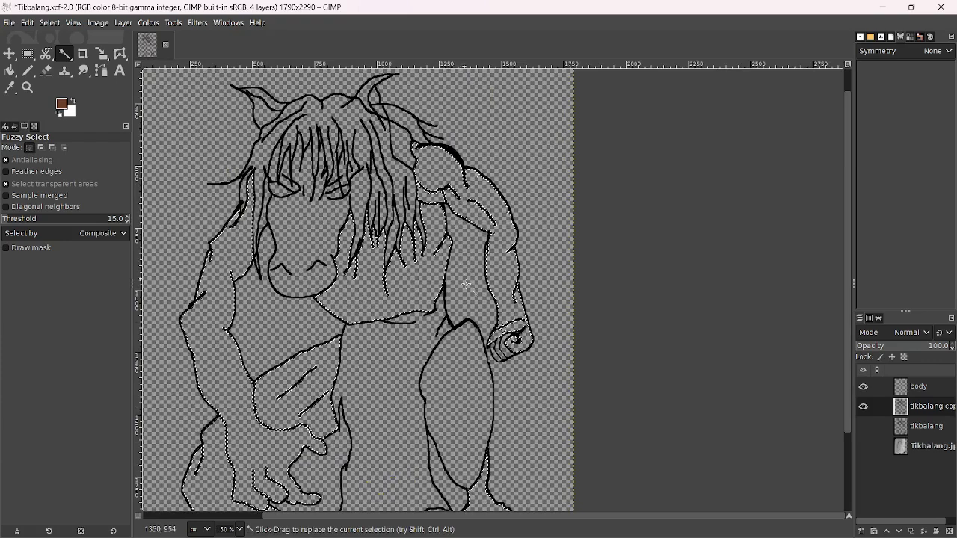
pyautogui.scroll(2, 490, 348)
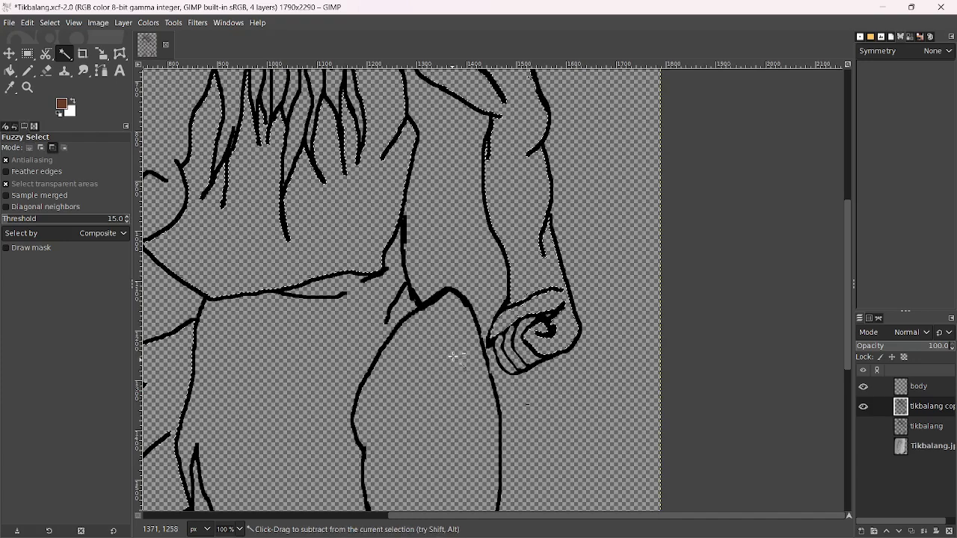
pyautogui.scroll(2, 454, 356)
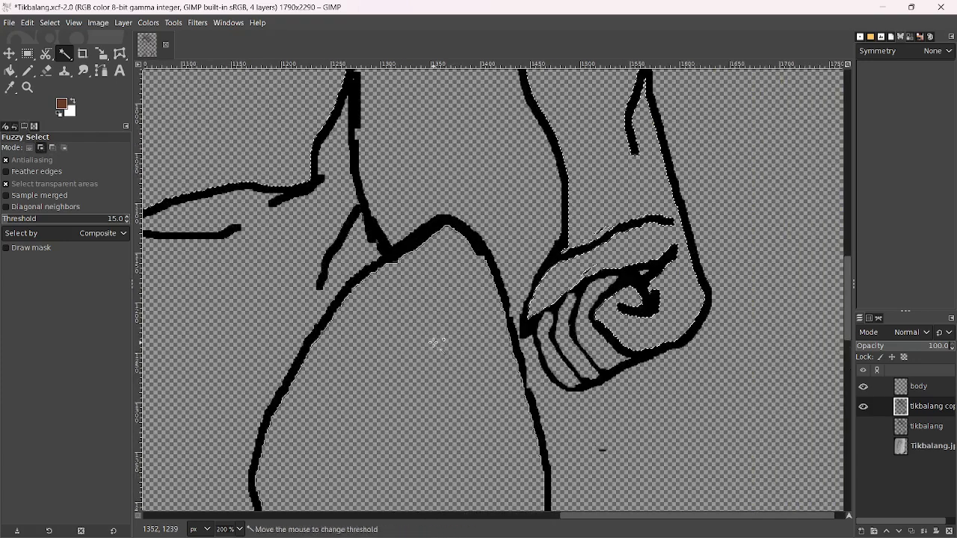
pyautogui.keyDown('shift'); pyautogui.click(595, 340); pyautogui.keyUp('shift')
pyautogui.keyDown('shift'); pyautogui.click(557, 364); pyautogui.keyUp('shift')
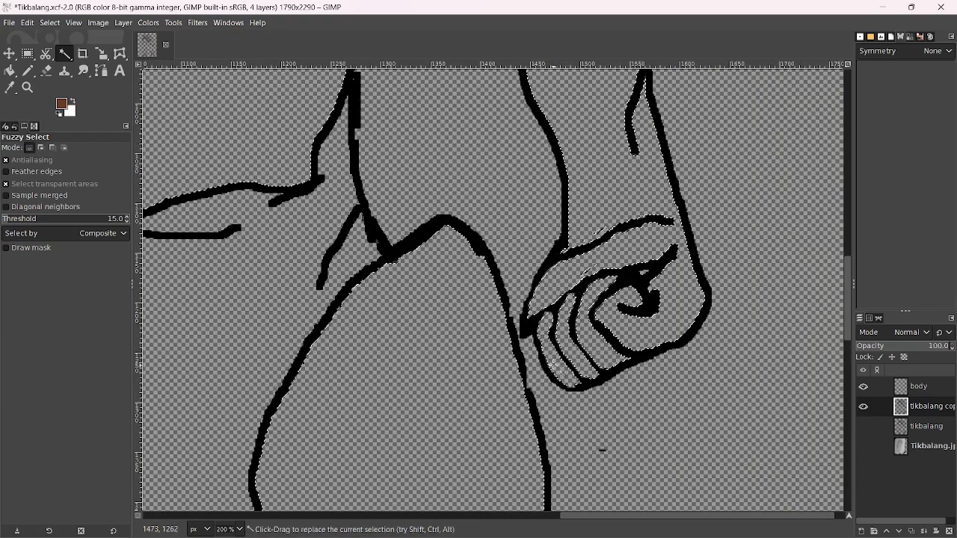
# Fill the whole selection with brown on the body layer using Bucket Fill
pyautogui.click(918, 386)
pyautogui.scroll(-2, 486, 244)
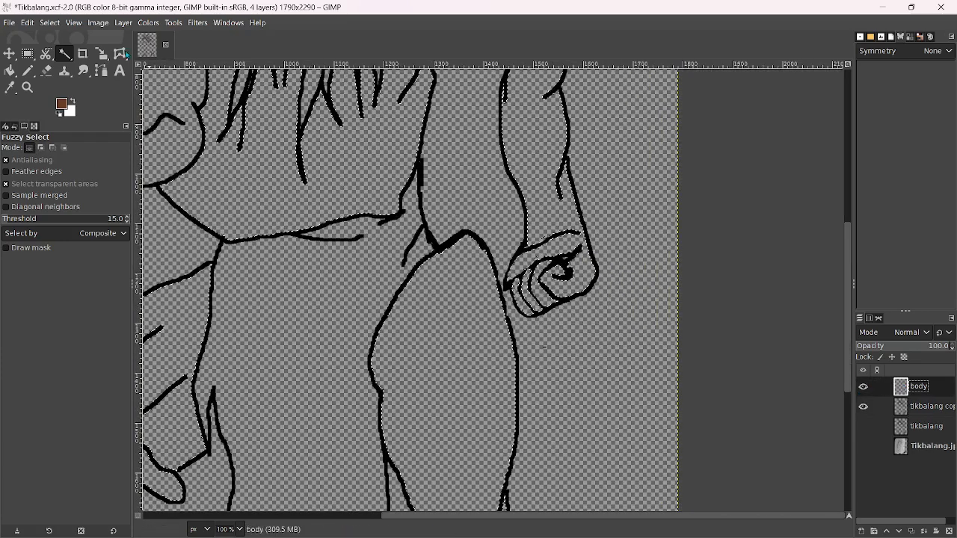
pyautogui.click(10, 71)
pyautogui.click(538, 167)
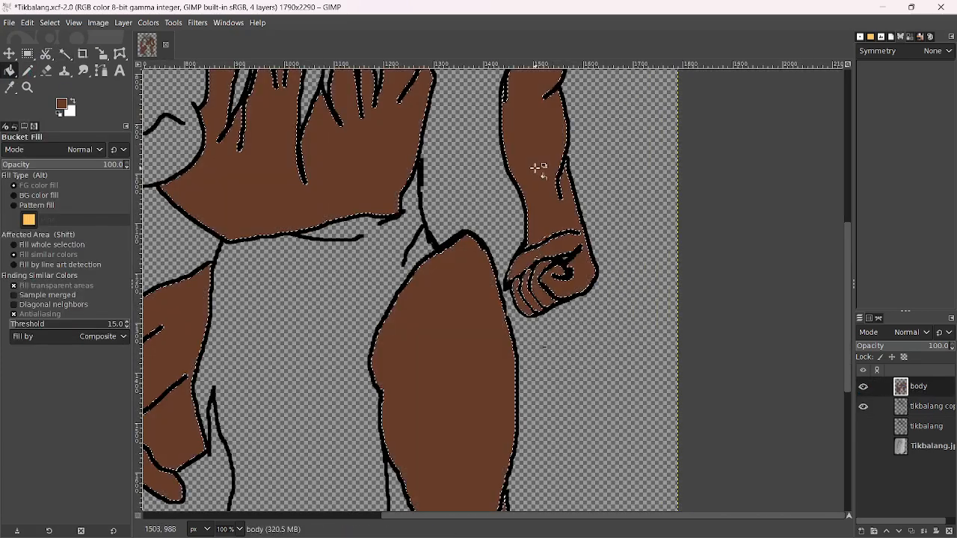
pyautogui.scroll(-3, 538, 168)
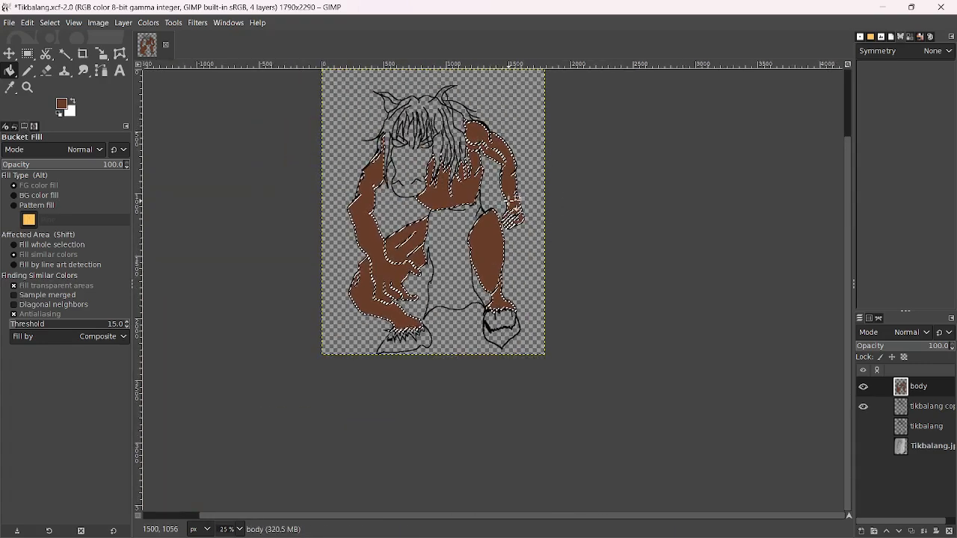
# Create a new transparent layer named "face" above the body layer
pyautogui.click(27, 70)
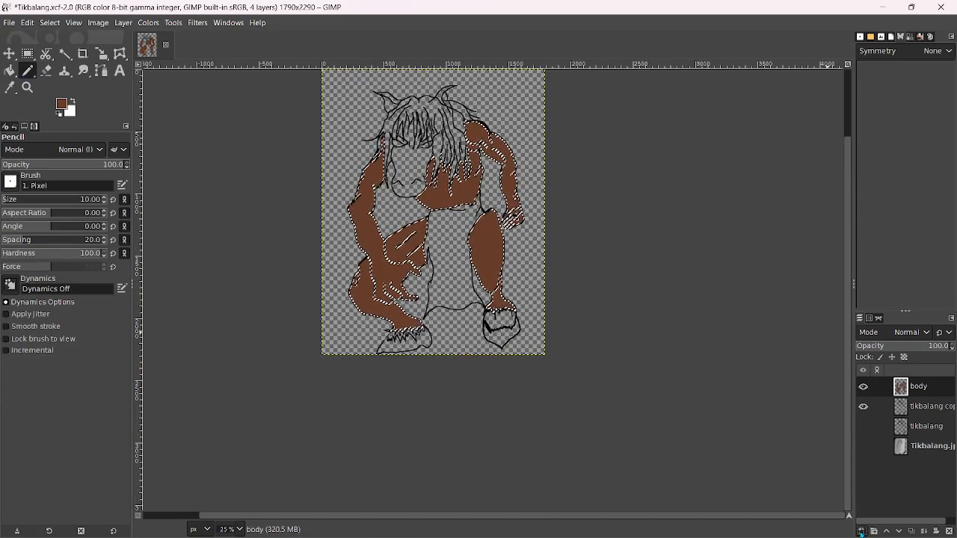
pyautogui.click(862, 532)
pyautogui.write('face')
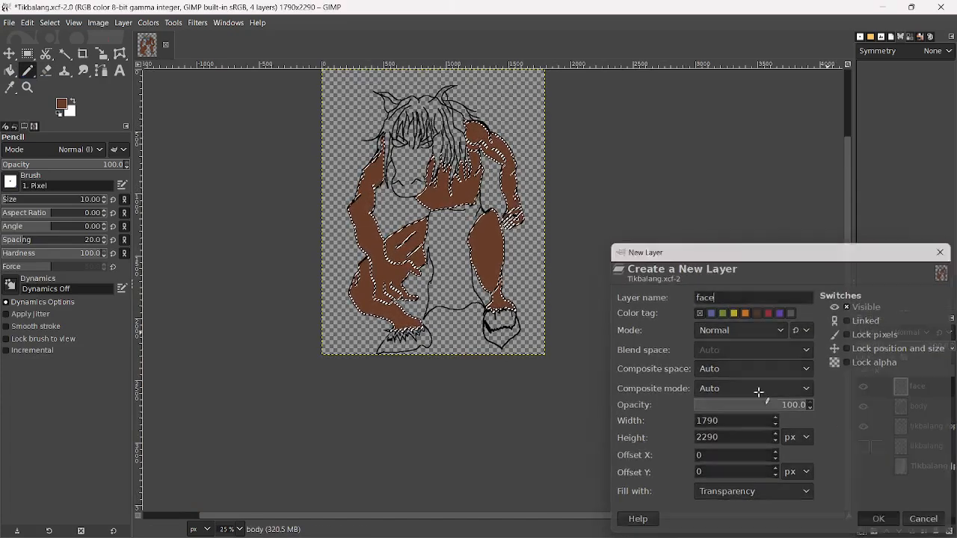
pyautogui.press('Return')
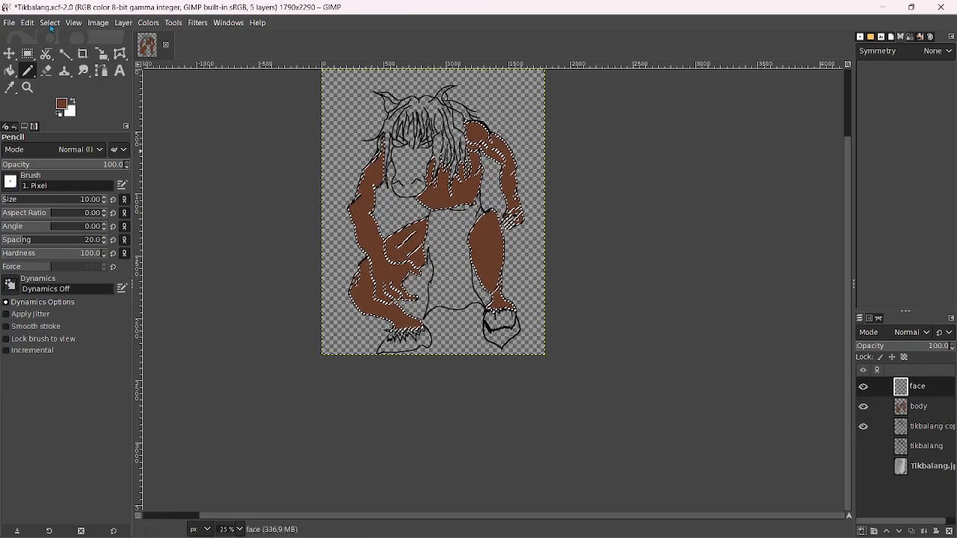
# Remove the selection and save the image
pyautogui.click(50, 22)
pyautogui.click(64, 51)
pyautogui.hotkey('ctrl', 's')
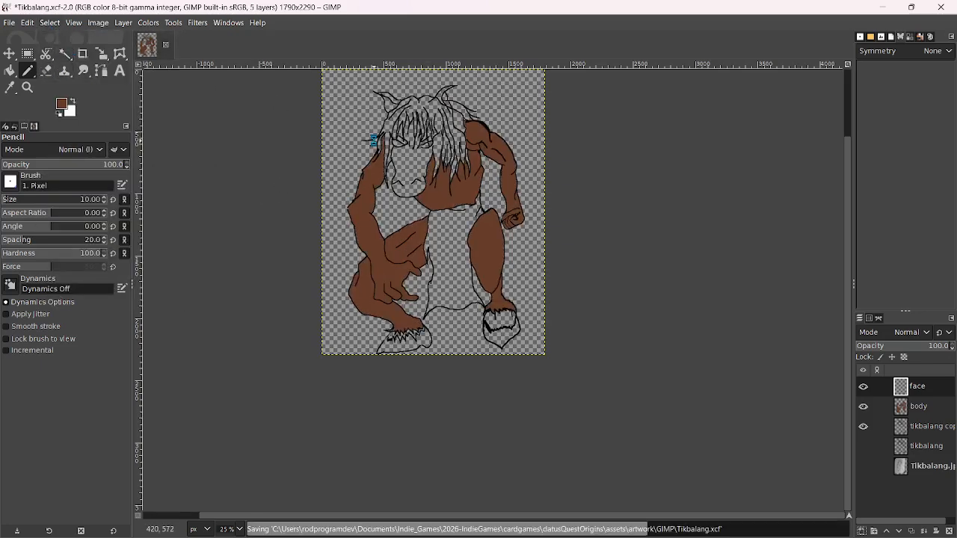
# Try to close the gaps in the hair strands and at the eye's inner corner with black Pencil strokes on the face layer
pyautogui.scroll(6, 534, 183)
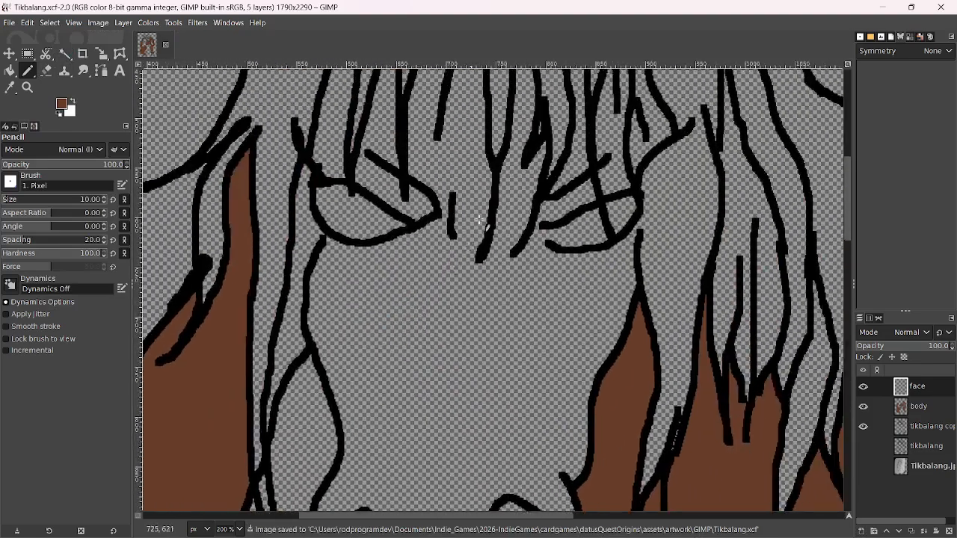
pyautogui.scroll(1, 481, 198)
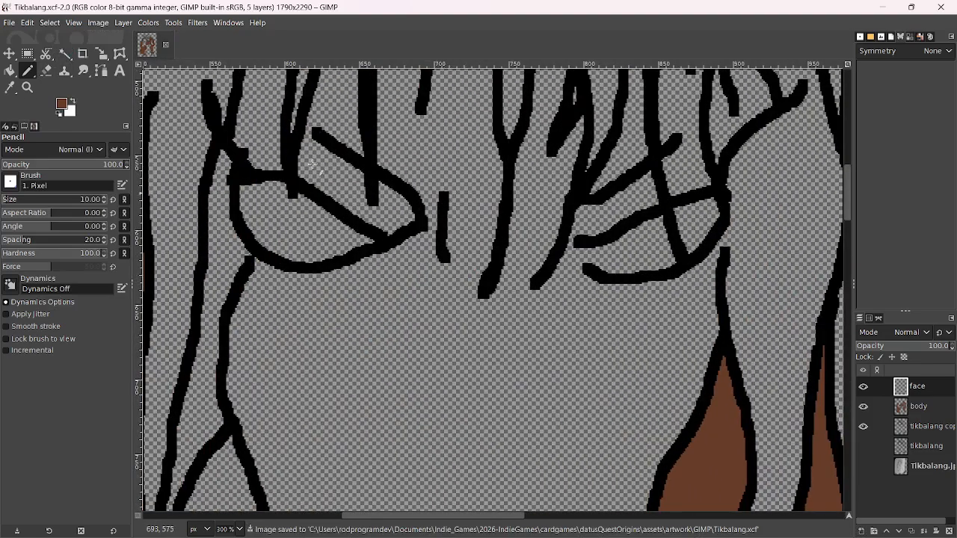
pyautogui.click(59, 113)
pyautogui.scroll(-3, 363, 150)
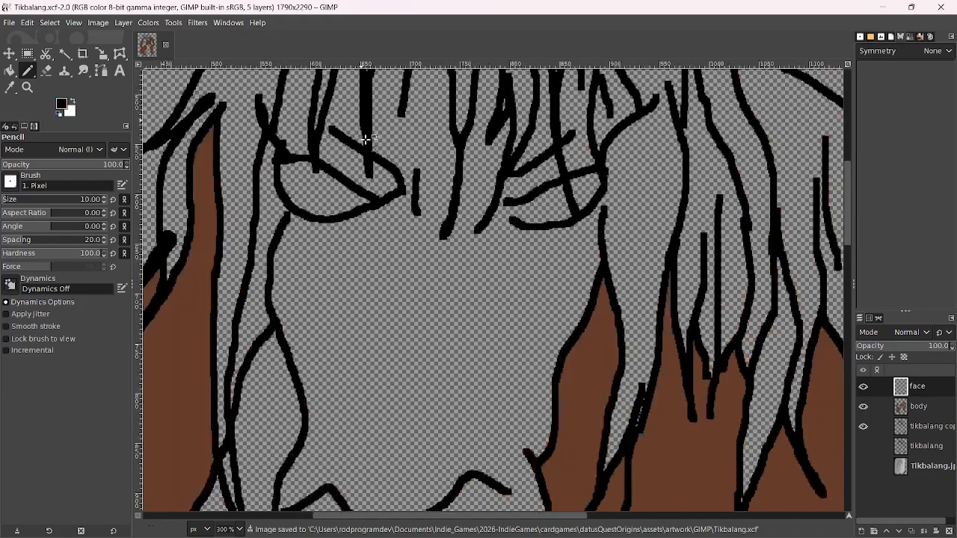
pyautogui.scroll(1, 383, 164)
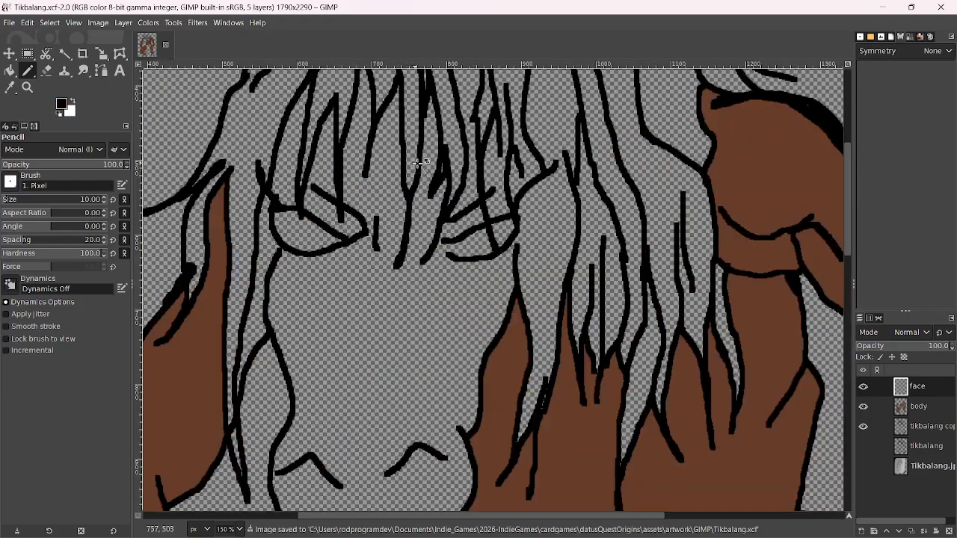
pyautogui.scroll(2, 417, 163)
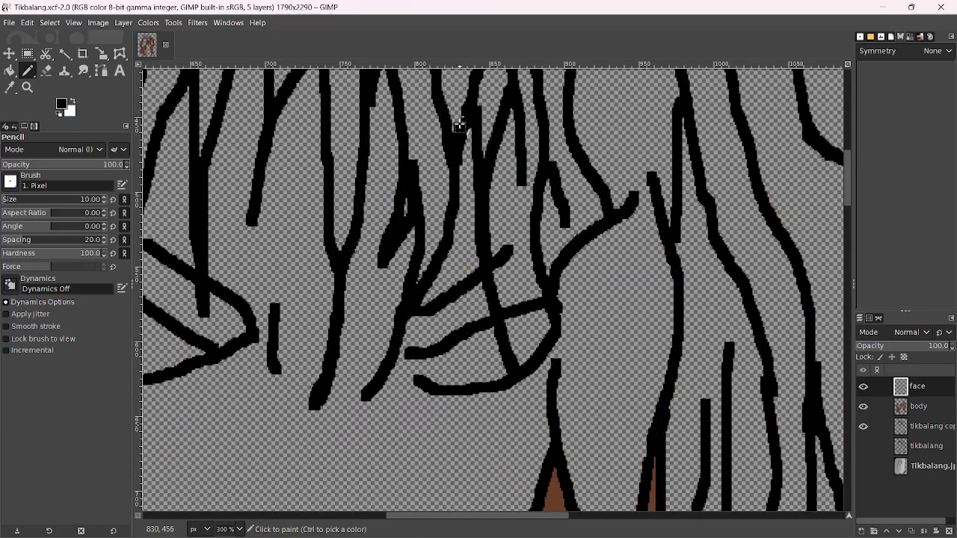
pyautogui.click(459, 126)
pyautogui.scroll(-3, 459, 244)
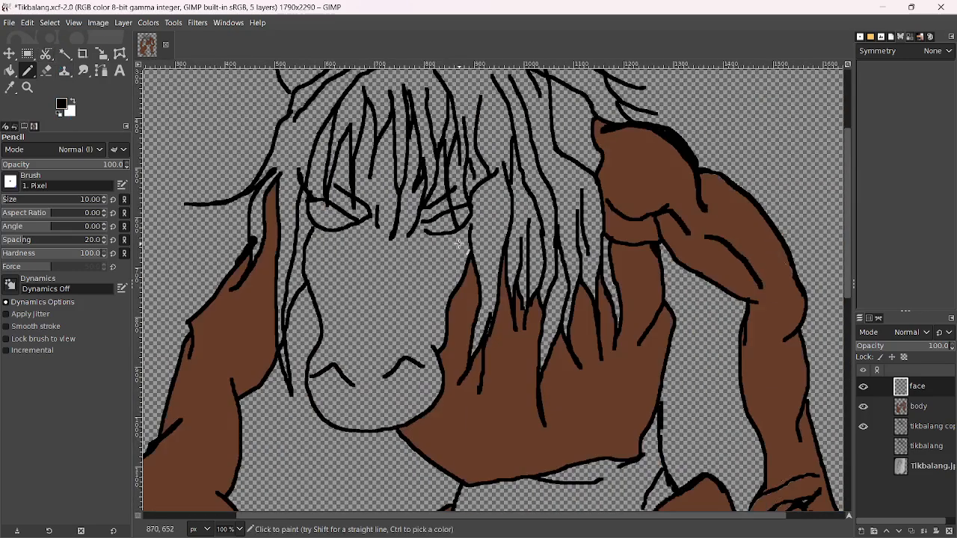
pyautogui.scroll(3, 459, 244)
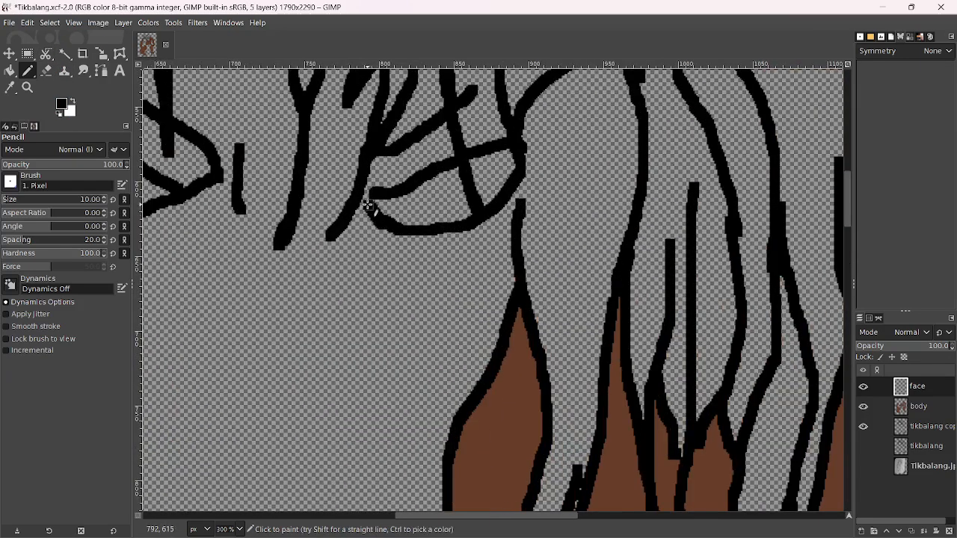
pyautogui.moveTo(362, 201); pyautogui.dragTo(386, 197)
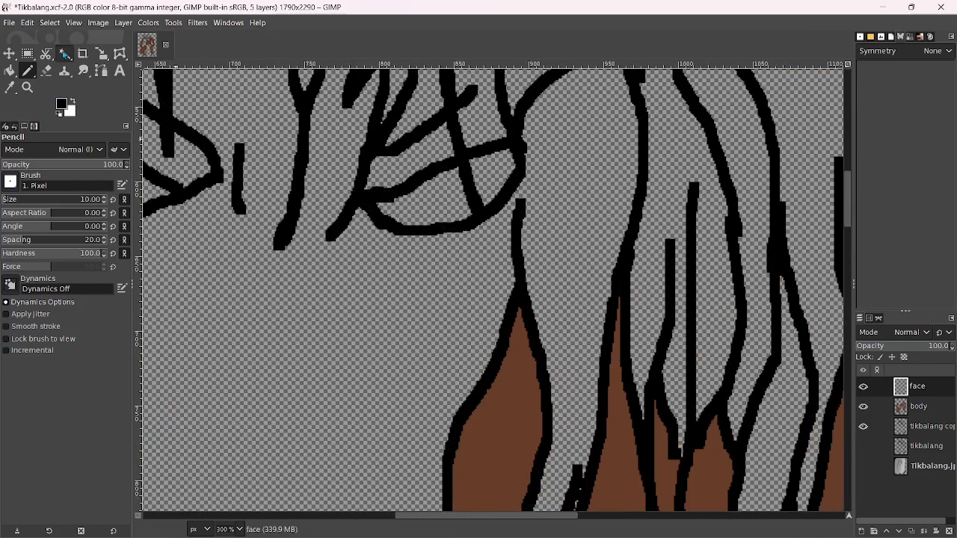
# Delete the face layer with the misplaced black strokes
pyautogui.click(65, 54)
pyautogui.scroll(-2, 314, 269)
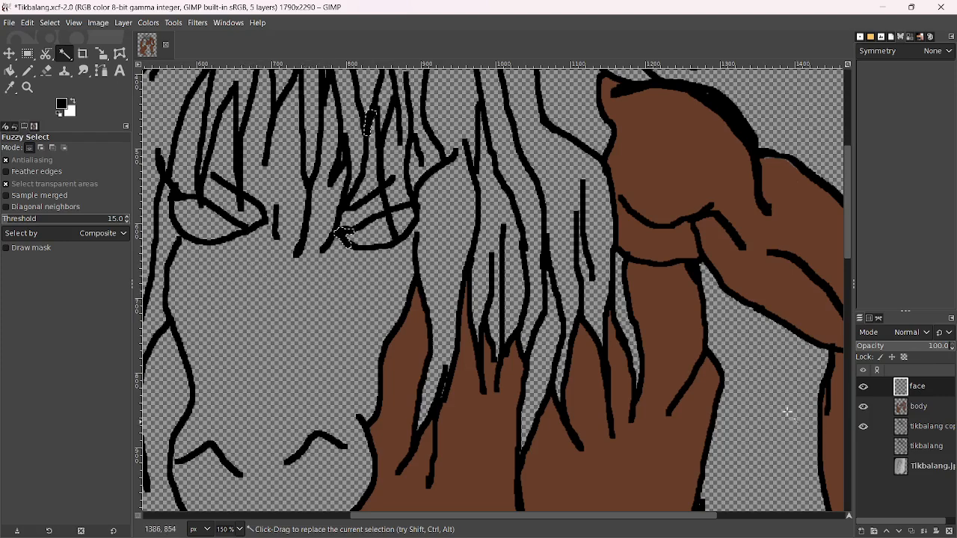
pyautogui.click(921, 407)
pyautogui.click(915, 387)
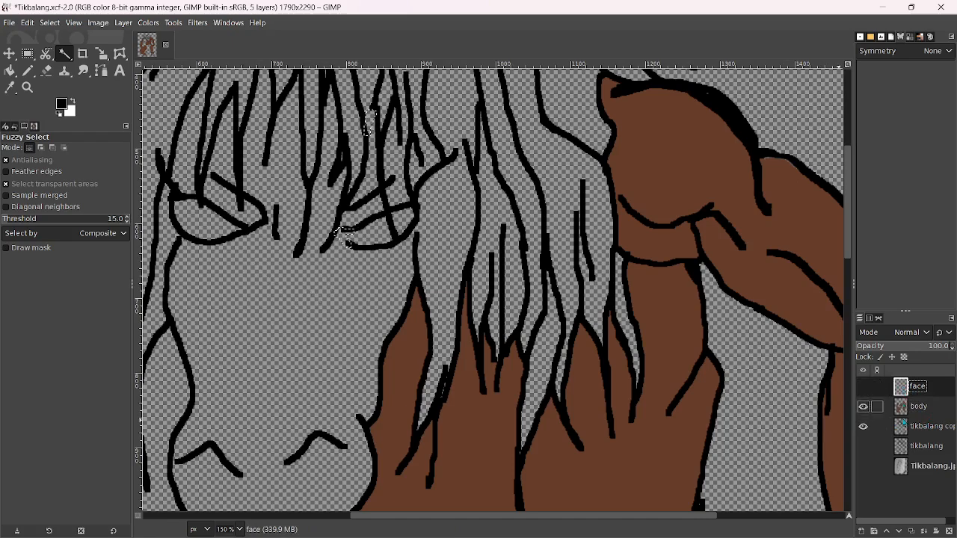
pyautogui.click(948, 531)
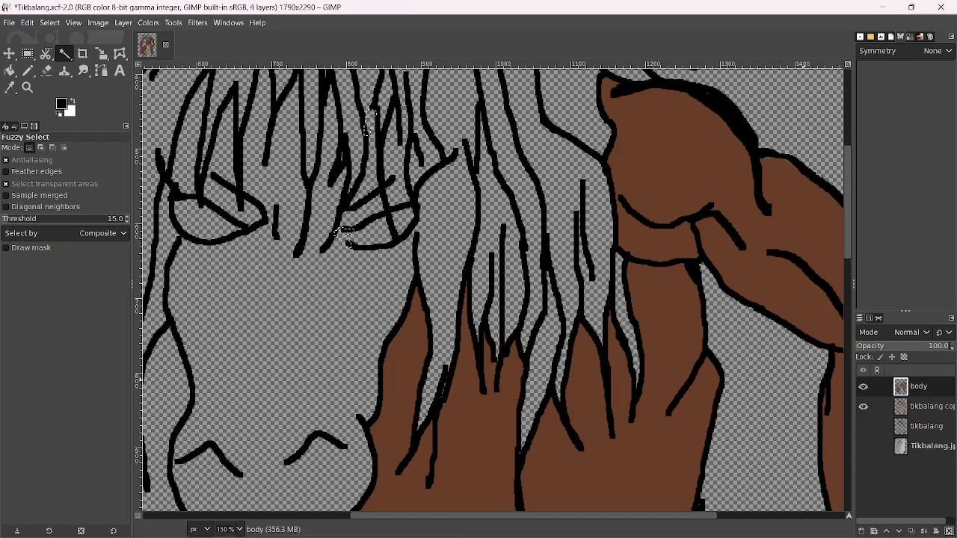
# Remove the selection and close the inner-corner gap of the eye nearest the long hair with black Pencil strokes on the tikbalang copy layer
pyautogui.click(931, 408)
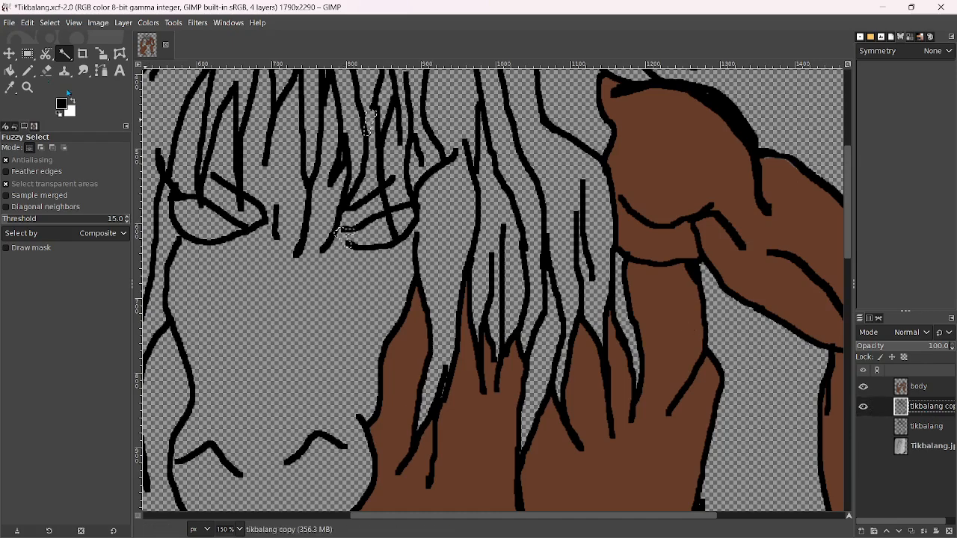
pyautogui.press('n')
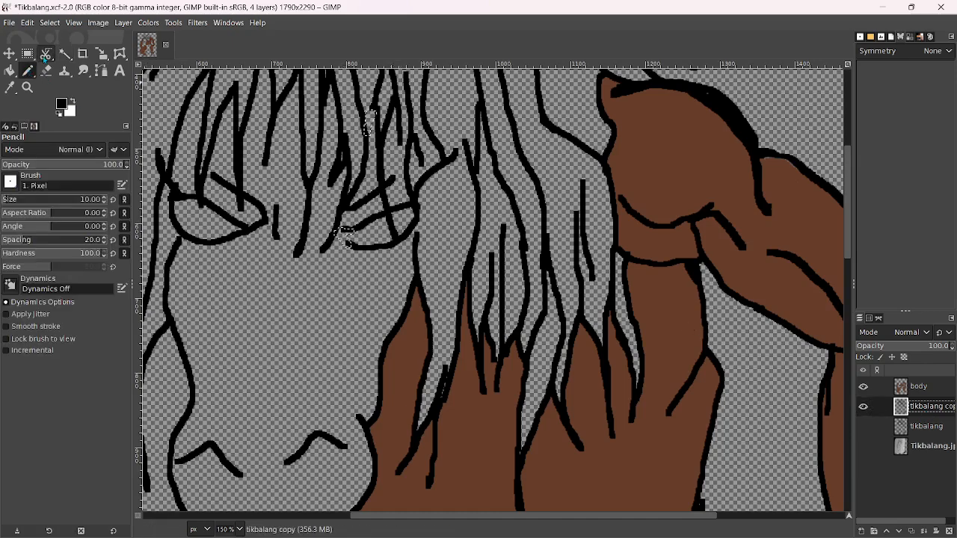
pyautogui.click(49, 23)
pyautogui.click(61, 53)
pyautogui.scroll(3, 364, 155)
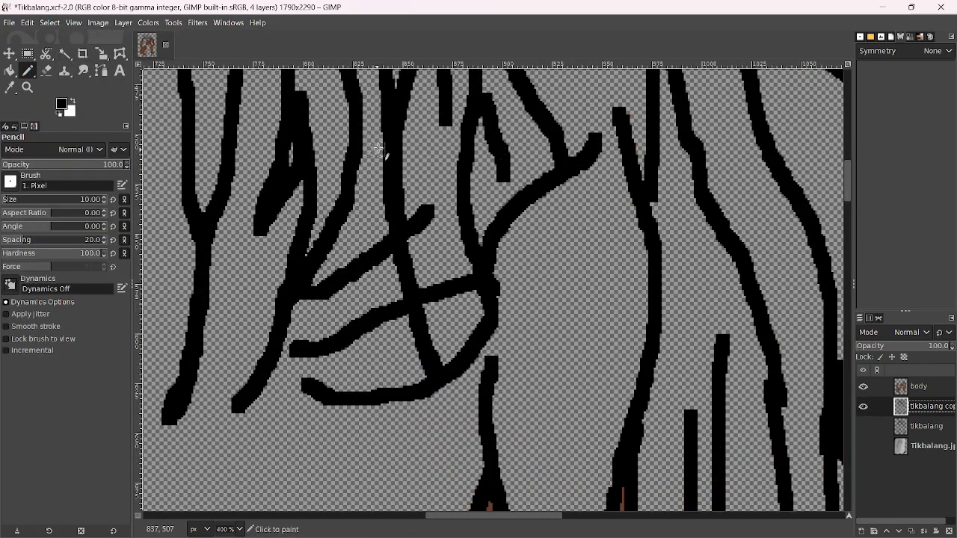
pyautogui.scroll(-3, 403, 225)
pyautogui.scroll(2, 420, 256)
pyautogui.moveTo(420, 256)
pyautogui.mouseDown()
pyautogui.moveTo(427, 277)
pyautogui.moveTo(406, 347)
pyautogui.mouseUp()
pyautogui.scroll(-6, 434, 337)
pyautogui.scroll(6, 447, 349)
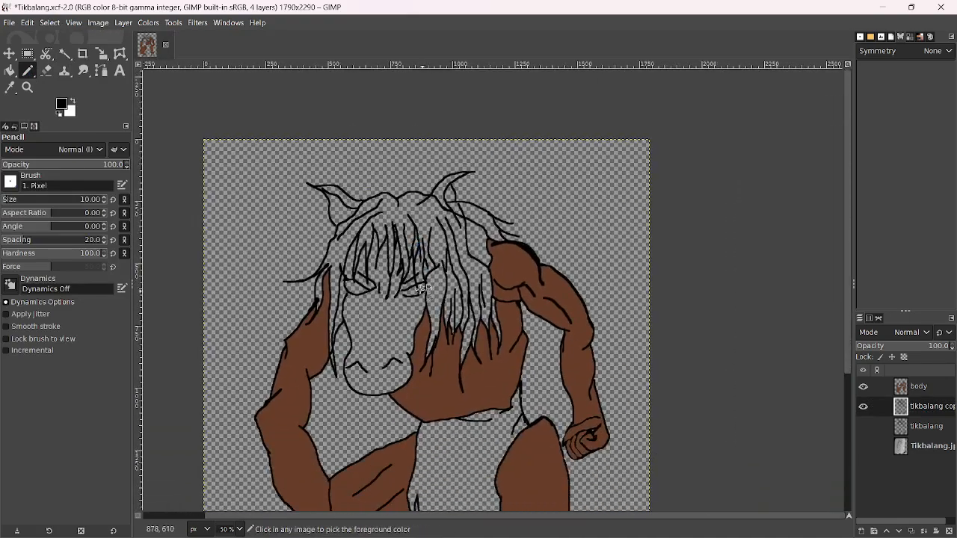
pyautogui.moveTo(325, 324); pyautogui.dragTo(291, 298)
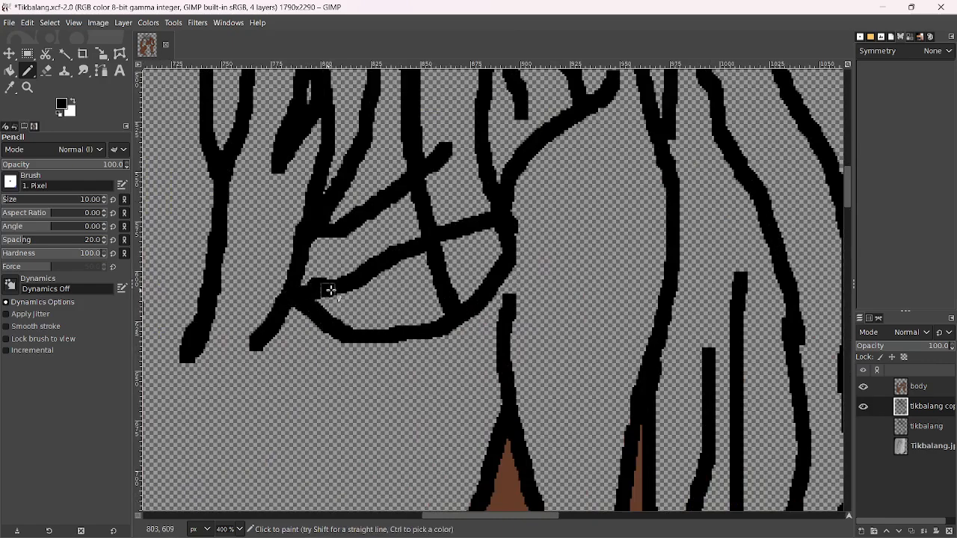
# Try to select the face interior on the tikbalang copy layer with Fuzzy Select
pyautogui.click(65, 53)
pyautogui.scroll(-3, 380, 337)
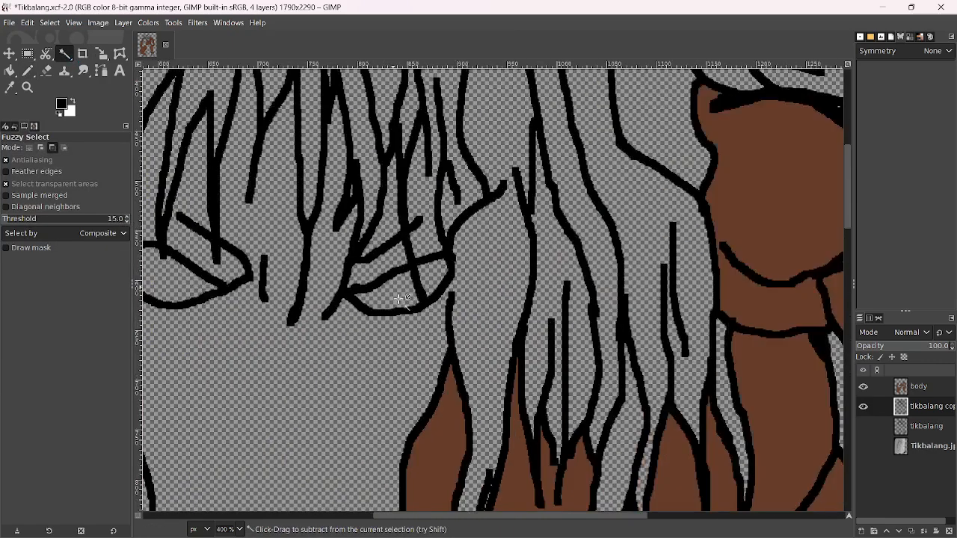
pyautogui.scroll(3, 382, 341)
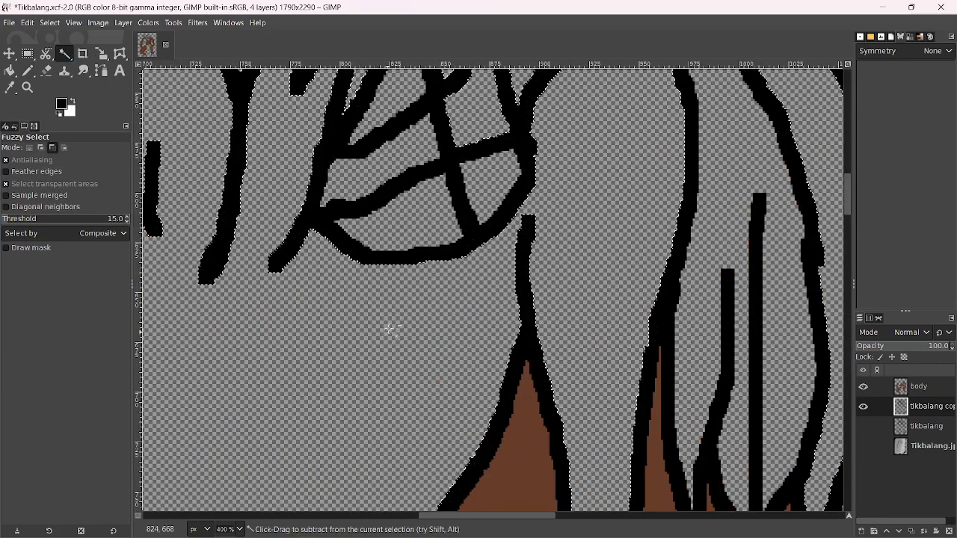
pyautogui.click(389, 324)
# Remove the selection and join the cheek line to the eye's outer corner with a black Pencil stroke
pyautogui.click(28, 72)
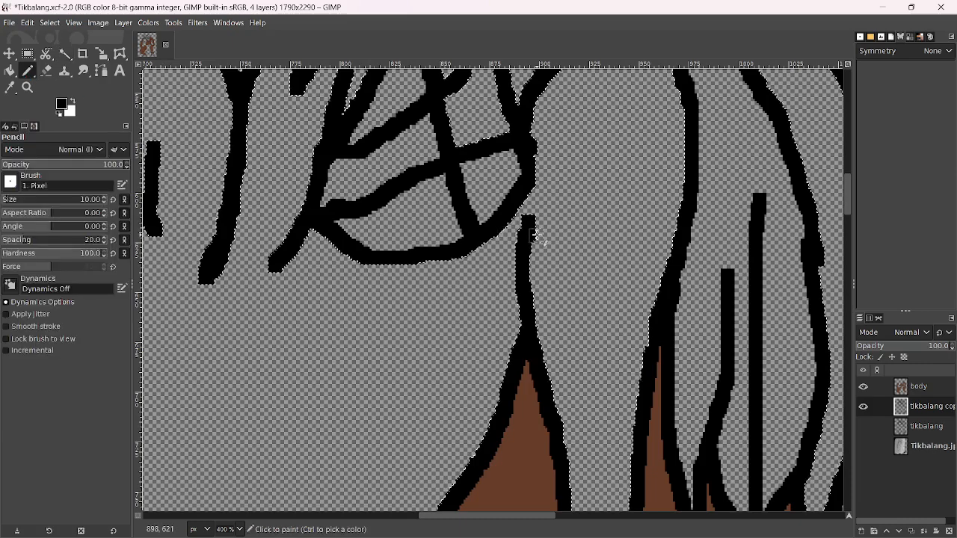
pyautogui.click(49, 23)
pyautogui.click(60, 52)
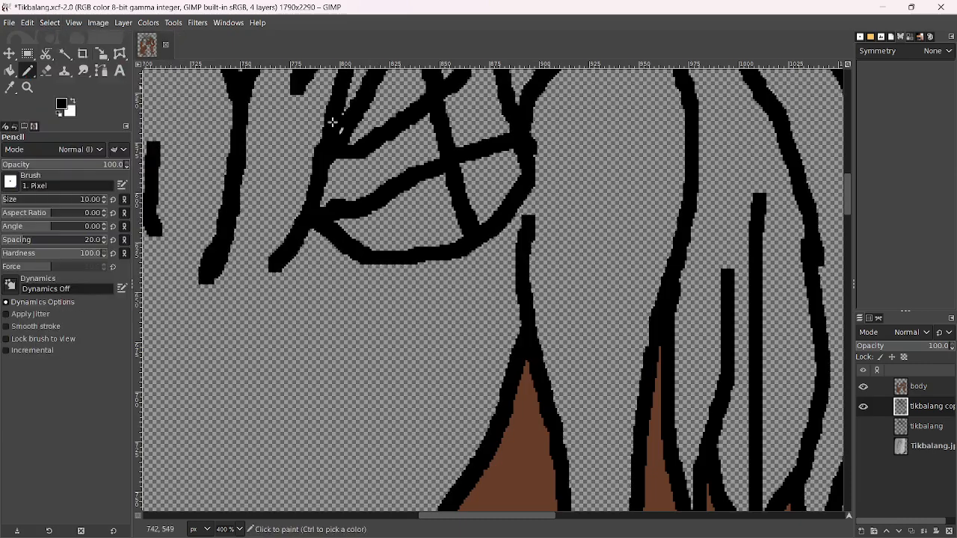
pyautogui.moveTo(519, 205); pyautogui.dragTo(530, 219)
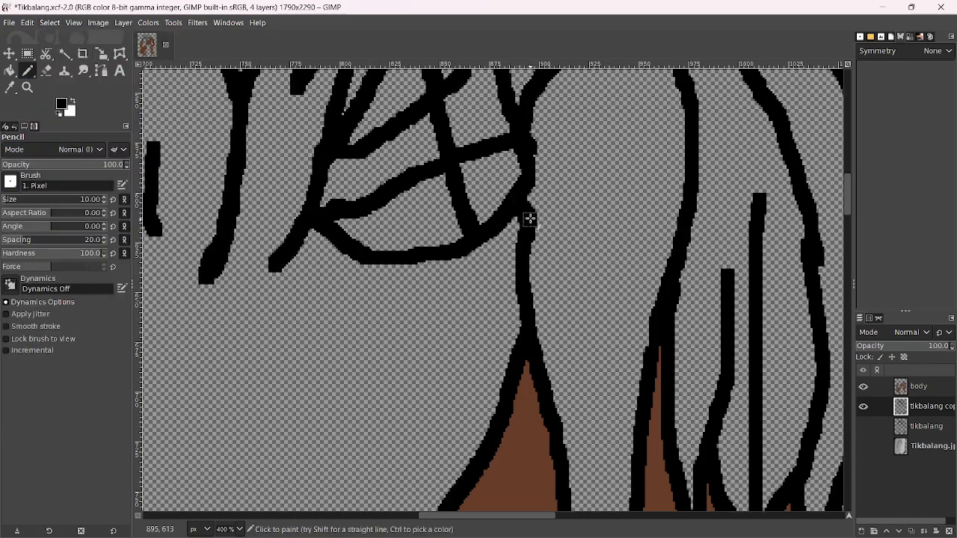
# Select the face interior with Fuzzy Select and pick the body's brown as the foreground colour
pyautogui.press('u')
pyautogui.scroll(-3, 317, 287)
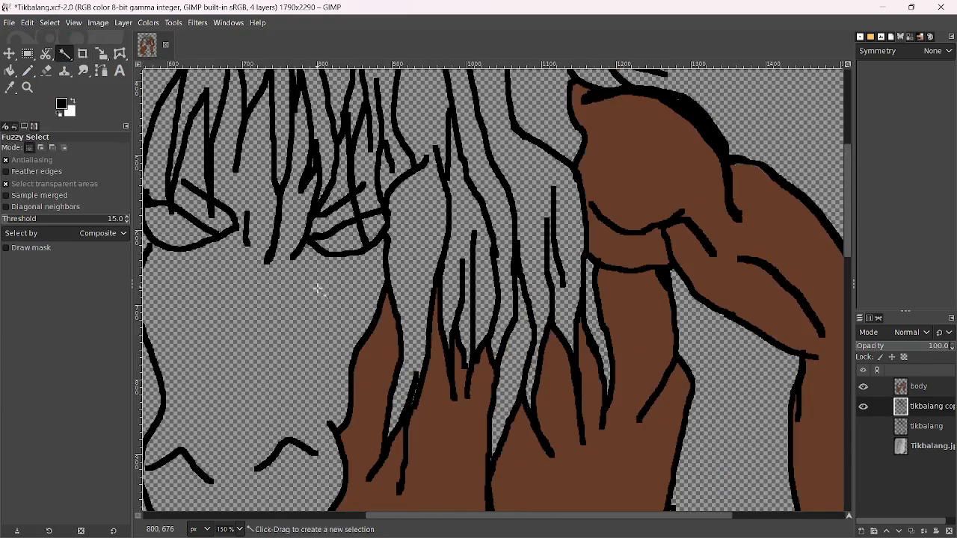
pyautogui.moveTo(298, 291); pyautogui.dragTo(378, 253)
pyautogui.click(361, 263)
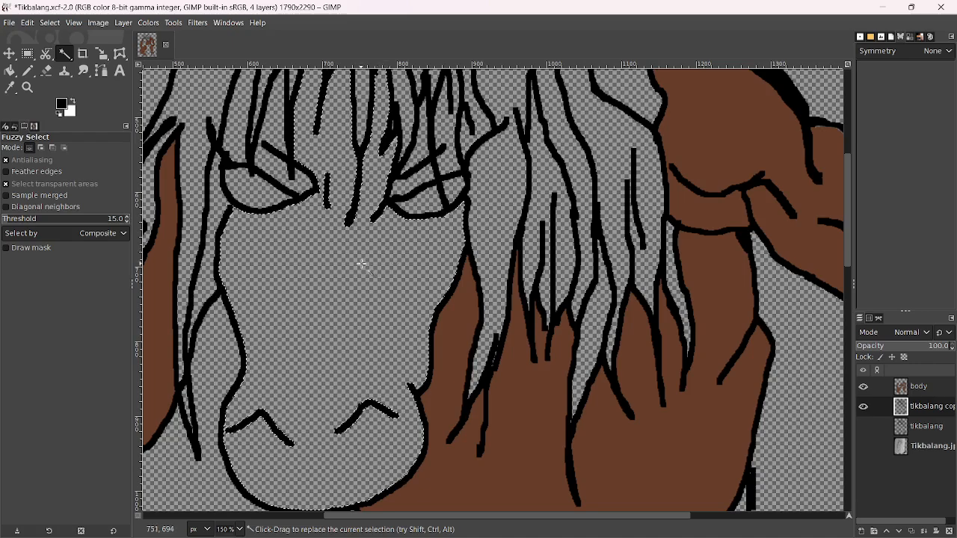
pyautogui.press('n')
pyautogui.keyDown('ctrl'); pyautogui.click(739, 113); pyautogui.keyUp('ctrl')
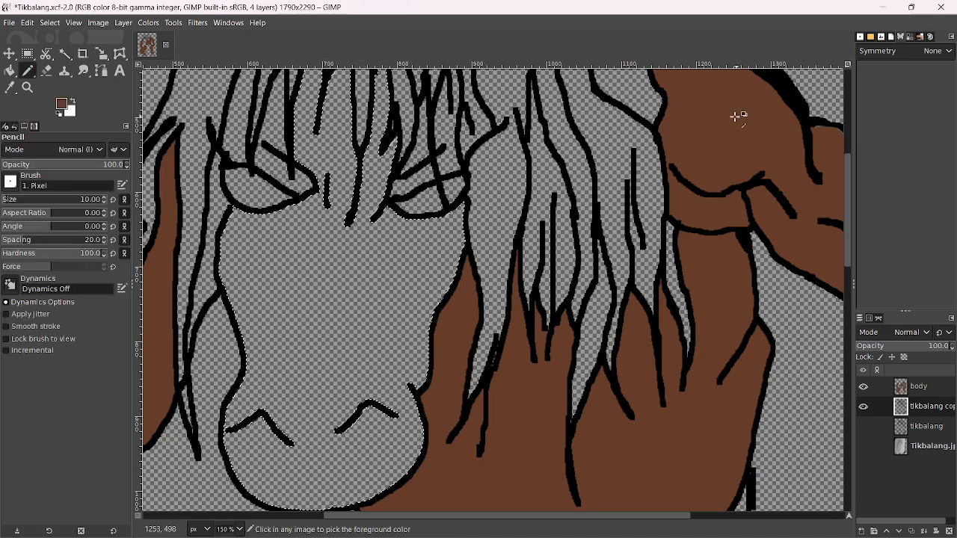
# Create a new transparent layer named "face" and fill the selected face area with brown using Bucket Fill
pyautogui.click(9, 70)
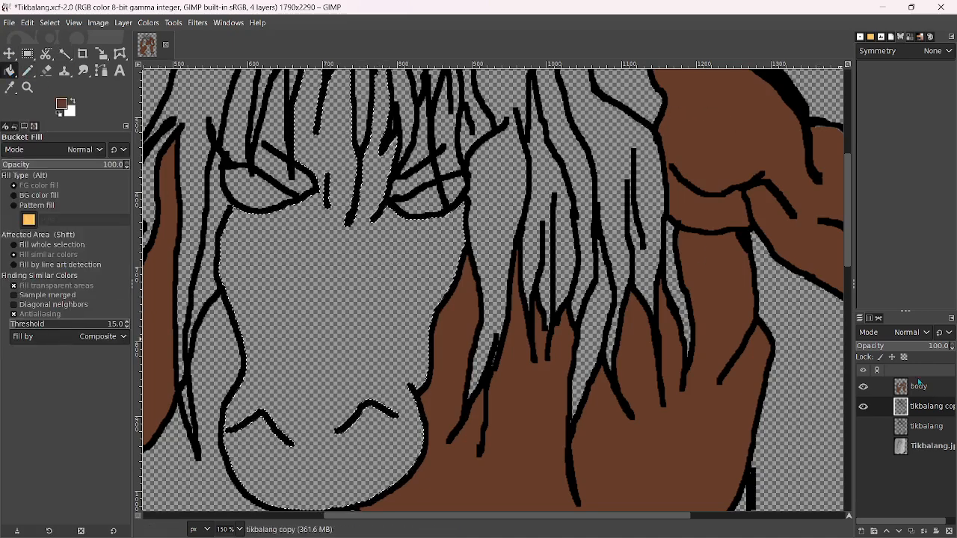
pyautogui.click(861, 530)
pyautogui.write('face')
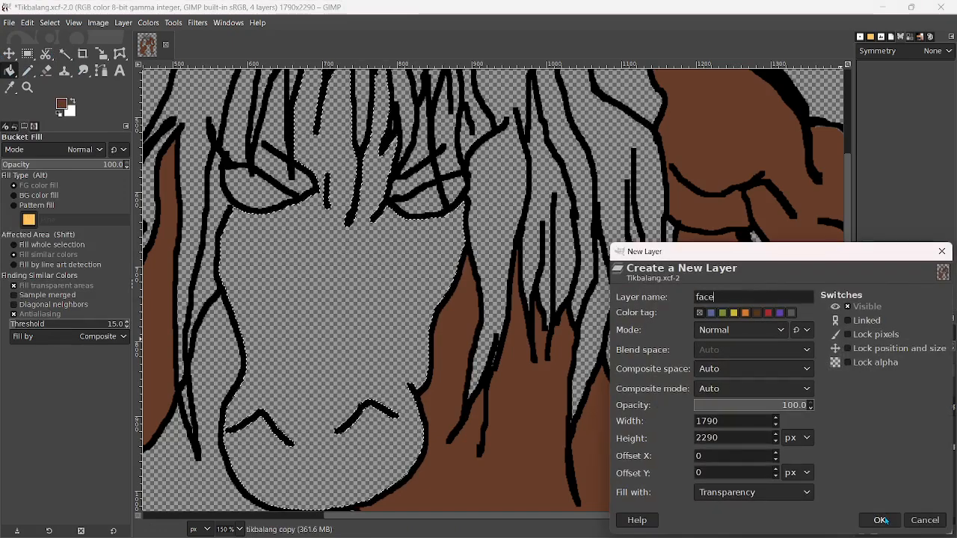
pyautogui.click(882, 520)
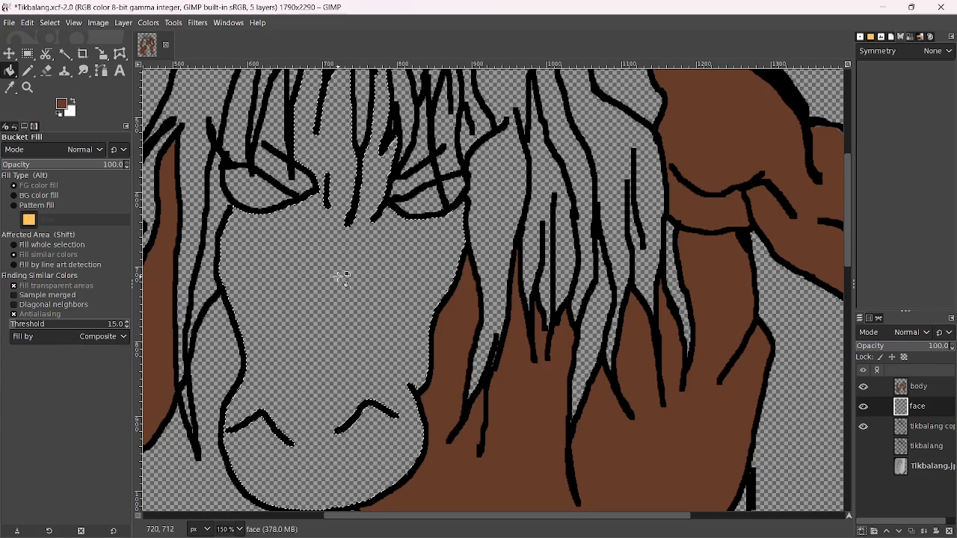
pyautogui.click(340, 276)
pyautogui.scroll(-2, 359, 261)
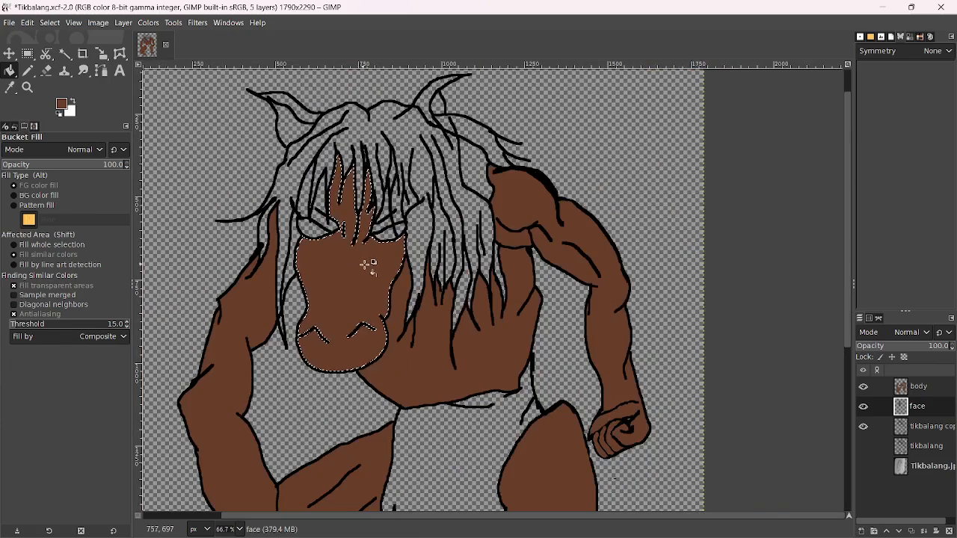
# Try to select the face areas between the hair strands above both eyes on the tikbalang copy layer with Fuzzy Select
pyautogui.scroll(2, 339, 228)
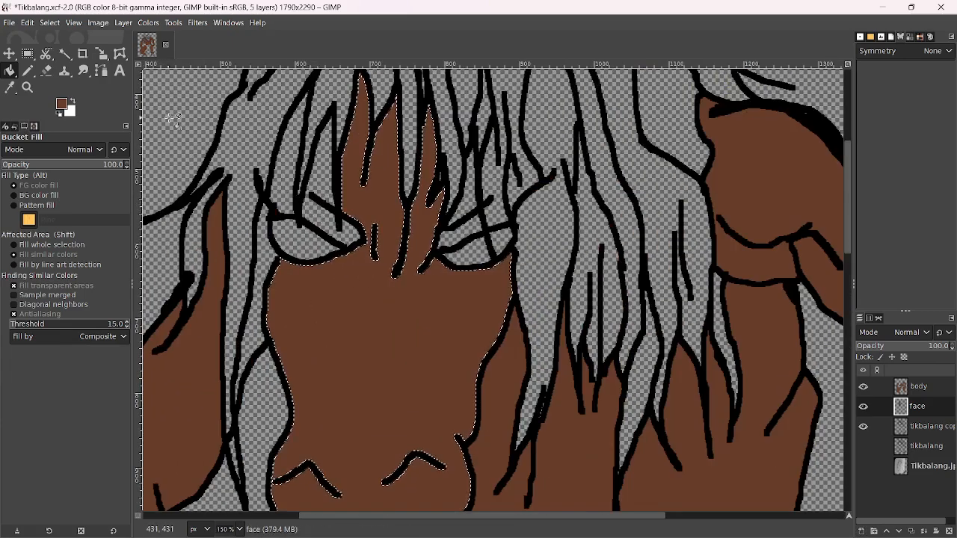
pyautogui.click(65, 53)
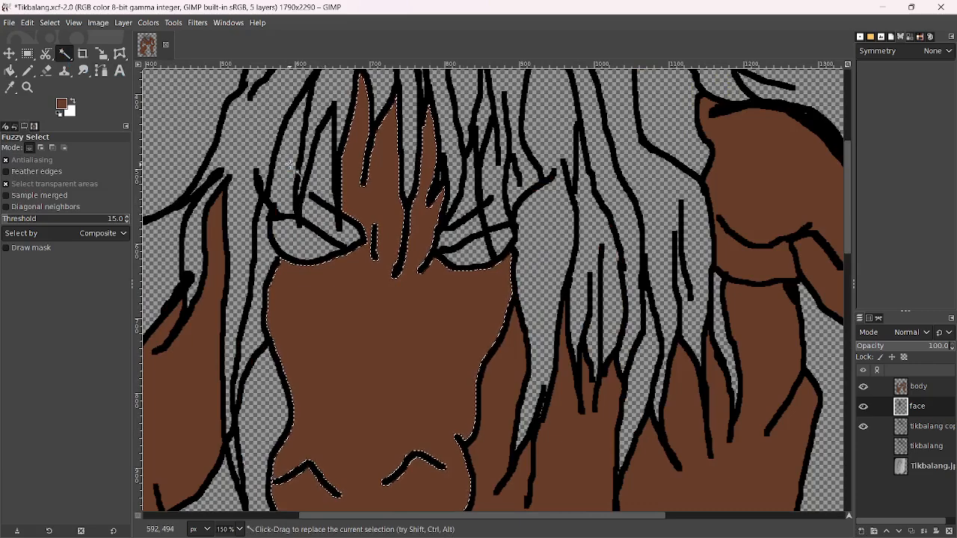
pyautogui.scroll(3, 285, 181)
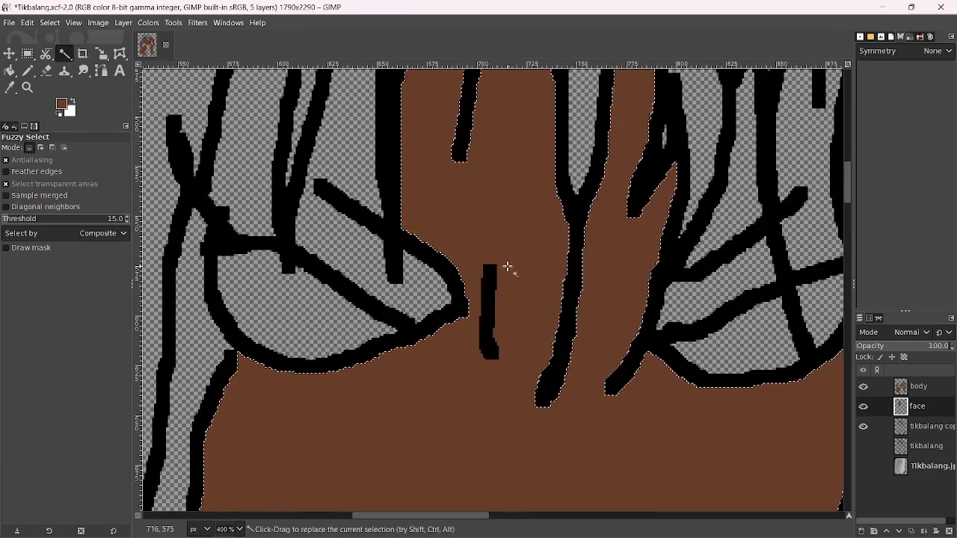
pyautogui.click(919, 432)
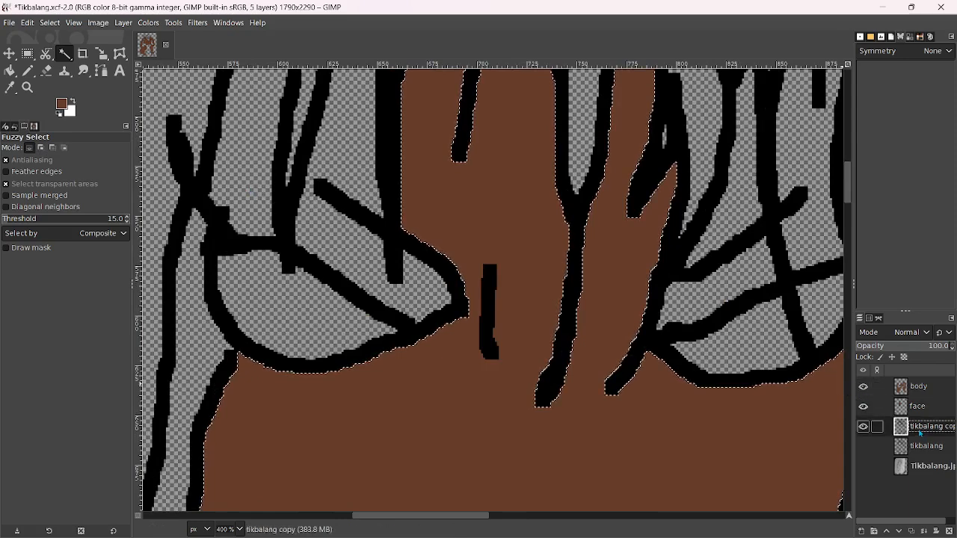
pyautogui.click(264, 173)
pyautogui.keyDown('shift'); pyautogui.click(331, 234); pyautogui.keyUp('shift')
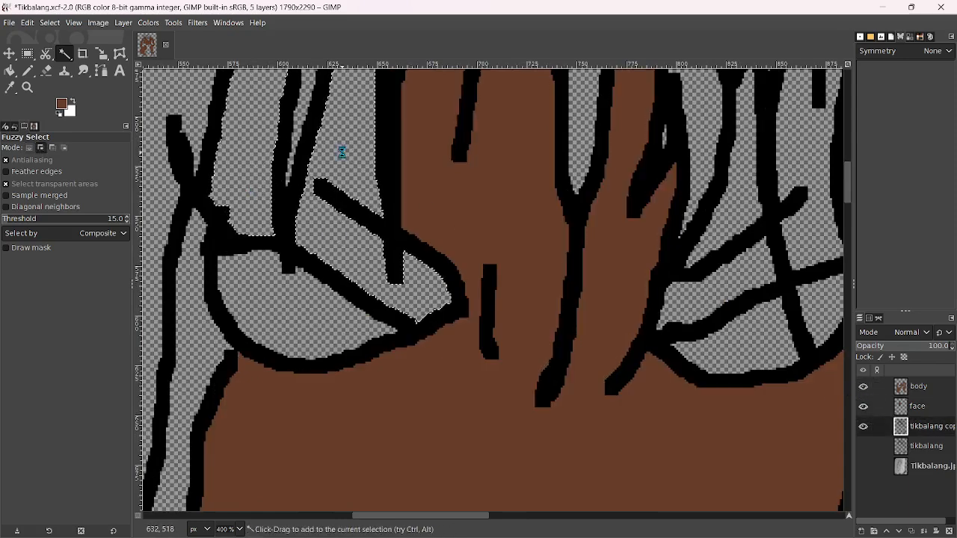
pyautogui.hscroll(5, 585, 134)
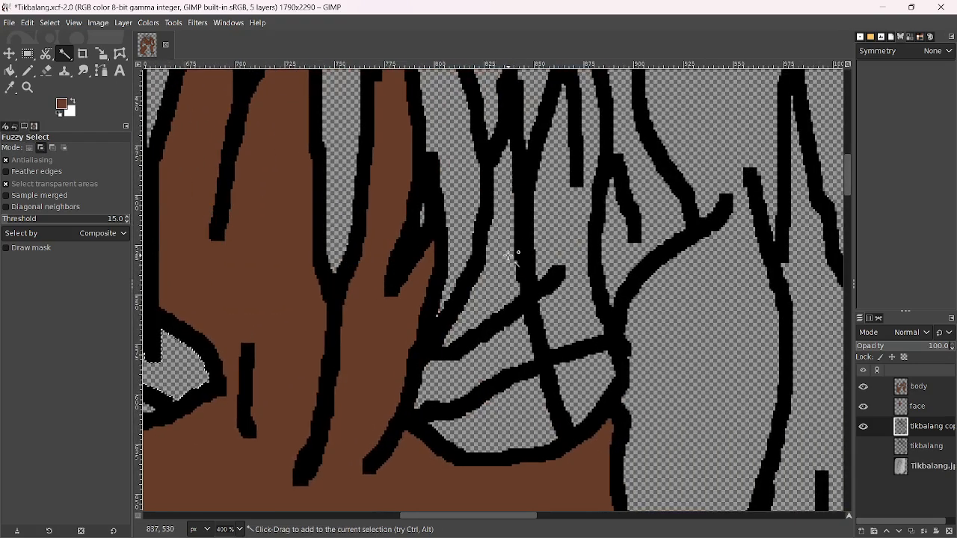
pyautogui.keyDown('shift'); pyautogui.click(509, 256); pyautogui.keyUp('shift')
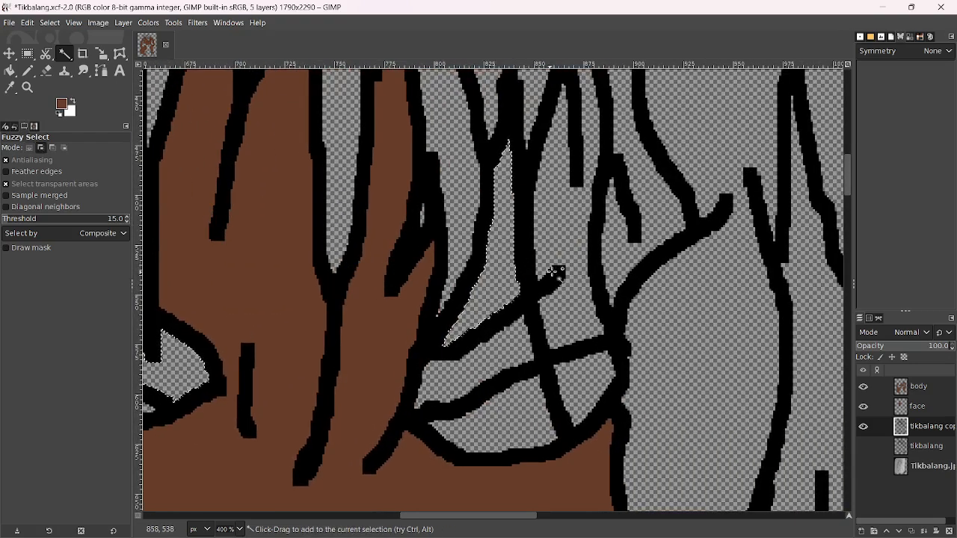
pyautogui.keyDown('shift'); pyautogui.click(560, 233); pyautogui.keyUp('shift')
pyautogui.scroll(-3, 560, 232)
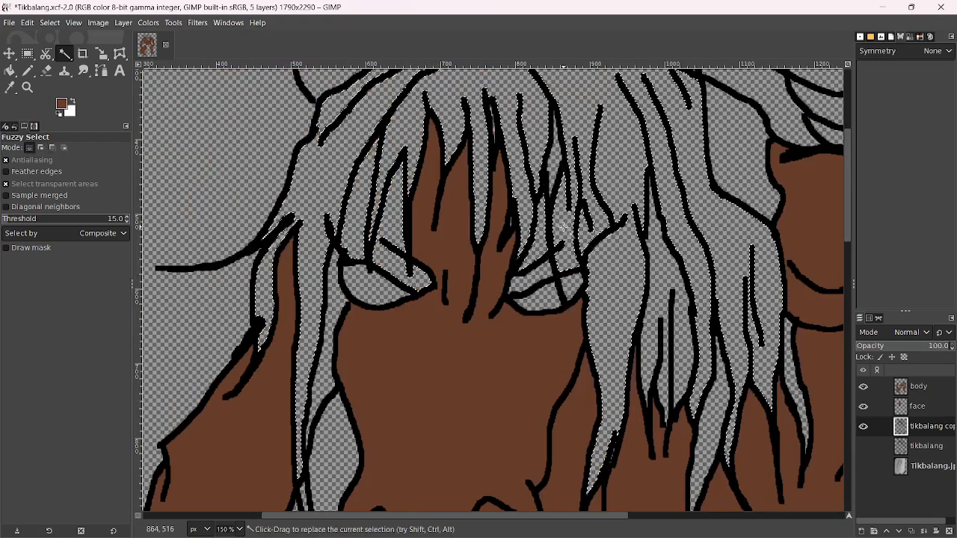
# Remove the selection and join the two hair strands above the right-hand eye with a short black Pencil stroke
pyautogui.press('n')
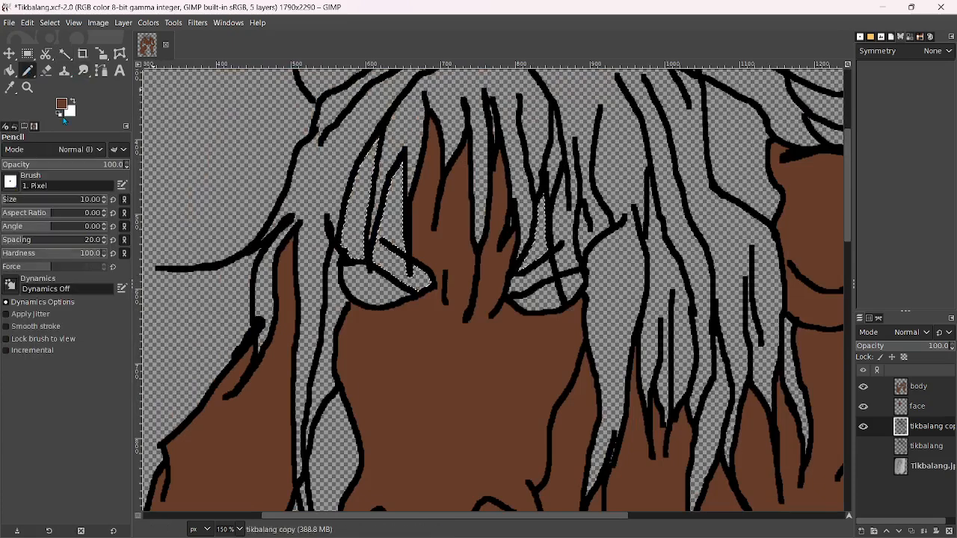
pyautogui.click(56, 23)
pyautogui.click(59, 53)
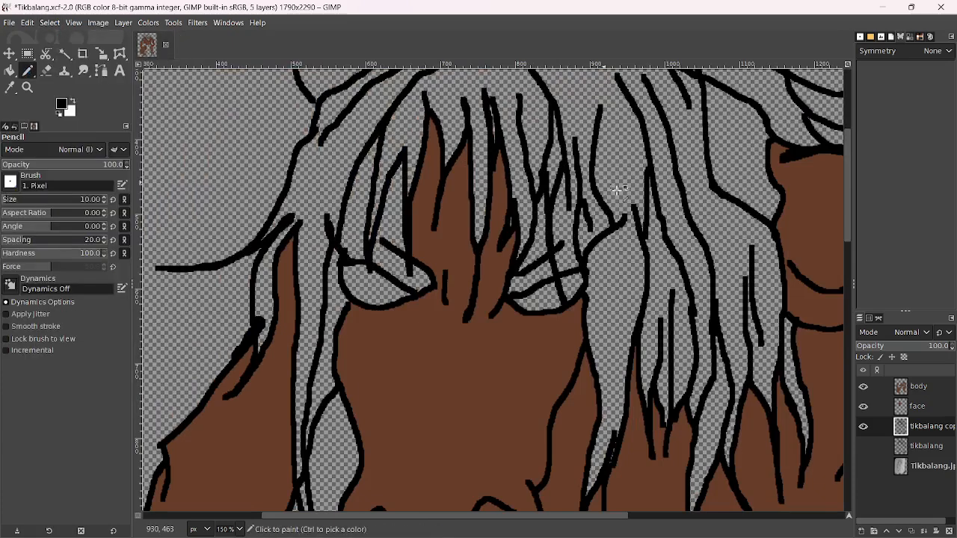
pyautogui.scroll(3, 618, 191)
pyautogui.scroll(-1, 530, 204)
pyautogui.scroll(-2, 529, 204)
pyautogui.scroll(3, 519, 188)
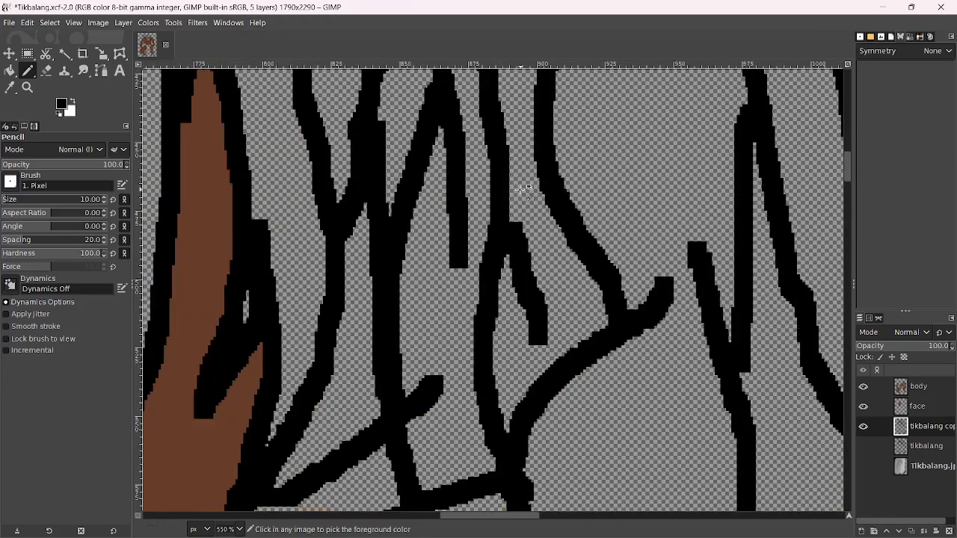
pyautogui.click(487, 187)
pyautogui.moveTo(490, 182)
pyautogui.mouseDown()
pyautogui.moveTo(502, 156)
pyautogui.moveTo(513, 171)
pyautogui.moveTo(505, 154)
pyautogui.moveTo(548, 197)
pyautogui.mouseUp()
pyautogui.scroll(-6, 548, 196)
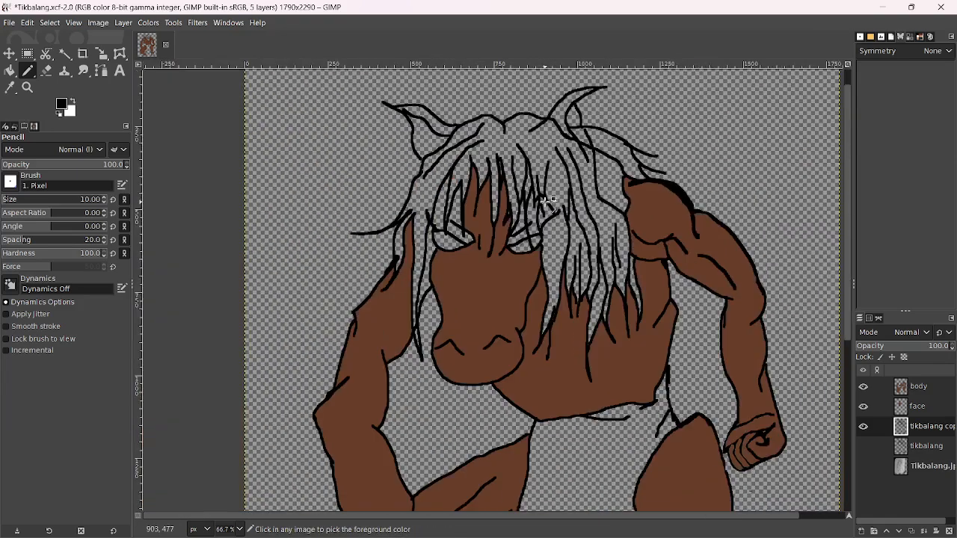
# Select the face areas between the hair strands above both eyes with Fuzzy Select and pick the face's brown as the foreground colour
pyautogui.scroll(3, 573, 218)
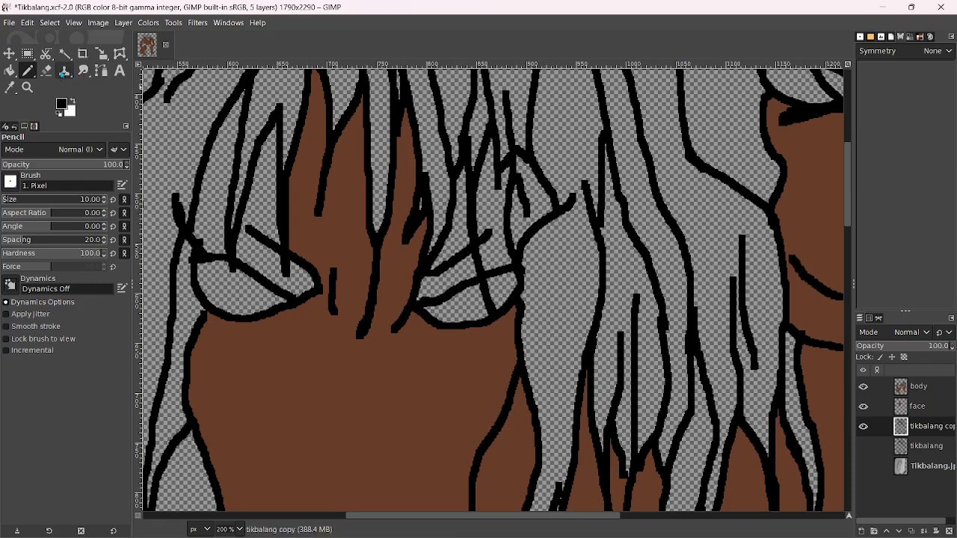
pyautogui.press('u')
pyautogui.click(444, 247)
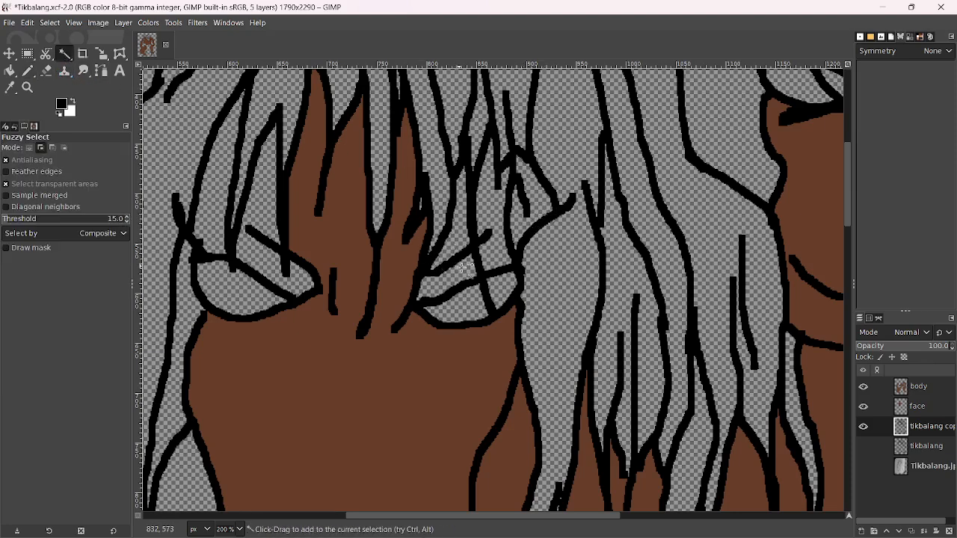
pyautogui.keyDown('shift'); pyautogui.click(495, 257); pyautogui.keyUp('shift')
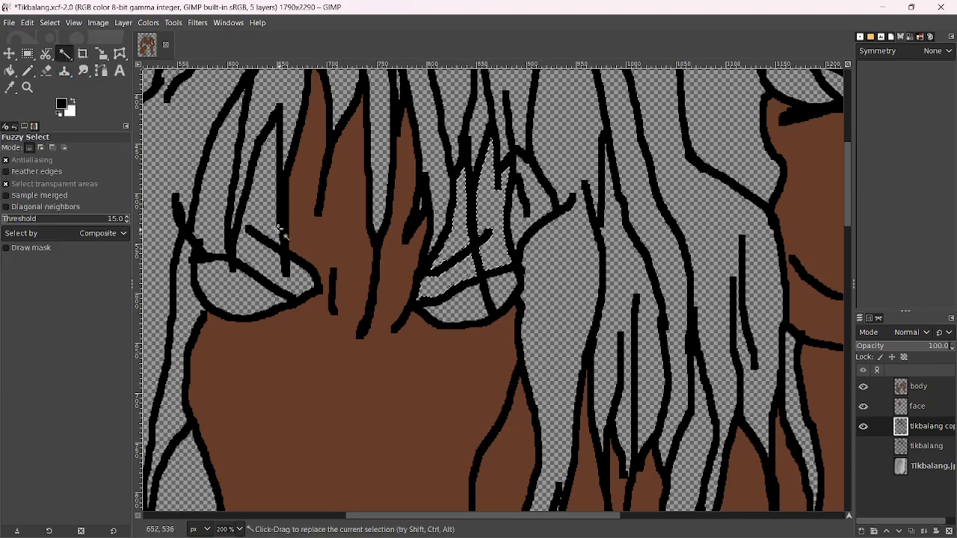
pyautogui.keyDown('shift'); pyautogui.click(263, 209); pyautogui.keyUp('shift')
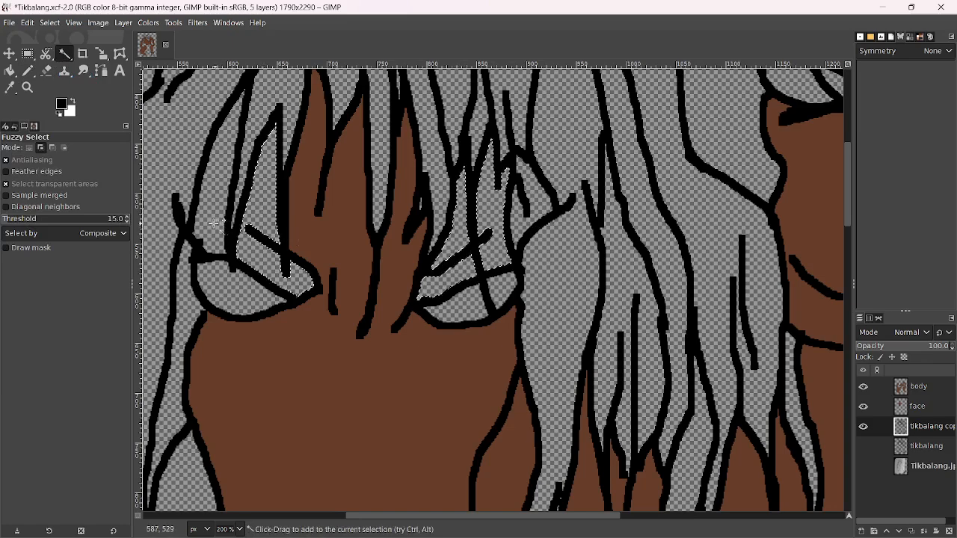
pyautogui.click(27, 70)
pyautogui.keyDown('ctrl'); pyautogui.click(310, 324); pyautogui.keyUp('ctrl')
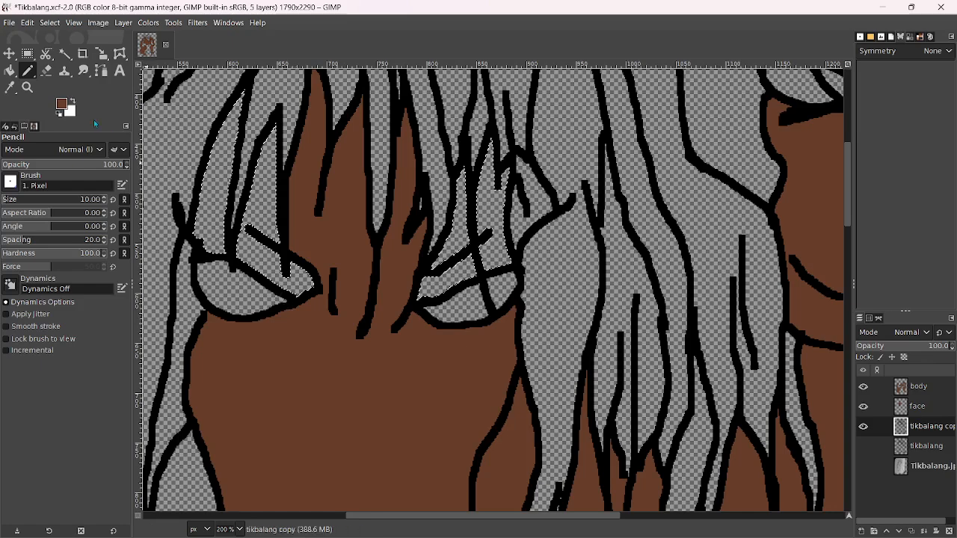
# Try filling the selected areas above the eyes with brown on the tikbalang copy layer, and undo the fill
pyautogui.click(10, 70)
pyautogui.click(217, 172)
pyautogui.press('1')
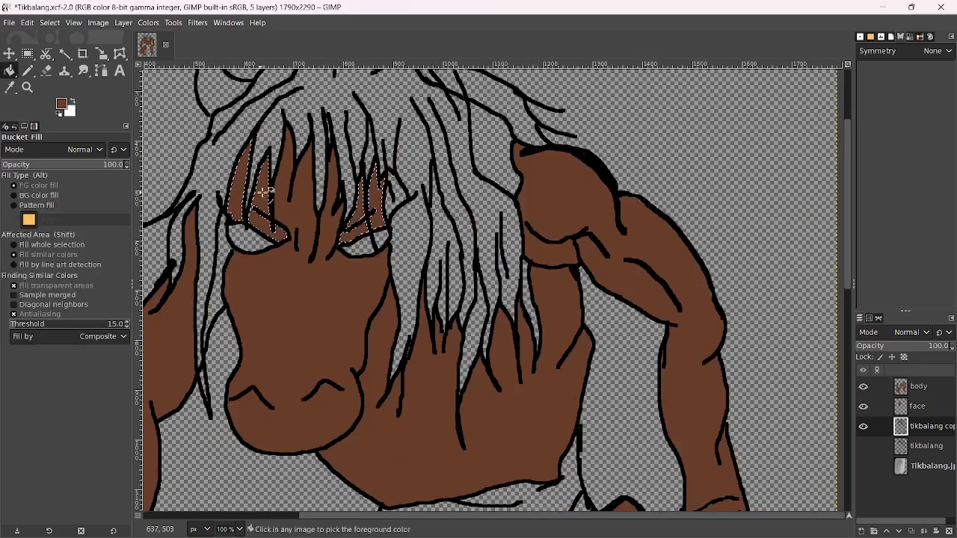
pyautogui.scroll(-2, 263, 192)
pyautogui.scroll(2, 273, 204)
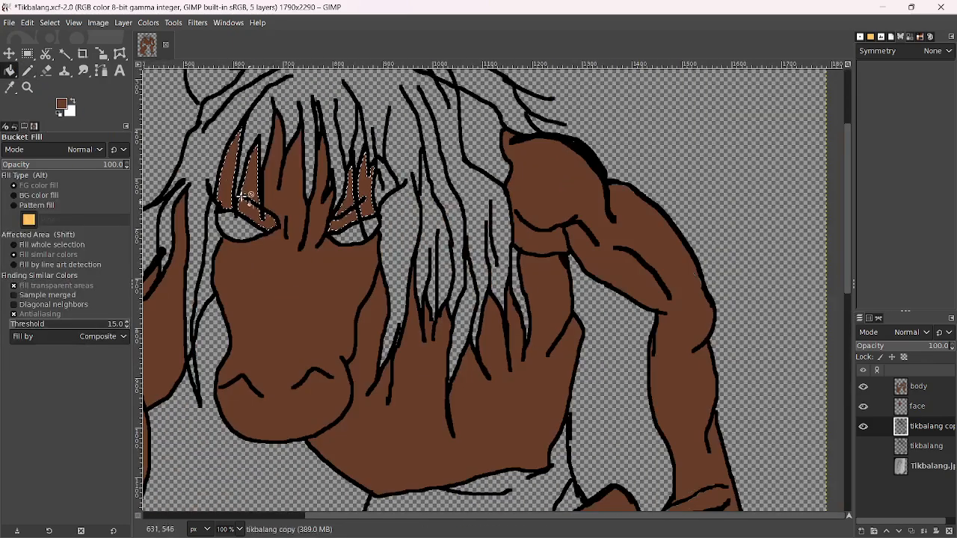
pyautogui.click(65, 54)
pyautogui.moveTo(462, 218); pyautogui.dragTo(562, 293)
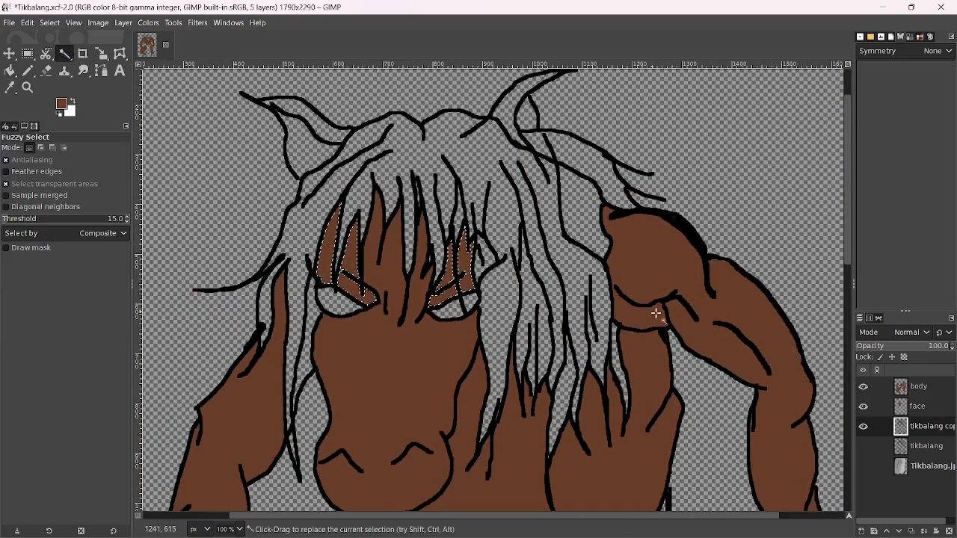
pyautogui.hotkey('ctrl', 'x')
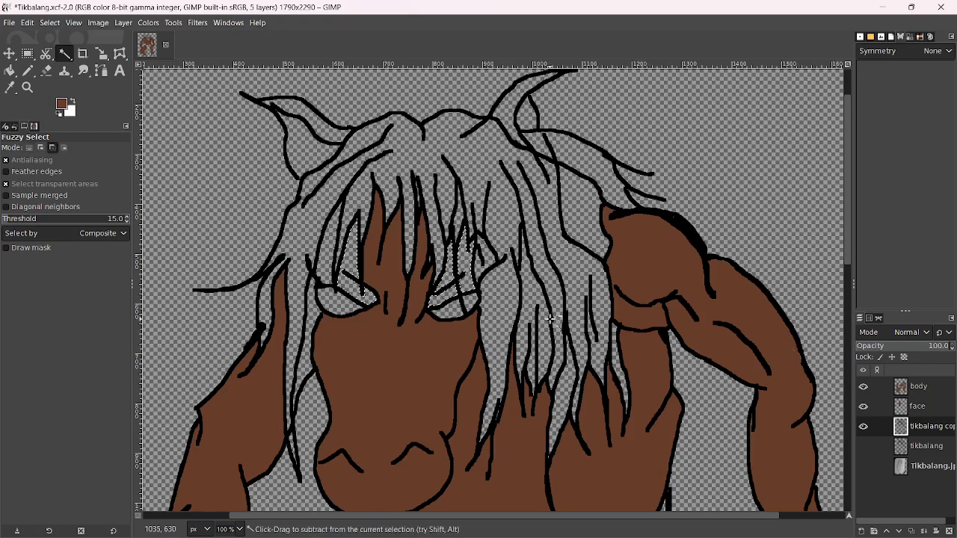
# Fill the selected areas above both eyes with brown on the face layer using Bucket Fill, and save the image
pyautogui.click(863, 407)
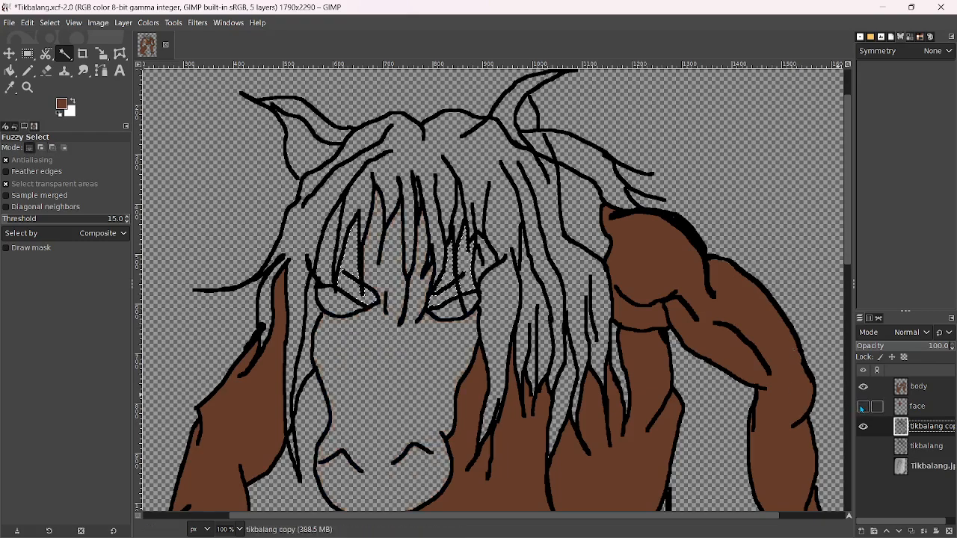
pyautogui.click(864, 406)
pyautogui.click(915, 410)
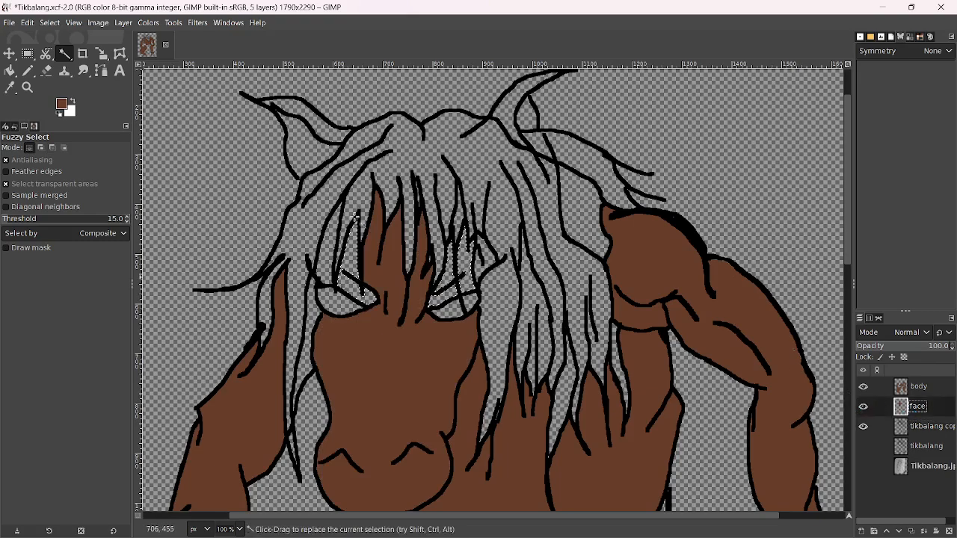
pyautogui.hotkey('shift', 'b')
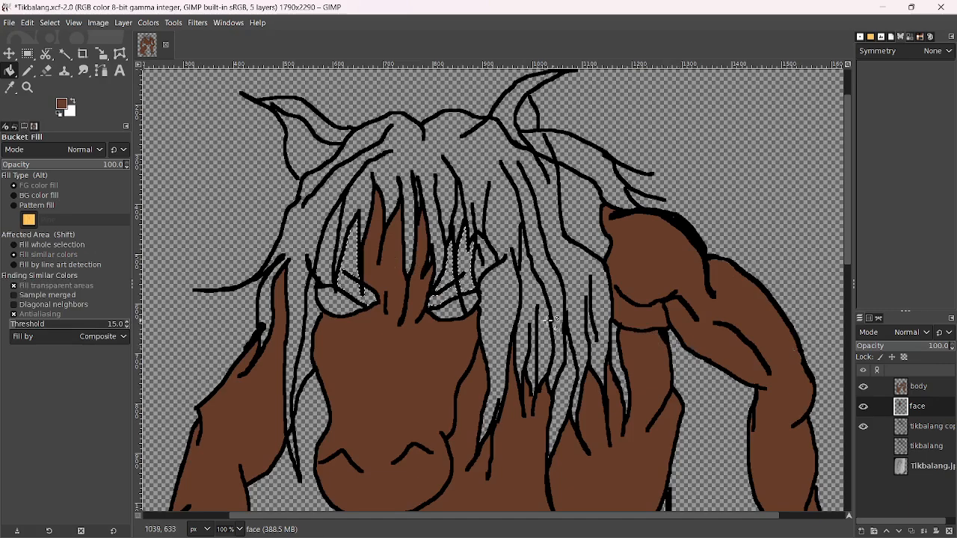
pyautogui.keyDown('ctrl'); pyautogui.scroll(3, 441, 299); pyautogui.keyUp('ctrl')
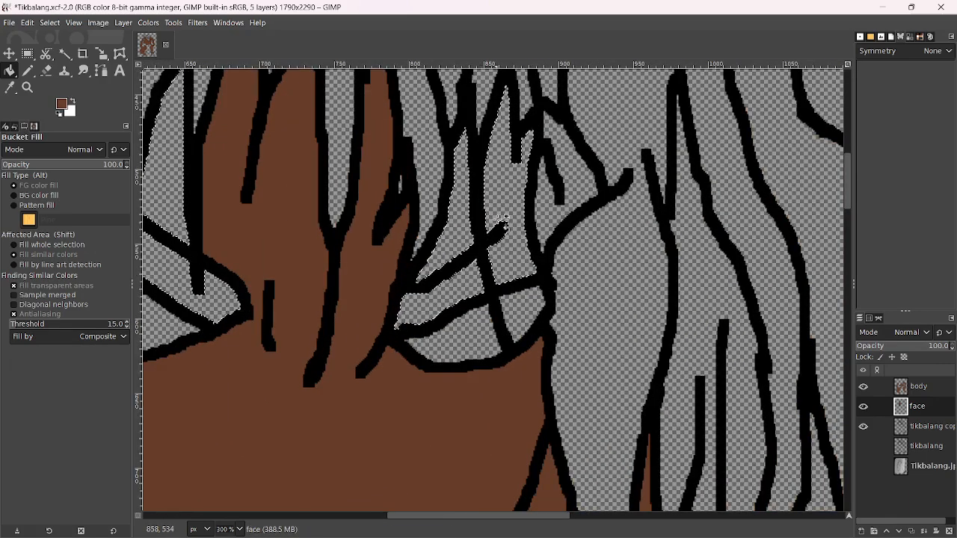
pyautogui.press('shift')
pyautogui.click(511, 196)
pyautogui.keyDown('ctrl'); pyautogui.scroll(-3, 450, 243); pyautogui.keyUp('ctrl')
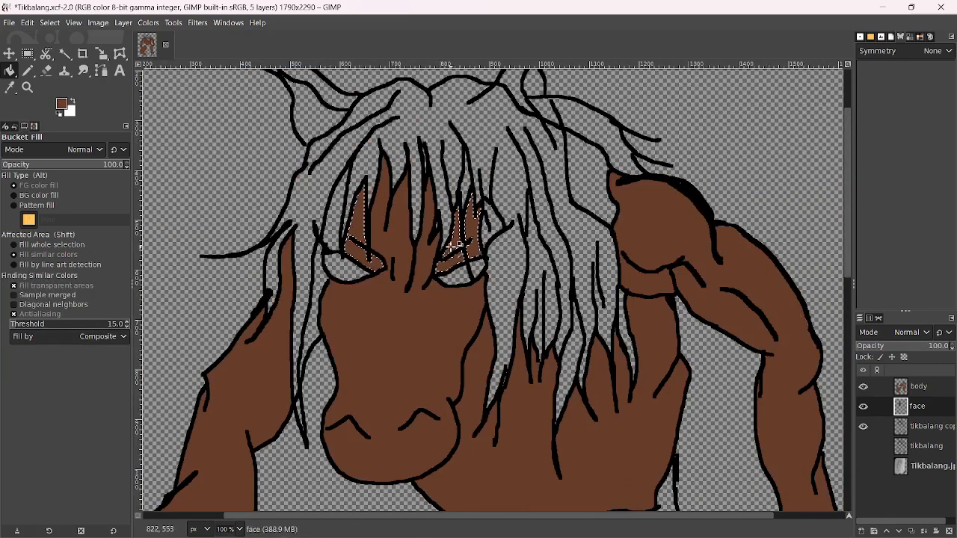
pyautogui.hotkey('ctrl', 's')
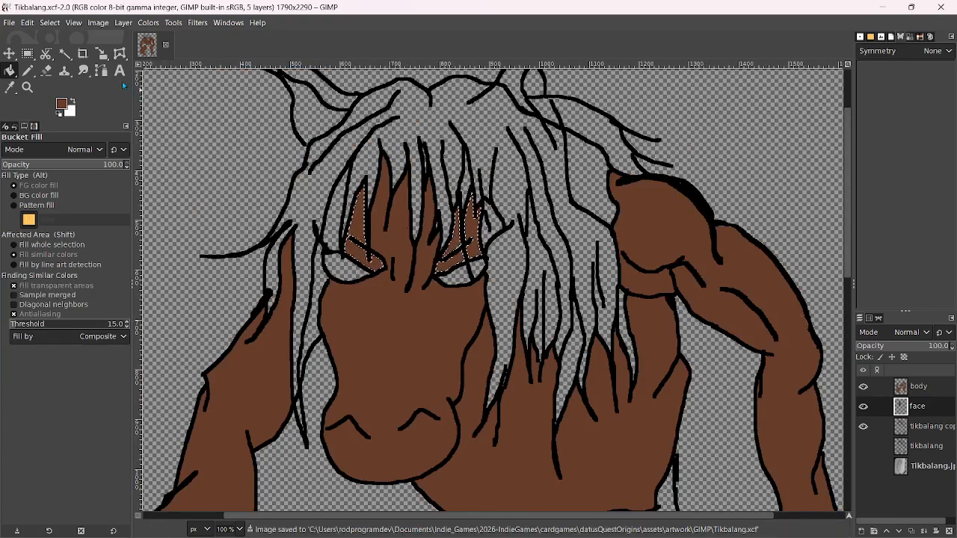
# Select the narrow gap above the left-hand eye's outer half from the tikbalang copy layer and fill it with brown on the face layer
pyautogui.click(64, 53)
pyautogui.keyDown('ctrl'); pyautogui.scroll(3, 347, 230); pyautogui.keyUp('ctrl')
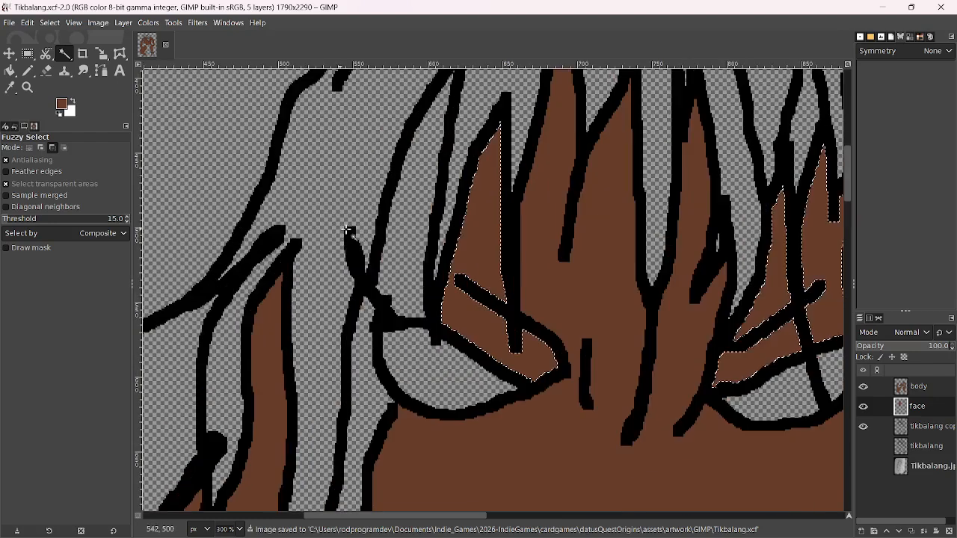
pyautogui.press('pagedown')
pyautogui.click(406, 214)
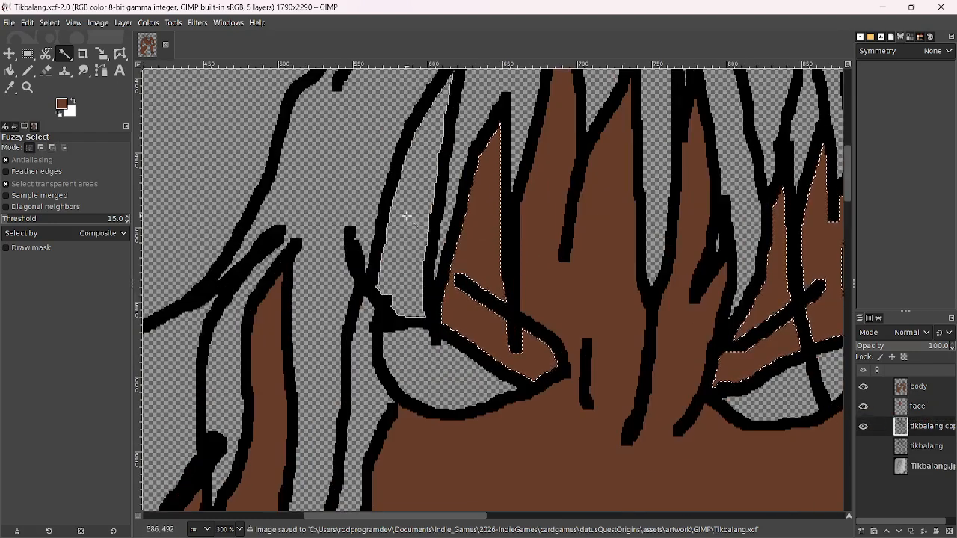
pyautogui.click(902, 413)
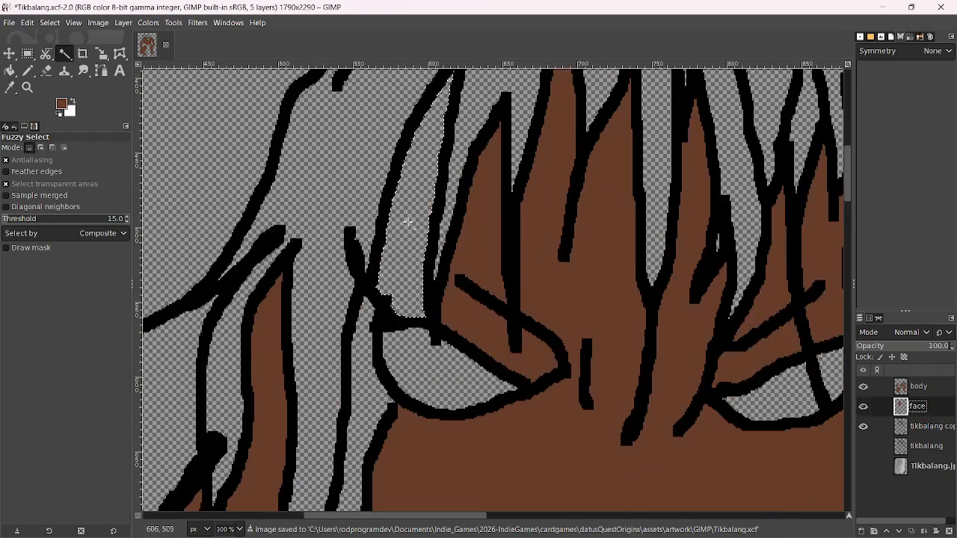
pyautogui.click(10, 70)
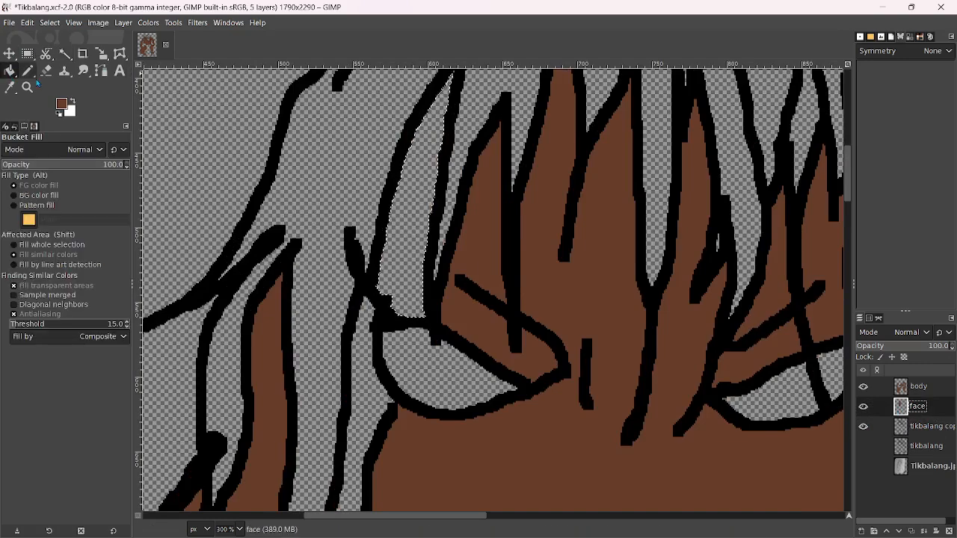
pyautogui.click(422, 224)
pyautogui.scroll(-4, 482, 229)
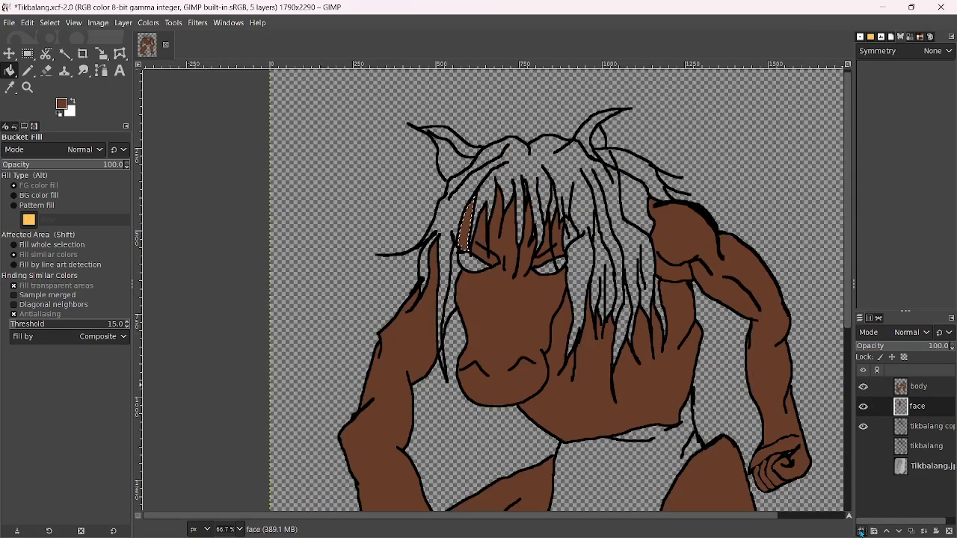
# Create a new transparent layer named "hair", and make the tikbalang copy layer active with the Pencil tool
pyautogui.click(862, 531)
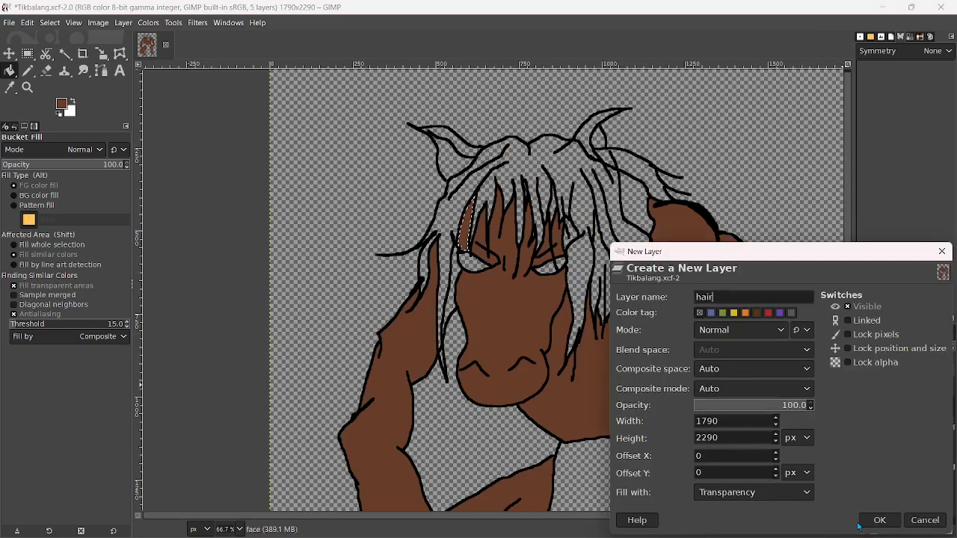
pyautogui.click(861, 525)
pyautogui.click(927, 446)
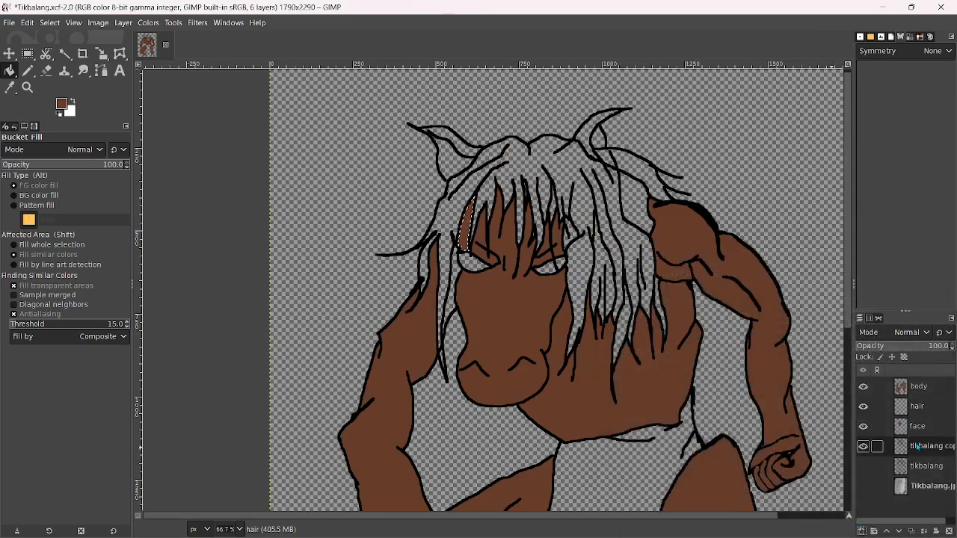
pyautogui.click(28, 72)
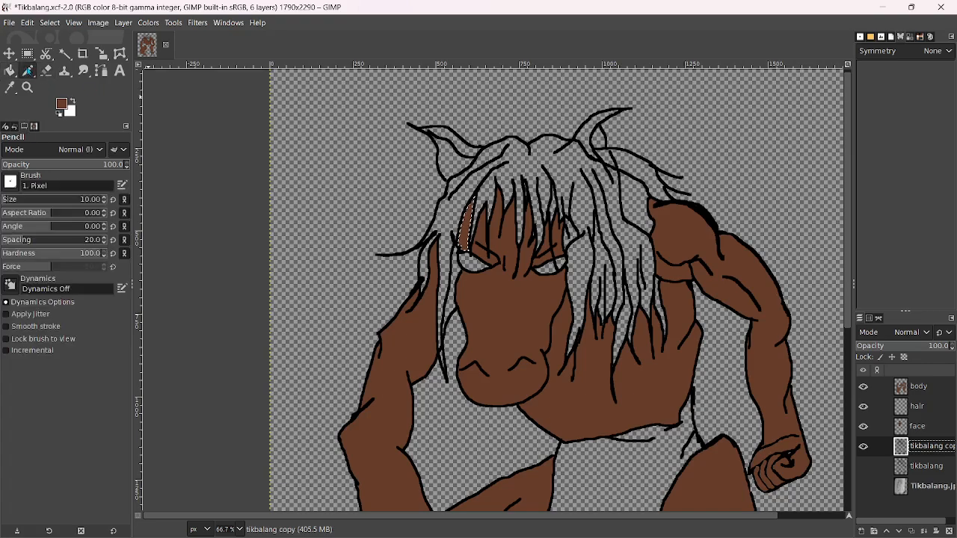
# Select the hair areas across the head and behind the right-hand shoulder from the tikbalang copy layer with Fuzzy Select
pyautogui.scroll(2, 363, 212)
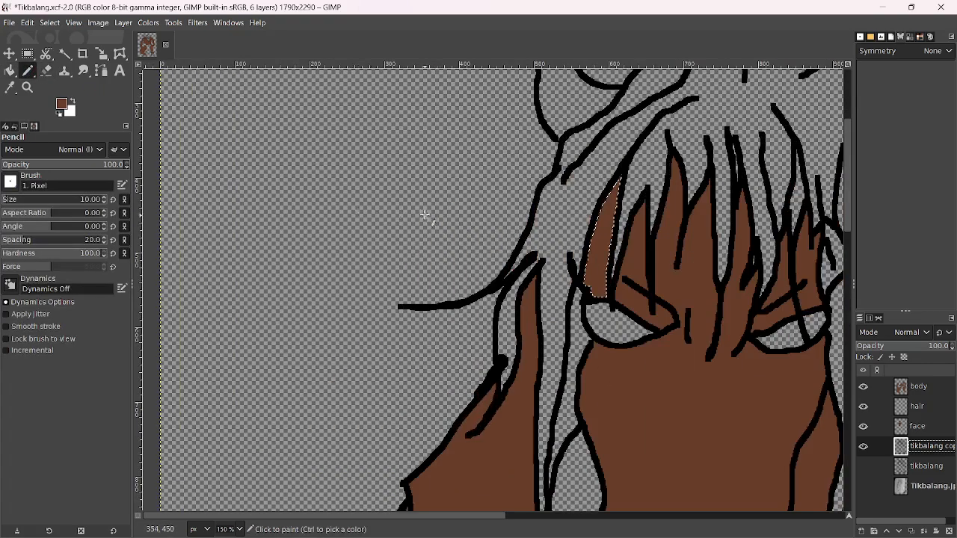
pyautogui.click(64, 54)
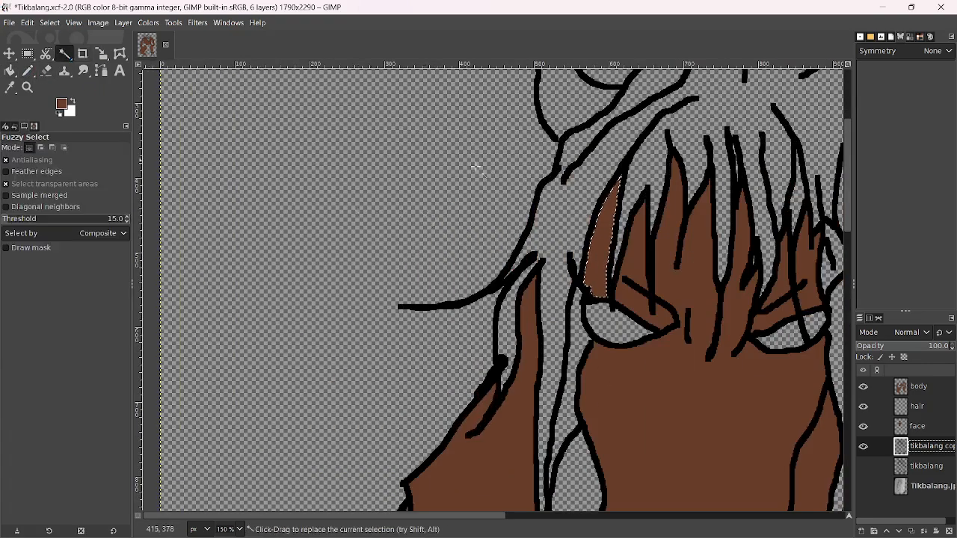
pyautogui.scroll(-1, 505, 202)
pyautogui.click(524, 202)
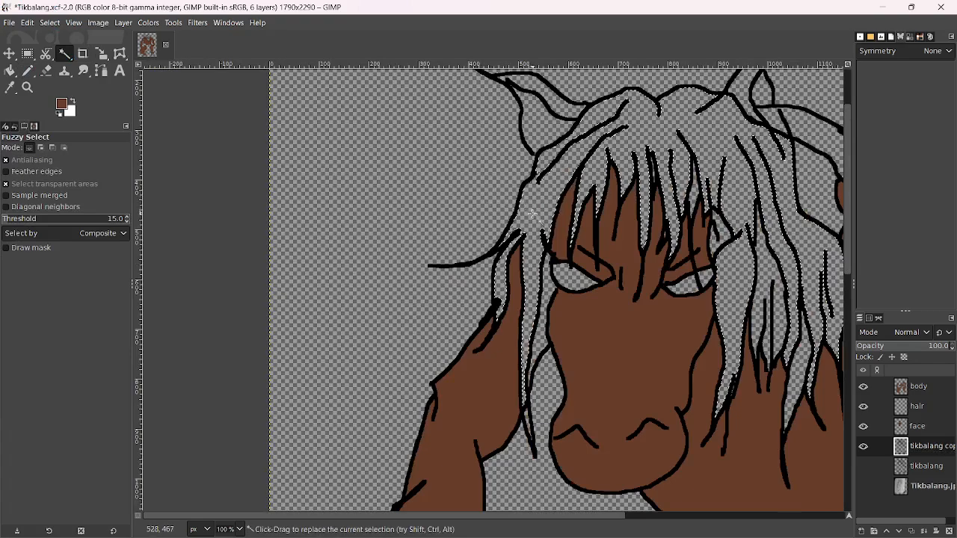
pyautogui.hscroll(5, 561, 277)
pyautogui.scroll(1, 569, 269)
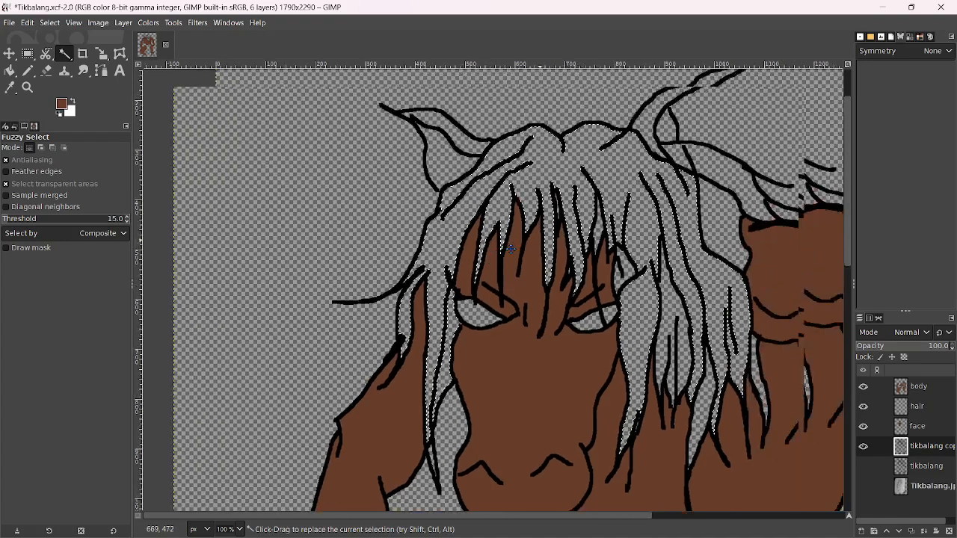
pyautogui.click(619, 235)
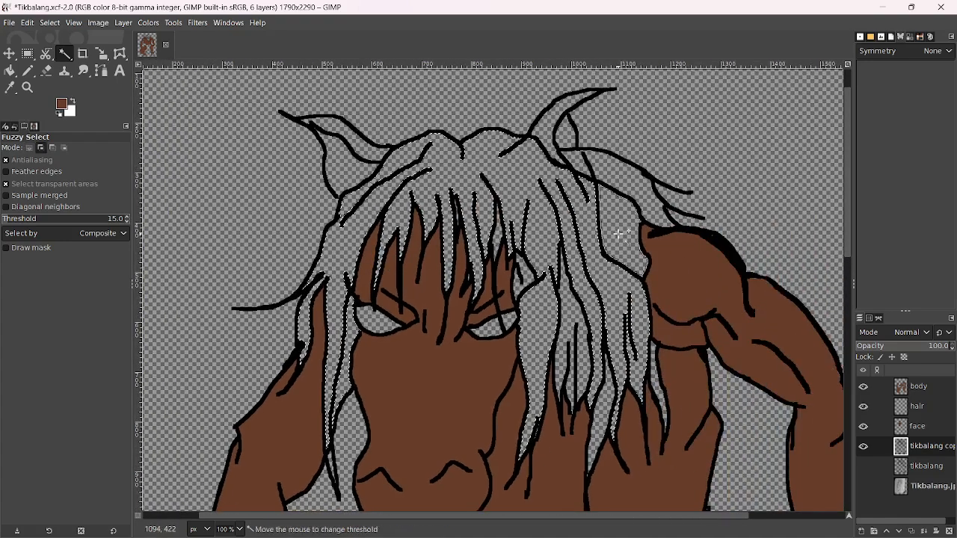
pyautogui.click(628, 187)
pyautogui.click(583, 160)
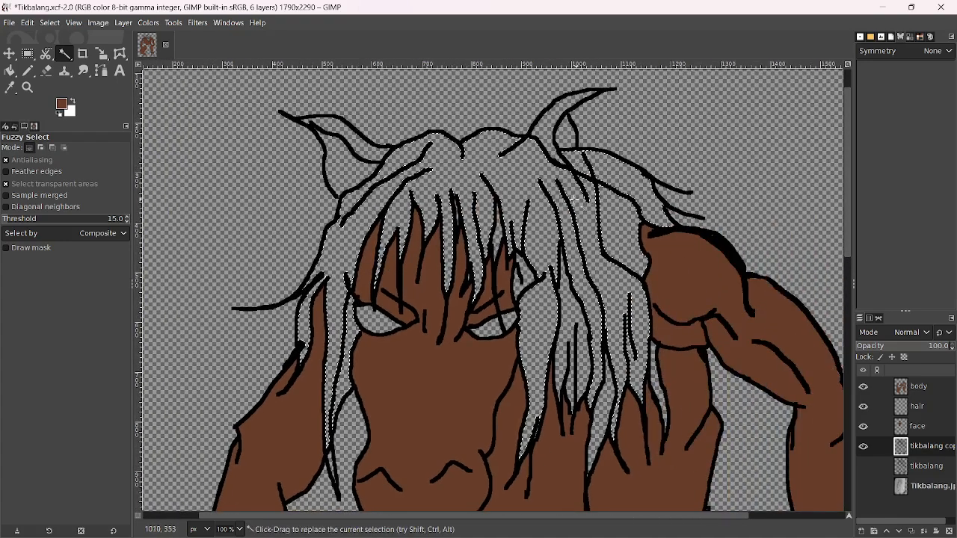
# Set the foreground colour to red b83d29 by raising the red value to 72.3
pyautogui.click(64, 108)
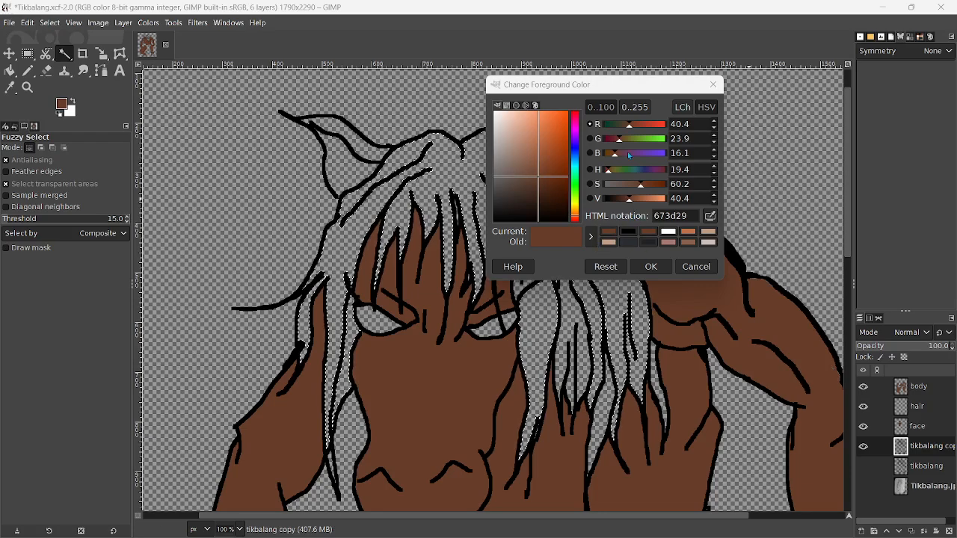
pyautogui.moveTo(630, 127); pyautogui.dragTo(650, 128)
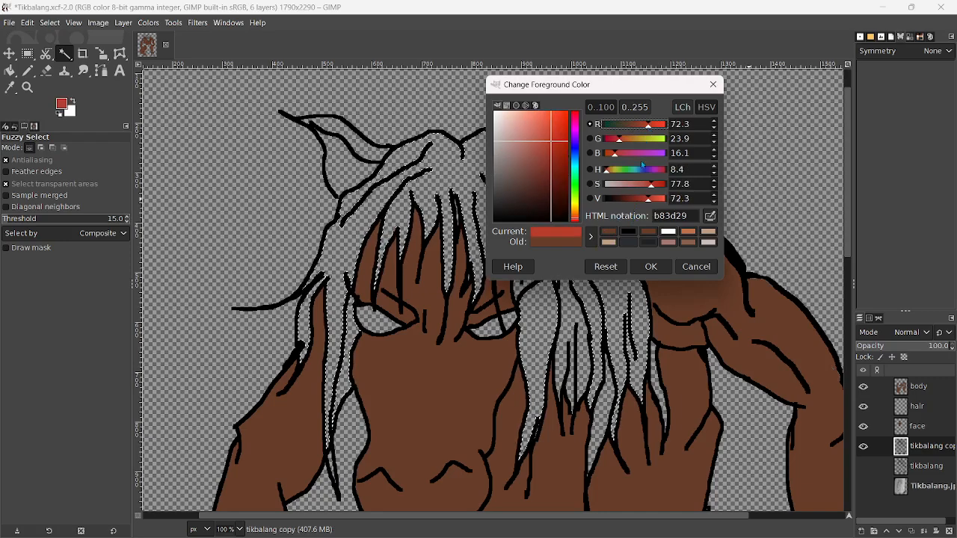
pyautogui.click(651, 268)
# Try filling the selected hair with red on the tikbalang copy layer, and undo the fill
pyautogui.hotkey('shift', 'b')
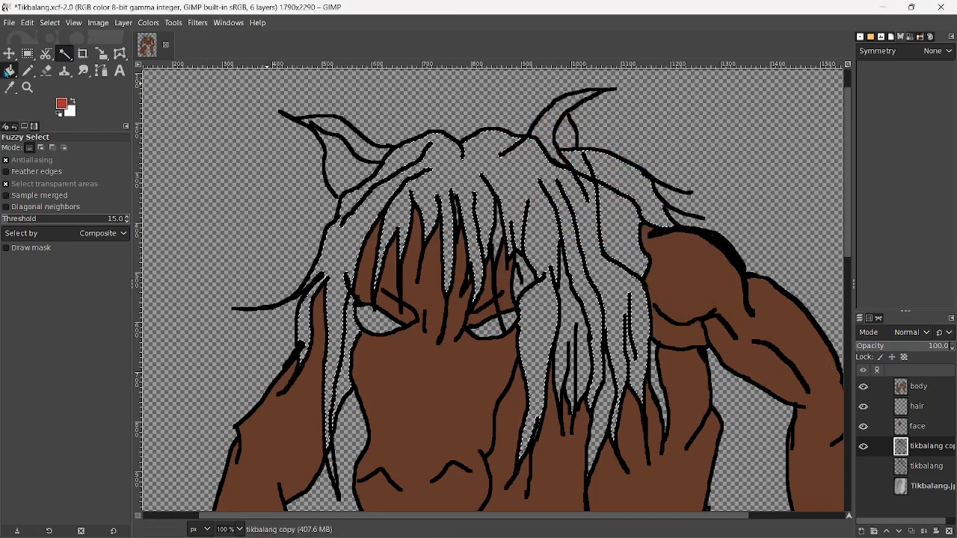
pyautogui.keyDown('shift'); pyautogui.click(428, 166); pyautogui.keyUp('shift')
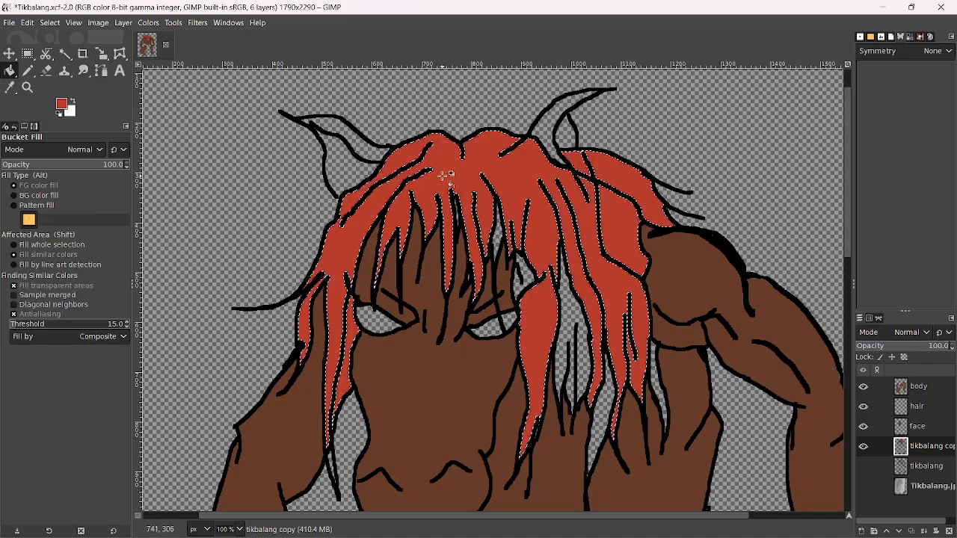
pyautogui.press('u')
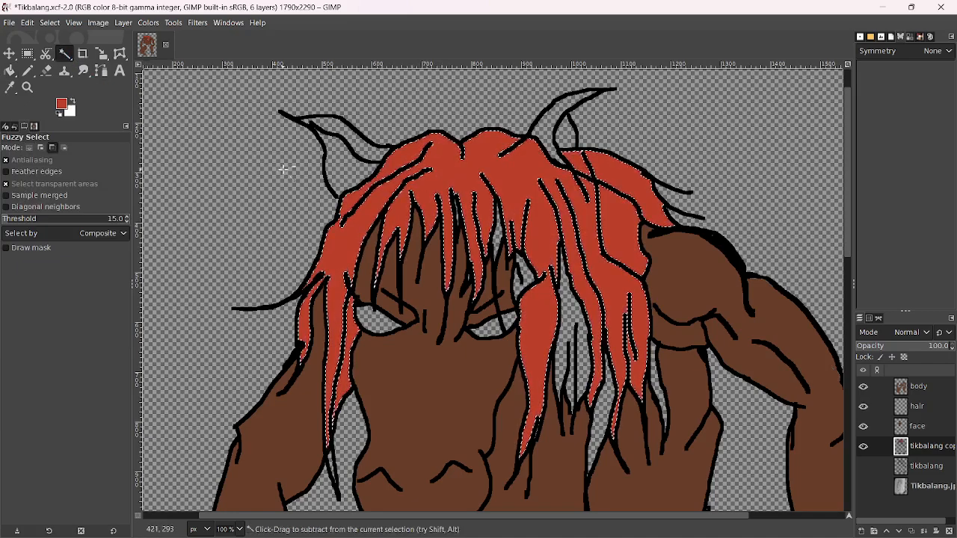
pyautogui.hotkey('ctrl', 'z')
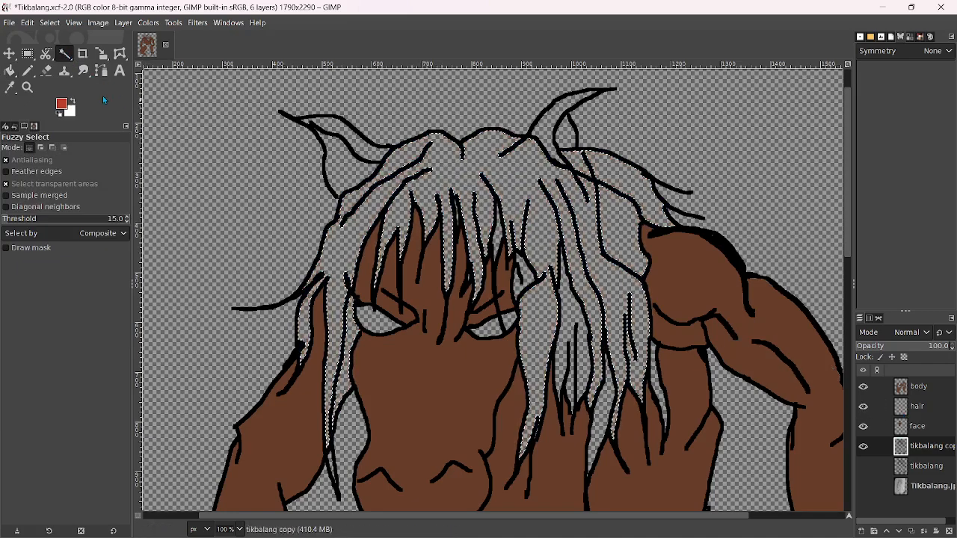
# Fill the selected hair areas with red on the hair layer using Bucket Fill
pyautogui.scroll(2, 559, 240)
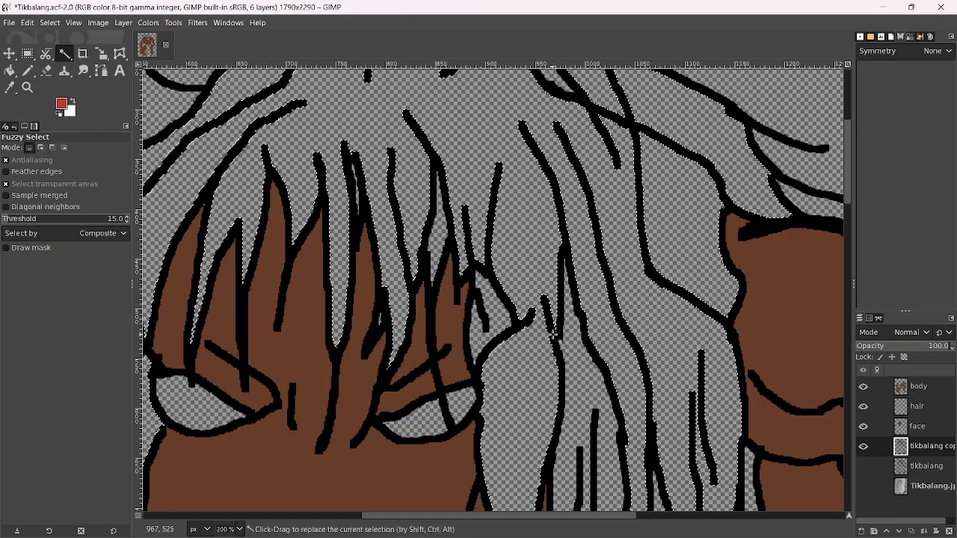
pyautogui.scroll(-2, 587, 315)
pyautogui.scroll(3, 587, 370)
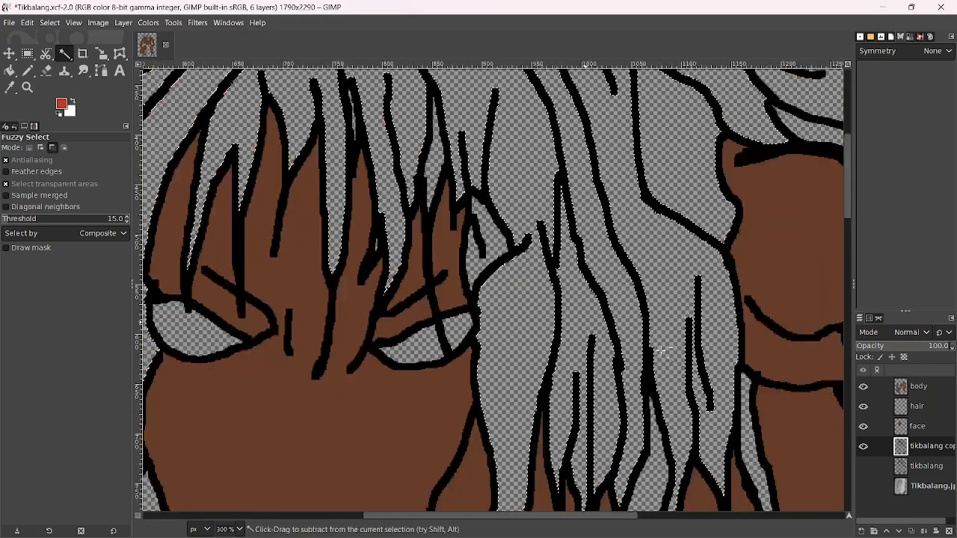
pyautogui.scroll(-3, 661, 349)
pyautogui.click(918, 406)
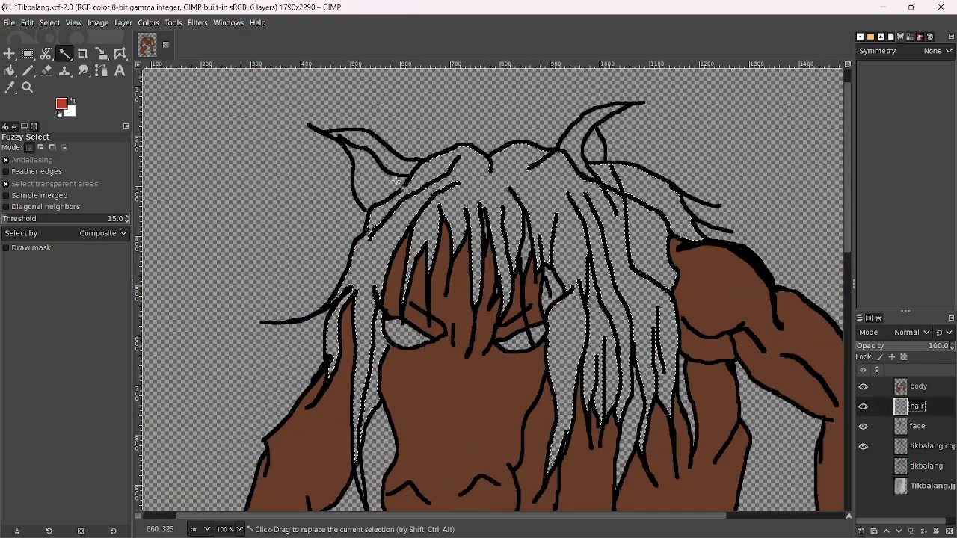
pyautogui.click(8, 71)
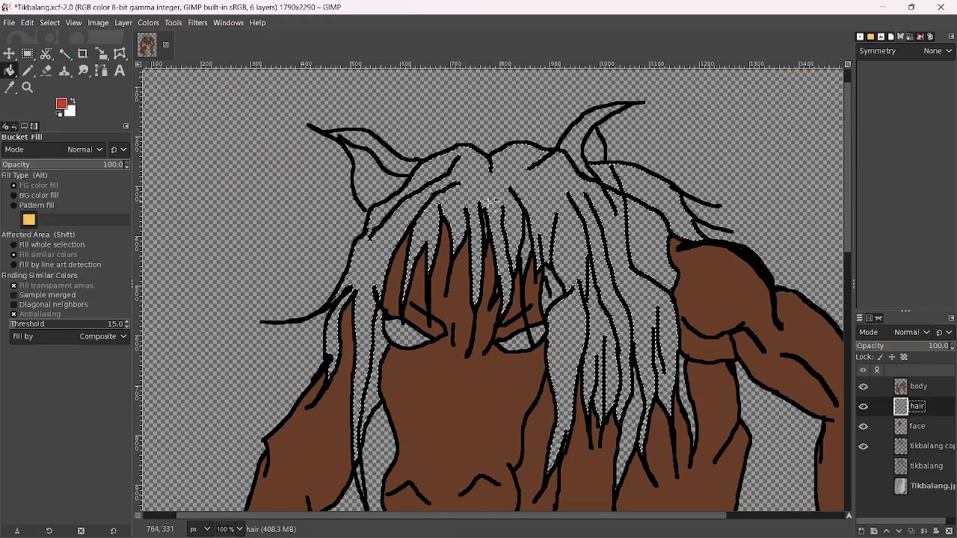
pyautogui.click(532, 190)
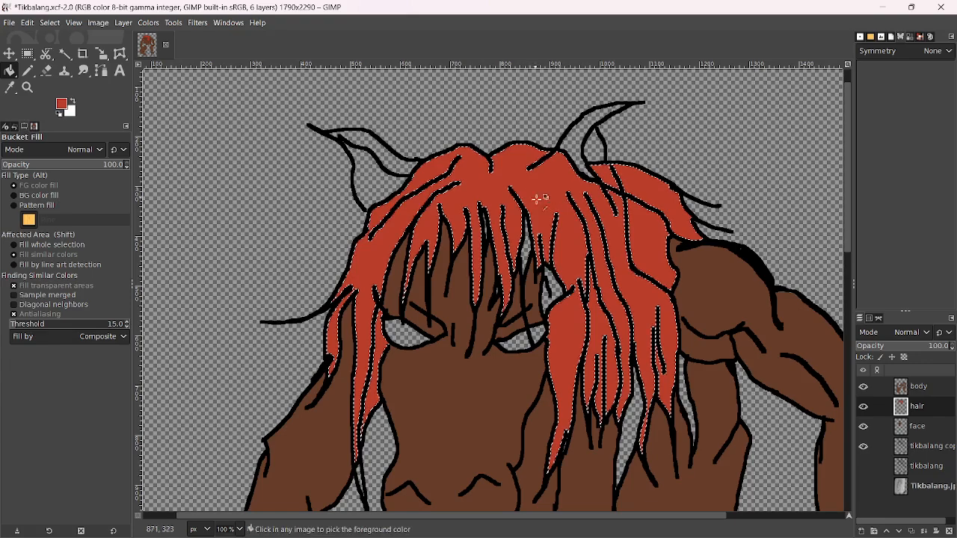
# Select the small unfilled gaps in the fringe and beside the right-hand eye from the tikbalang copy layer, and fill them red on the hair layer
pyautogui.scroll(-2, 539, 193)
pyautogui.scroll(2, 542, 209)
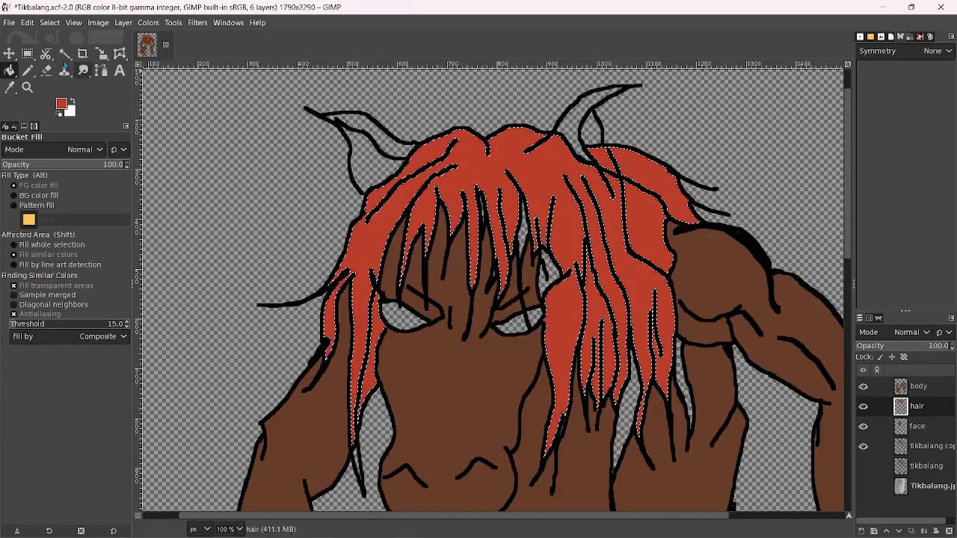
pyautogui.click(64, 54)
pyautogui.click(923, 446)
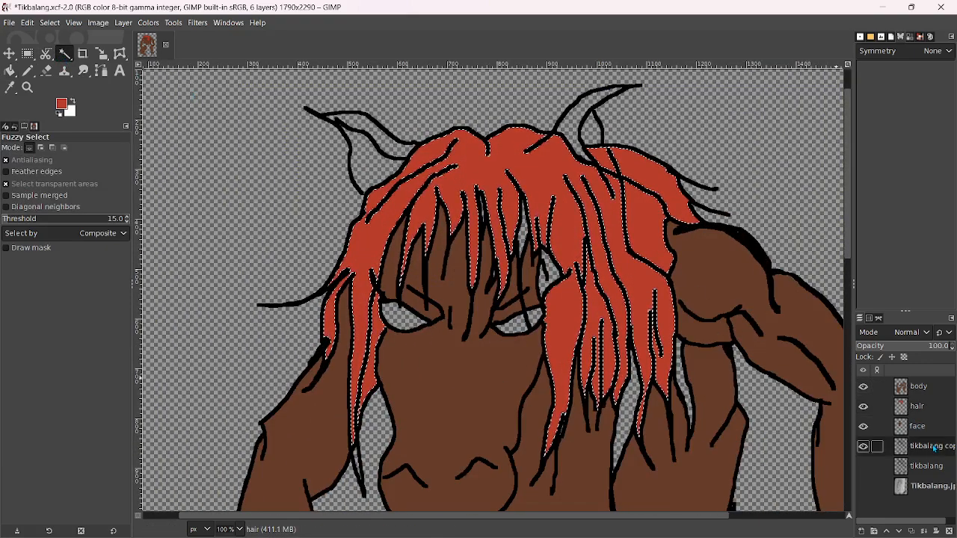
pyautogui.scroll(3, 503, 229)
pyautogui.click(503, 229)
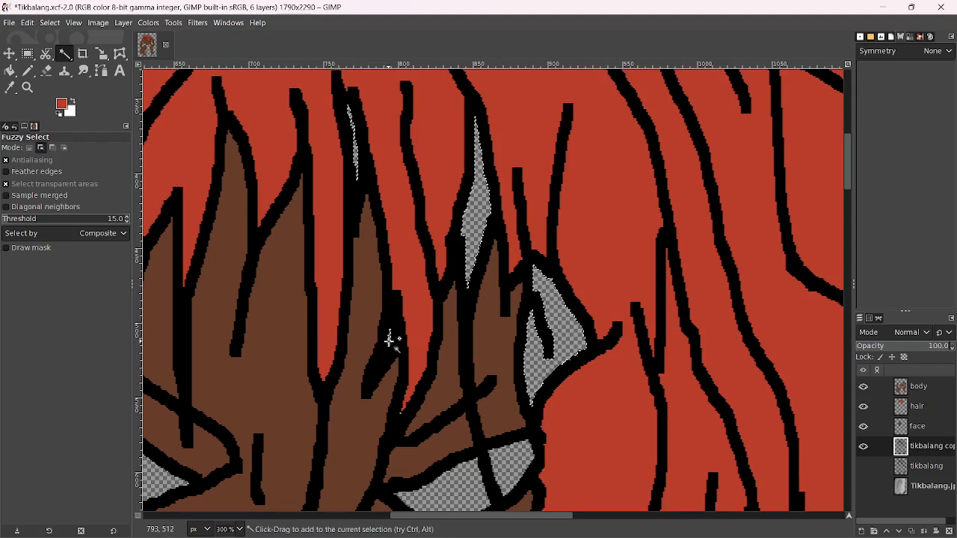
pyautogui.keyDown('shift'); pyautogui.click(389, 340); pyautogui.keyUp('shift')
pyautogui.hotkey('shift', 'b')
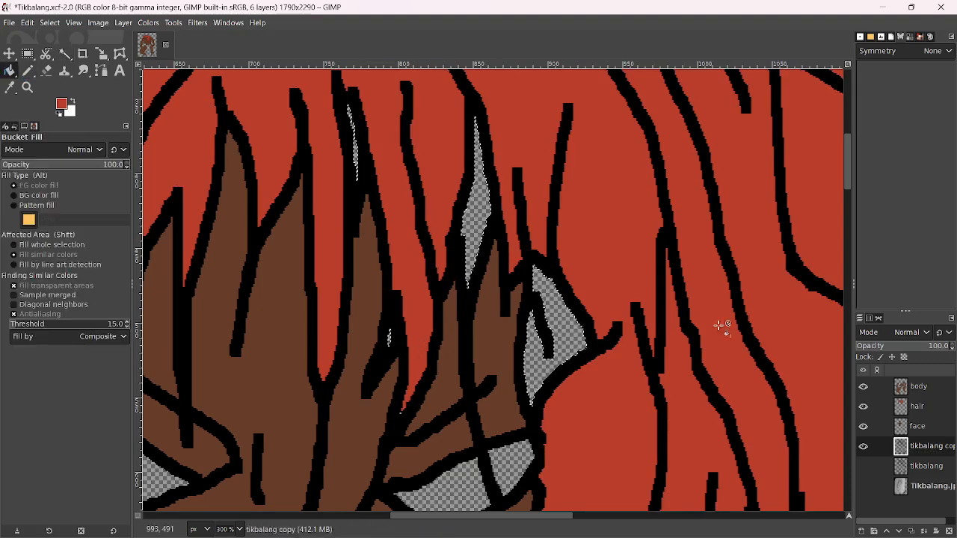
pyautogui.click(917, 406)
pyautogui.click(576, 327)
# Select the two unfilled strands hanging over the right-hand side of the chest from the tikbalang copy layer and fill them red on the hair layer
pyautogui.scroll(-4, 579, 322)
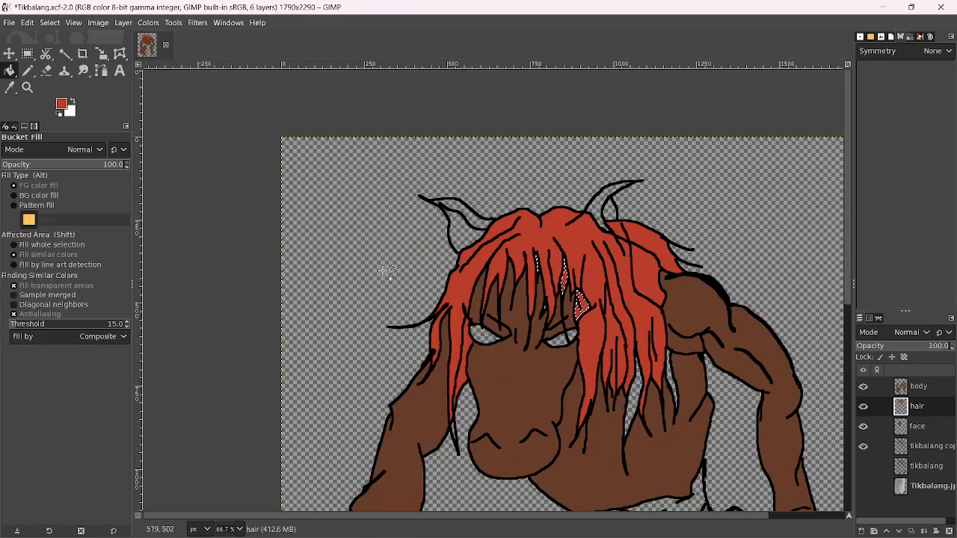
pyautogui.click(65, 54)
pyautogui.click(904, 446)
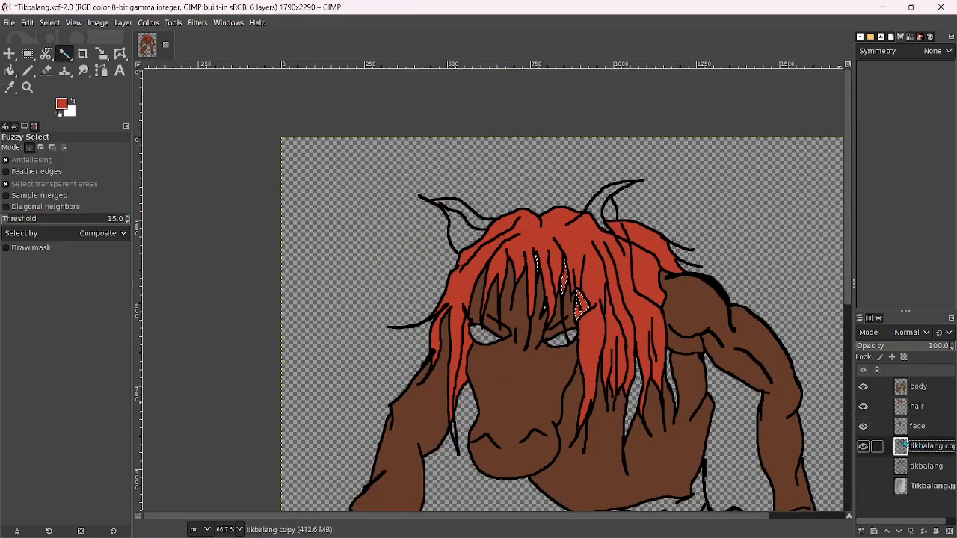
pyautogui.scroll(3, 566, 323)
pyautogui.click(521, 297)
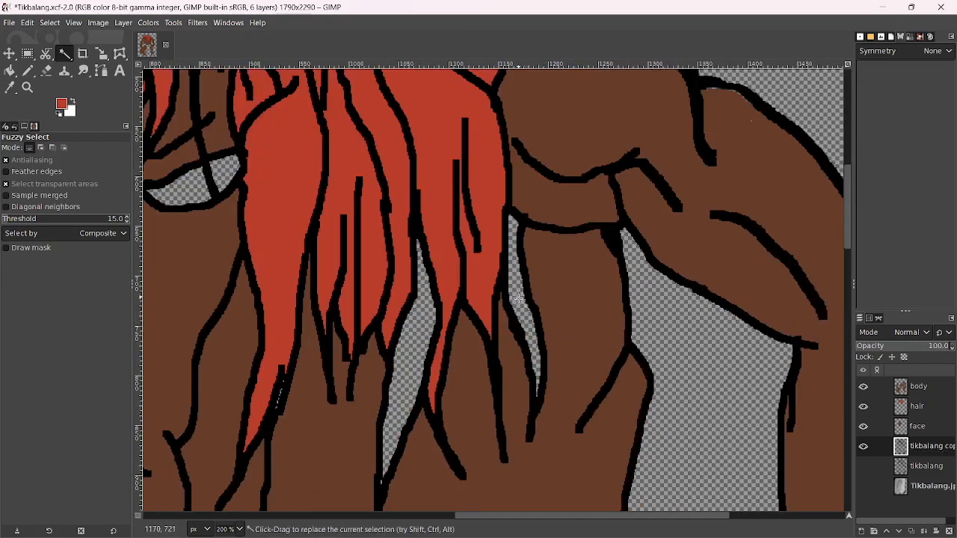
pyautogui.keyDown('shift'); pyautogui.click(422, 323); pyautogui.keyUp('shift')
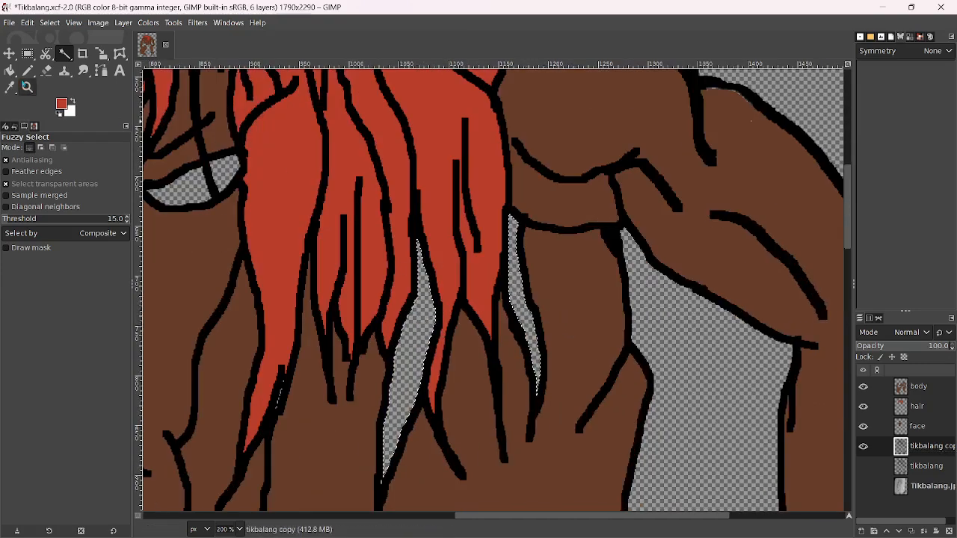
pyautogui.click(9, 70)
pyautogui.click(915, 405)
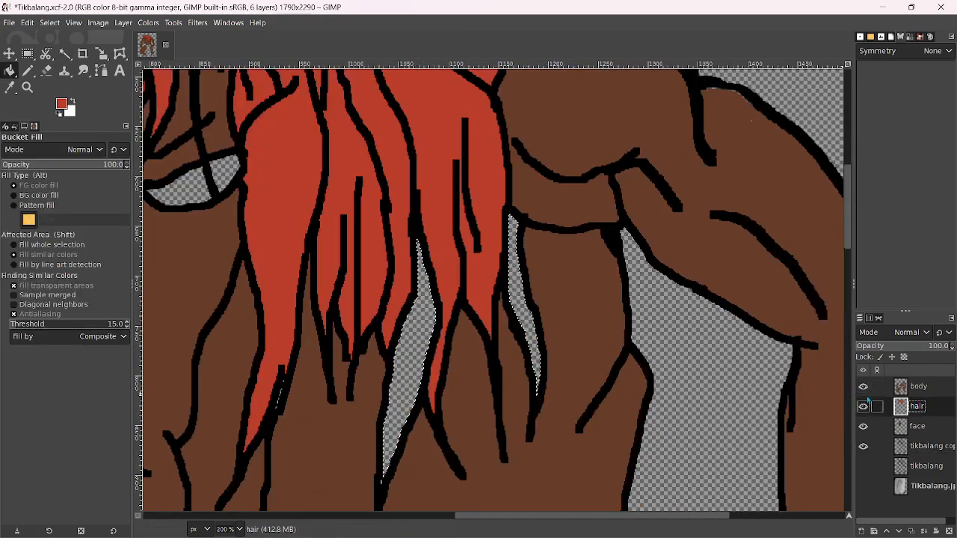
pyautogui.scroll(-2, 441, 321)
# Select the upper band of both ears from the tikbalang copy layer, fill them with brown on the body layer, and save the image
pyautogui.scroll(-5, 465, 307)
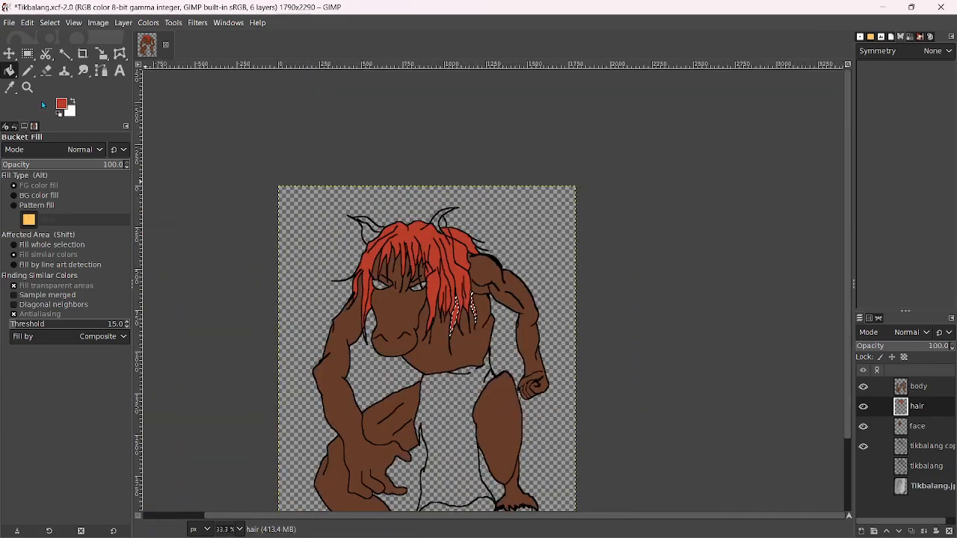
pyautogui.click(27, 70)
pyautogui.scroll(2, 450, 281)
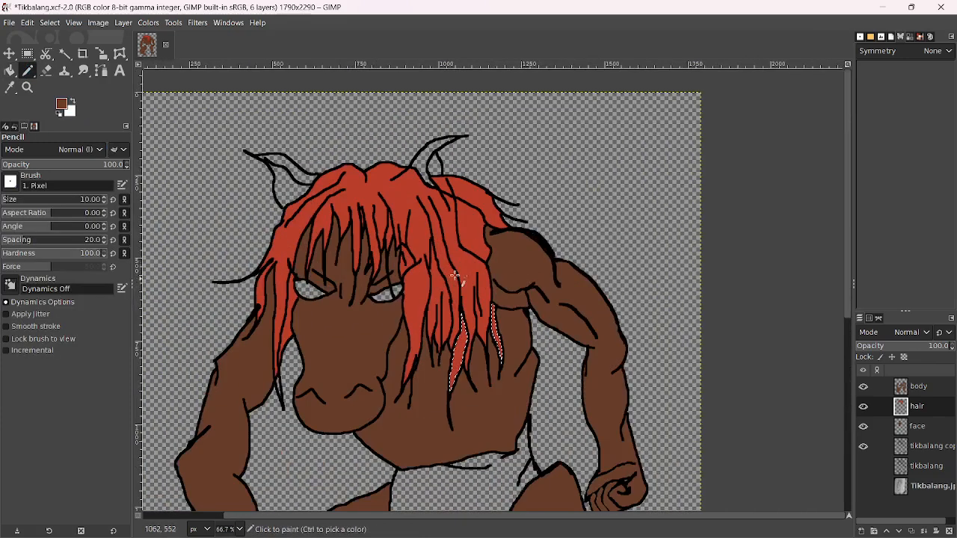
pyautogui.click(897, 446)
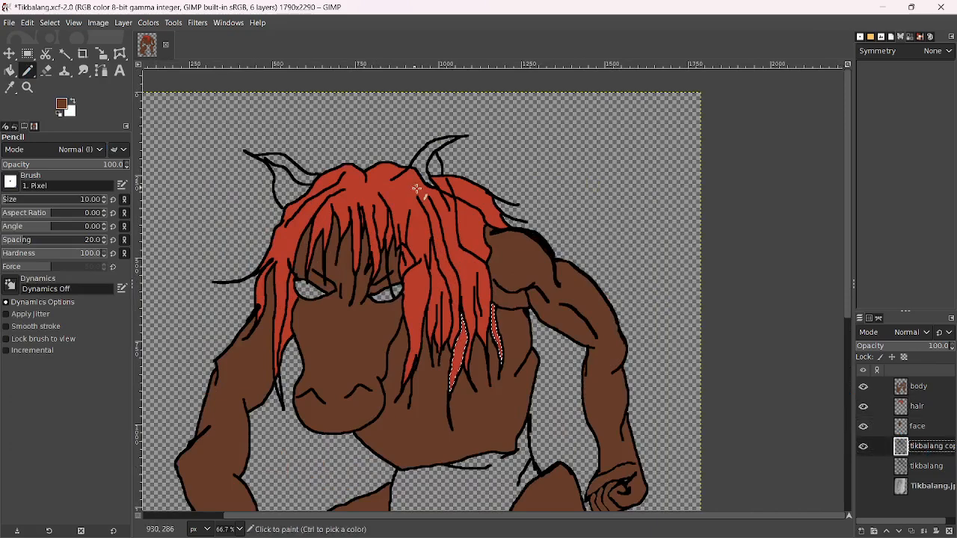
pyautogui.click(65, 53)
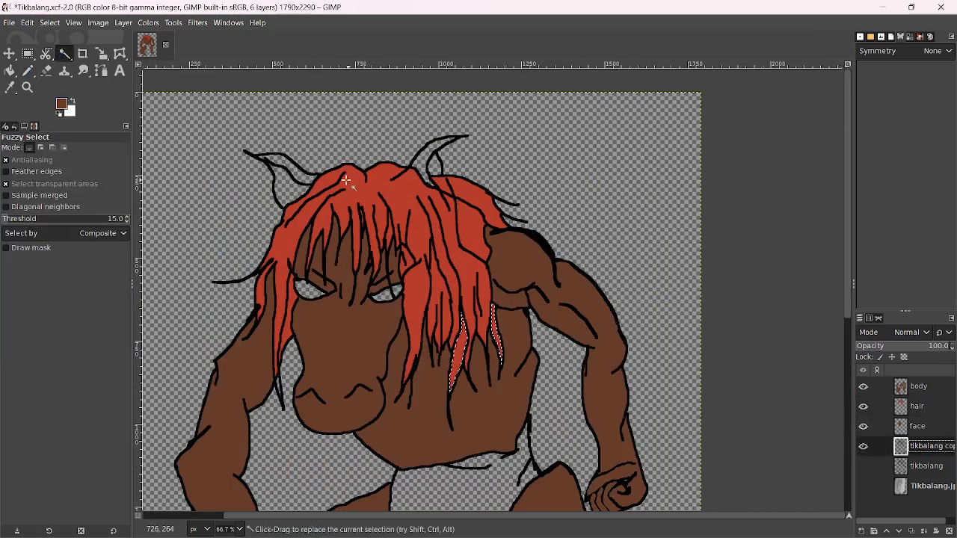
pyautogui.click(290, 162)
pyautogui.keyDown('shift'); pyautogui.click(428, 158); pyautogui.keyUp('shift')
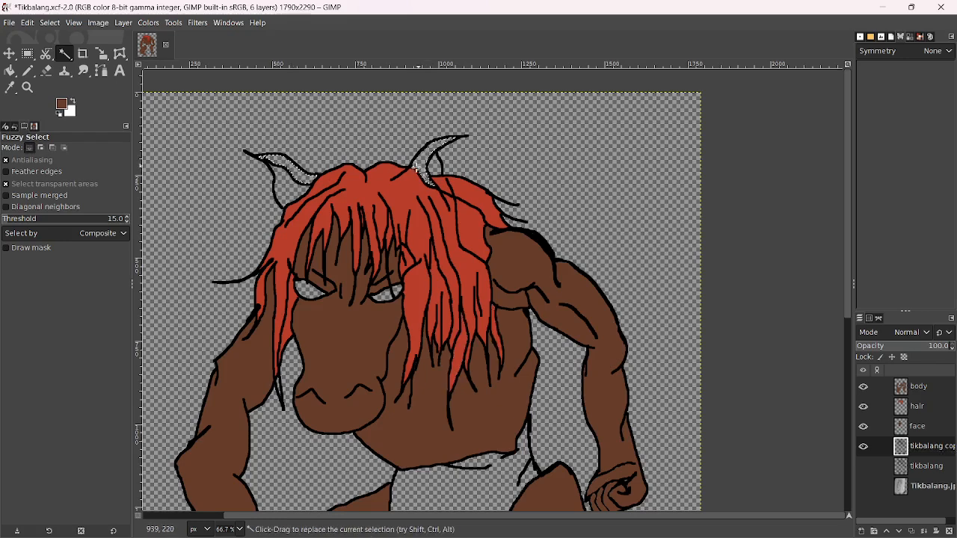
pyautogui.hotkey('shift', 'b')
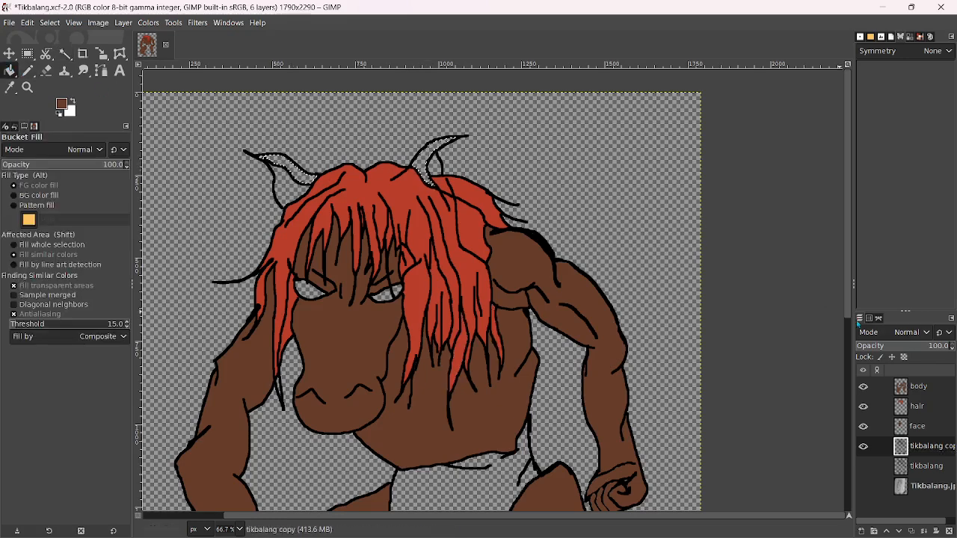
pyautogui.click(923, 386)
pyautogui.keyDown('shift'); pyautogui.click(437, 146); pyautogui.keyUp('shift')
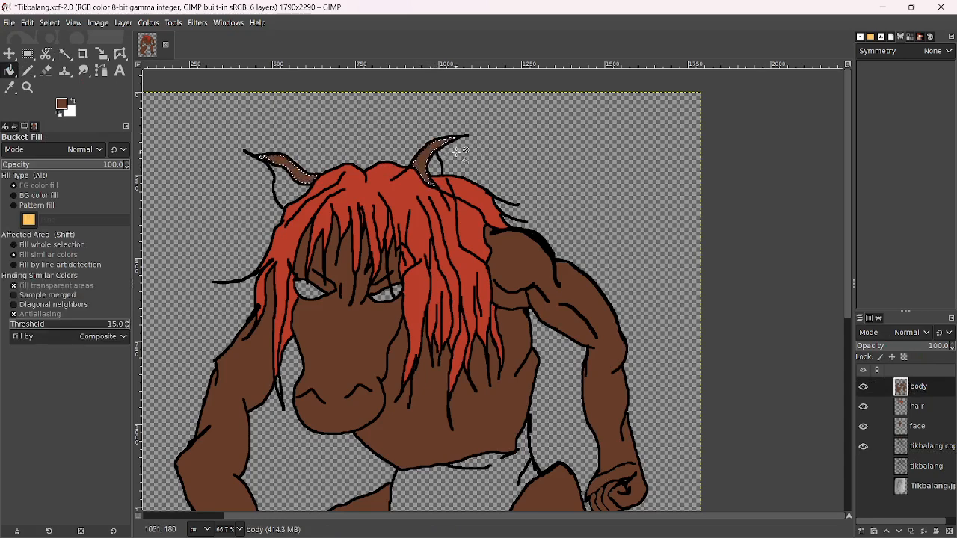
pyautogui.hotkey('ctrl', 's')
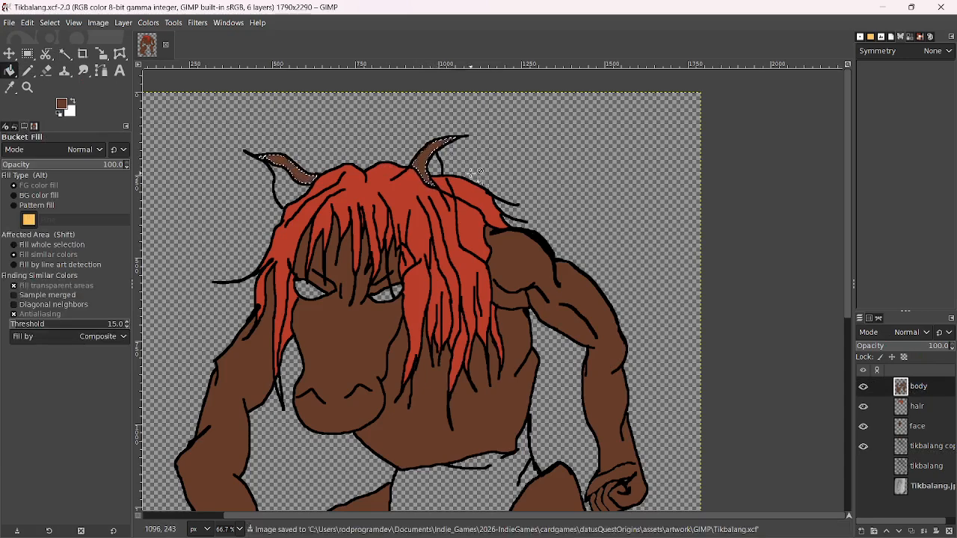
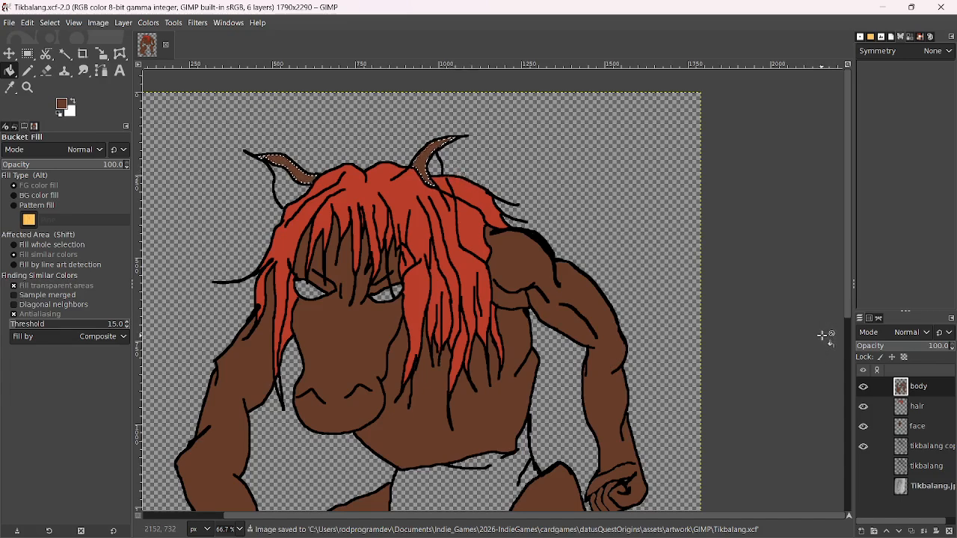
# Set the foreground colour to dark grey 333333
pyautogui.click(29, 71)
pyautogui.click(62, 104)
pyautogui.click(649, 233)
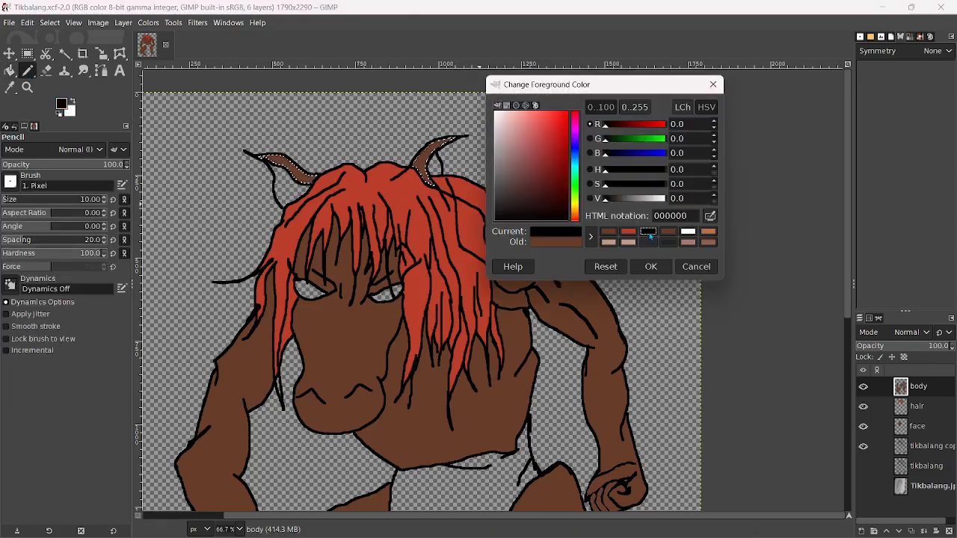
pyautogui.moveTo(605, 200)
pyautogui.mouseDown()
pyautogui.moveTo(628, 201)
pyautogui.moveTo(616, 200)
pyautogui.mouseUp()
pyautogui.click(652, 268)
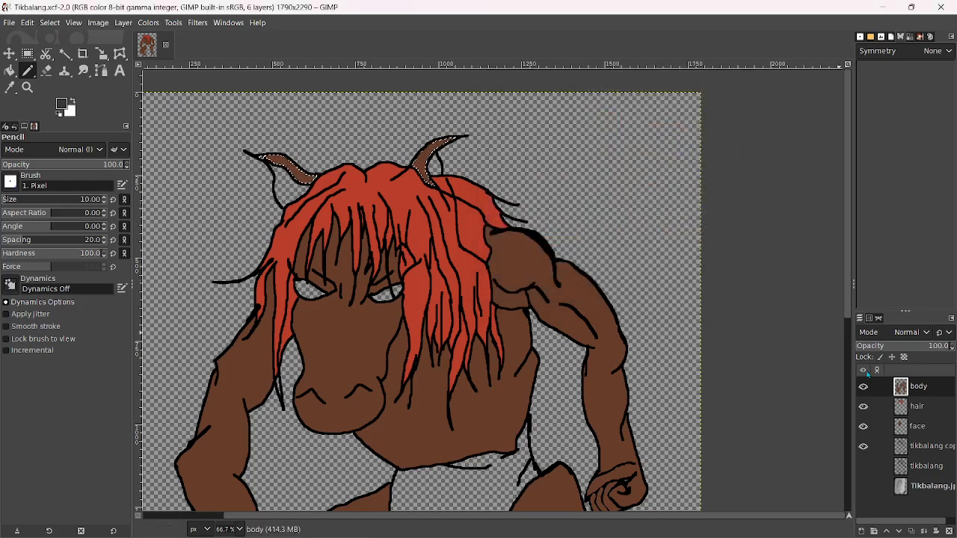
# Select the inner area of both ears from the tikbalang copy layer and fill them with dark grey on the body layer
pyautogui.click(929, 448)
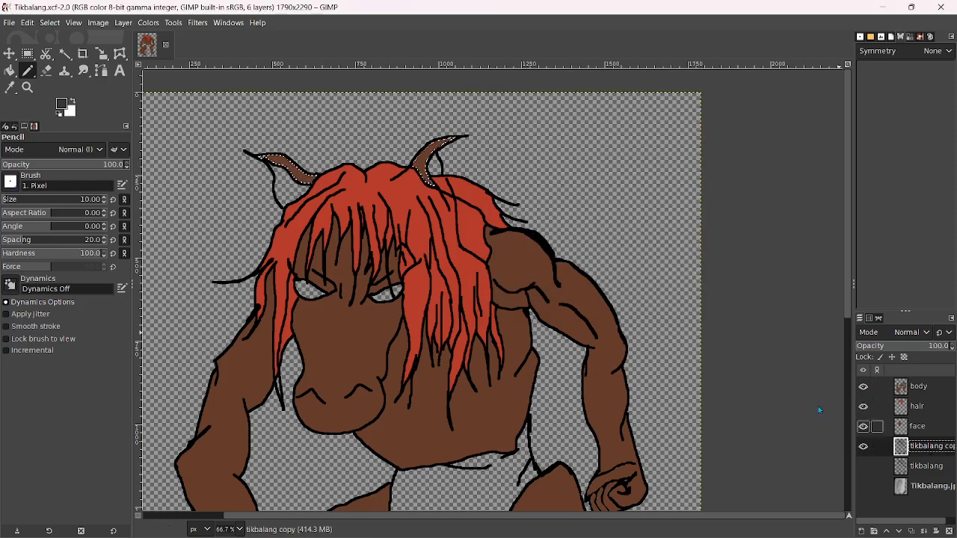
pyautogui.click(65, 54)
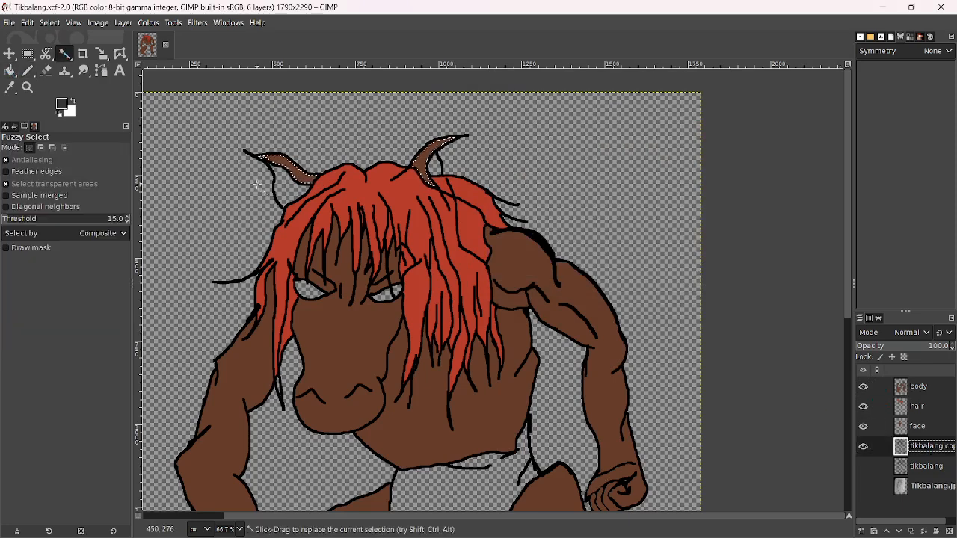
pyautogui.click(287, 186)
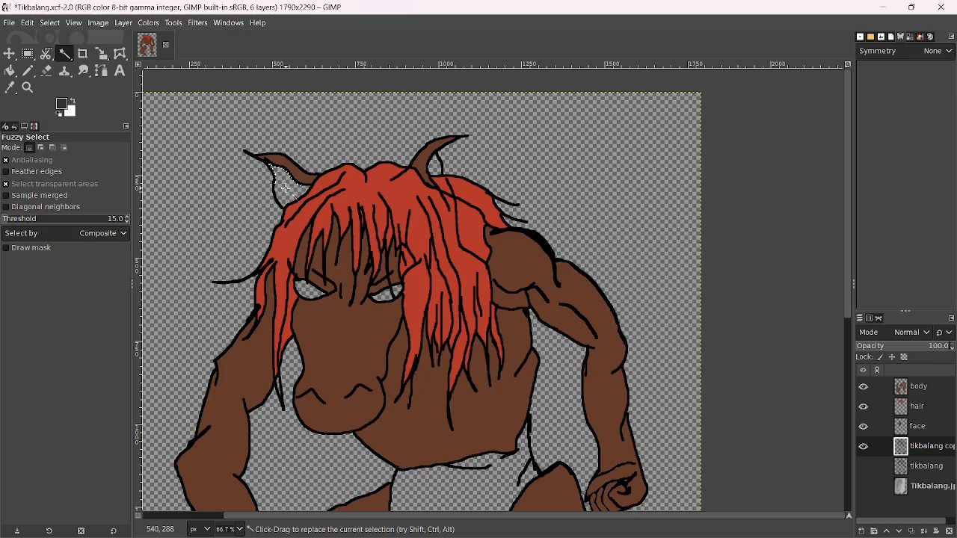
pyautogui.keyDown('shift'); pyautogui.click(439, 170); pyautogui.keyUp('shift')
pyautogui.click(10, 71)
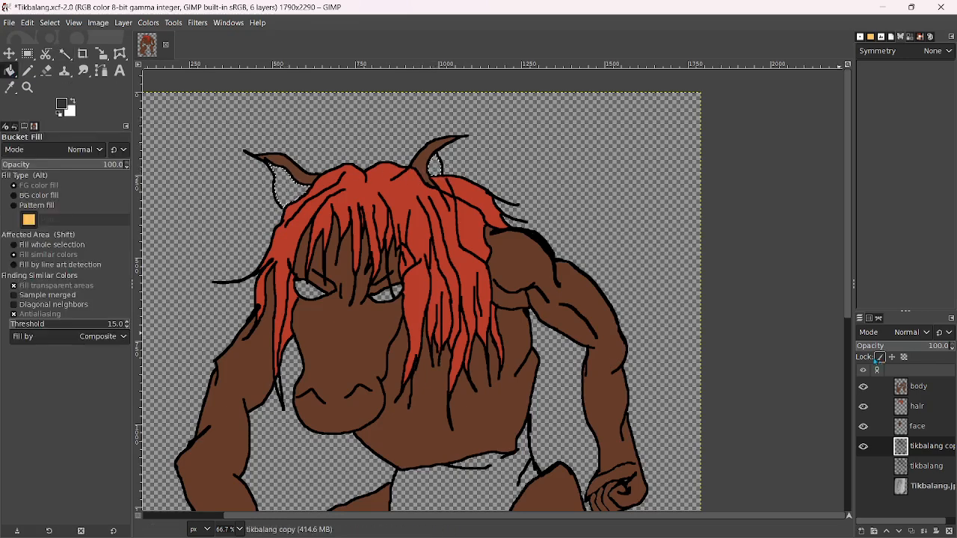
pyautogui.click(918, 386)
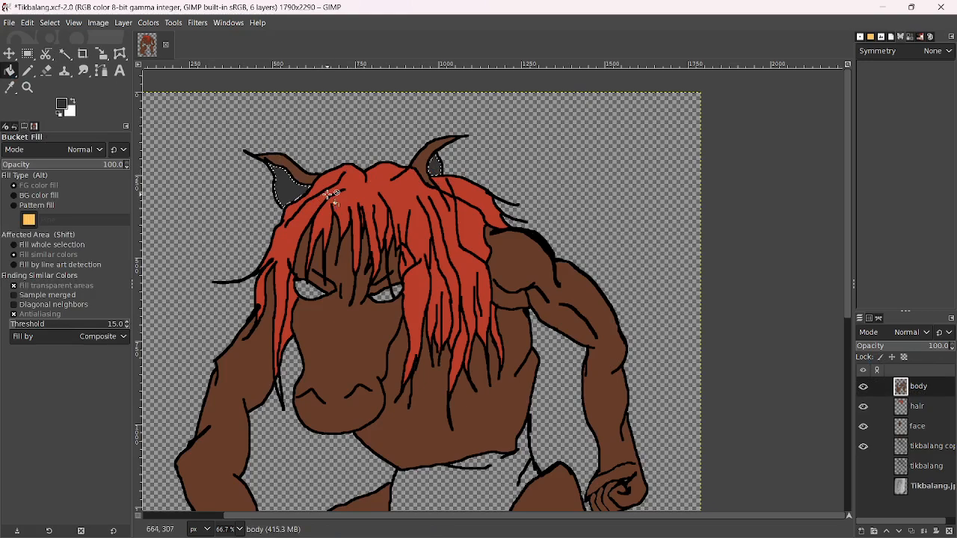
# Add a transparent layer named clothe directly above the tikbalang copy layer
pyautogui.scroll(-2, 442, 197)
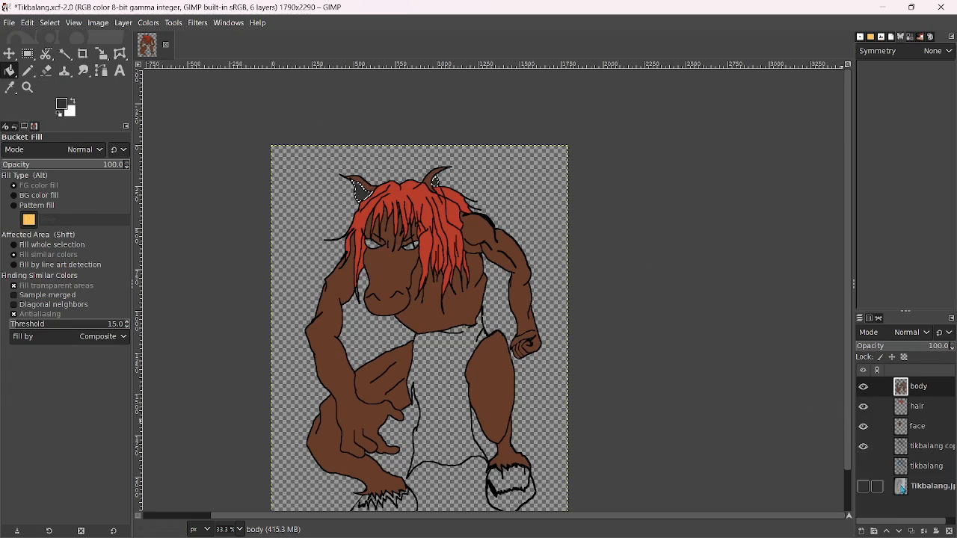
pyautogui.click(919, 446)
pyautogui.click(861, 532)
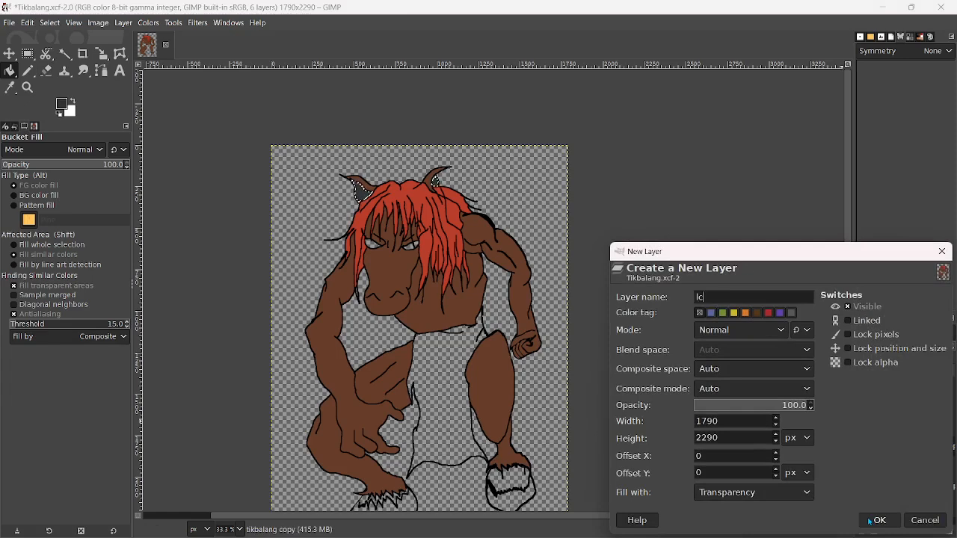
pyautogui.click(876, 521)
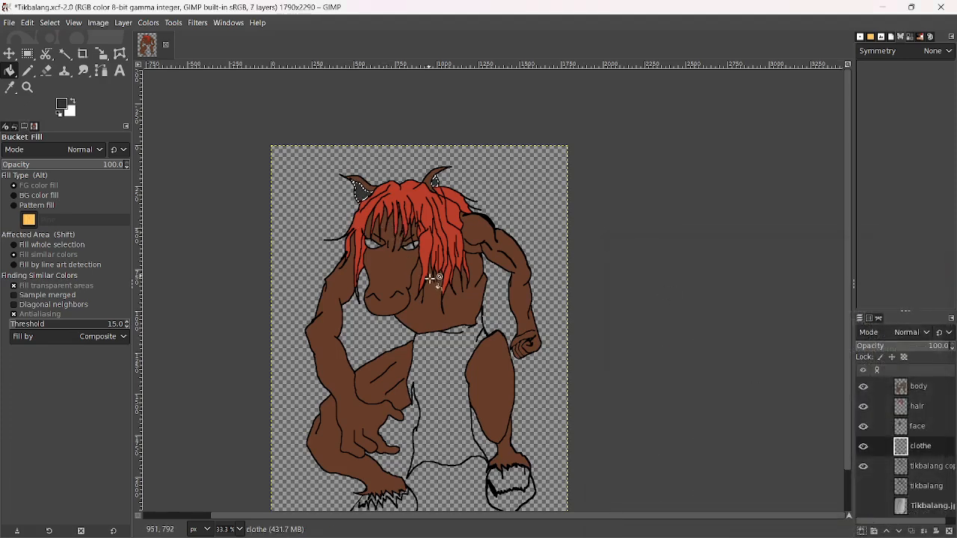
# Select the loincloth area from the tikbalang copy layer with Fuzzy Select
pyautogui.click(65, 54)
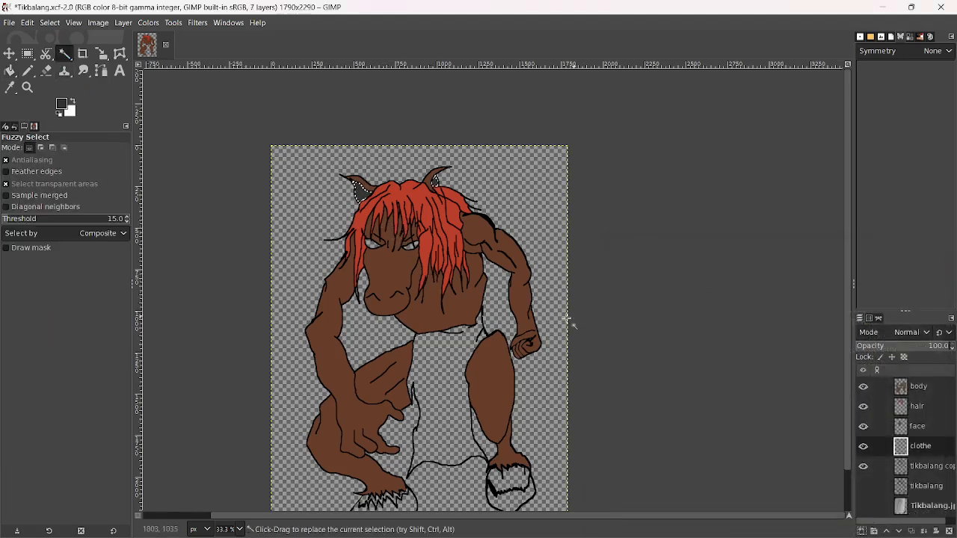
pyautogui.click(944, 474)
pyautogui.click(445, 396)
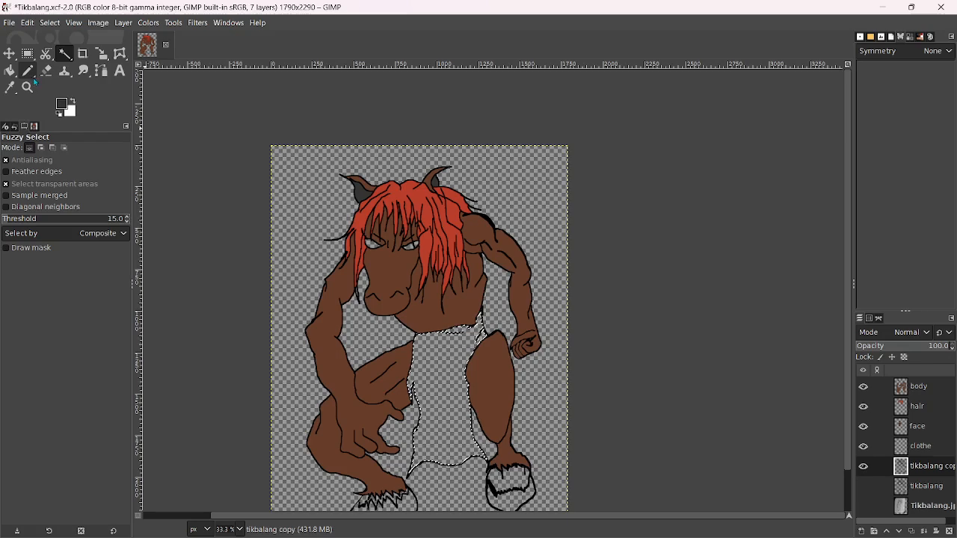
# Set the foreground colour to dark red 980000 and fill the selected loincloth with it on the clothe layer
pyautogui.click(62, 104)
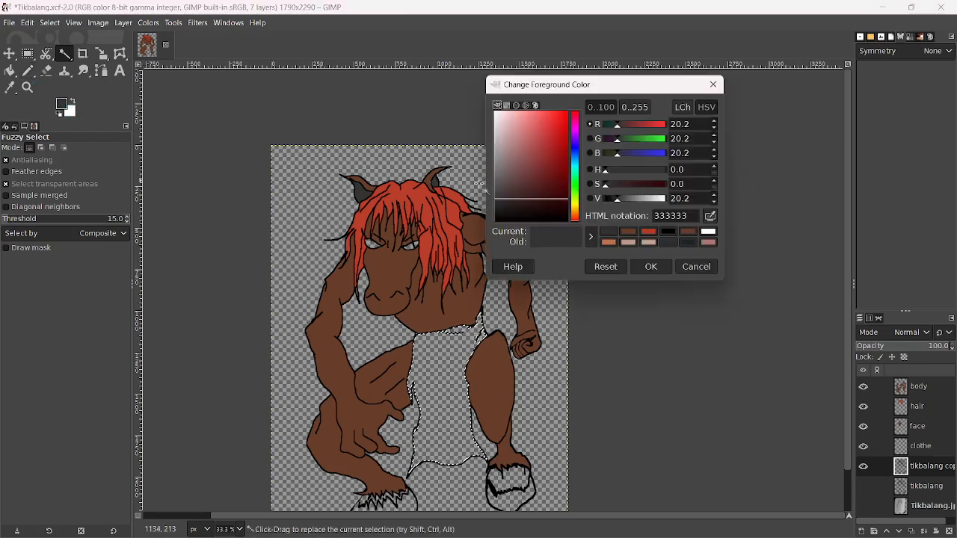
pyautogui.moveTo(537, 151); pyautogui.dragTo(570, 160)
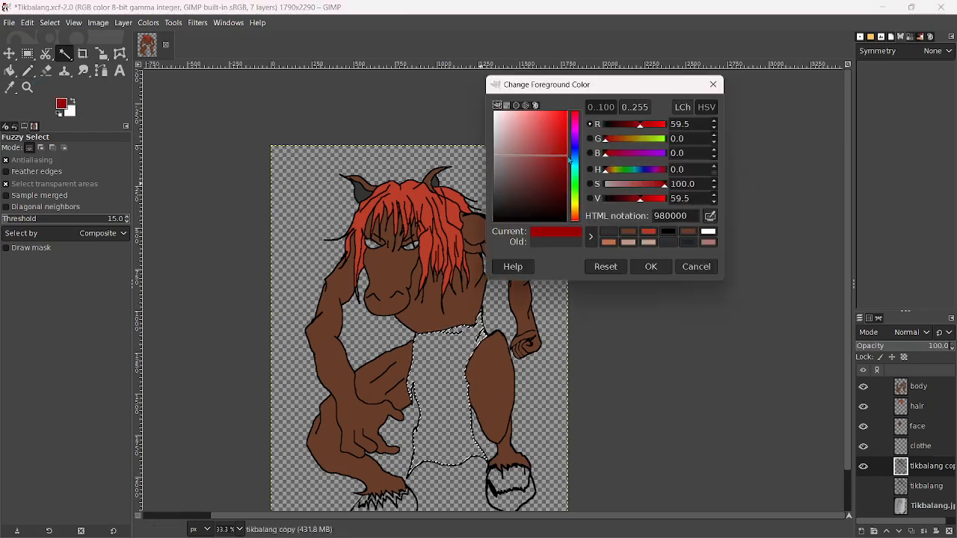
pyautogui.click(649, 266)
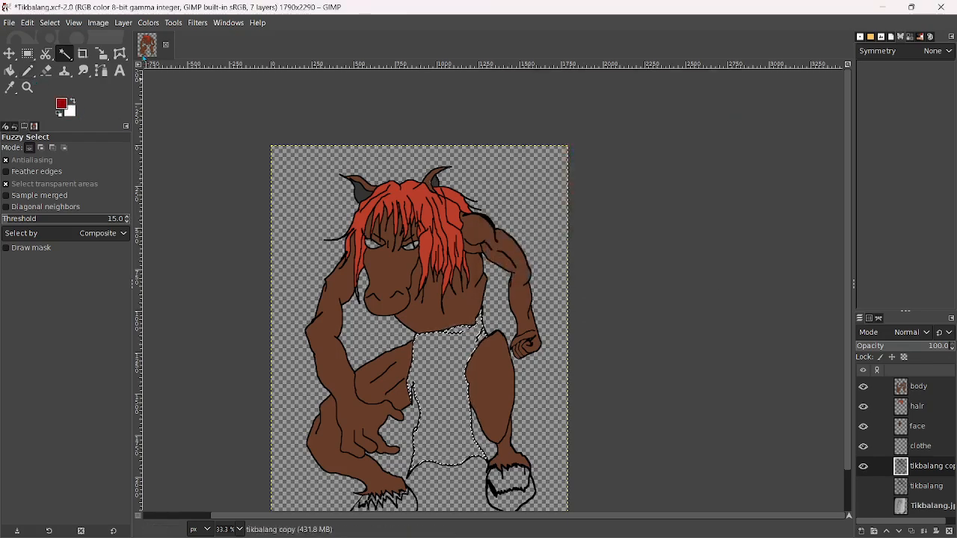
pyautogui.click(9, 71)
pyautogui.click(927, 451)
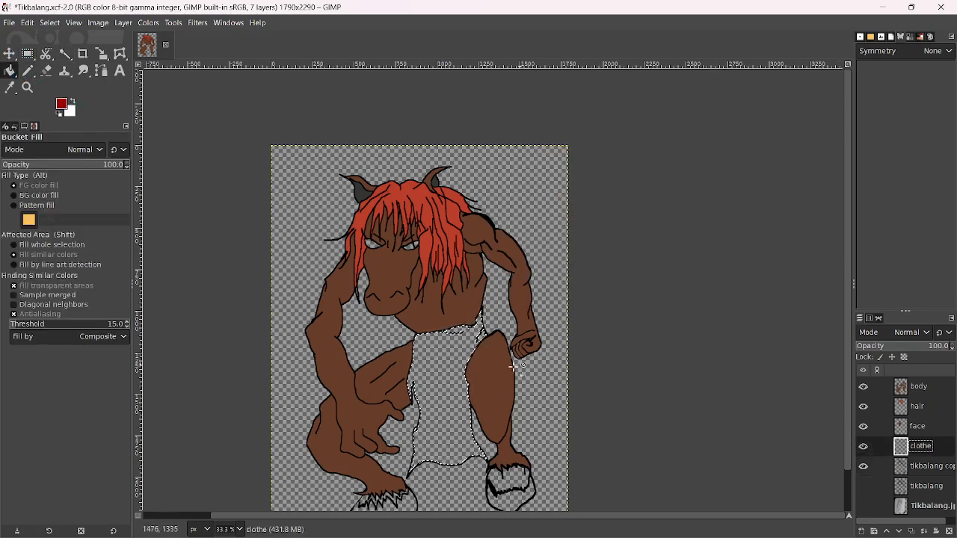
pyautogui.click(464, 371)
pyautogui.scroll(-3, 467, 359)
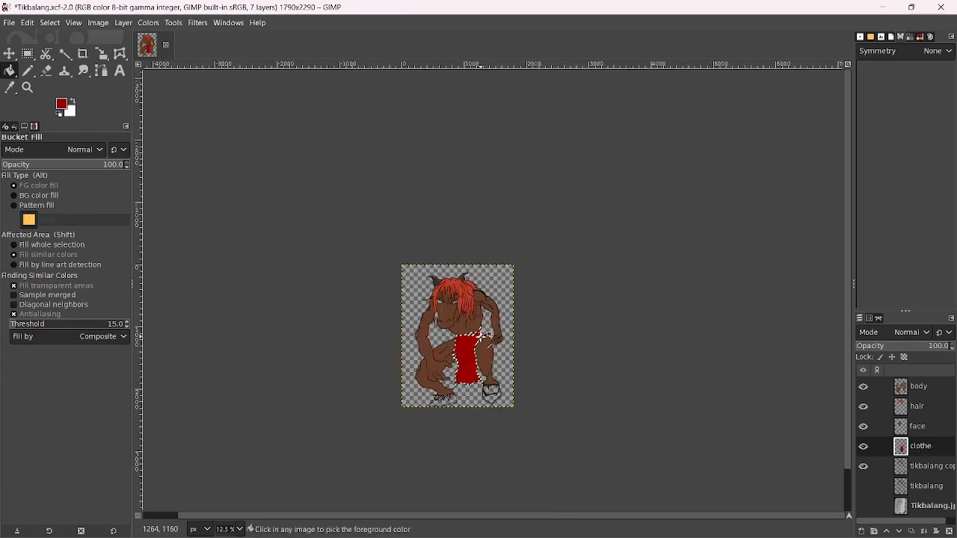
pyautogui.scroll(3, 486, 382)
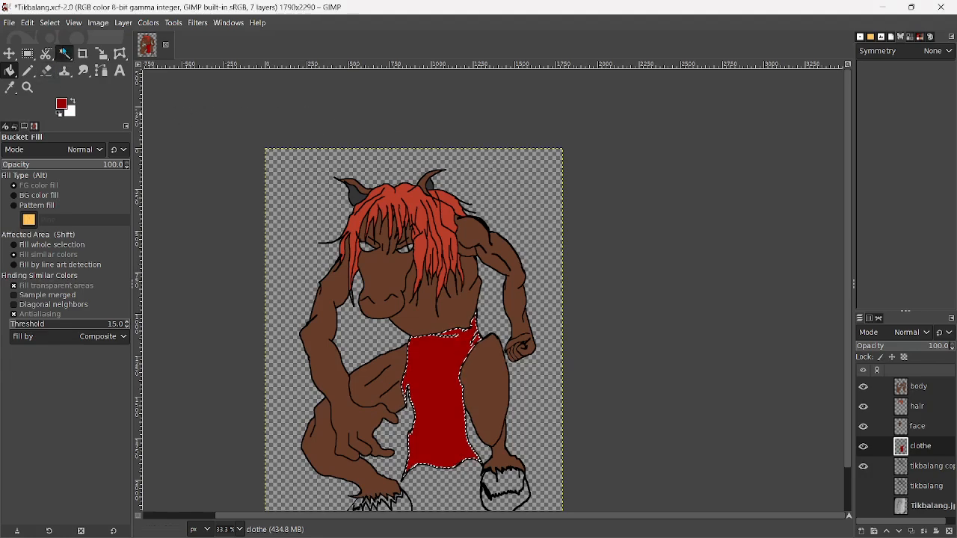
# Add a transparent layer named eyes directly above the clothe layer
pyautogui.click(65, 55)
pyautogui.click(863, 533)
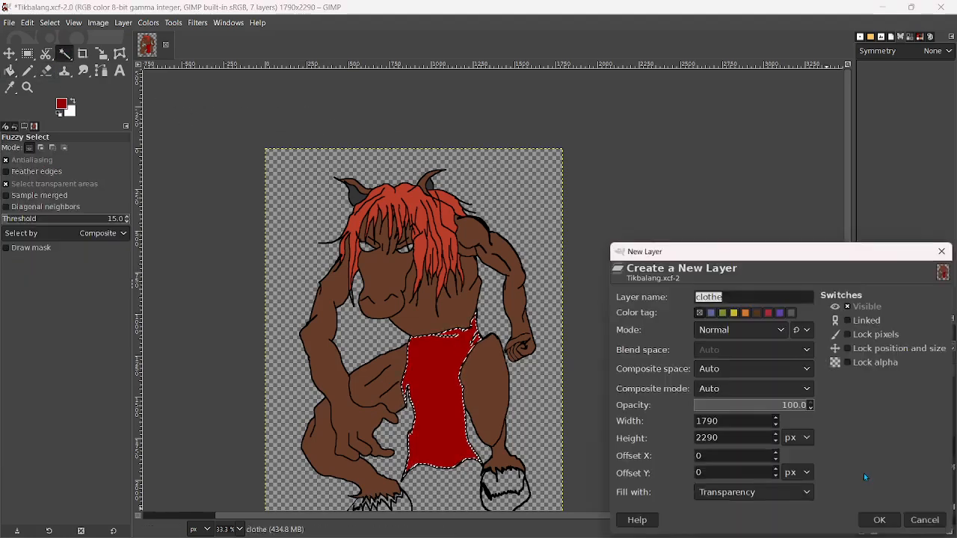
pyautogui.write('eyes')
pyautogui.press('Return')
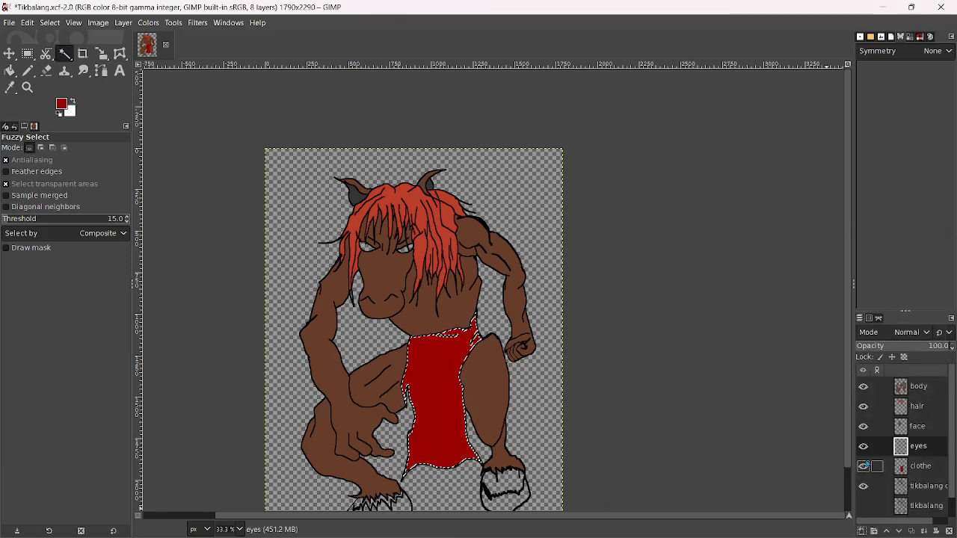
# Select both eye areas from the tikbalang copy layer and fill them with dark red on the eyes layer
pyautogui.click(901, 485)
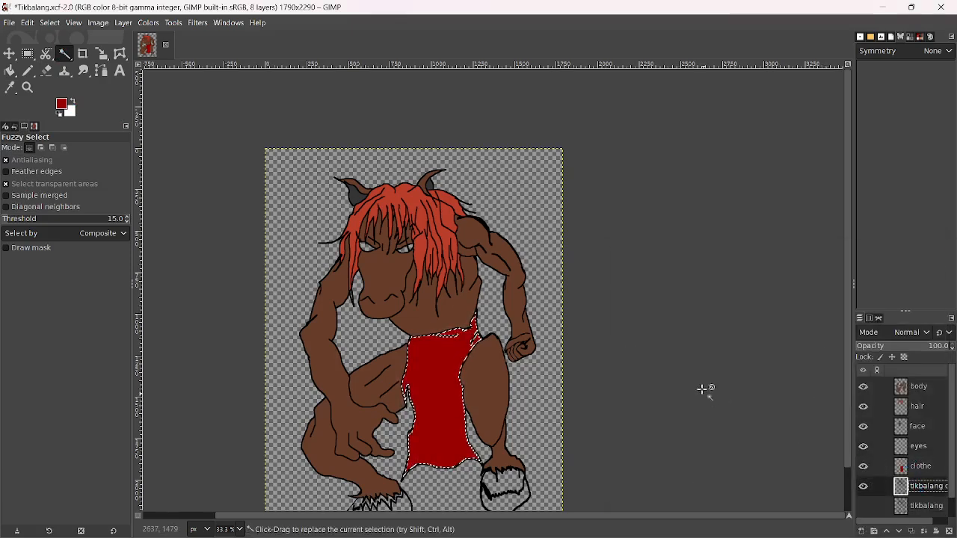
pyautogui.press('1')
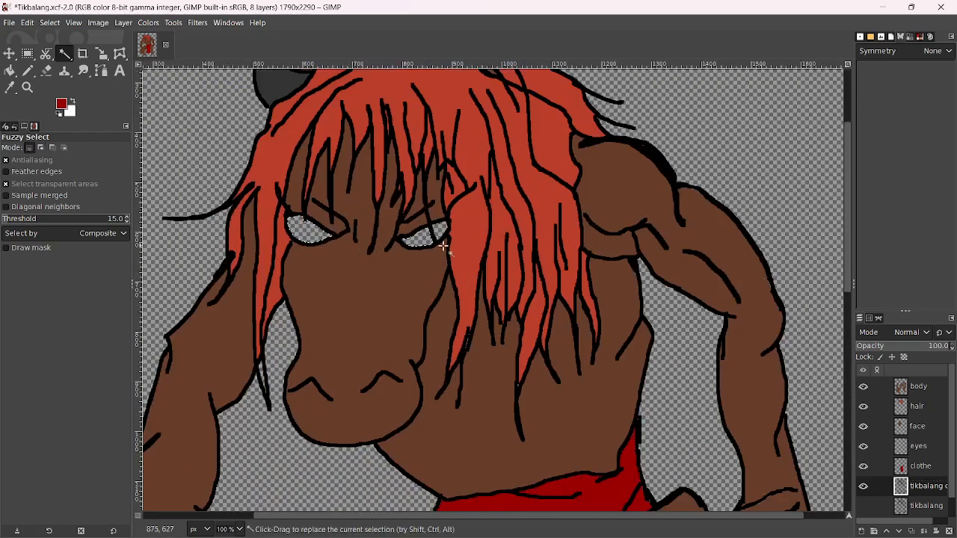
pyautogui.click(918, 446)
pyautogui.click(10, 71)
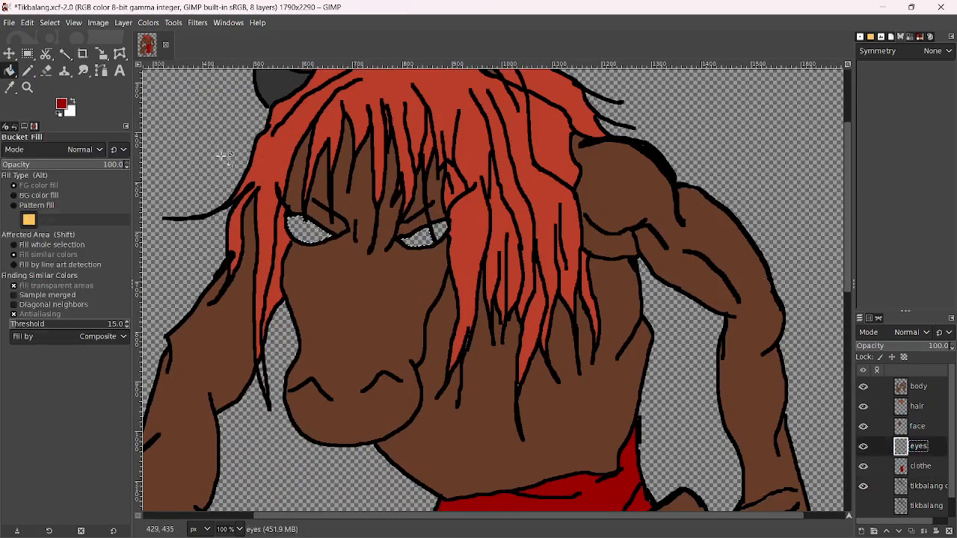
pyautogui.click(307, 236)
pyautogui.press('shift')
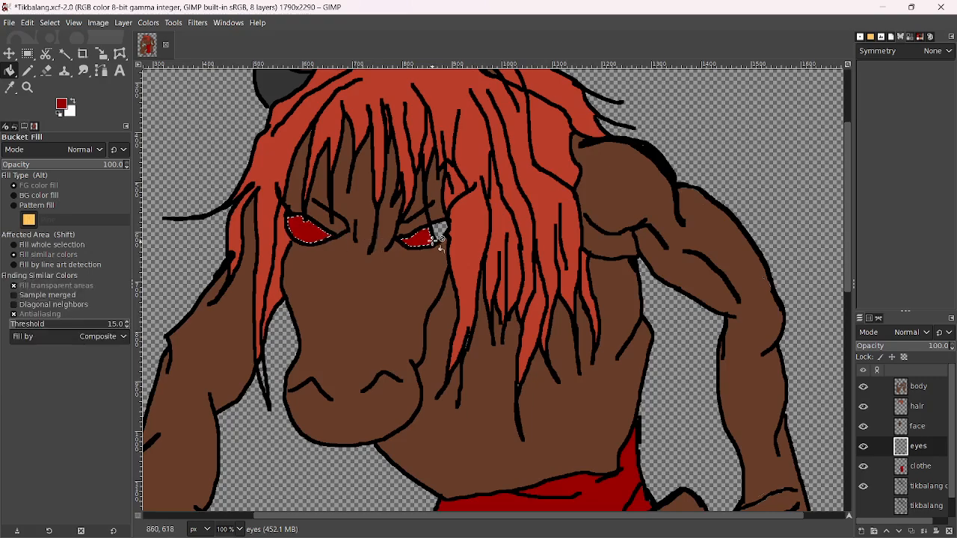
# Clear the selection and paint the unfilled outer corner of the right-hand eye dark red with the Pencil on the eyes layer
pyautogui.click(28, 71)
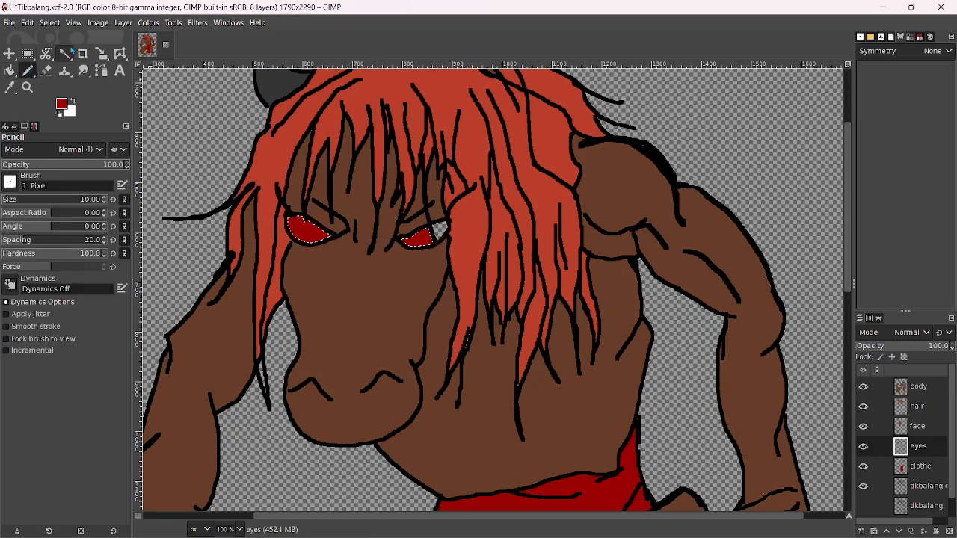
pyautogui.click(50, 23)
pyautogui.click(64, 69)
pyautogui.keyDown('ctrl'); pyautogui.scroll(5, 441, 232); pyautogui.keyUp('ctrl')
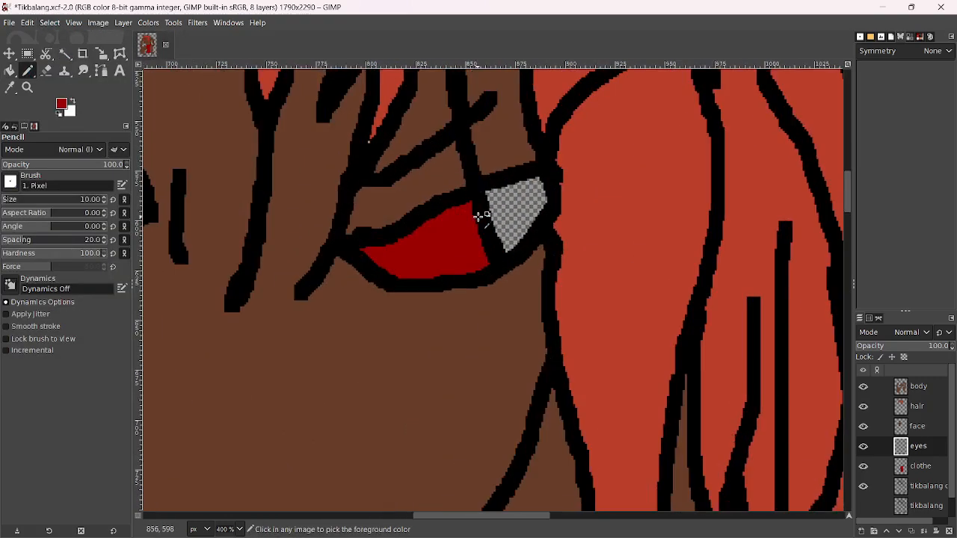
pyautogui.moveTo(500, 188)
pyautogui.mouseDown()
pyautogui.moveTo(517, 253)
pyautogui.moveTo(527, 245)
pyautogui.moveTo(517, 257)
pyautogui.moveTo(554, 216)
pyautogui.moveTo(562, 171)
pyautogui.moveTo(565, 190)
pyautogui.moveTo(549, 173)
pyautogui.moveTo(500, 188)
pyautogui.moveTo(516, 210)
pyautogui.mouseUp()
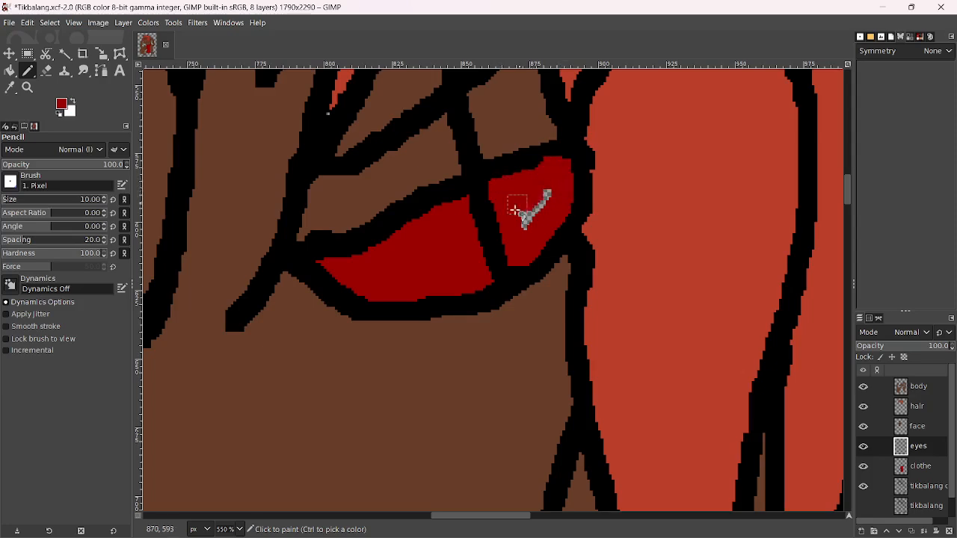
pyautogui.hotkey('shift', '2')
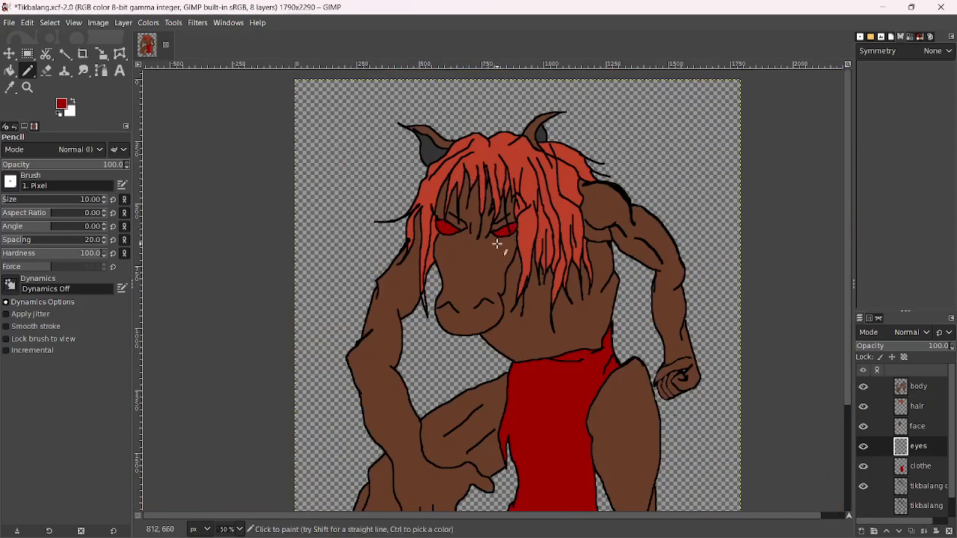
# Thicken the thin upper outline of the left-hand hoof up to the fur with black Pencil strokes on the tikbalang copy layer
pyautogui.scroll(-6, 533, 336)
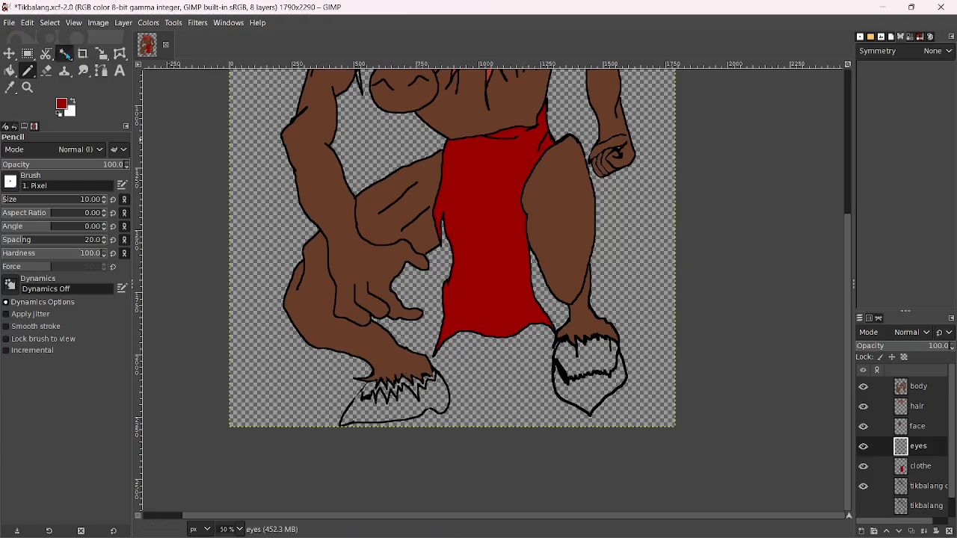
pyautogui.click(65, 53)
pyautogui.scroll(5, 349, 360)
pyautogui.scroll(-4, 438, 434)
pyautogui.hscroll(2, 439, 434)
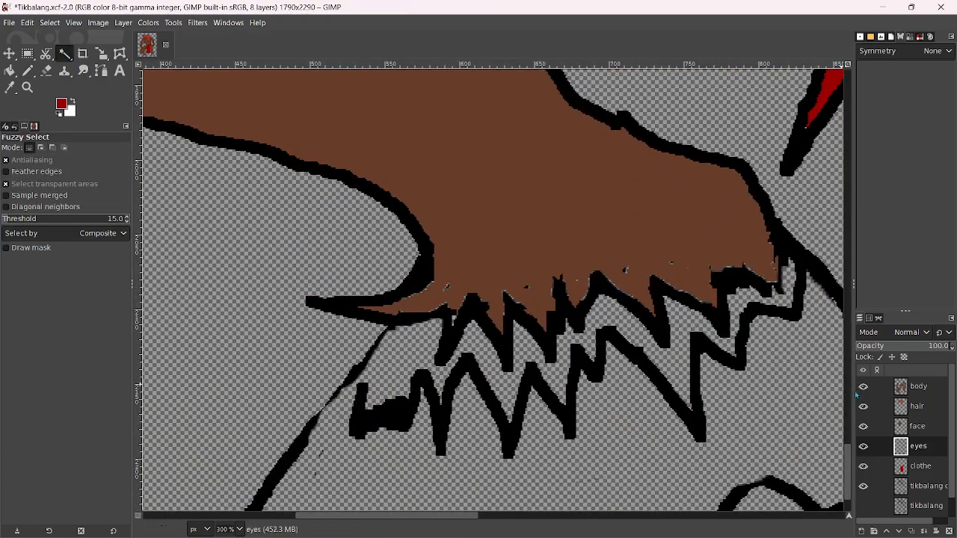
pyautogui.click(924, 486)
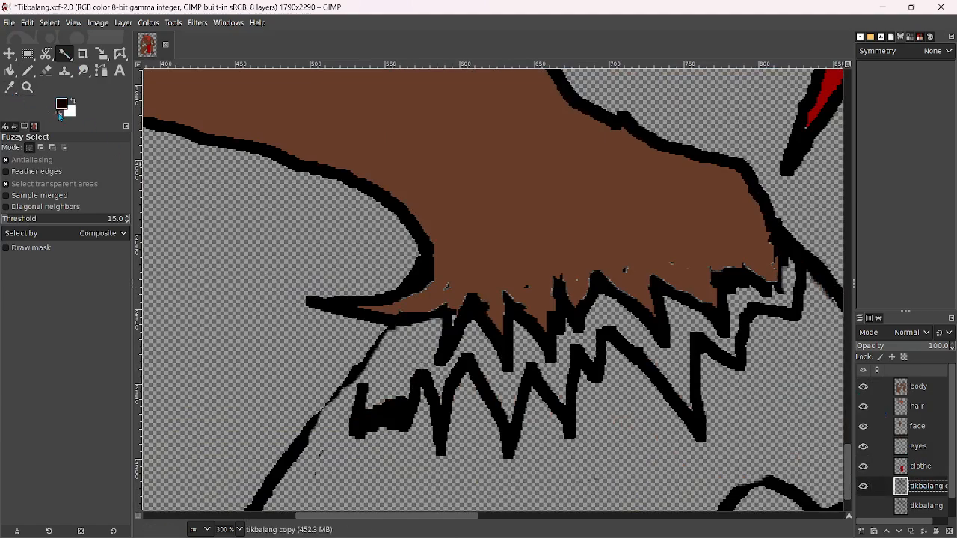
pyautogui.scroll(2, 363, 388)
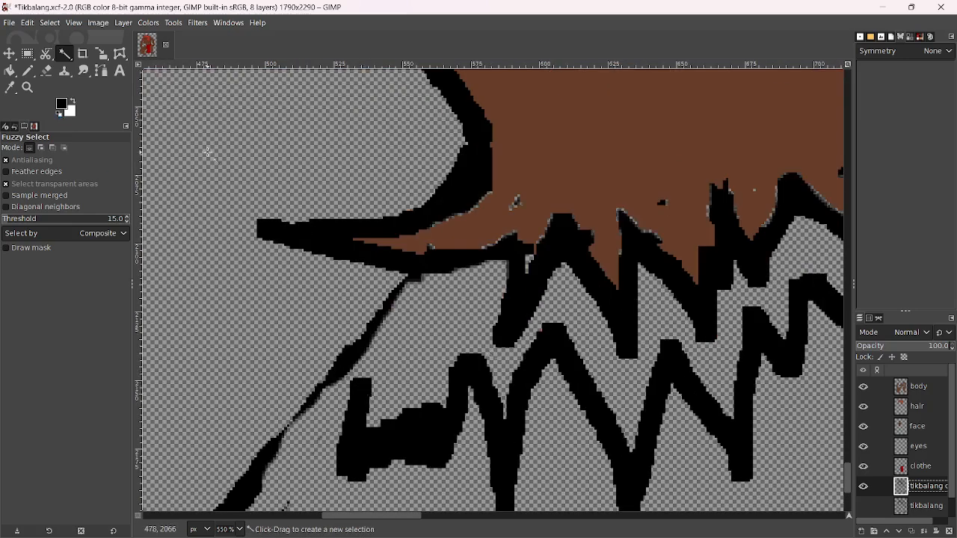
pyautogui.click(27, 71)
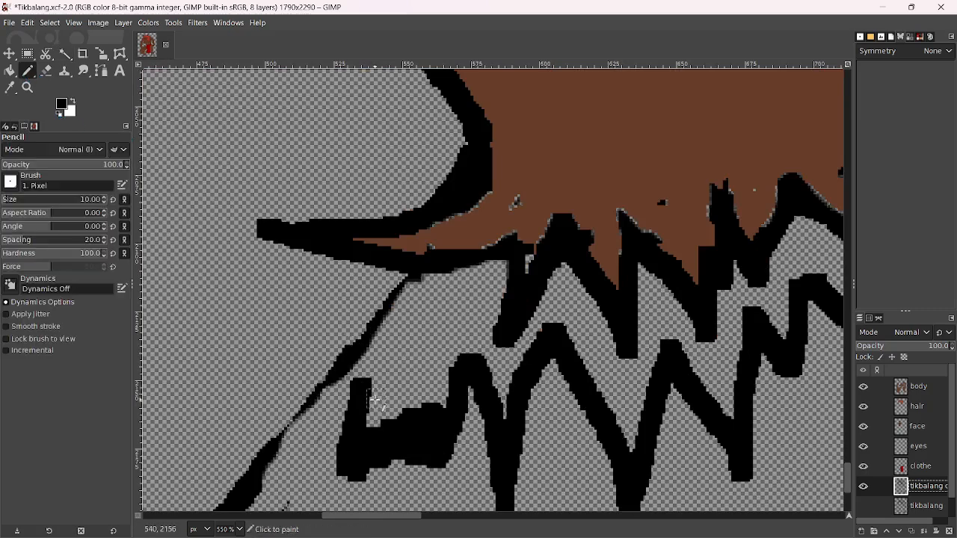
pyautogui.moveTo(351, 369); pyautogui.dragTo(258, 470)
pyautogui.moveTo(352, 356); pyautogui.dragTo(422, 278)
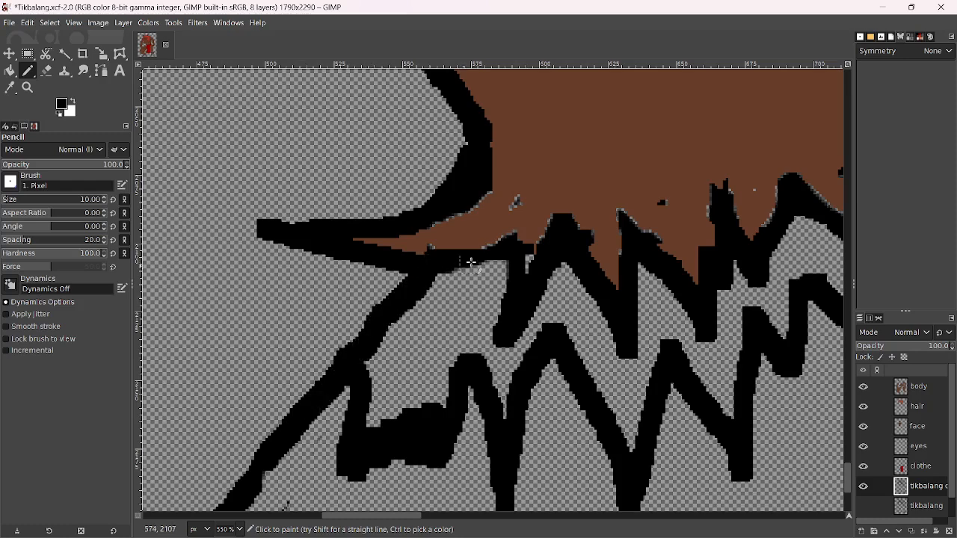
# Pick the body's brown as the foreground colour and Fuzzy Select the fur areas above both hooves on the tikbalang copy layer
pyautogui.keyDown('ctrl'); pyautogui.click(533, 201); pyautogui.keyUp('ctrl')
pyautogui.press('u')
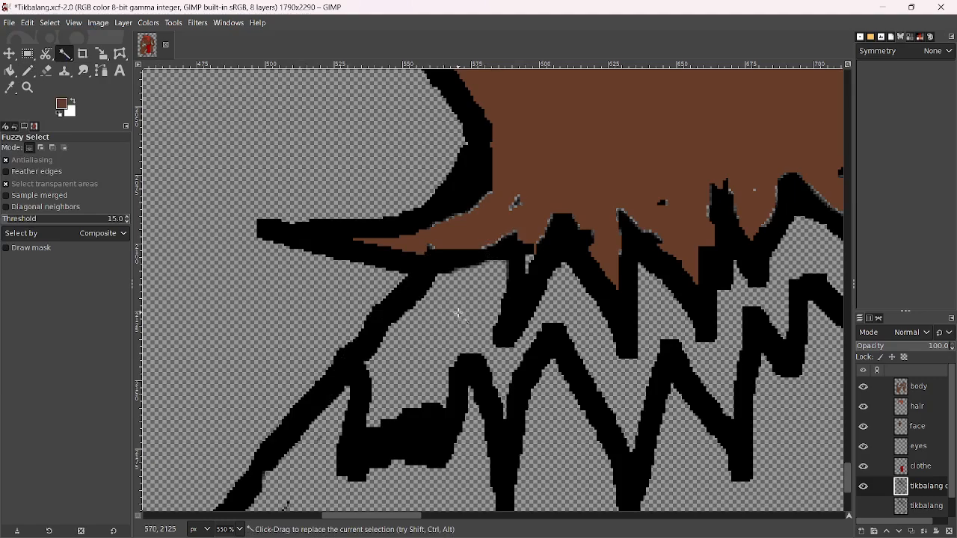
pyautogui.scroll(-5, 465, 318)
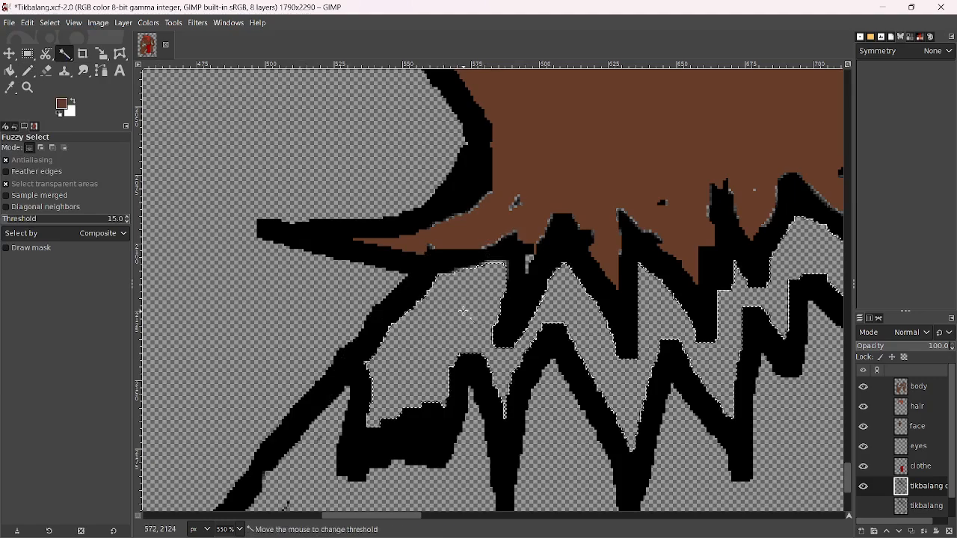
pyautogui.hscroll(5, 718, 314)
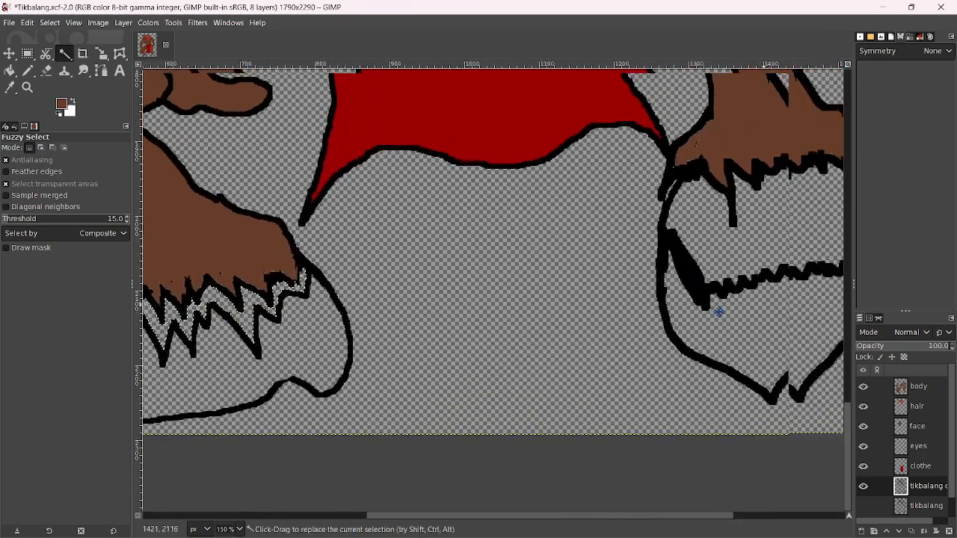
pyautogui.scroll(1, 663, 256)
pyautogui.keyDown('shift'); pyautogui.click(654, 260); pyautogui.keyUp('shift')
pyautogui.scroll(-3, 655, 260)
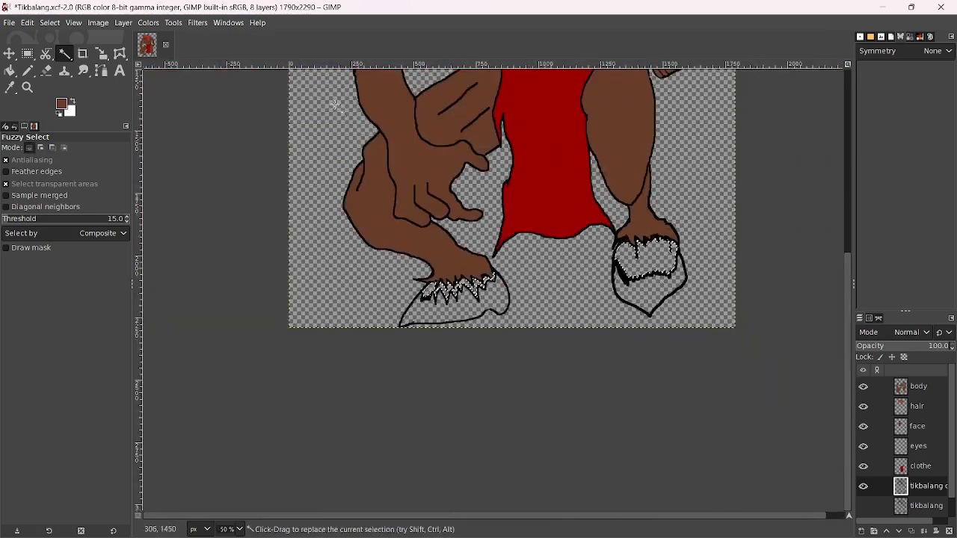
# Try filling both selected fur areas on the tikbalang copy layer with the body's brown and with darker brown 382116
pyautogui.click(28, 70)
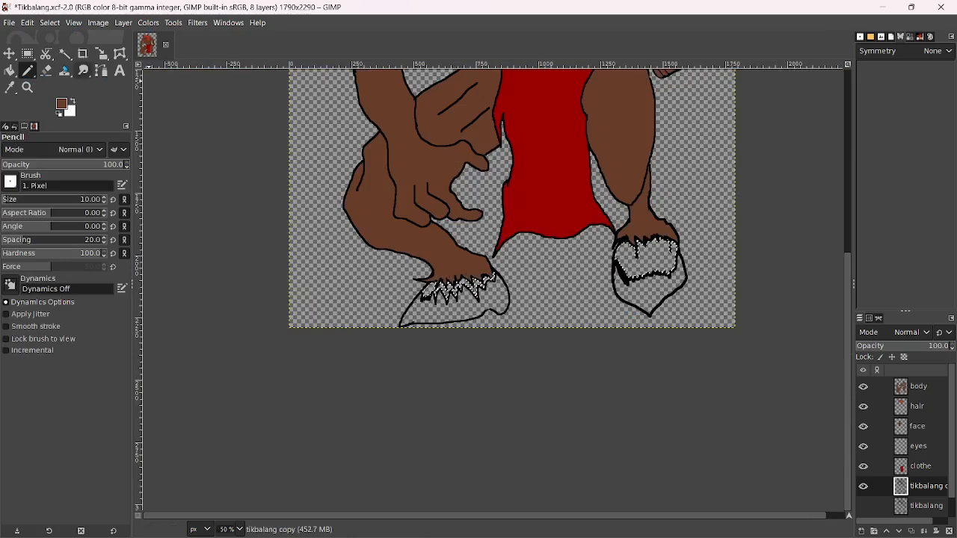
pyautogui.hotkey('shift', 'b')
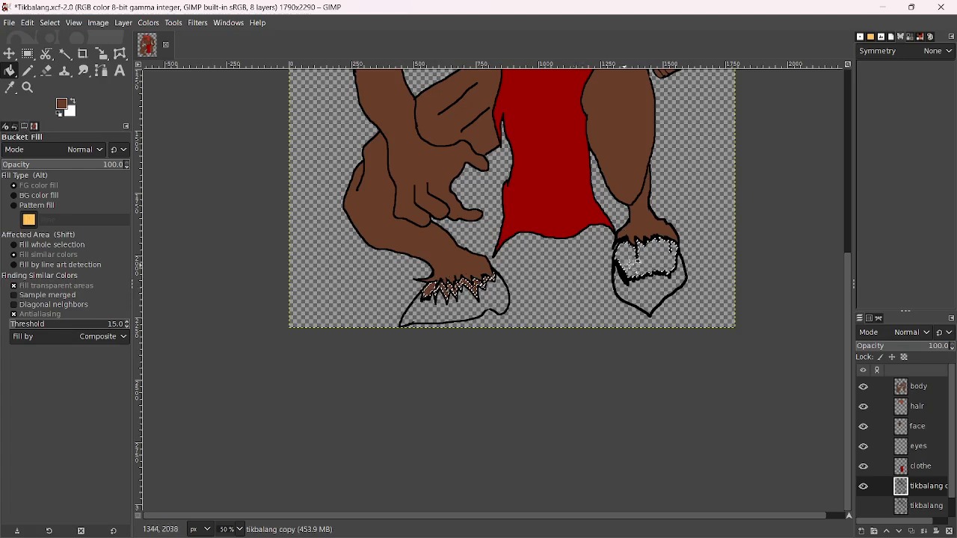
pyautogui.click(643, 258)
pyautogui.click(62, 104)
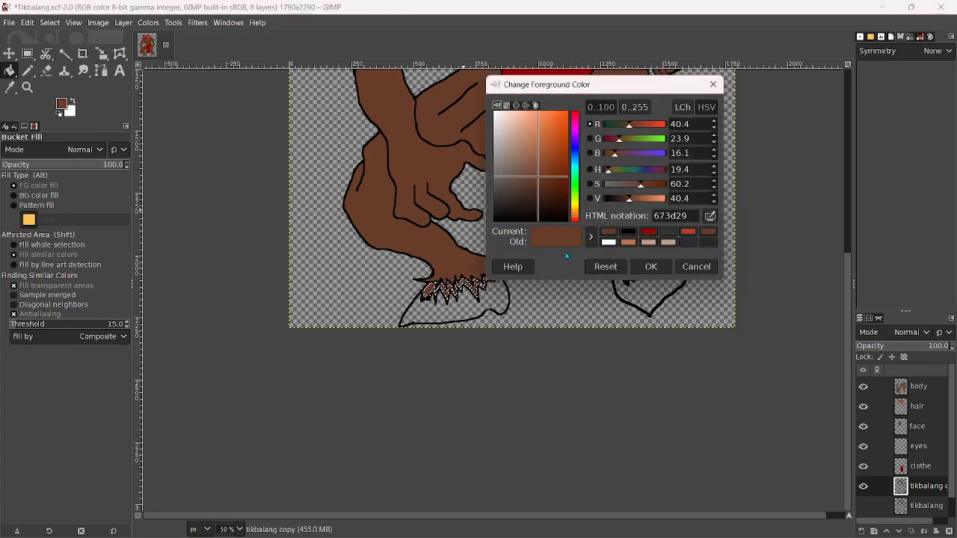
pyautogui.moveTo(631, 203); pyautogui.dragTo(621, 204)
pyautogui.click(652, 267)
pyautogui.scroll(2, 422, 280)
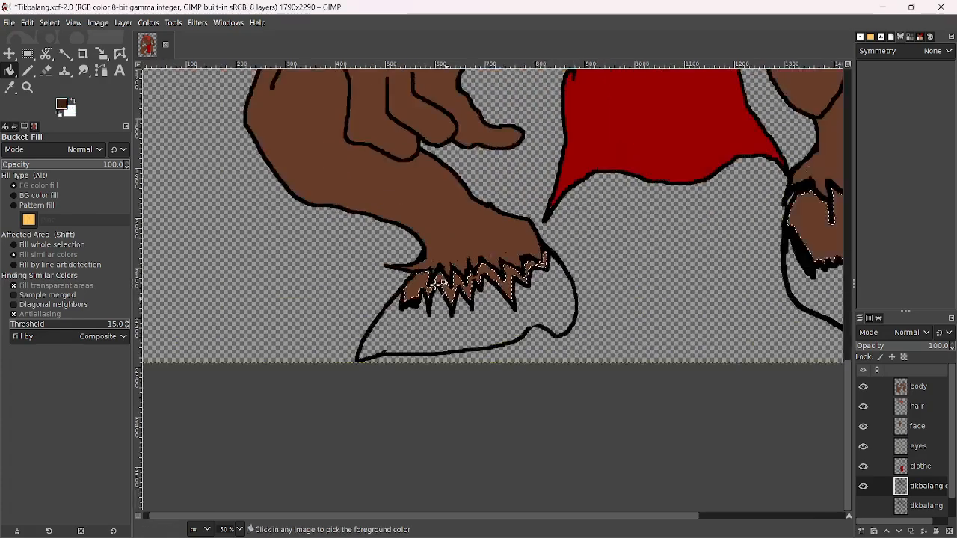
pyautogui.keyDown('shift'); pyautogui.click(422, 281); pyautogui.keyUp('shift')
pyautogui.scroll(-2, 557, 261)
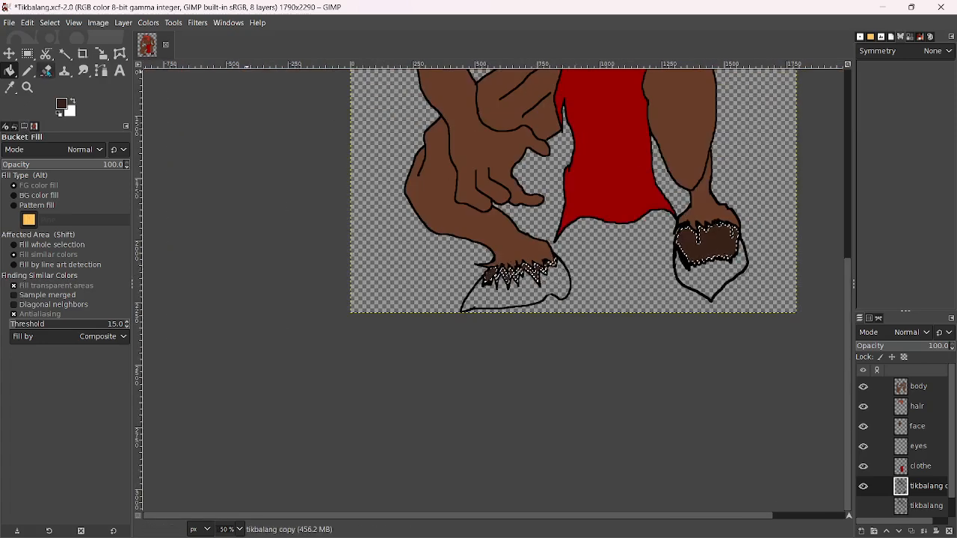
# Darken the foreground colour to 1c100b, try selecting the left-hand hoof, and undo back past the fur fills
pyautogui.click(62, 104)
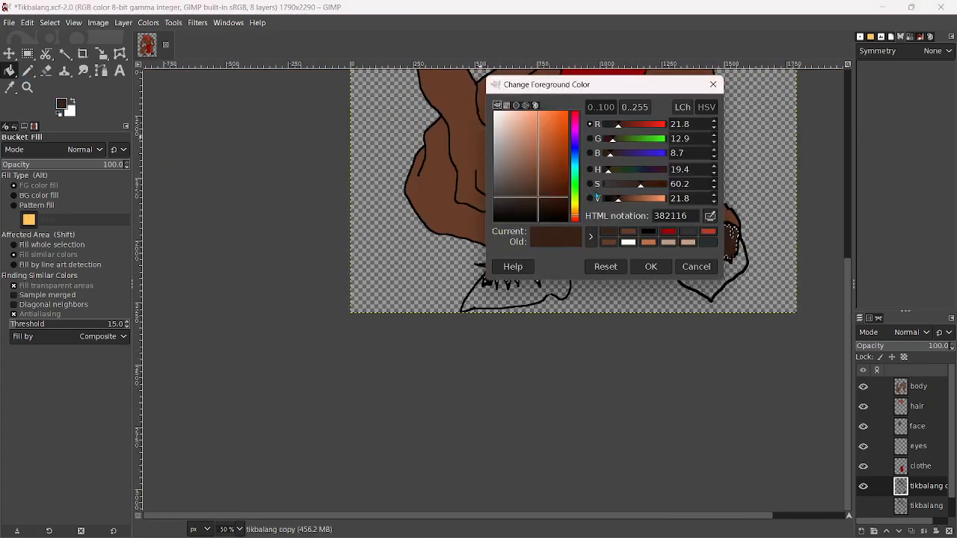
pyautogui.moveTo(619, 206); pyautogui.dragTo(611, 202)
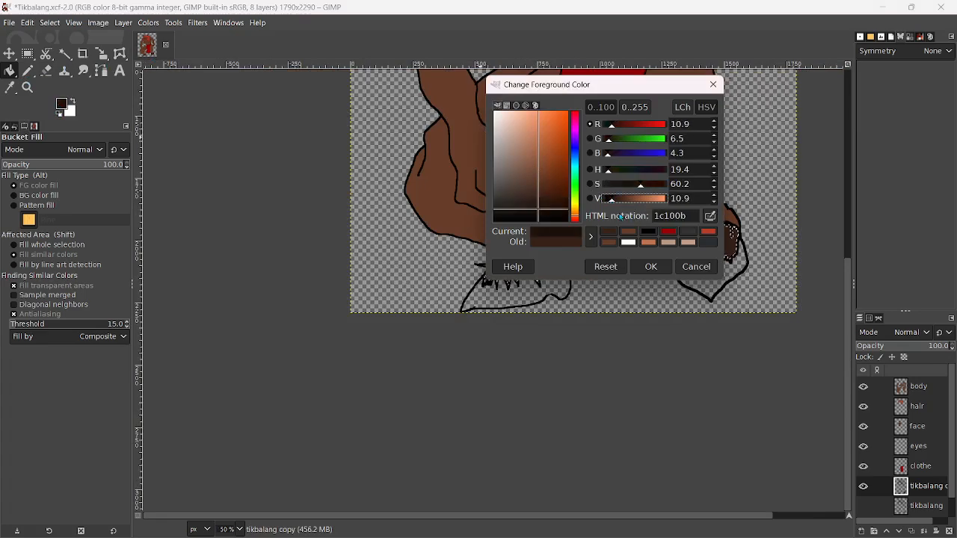
pyautogui.click(650, 266)
pyautogui.press('u')
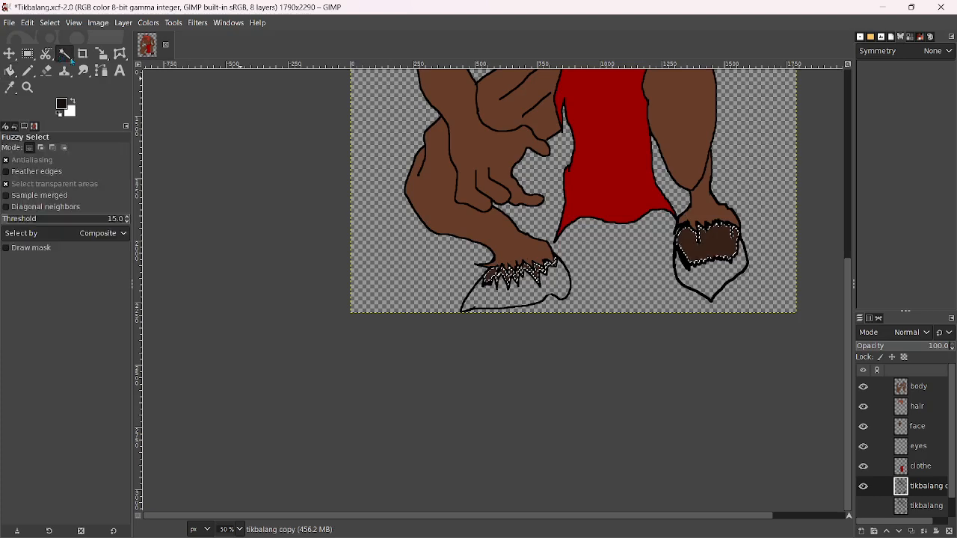
pyautogui.click(515, 290)
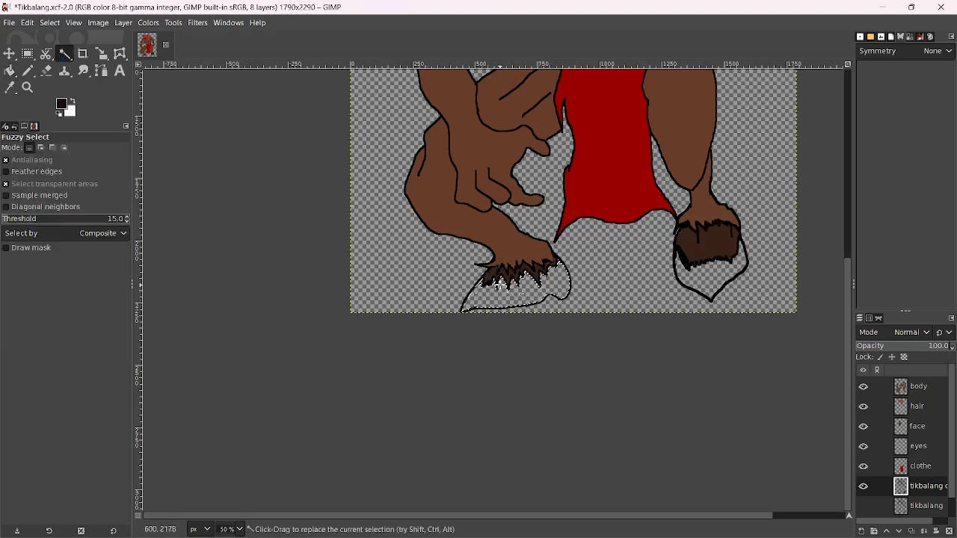
pyautogui.hotkey('ctrl', 'z')
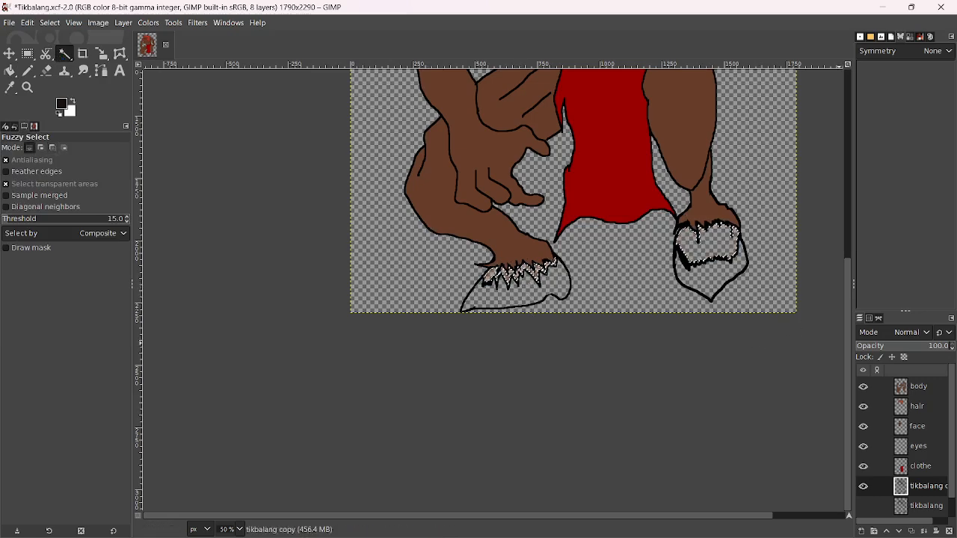
# Fill both selected fur areas with dark brown 42271a on the body layer
pyautogui.click(940, 392)
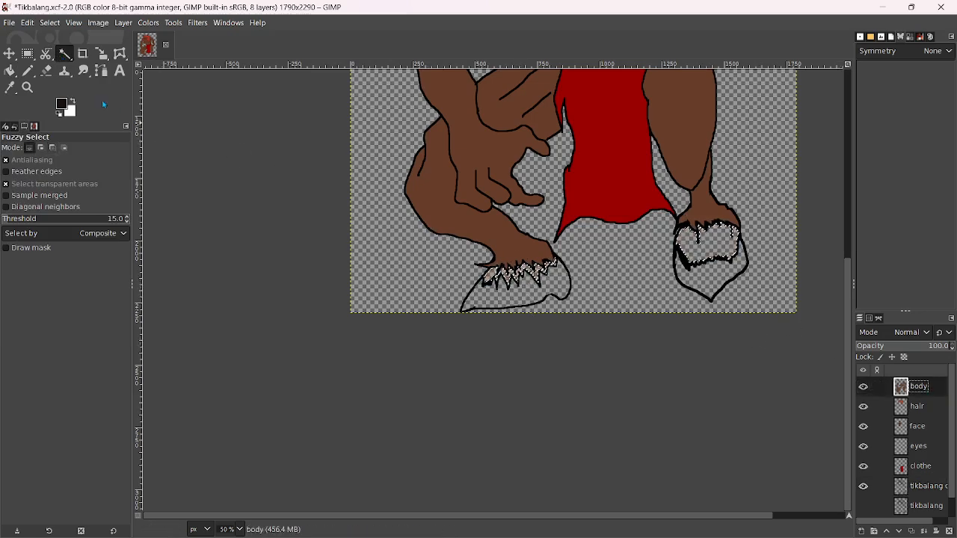
pyautogui.click(62, 104)
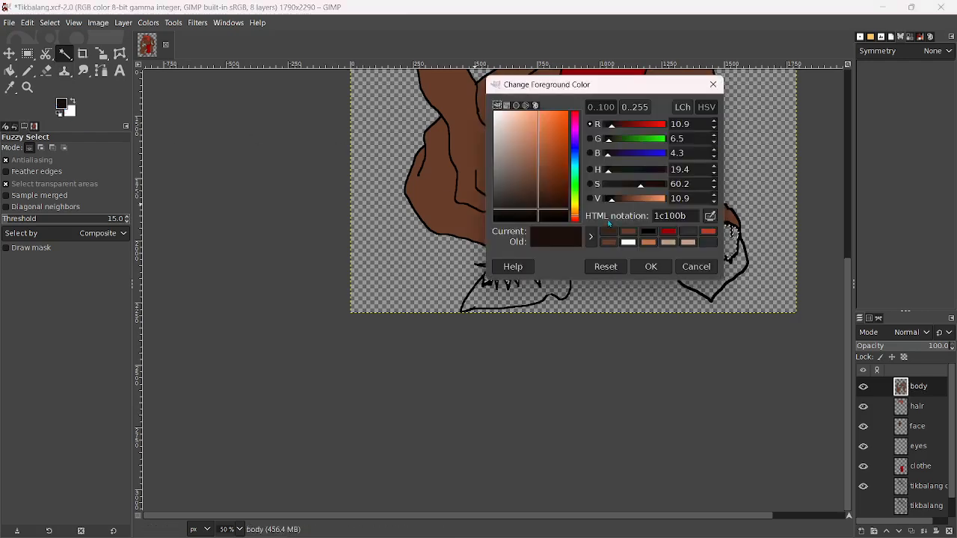
pyautogui.moveTo(616, 202); pyautogui.dragTo(623, 202)
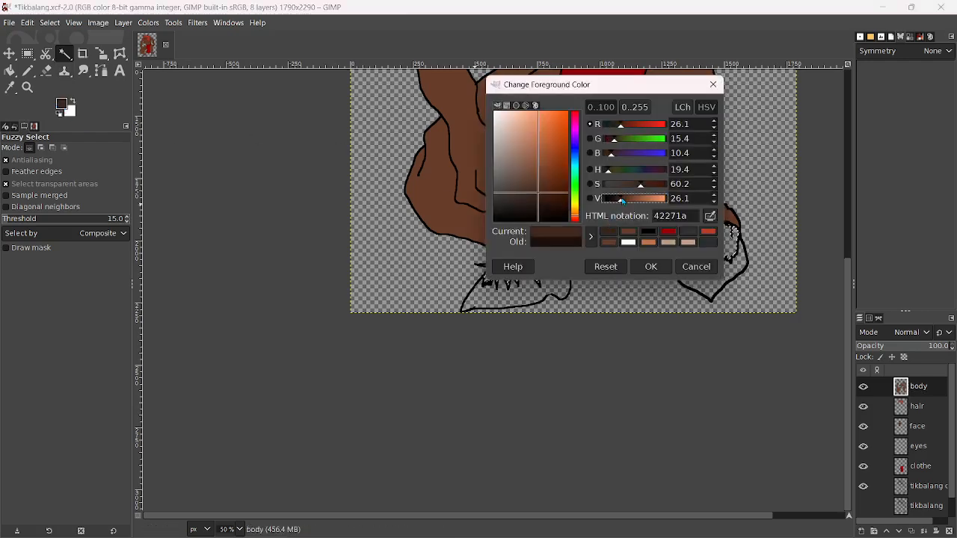
pyautogui.click(653, 267)
pyautogui.hotkey('shift', 'b')
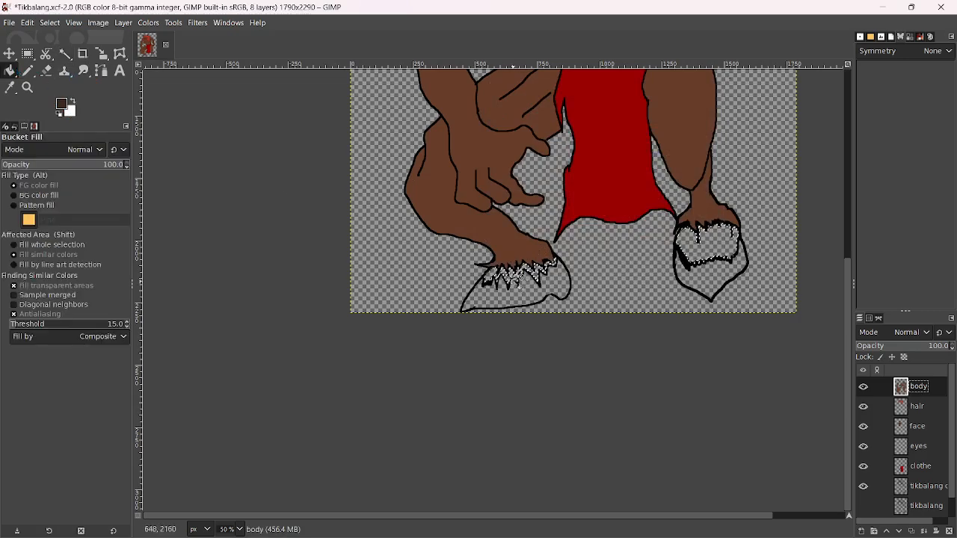
pyautogui.click(703, 246)
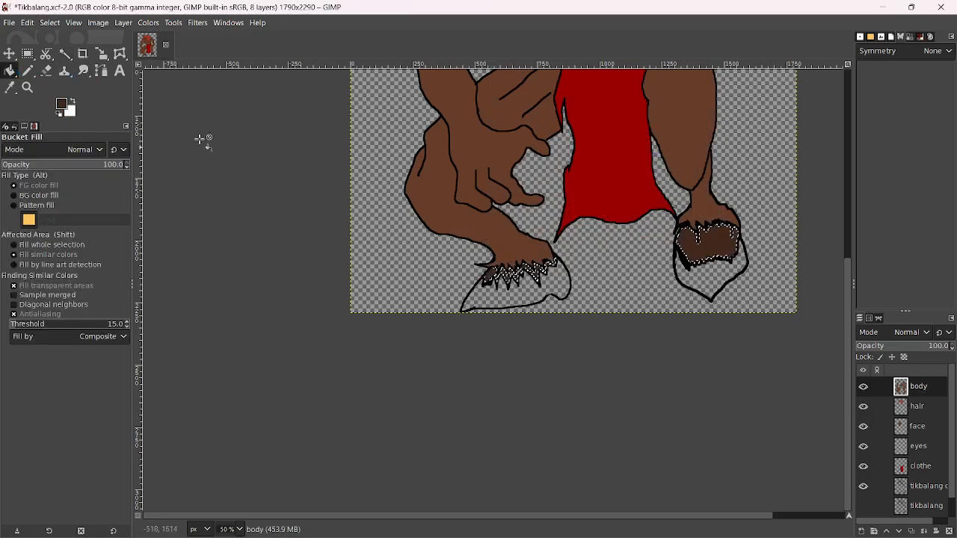
# Select both hooves from the tikbalang copy layer and fill them with a darker brown than the fur on the body layer
pyautogui.click(30, 72)
pyautogui.click(64, 110)
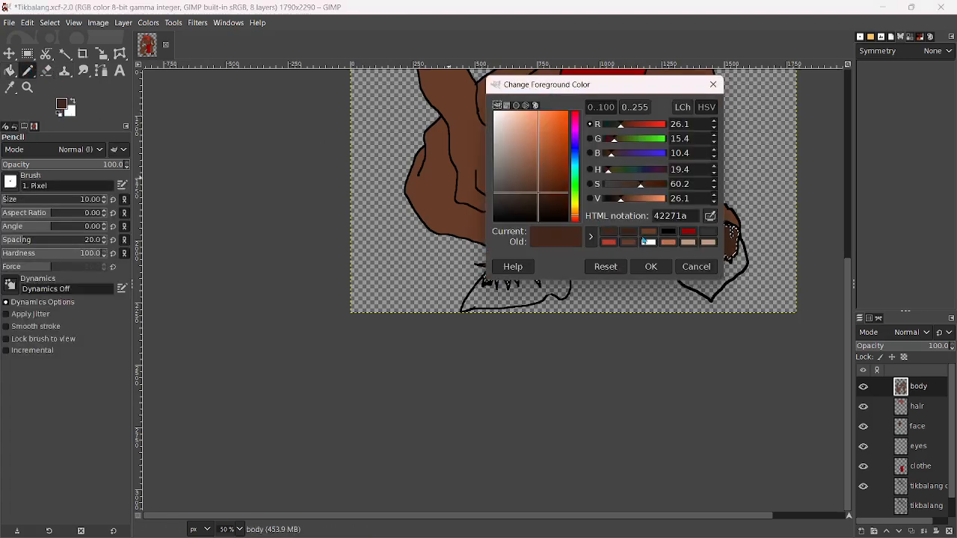
pyautogui.moveTo(643, 190); pyautogui.dragTo(613, 204)
pyautogui.click(660, 268)
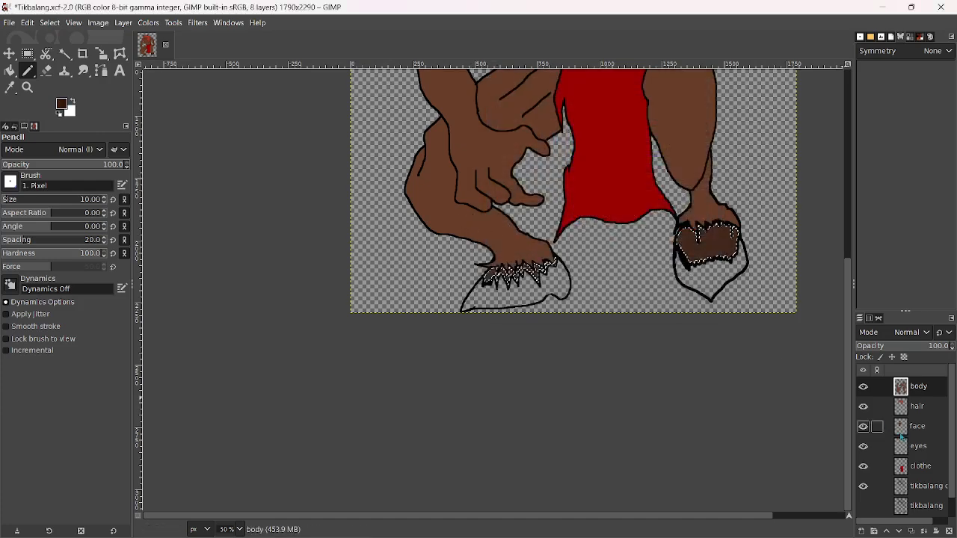
pyautogui.click(925, 487)
pyautogui.press('u')
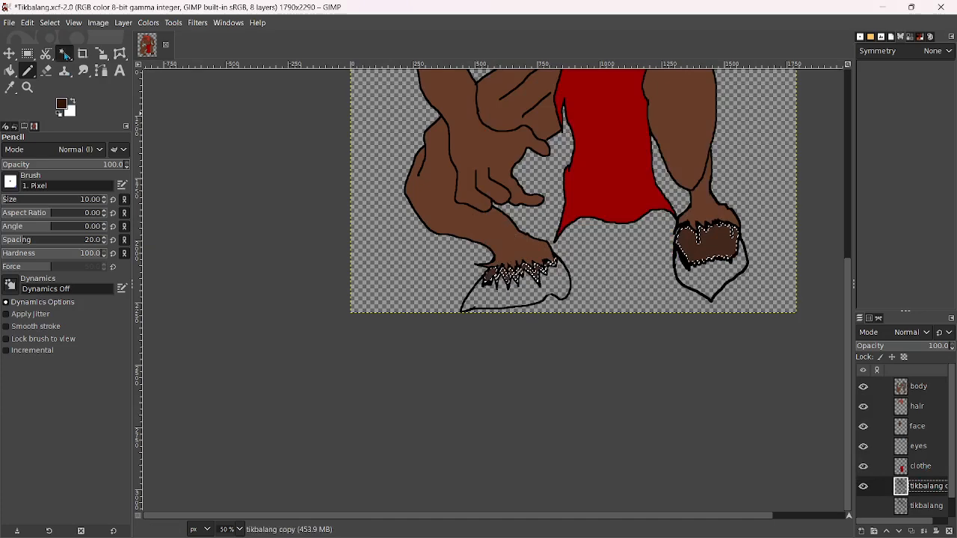
pyautogui.keyDown('shift'); pyautogui.click(530, 302); pyautogui.keyUp('shift')
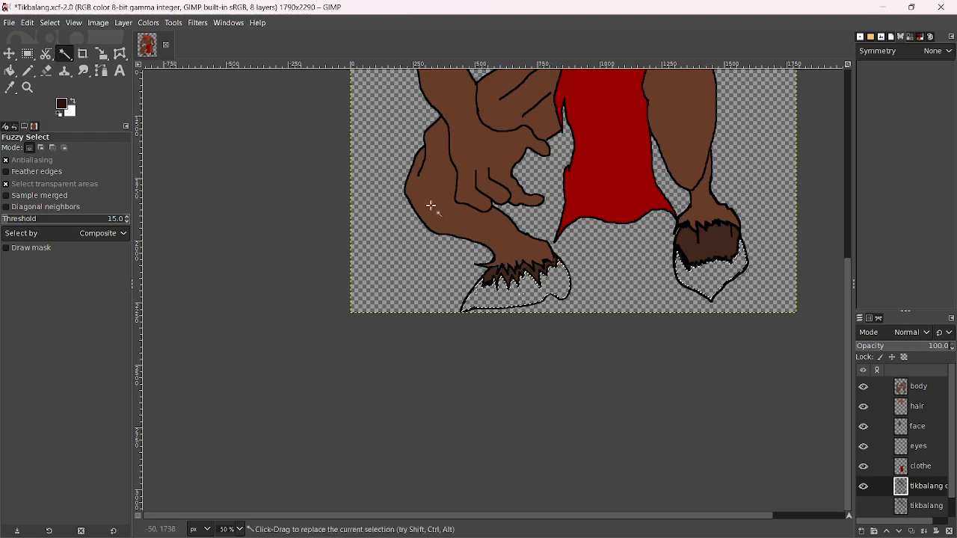
pyautogui.doubleClick(914, 387)
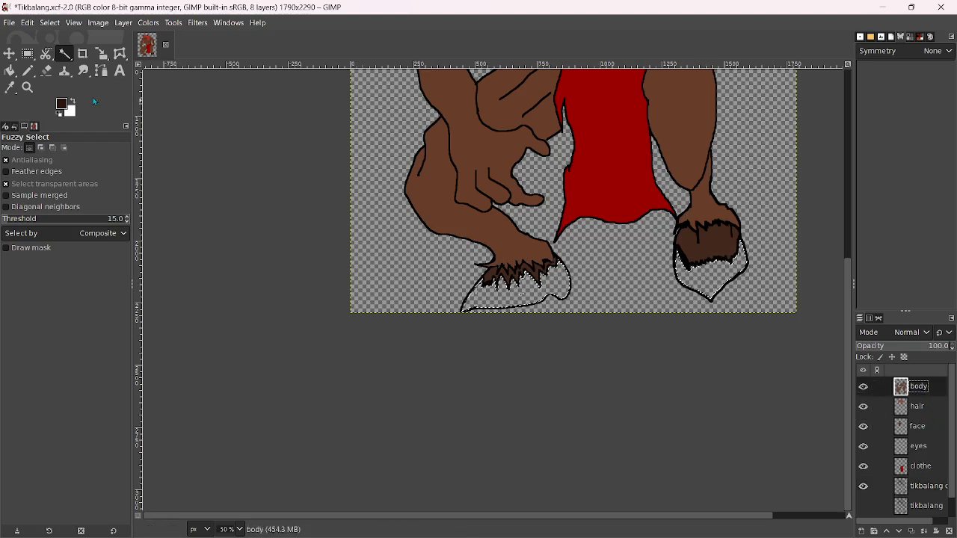
pyautogui.click(10, 71)
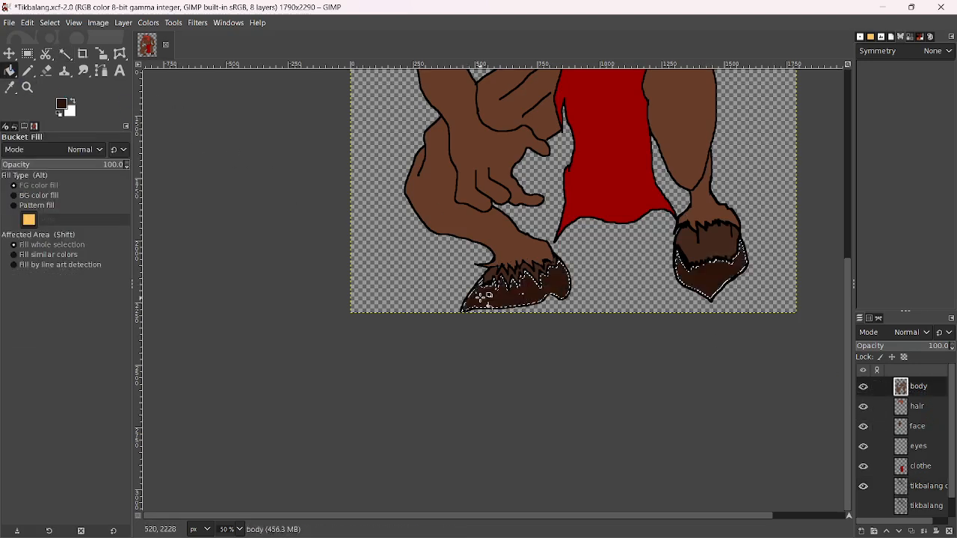
# Save the Tikbalang image and clear the hoof selection
pyautogui.scroll(-3, 619, 299)
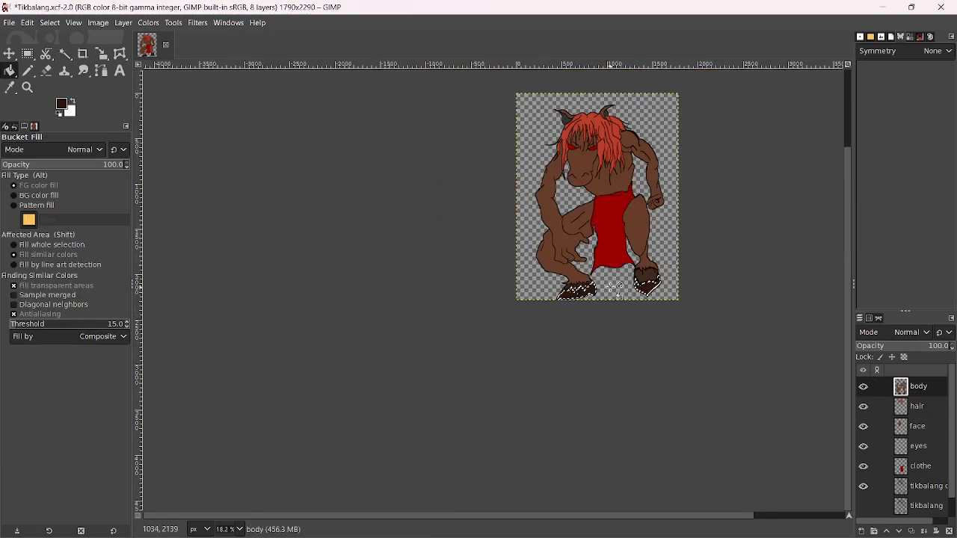
pyautogui.moveTo(610, 287); pyautogui.dragTo(450, 353)
pyautogui.scroll(2, 451, 332)
pyautogui.scroll(-1, 452, 332)
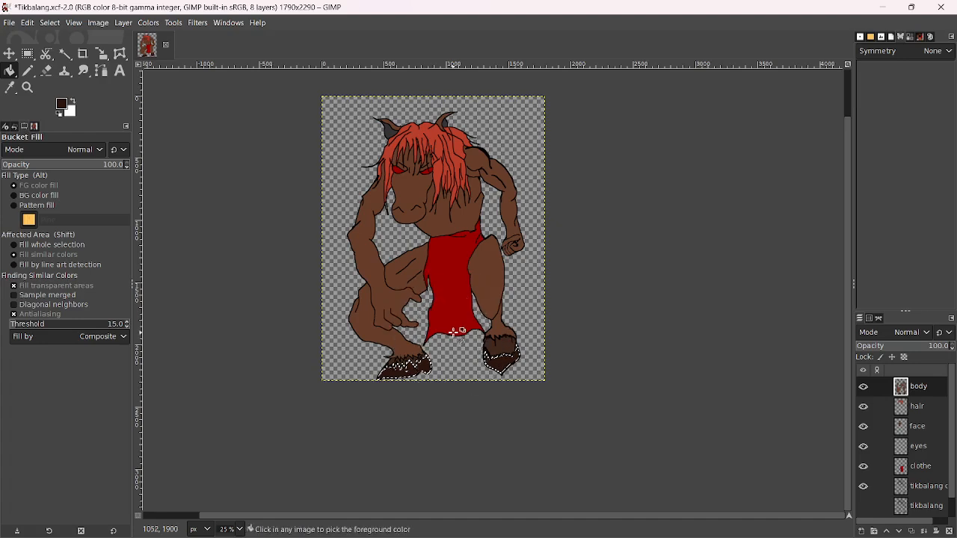
pyautogui.hotkey('ctrl', 's')
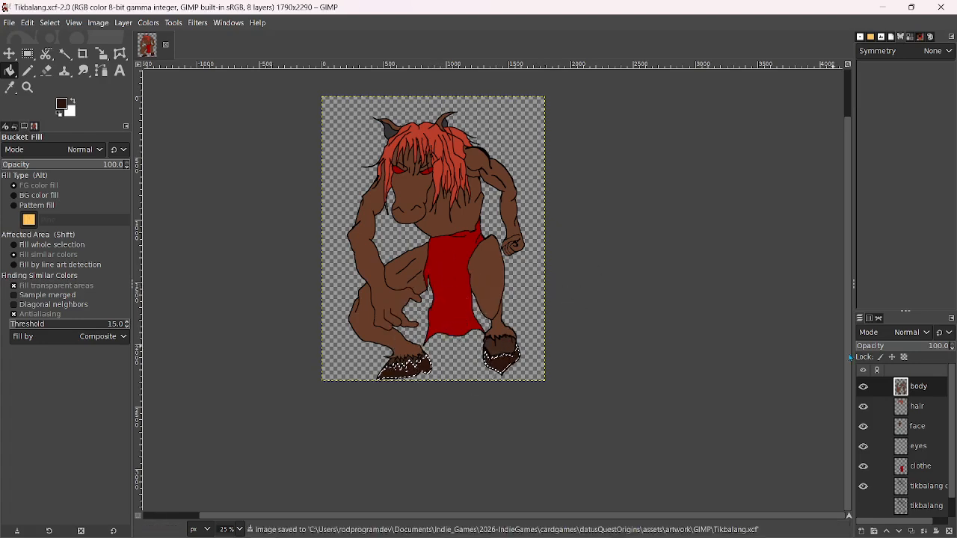
pyautogui.click(50, 22)
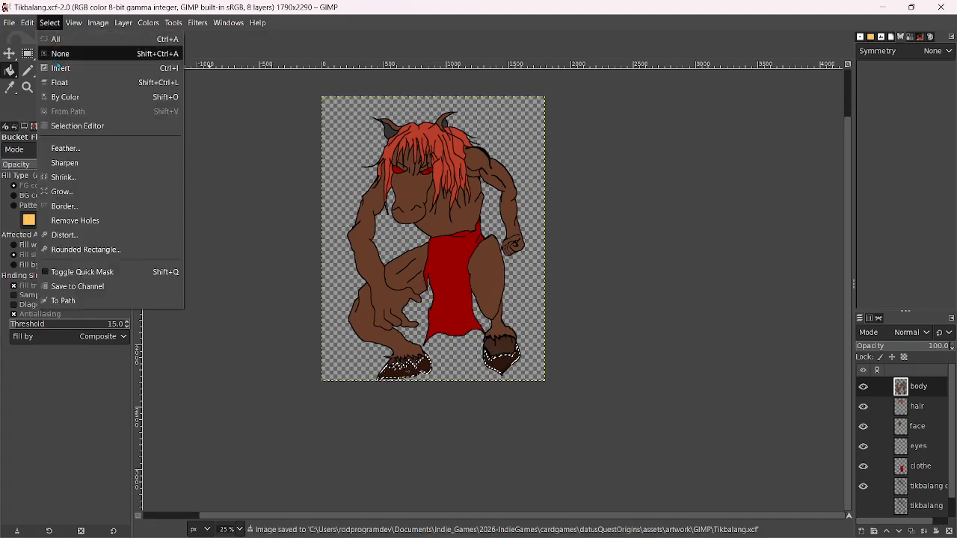
pyautogui.click(60, 53)
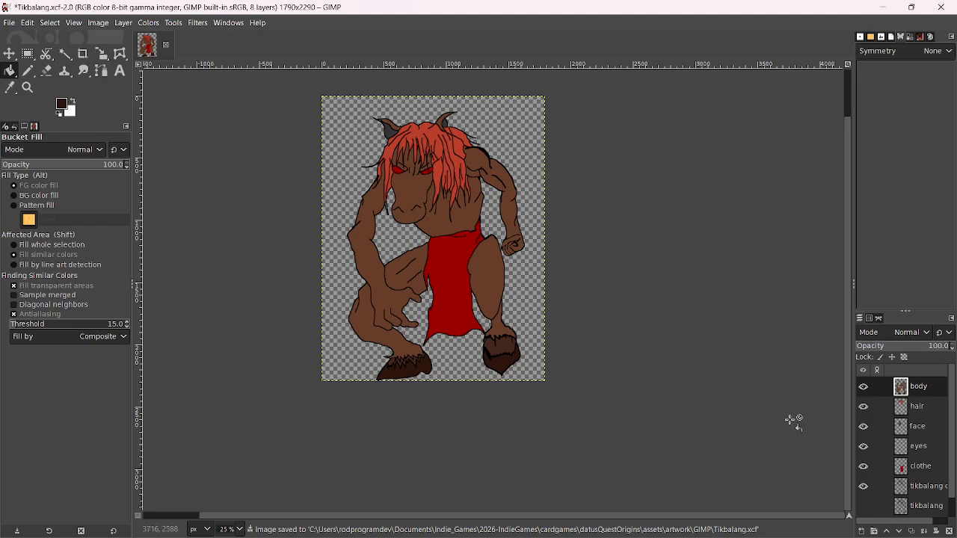
# Show the bottom Tikbalang sketch layer and hide all layers above it to view the original drawing
pyautogui.scroll(-1, 916, 436)
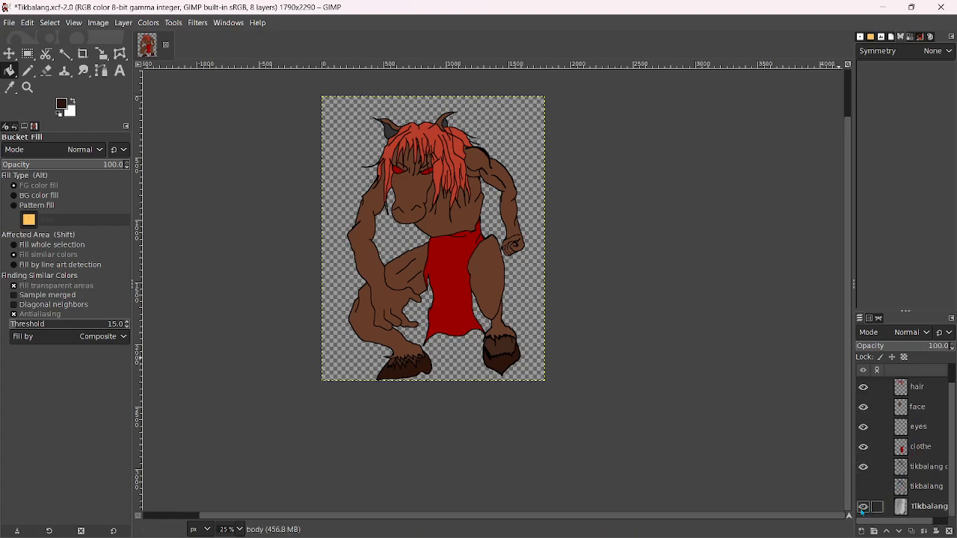
pyautogui.click(863, 508)
pyautogui.moveTo(863, 390); pyautogui.dragTo(865, 471)
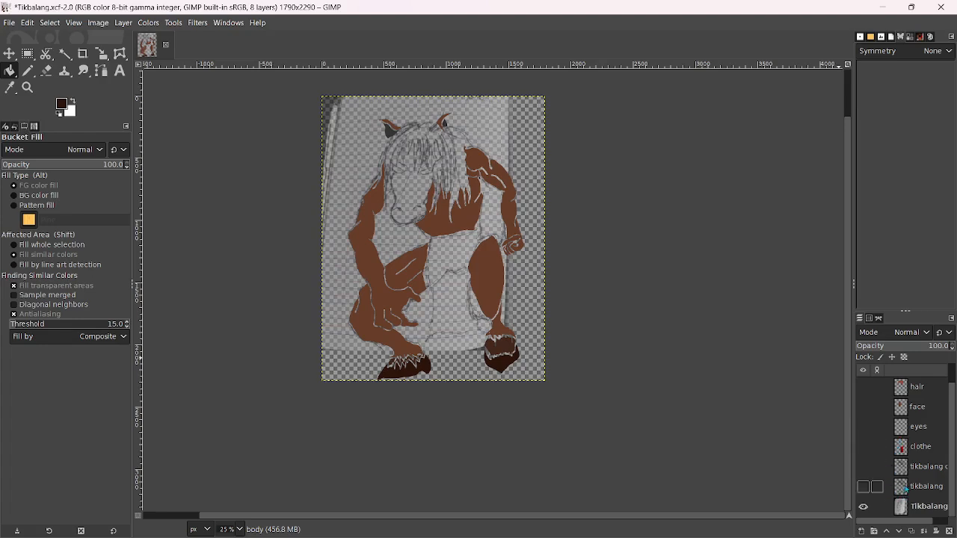
pyautogui.scroll(1, 901, 471)
pyautogui.click(863, 387)
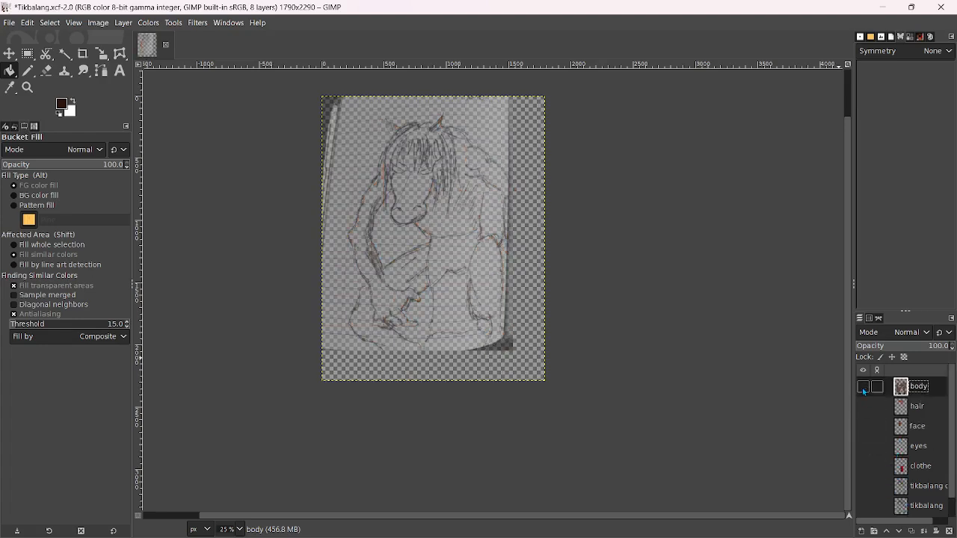
# Show every layer from body down to tikbalang and hide the bottom Tikbalang sketch layer
pyautogui.moveTo(864, 387); pyautogui.dragTo(863, 488)
pyautogui.click(865, 467)
pyautogui.scroll(-1, 868, 463)
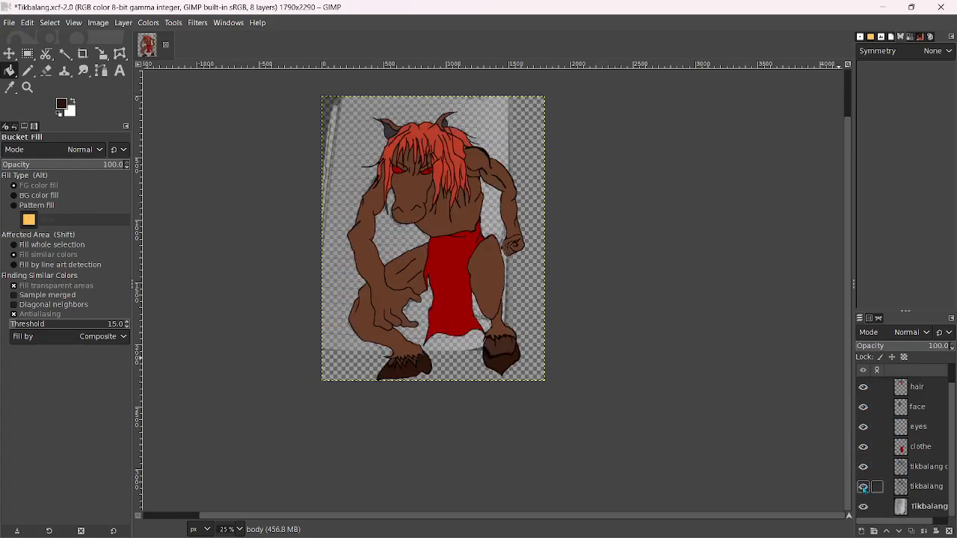
pyautogui.click(864, 508)
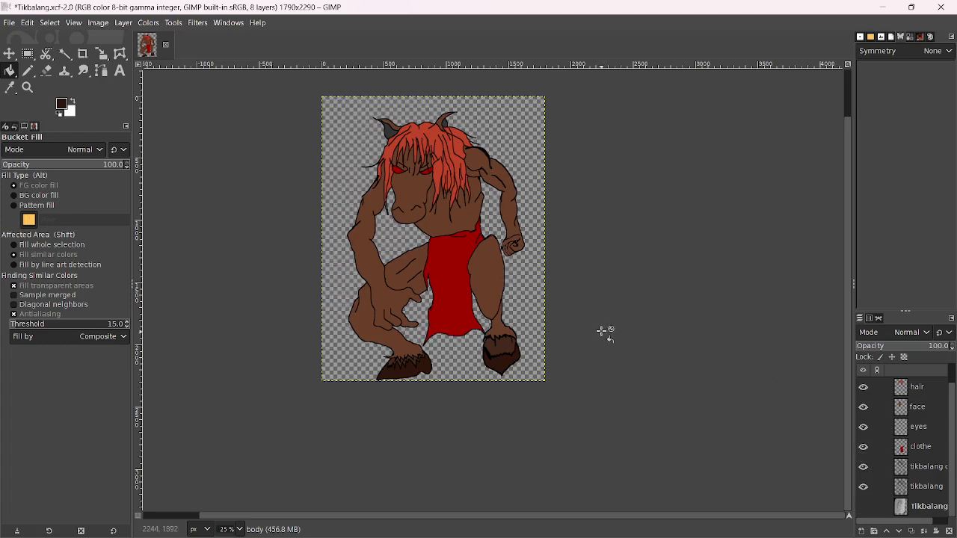